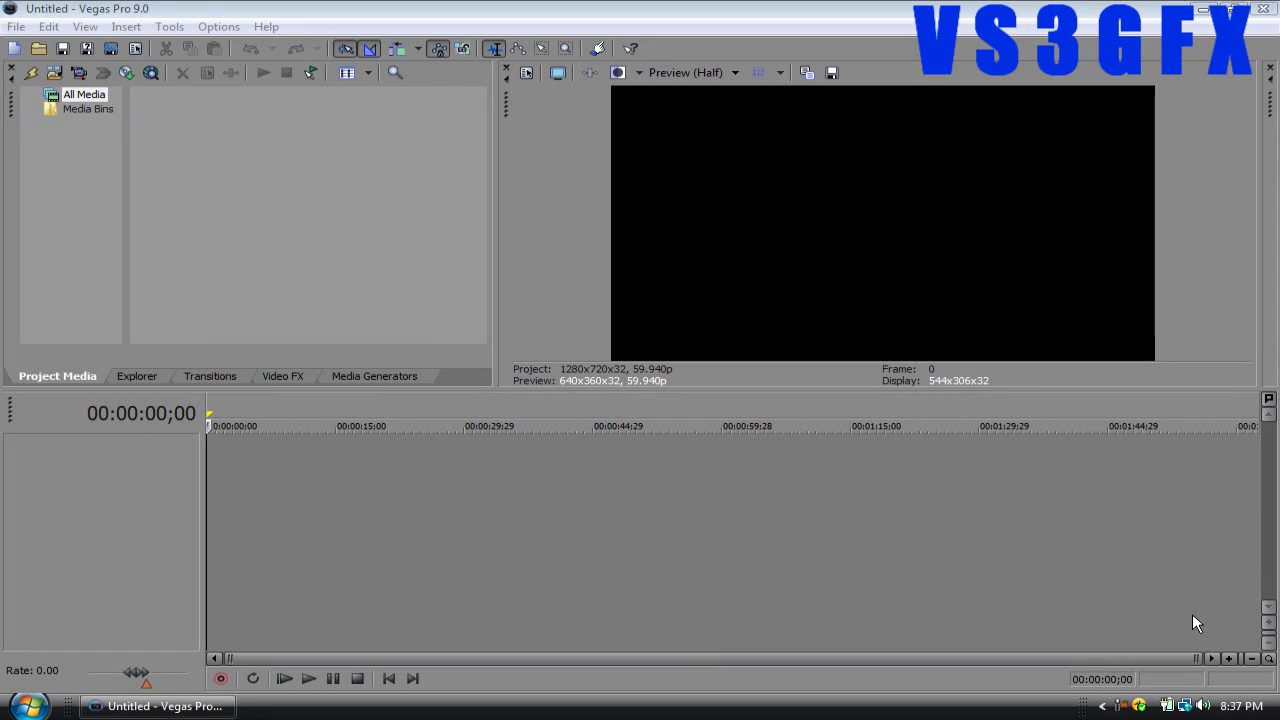
Add the gameplay clip 2010_9_14_18_58_43.M2TS to the beginning of the timeline
click(180, 707)
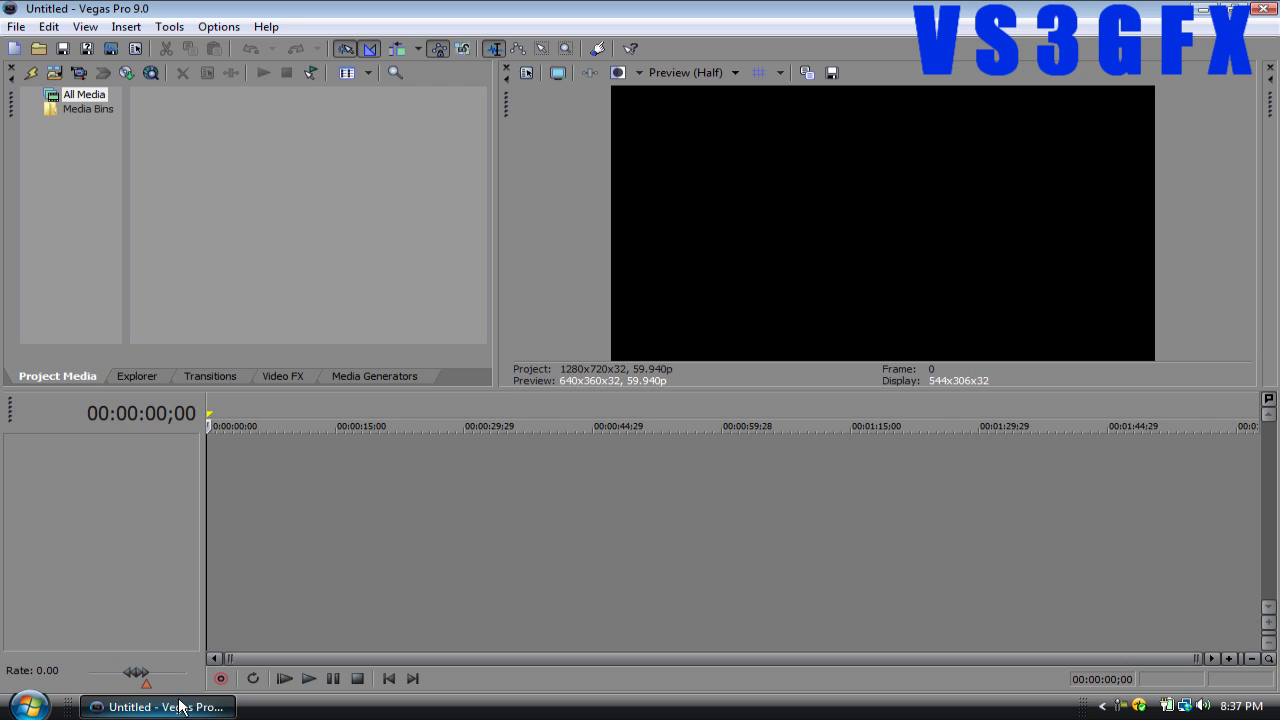
click(180, 706)
drag(185, 35, 210, 451)
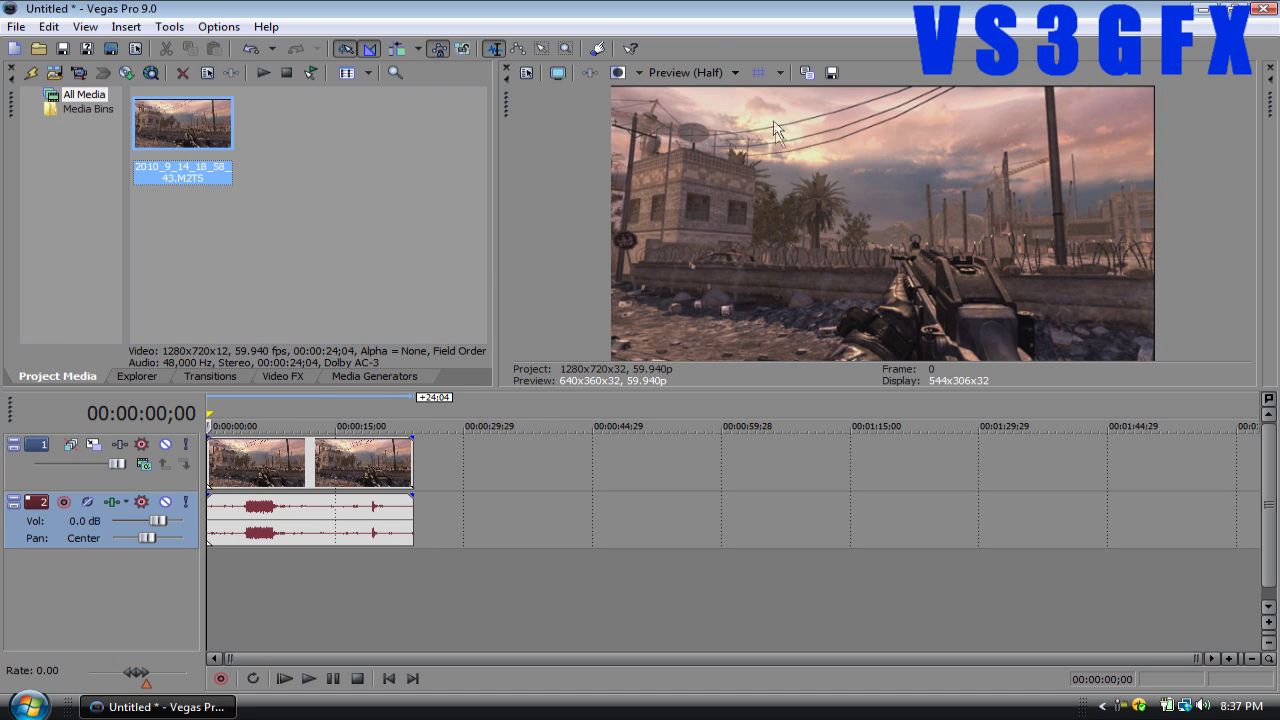
Examine the footage around the 8-second mark, stepping backward frame by frame
click(279, 415)
click(282, 415)
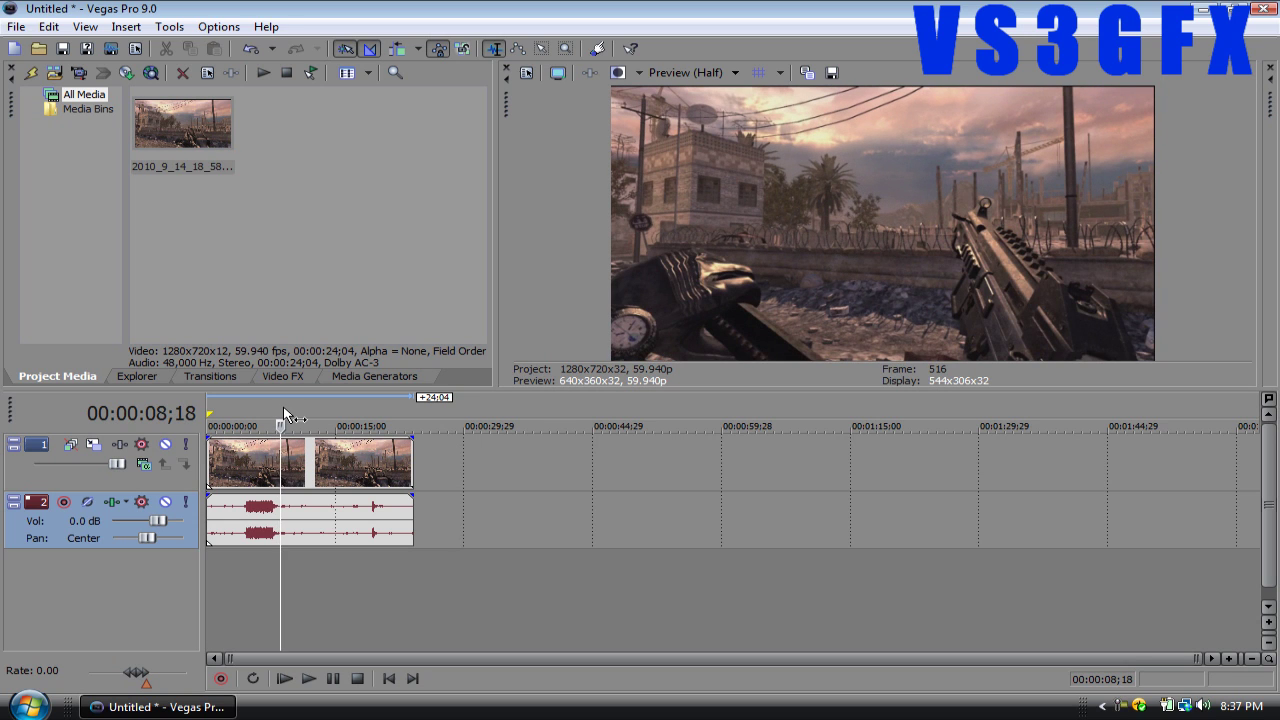
click(282, 415)
click(283, 512)
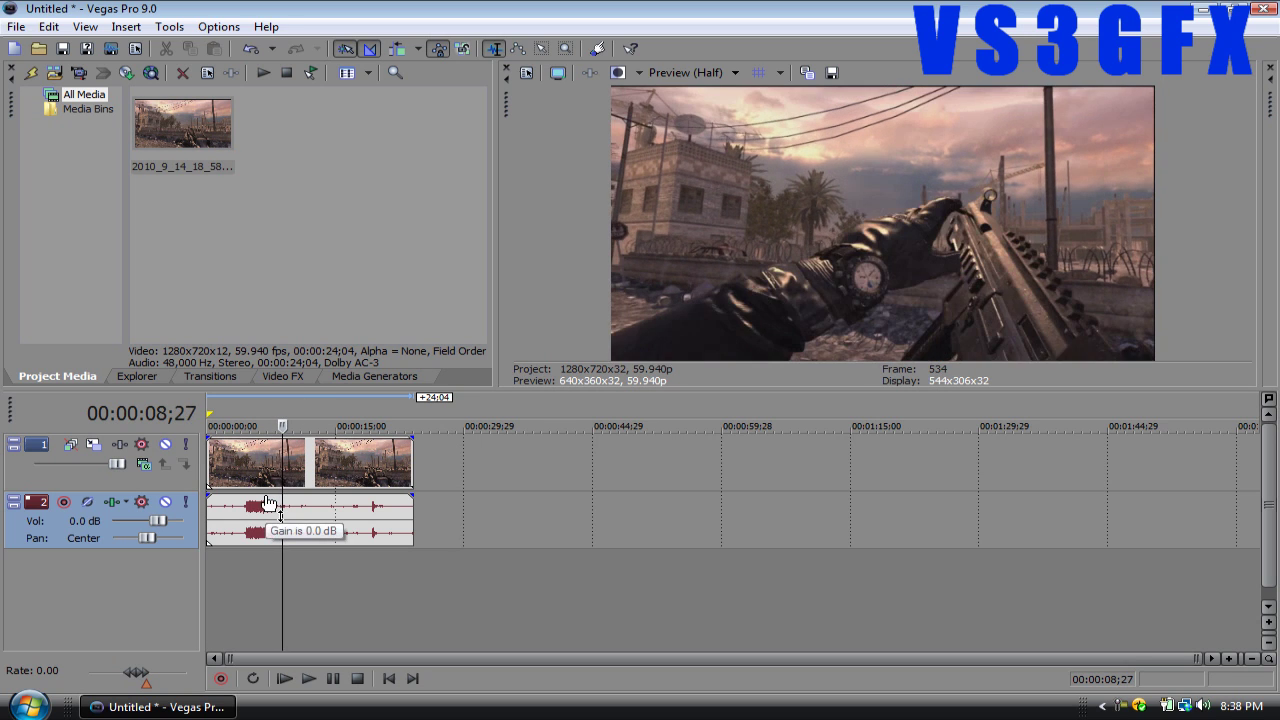
key(Left)
key(Left)
key(Left)
key(Left)
key(Left)
key(Left)
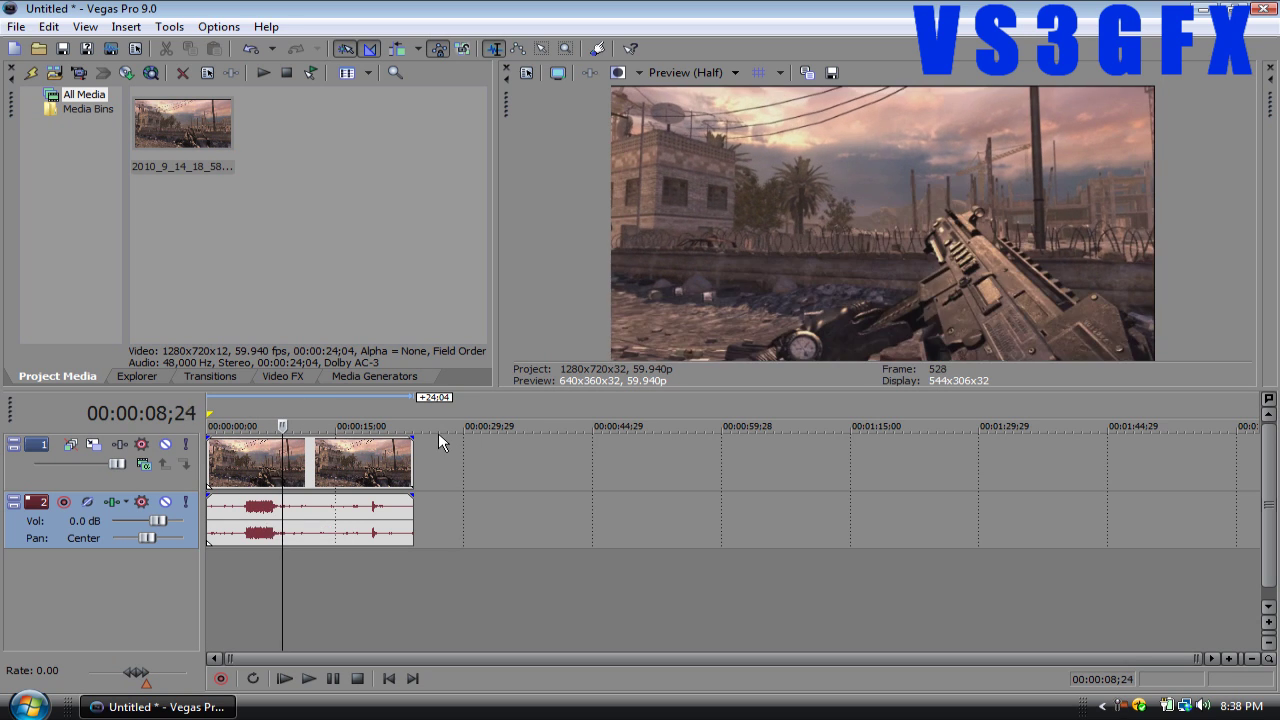
Show the video effects list and set the video preview quality to Best (Full)
click(282, 376)
click(670, 74)
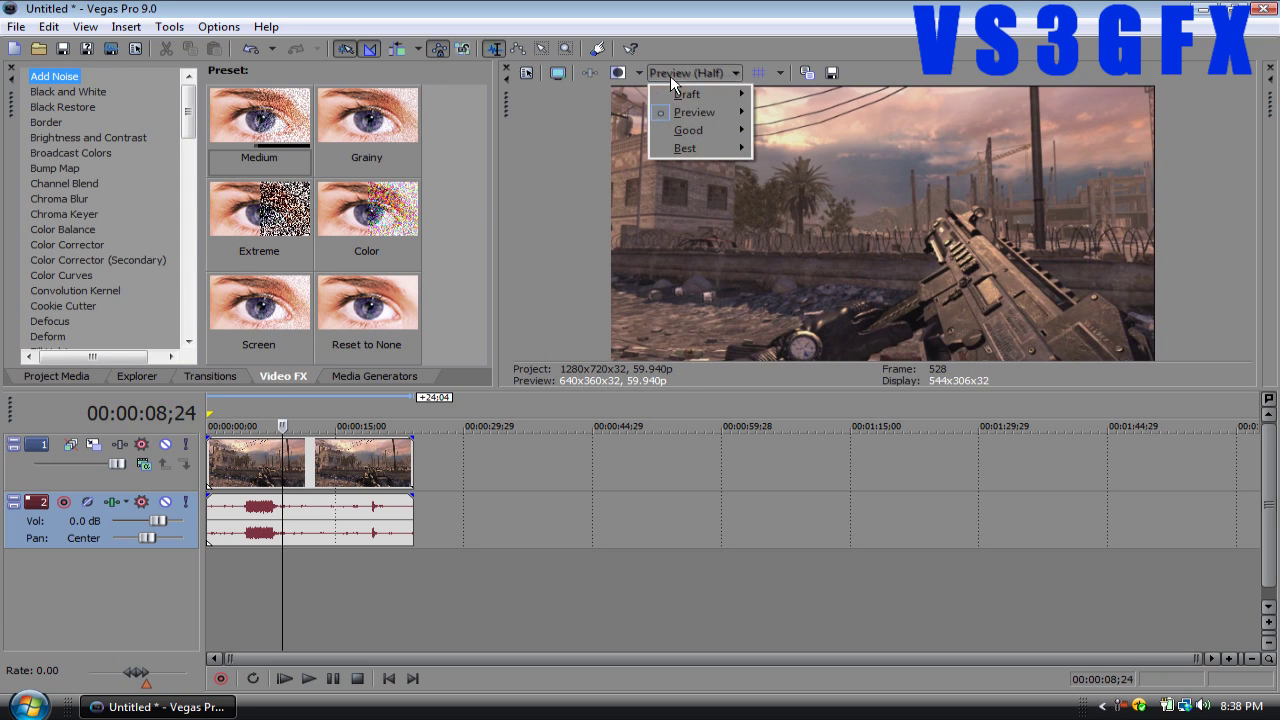
mouse_move(732, 149)
click(765, 166)
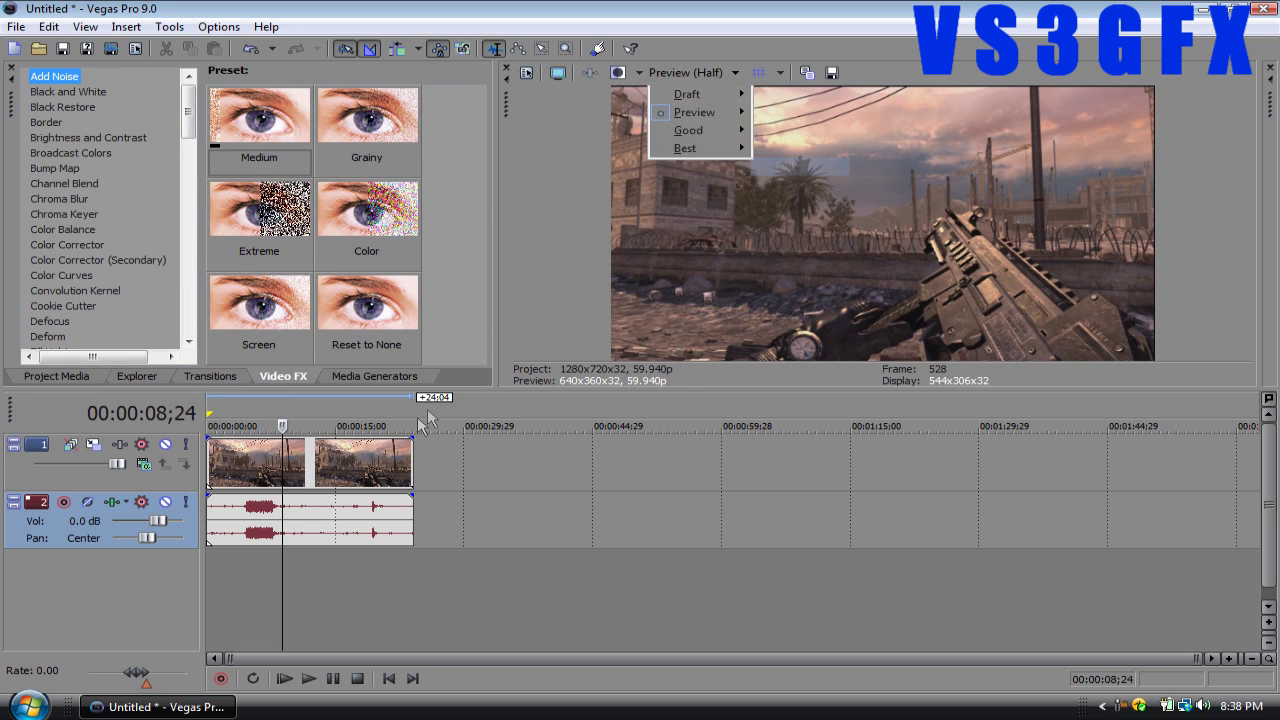
Turn off Maintain aspect ratio in the video event's properties
right_click(340, 448)
click(395, 438)
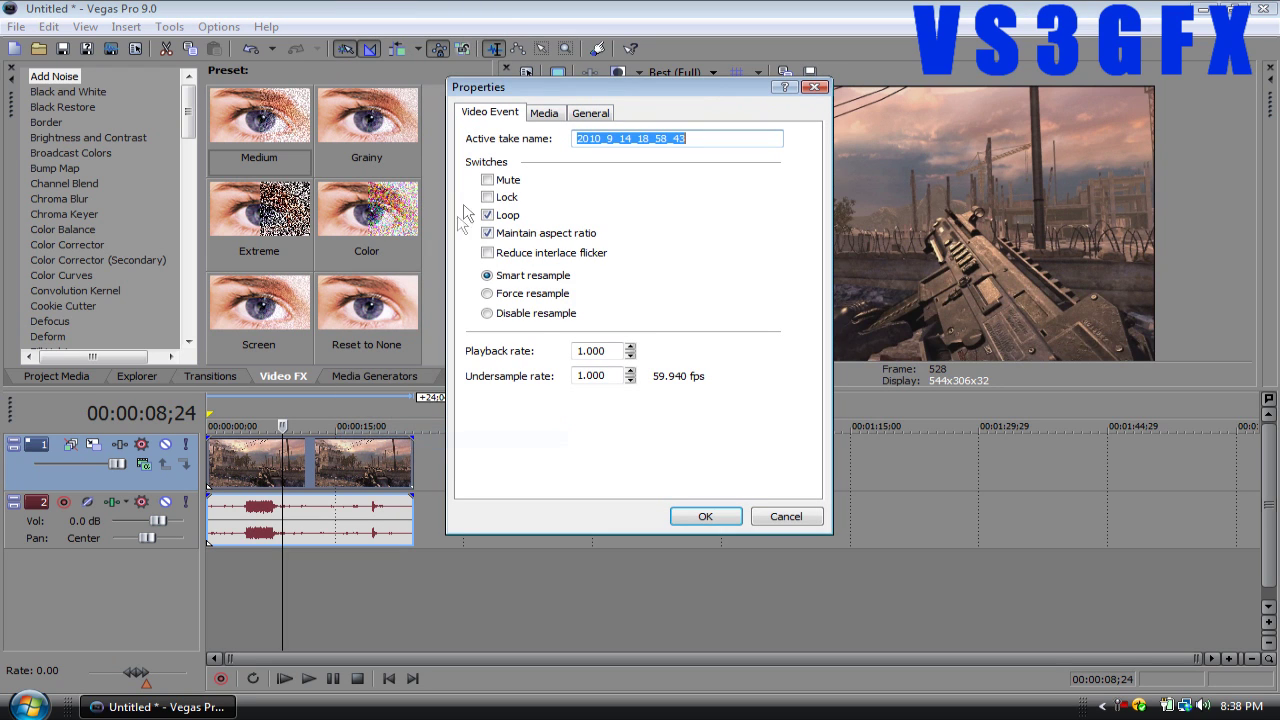
click(487, 241)
click(700, 517)
Apply the saved pvr preset to the video event's Pan/Crop settings
right_click(351, 462)
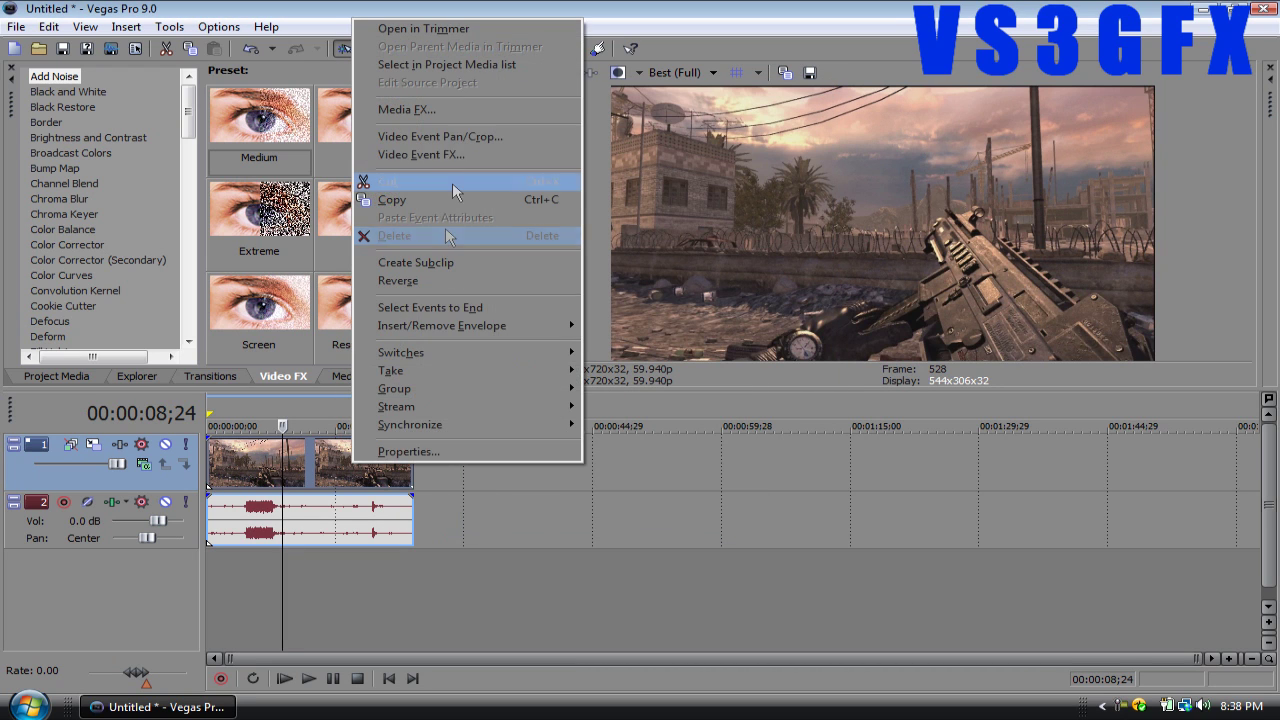
click(471, 136)
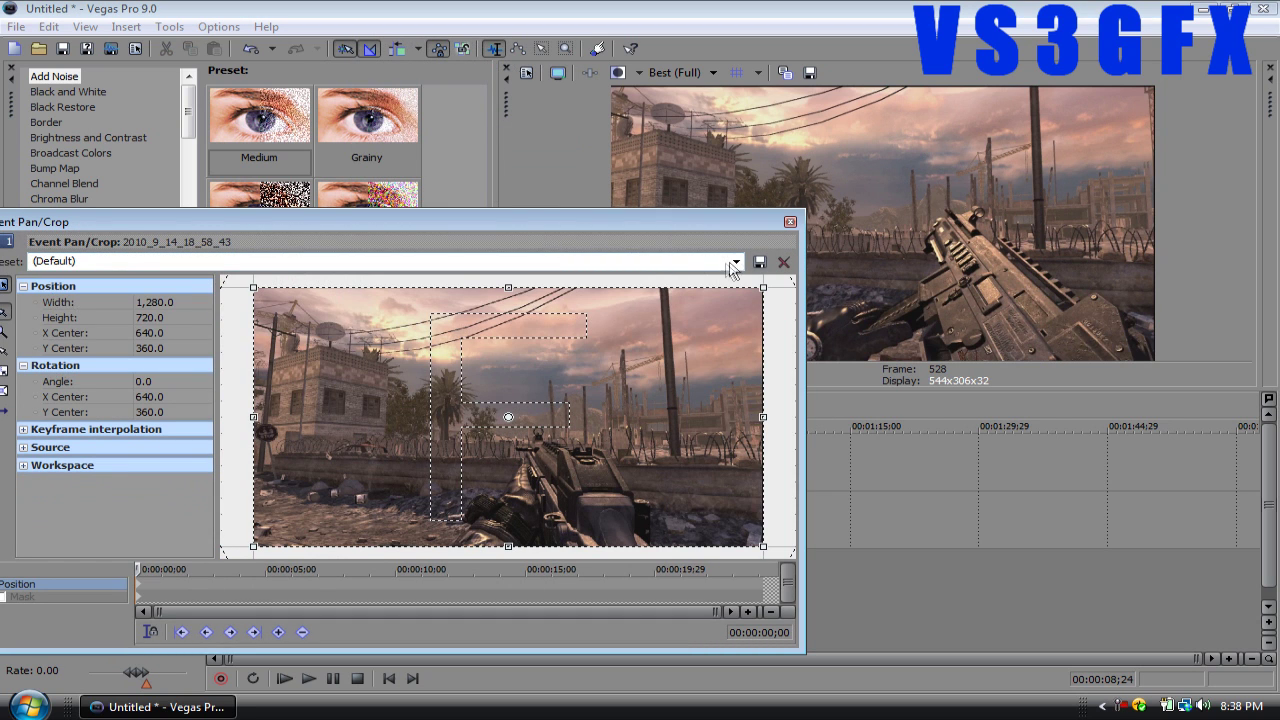
click(735, 263)
click(533, 366)
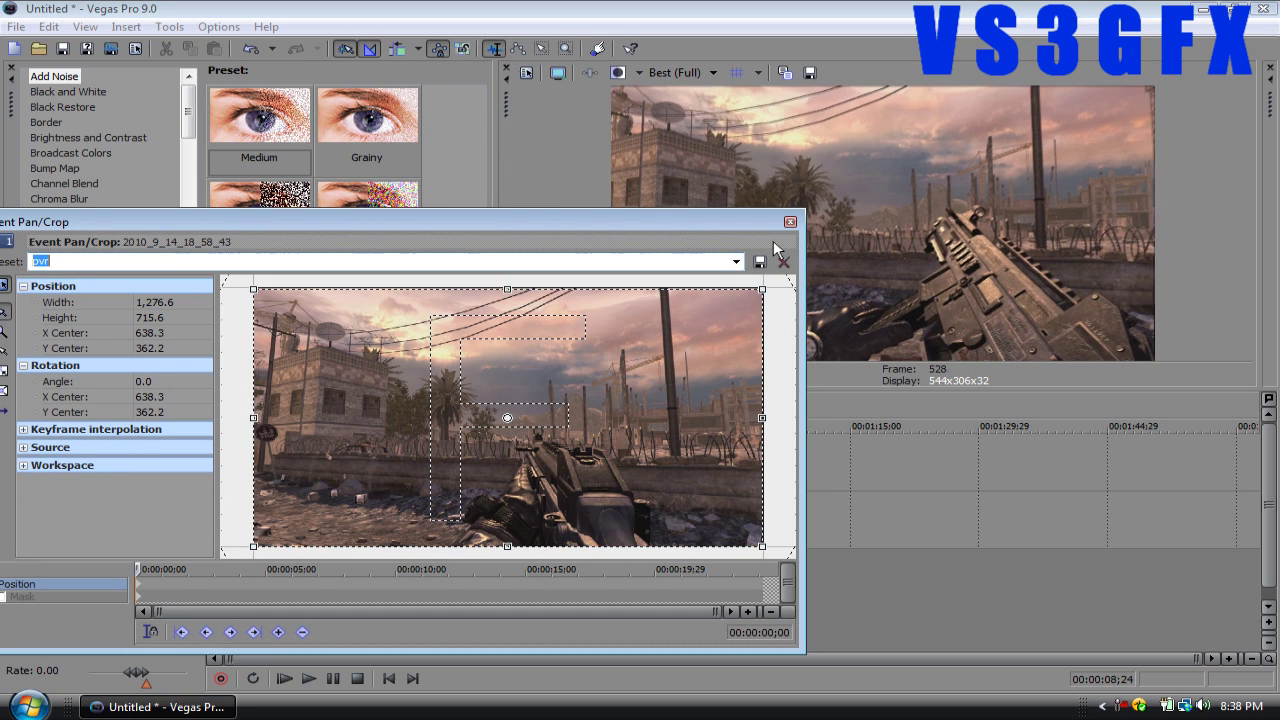
click(789, 221)
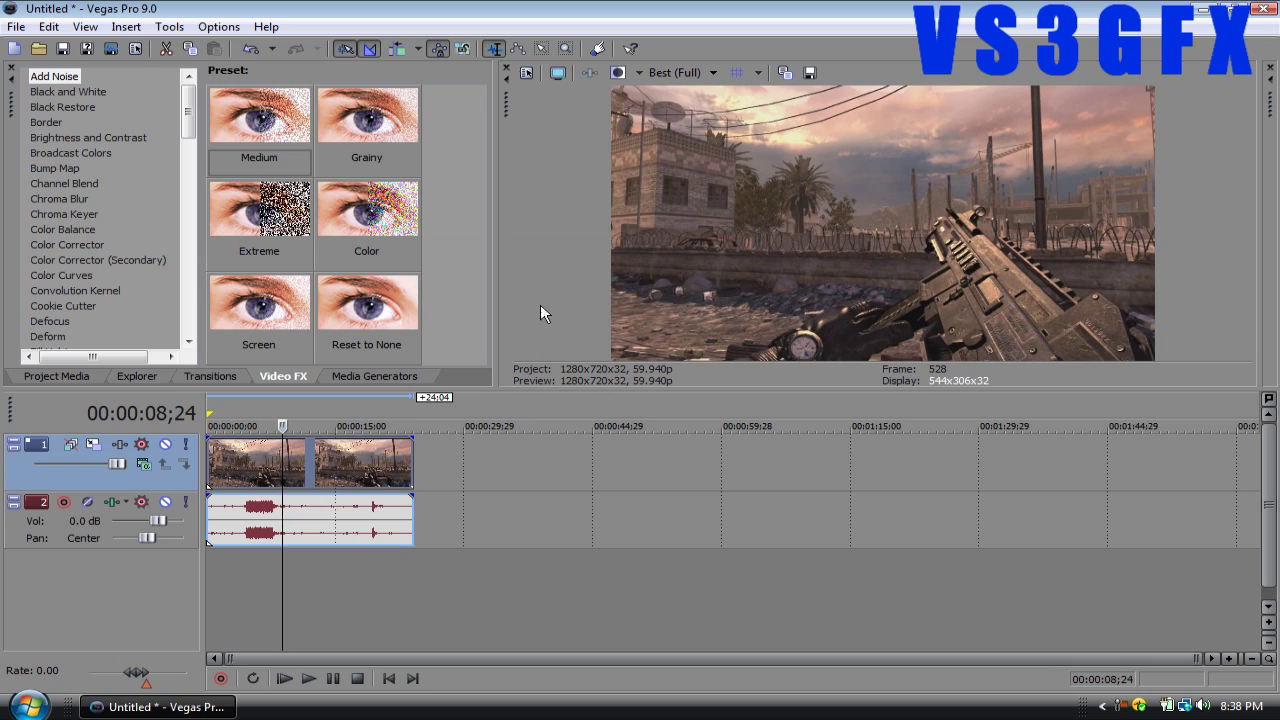
Enlarge the preview area slightly and set the loop region to the clip's full length
drag(515, 390, 550, 410)
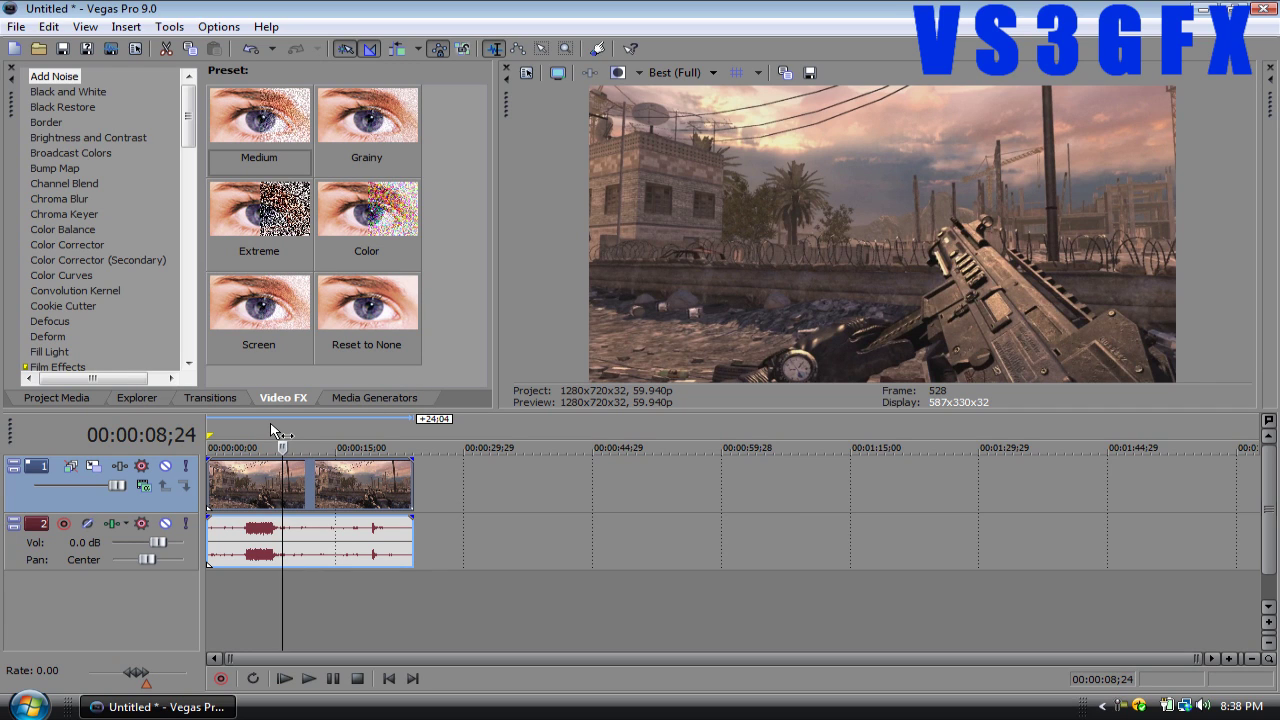
double_click(460, 483)
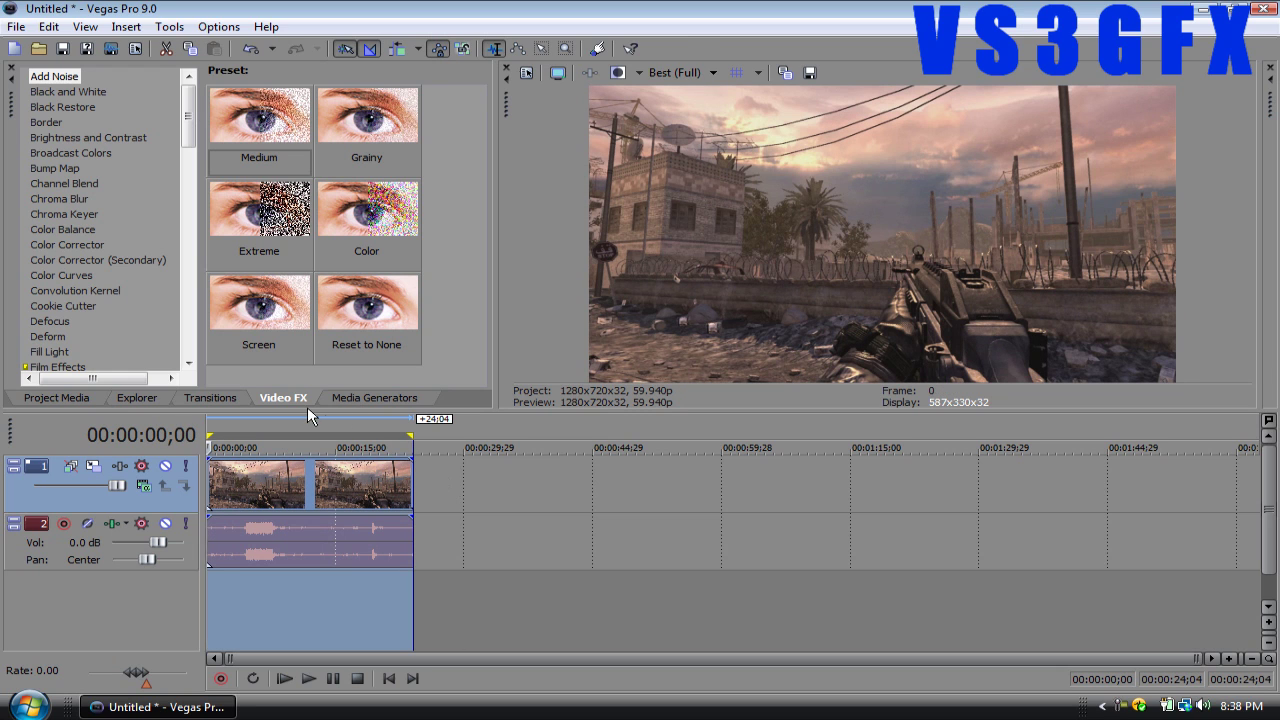
Trim the first 3;01 off the clip and place its new start at the beginning of the timeline
click(234, 424)
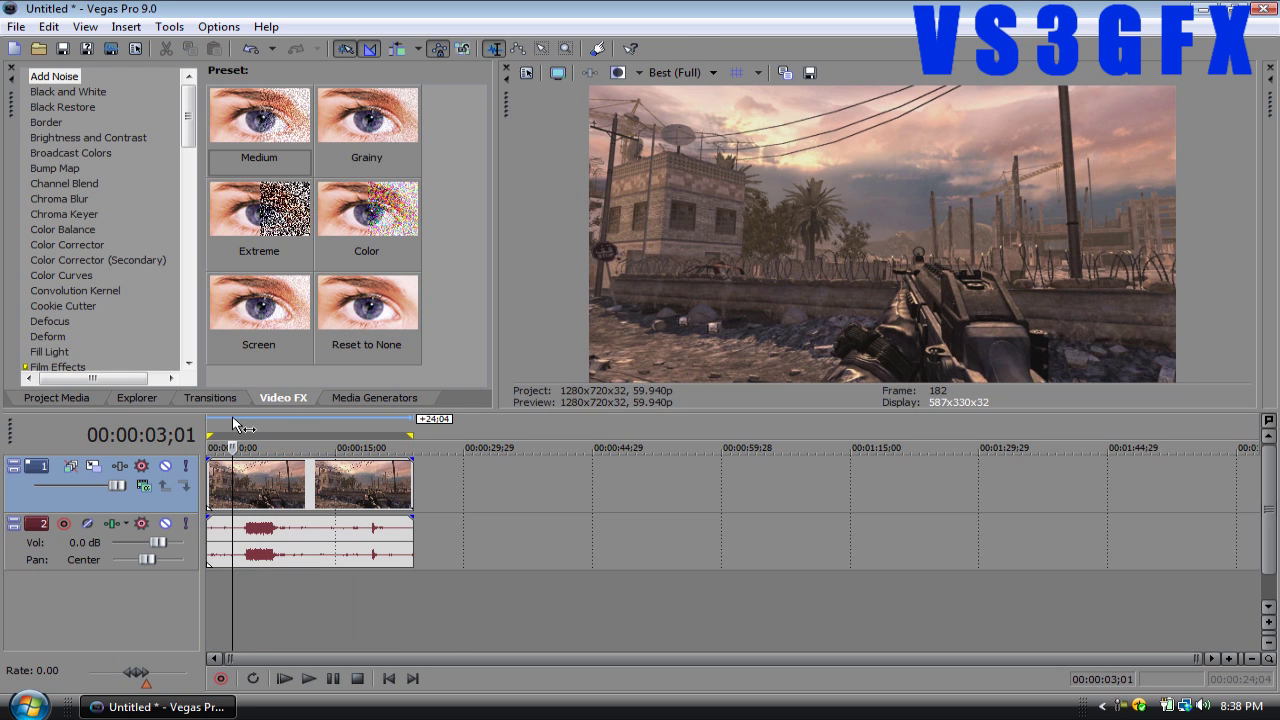
click(224, 471)
drag(208, 483, 251, 477)
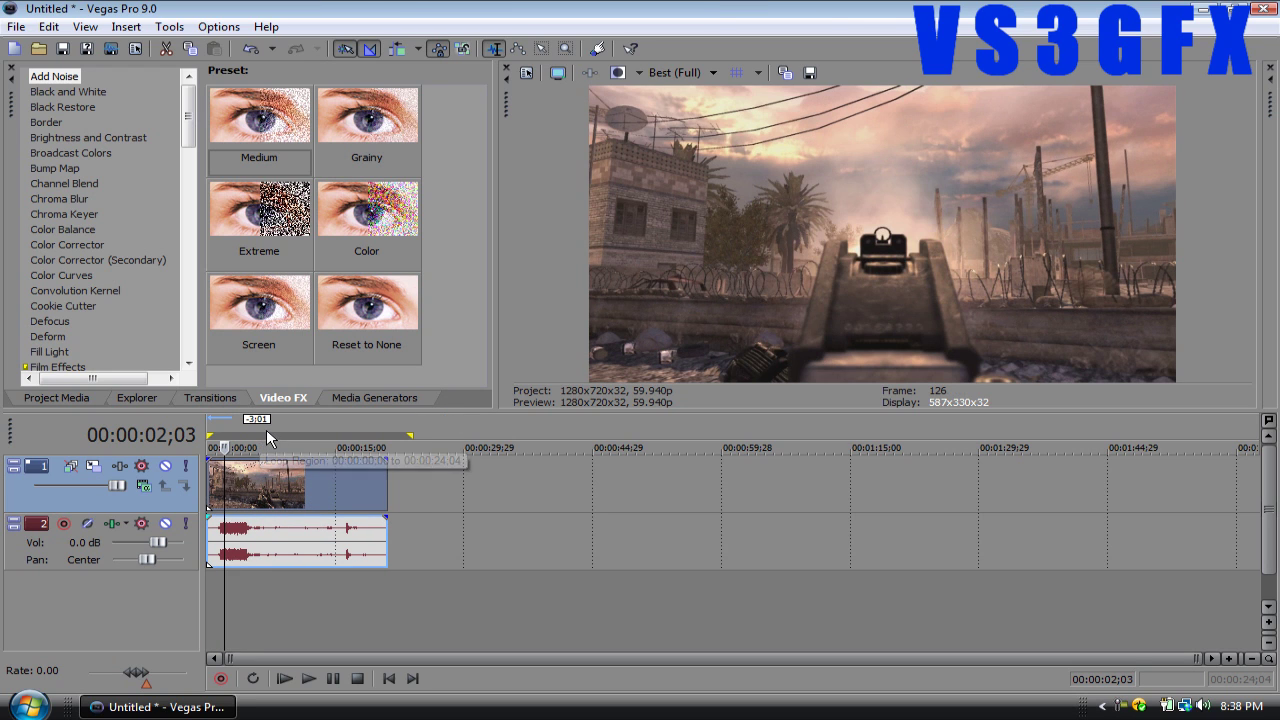
Split the clip at 00:00:07;13 and move the second part about 22 seconds further along the timeline
click(271, 427)
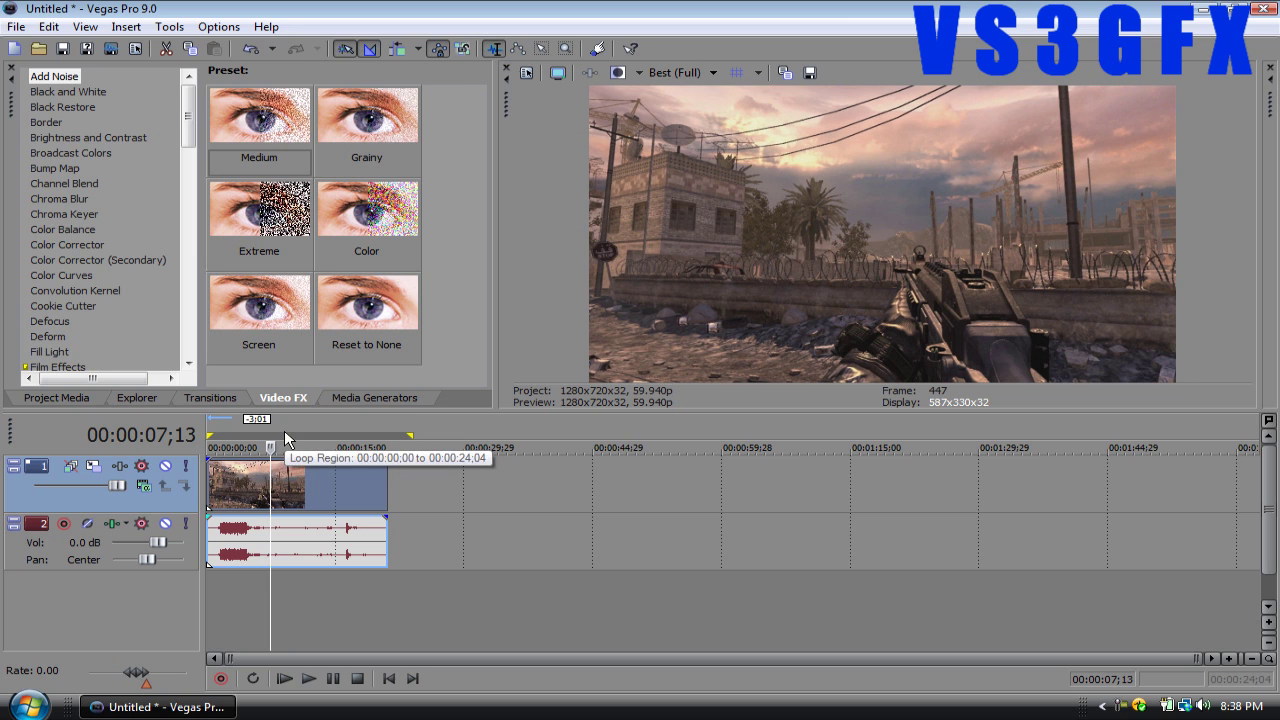
key(s)
drag(305, 490, 570, 446)
Split the moved clip right before its short sound spike, at about 00:00:38;23
click(538, 440)
scroll(540, 435, up, 5)
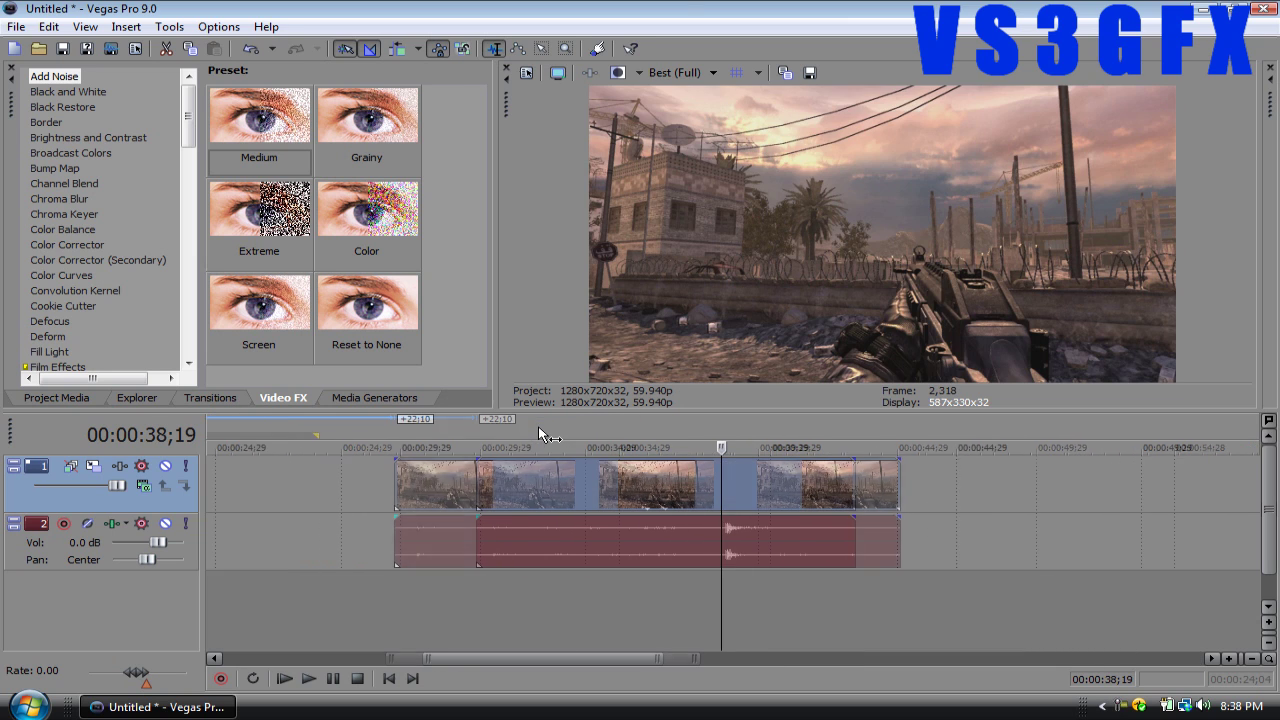
drag(726, 432, 728, 432)
scroll(728, 432, up, 4)
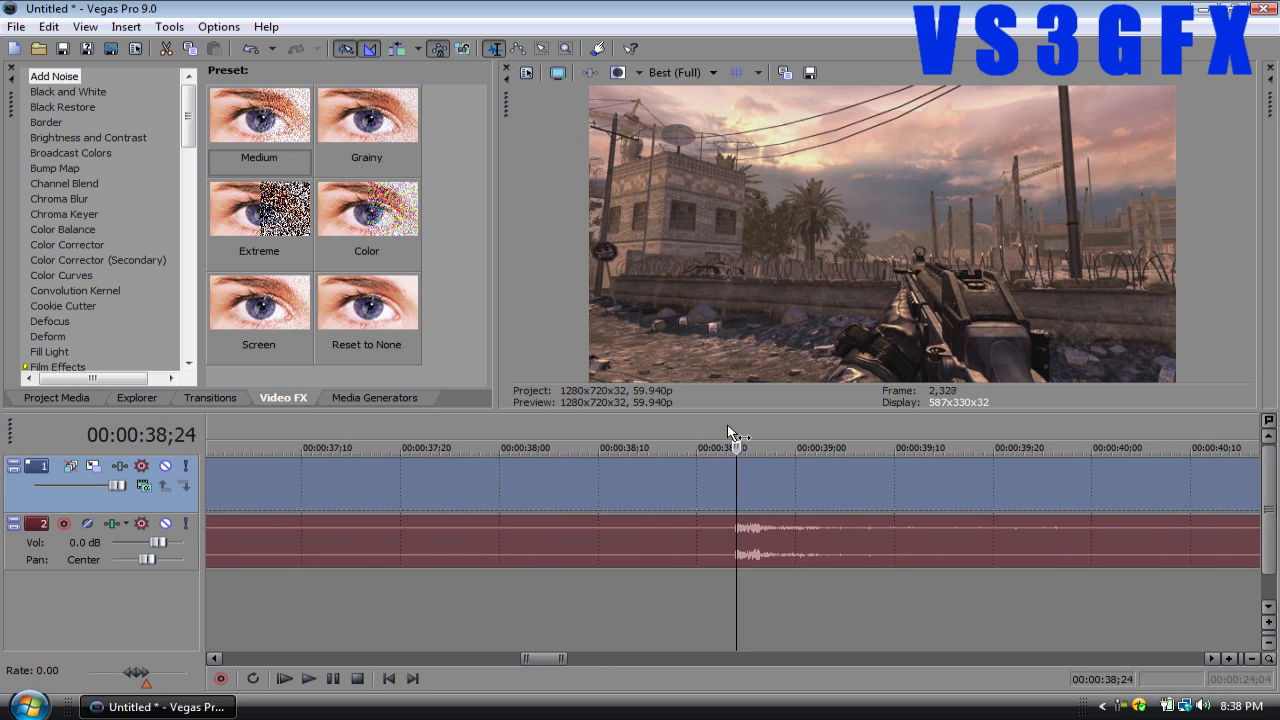
key(s)
Play past the sound spike, split the clip at 00:00:39;11 and delete the remainder after it
key(space)
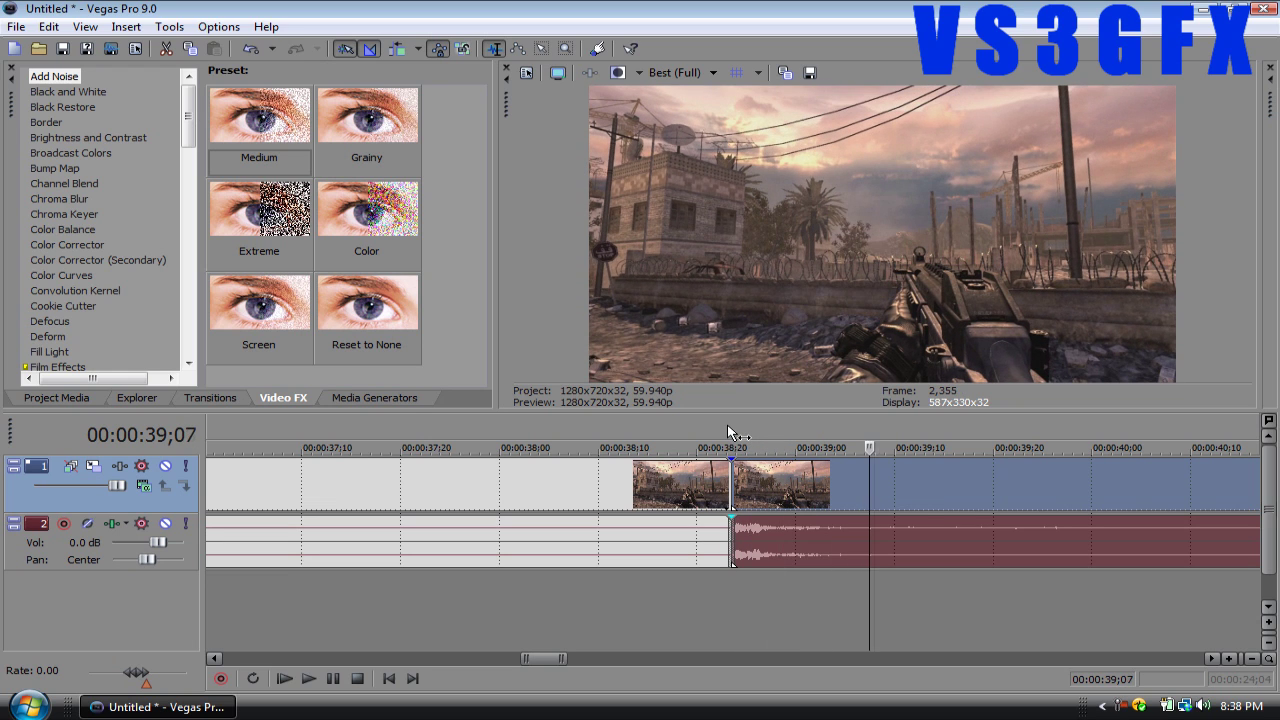
key(s)
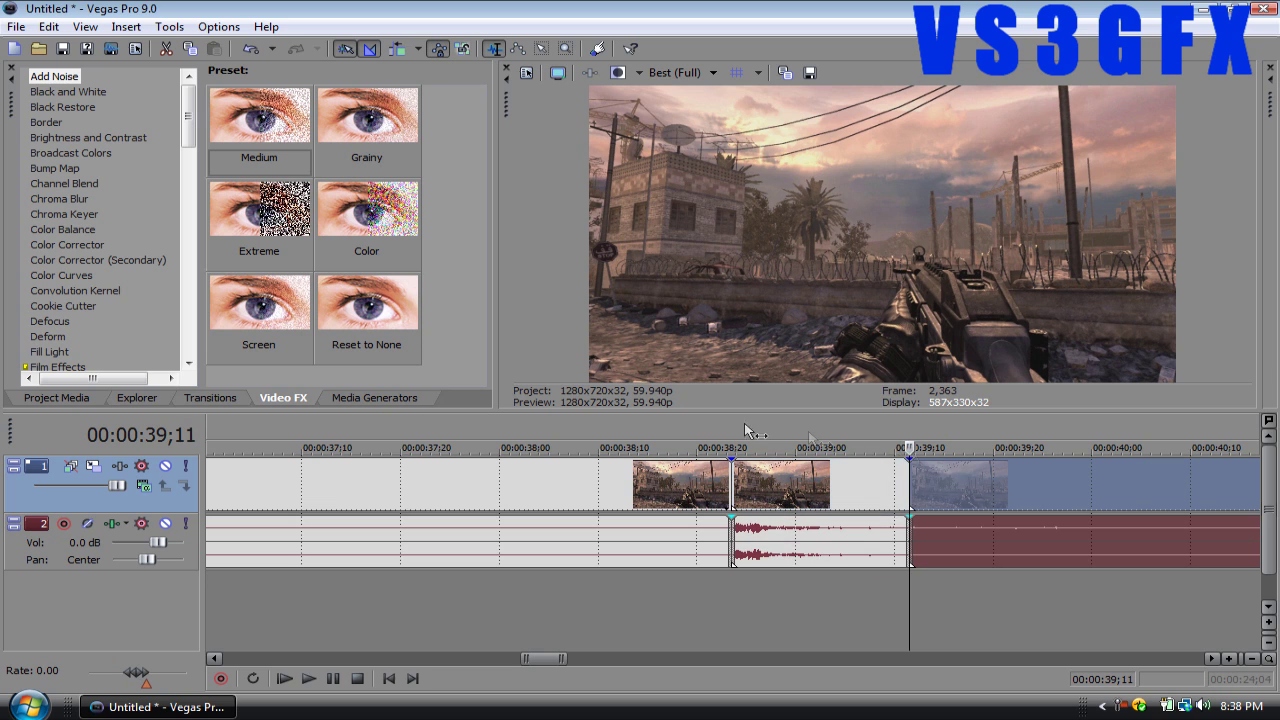
key(Delete)
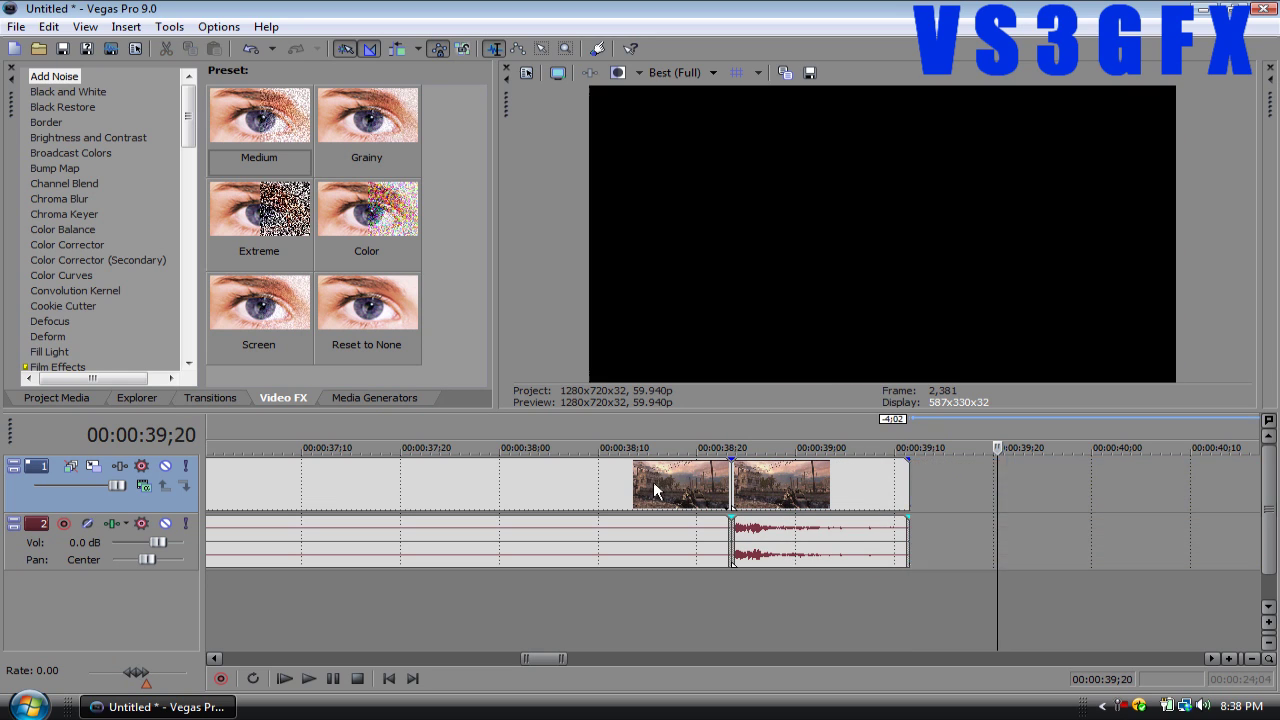
Delete the piece before the sound spike, and shorten the spike's event to about 00:00:39;05 with an audio fade-out
click(655, 488)
key(Delete)
drag(907, 527, 841, 523)
Ungroup the short event's video from its audio and delete only the video
right_click(794, 473)
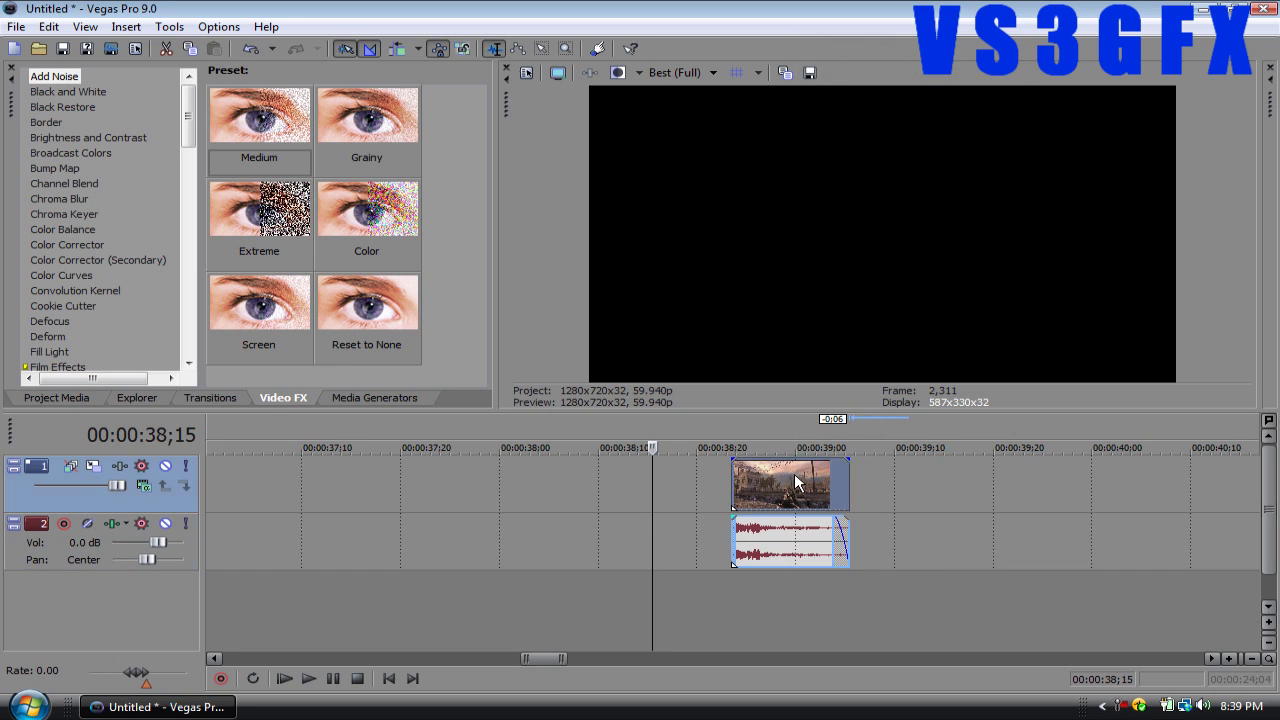
mouse_move(871, 399)
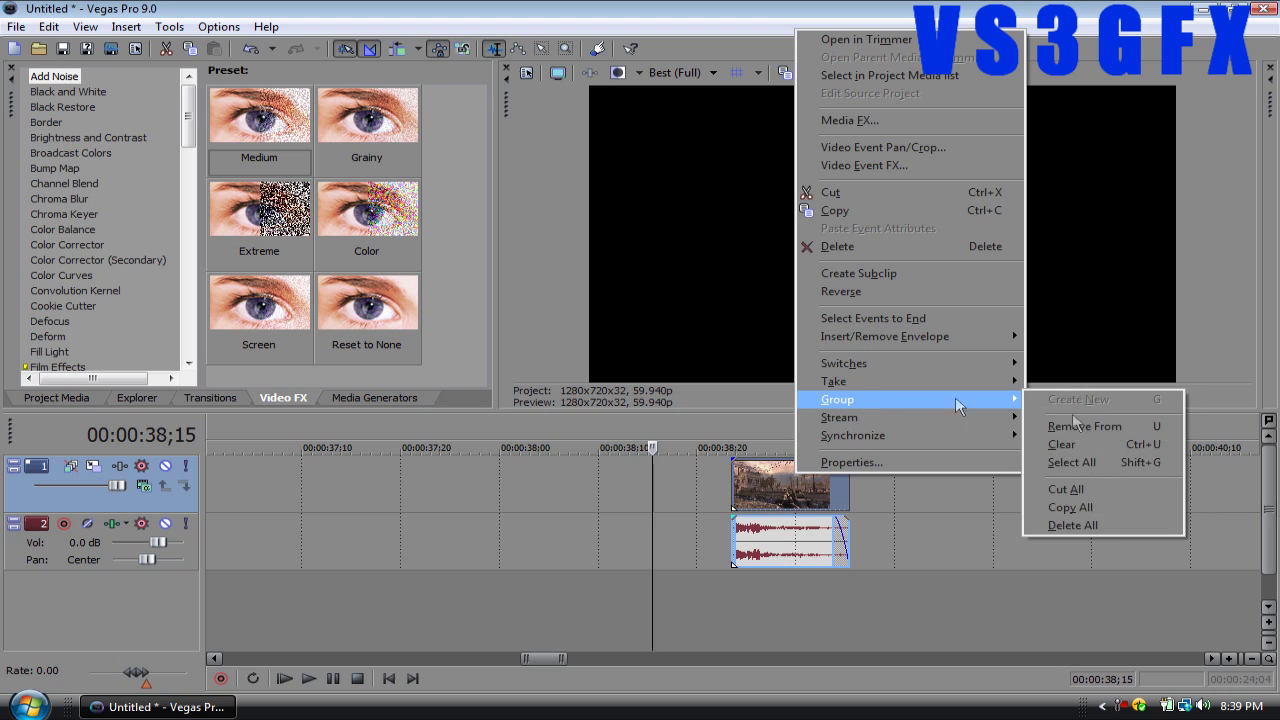
click(1099, 435)
click(837, 485)
key(Delete)
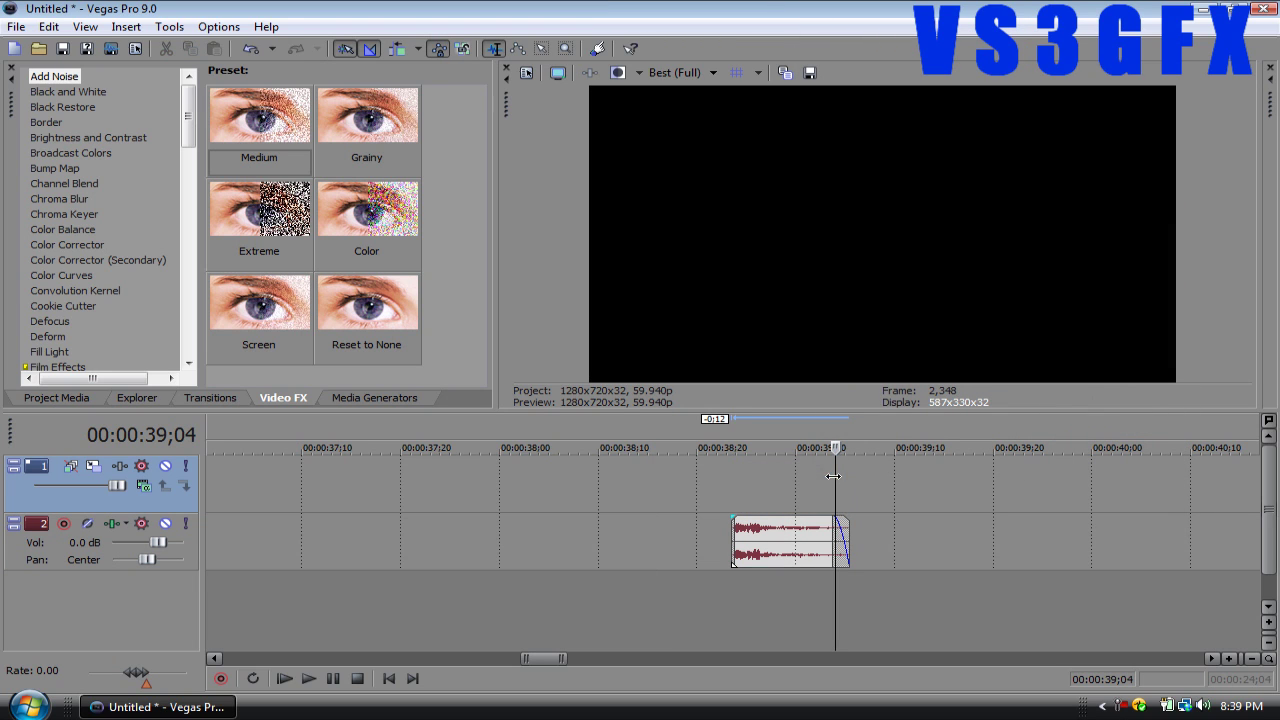
Set the loop region to the short audio event and render it to the Desktop as MP3 Audio
drag(848, 488, 733, 484)
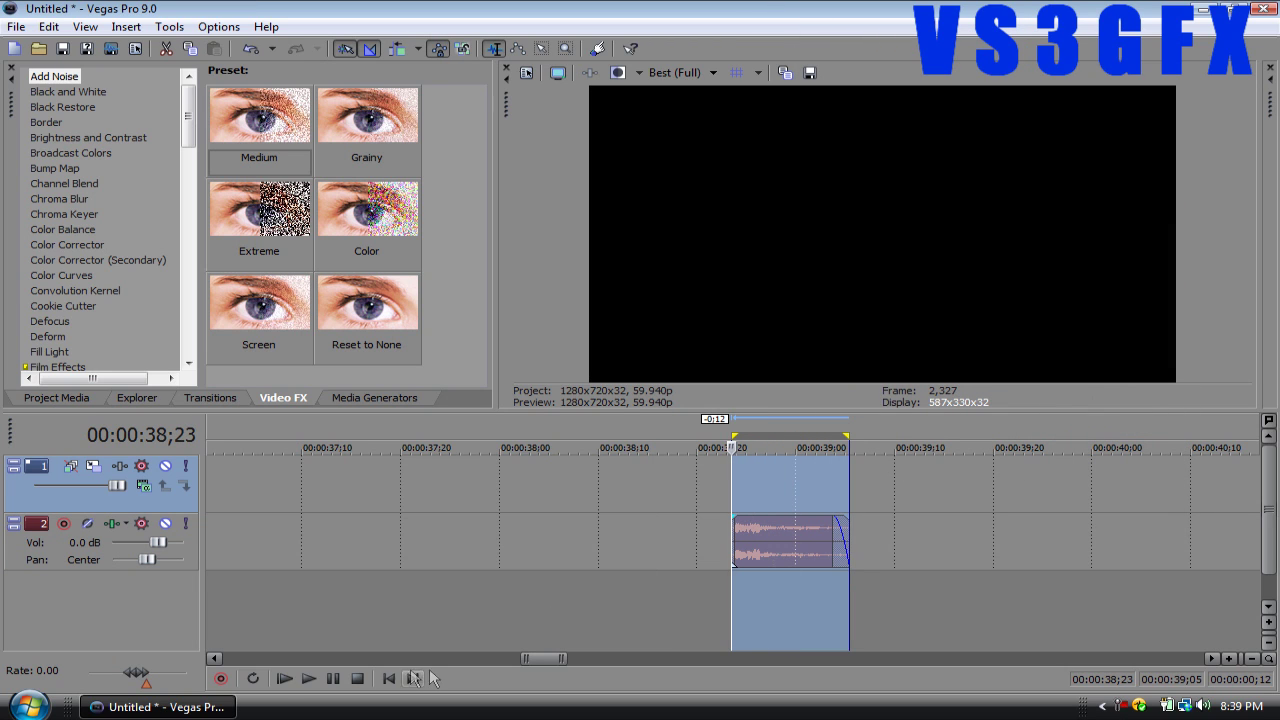
click(308, 679)
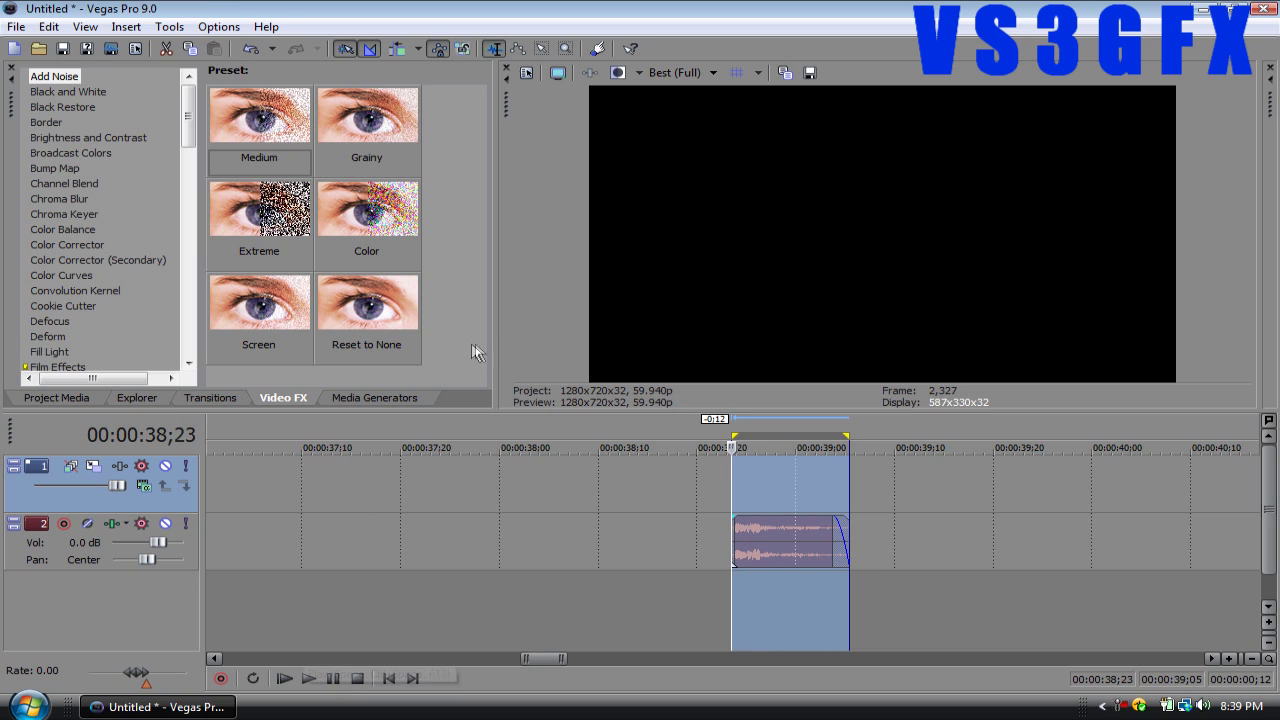
click(16, 26)
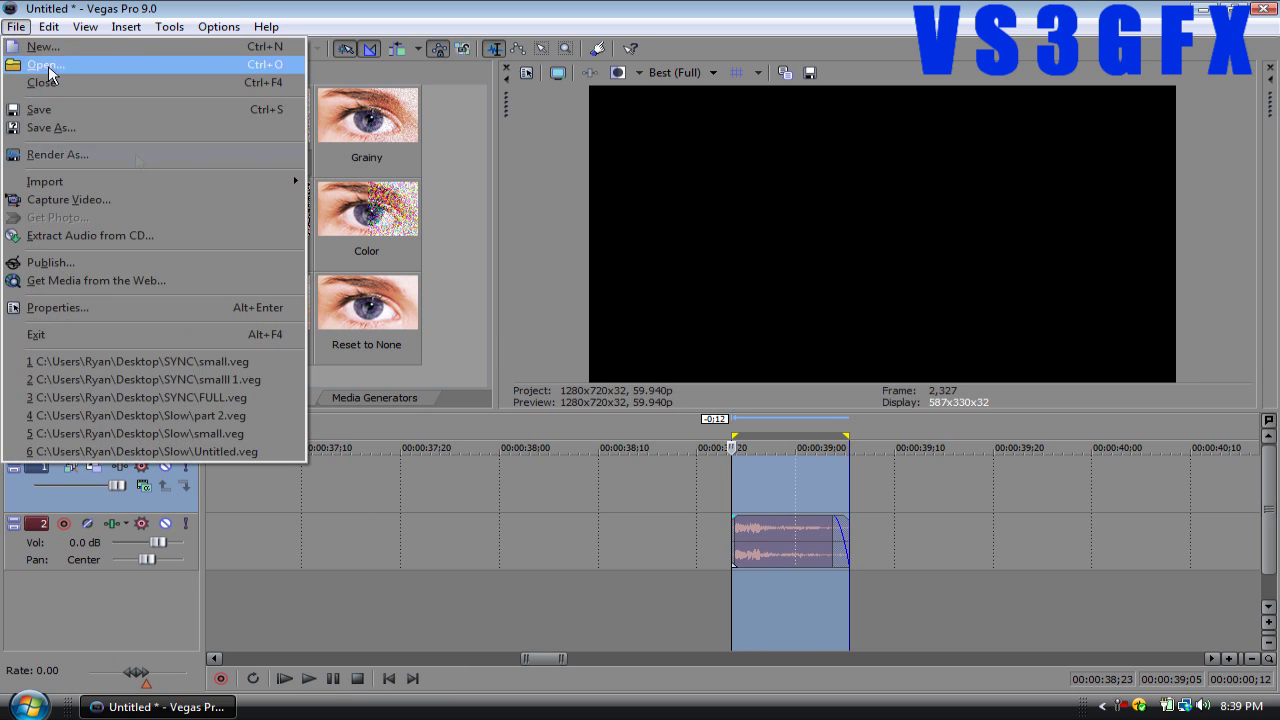
click(131, 157)
click(760, 388)
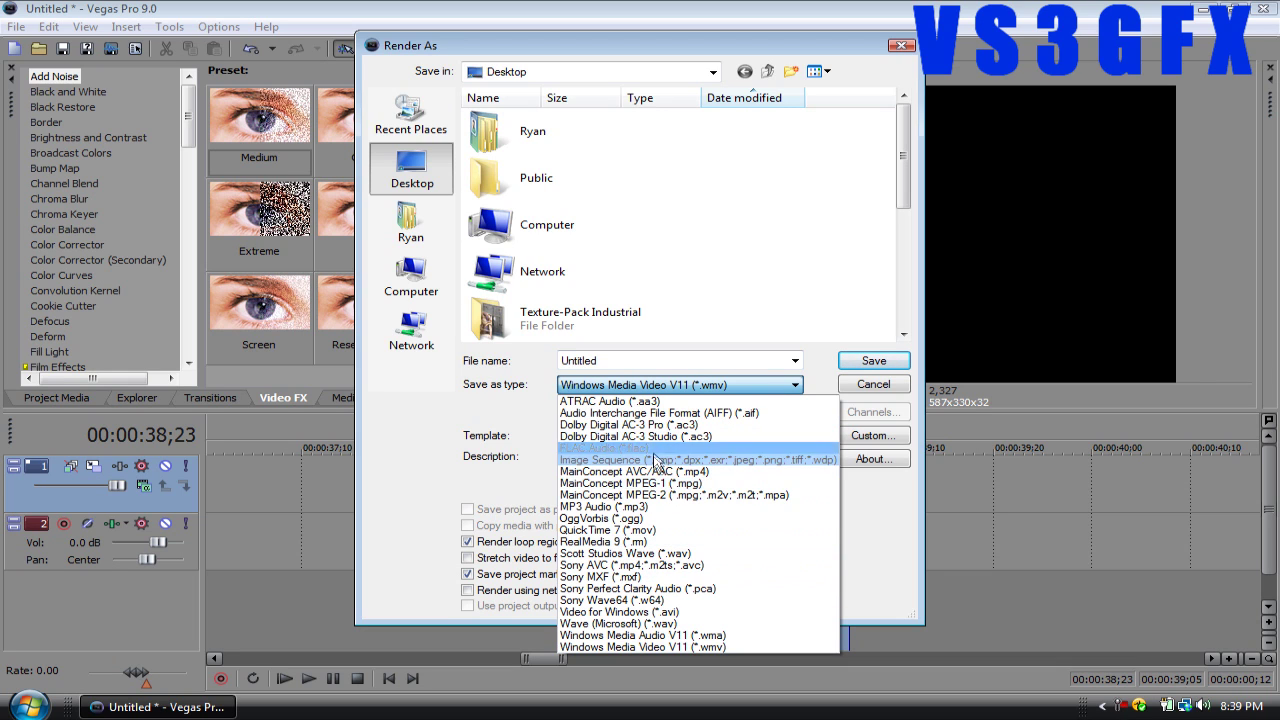
click(655, 506)
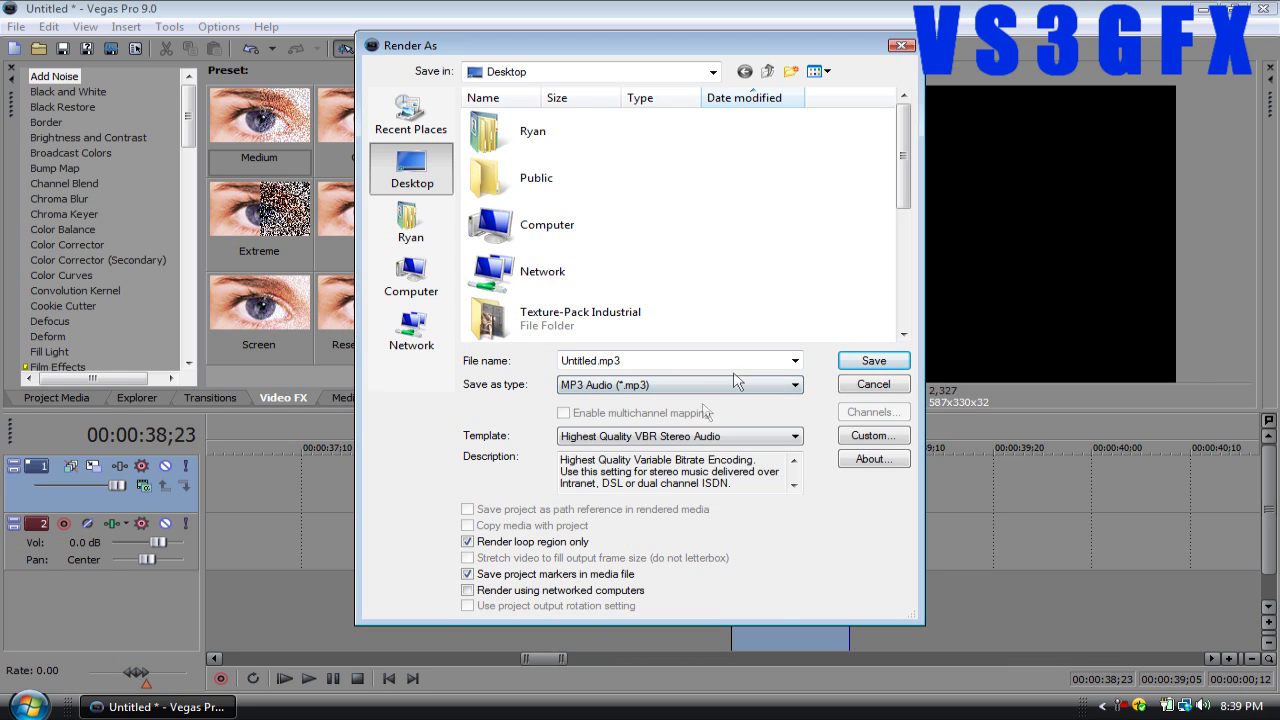
double_click(701, 360)
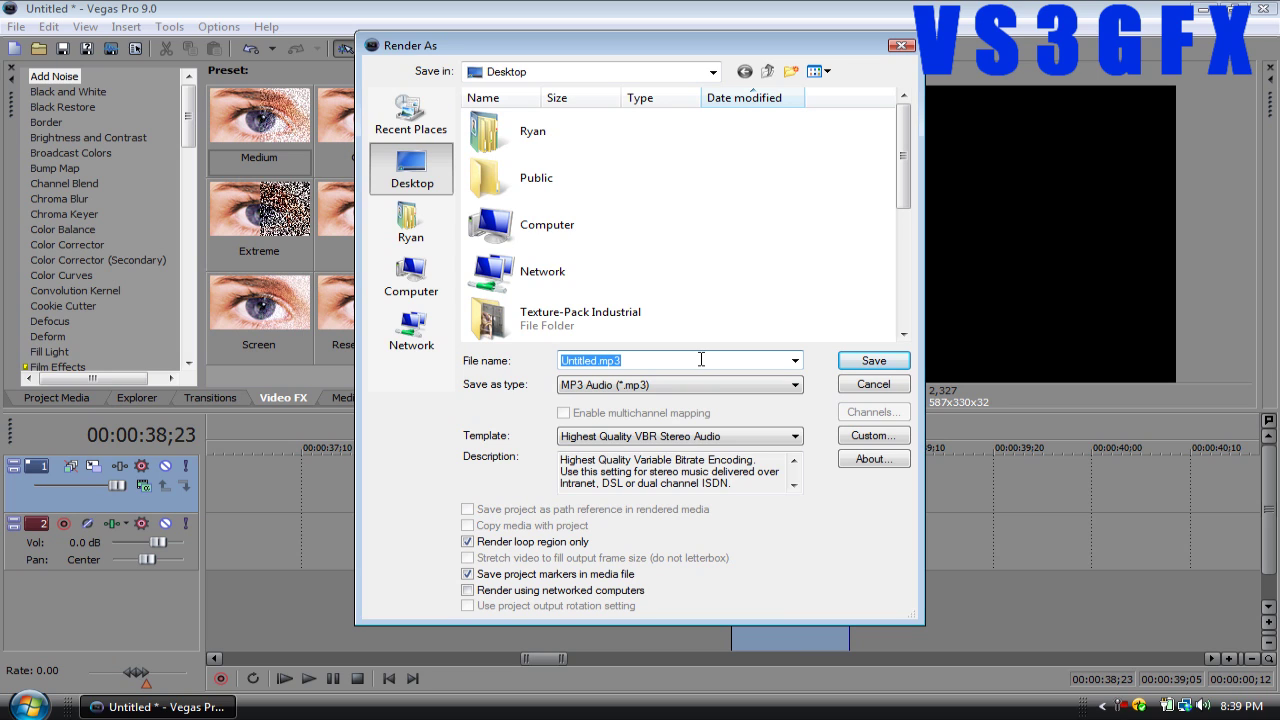
text(Unti)
key(Return)
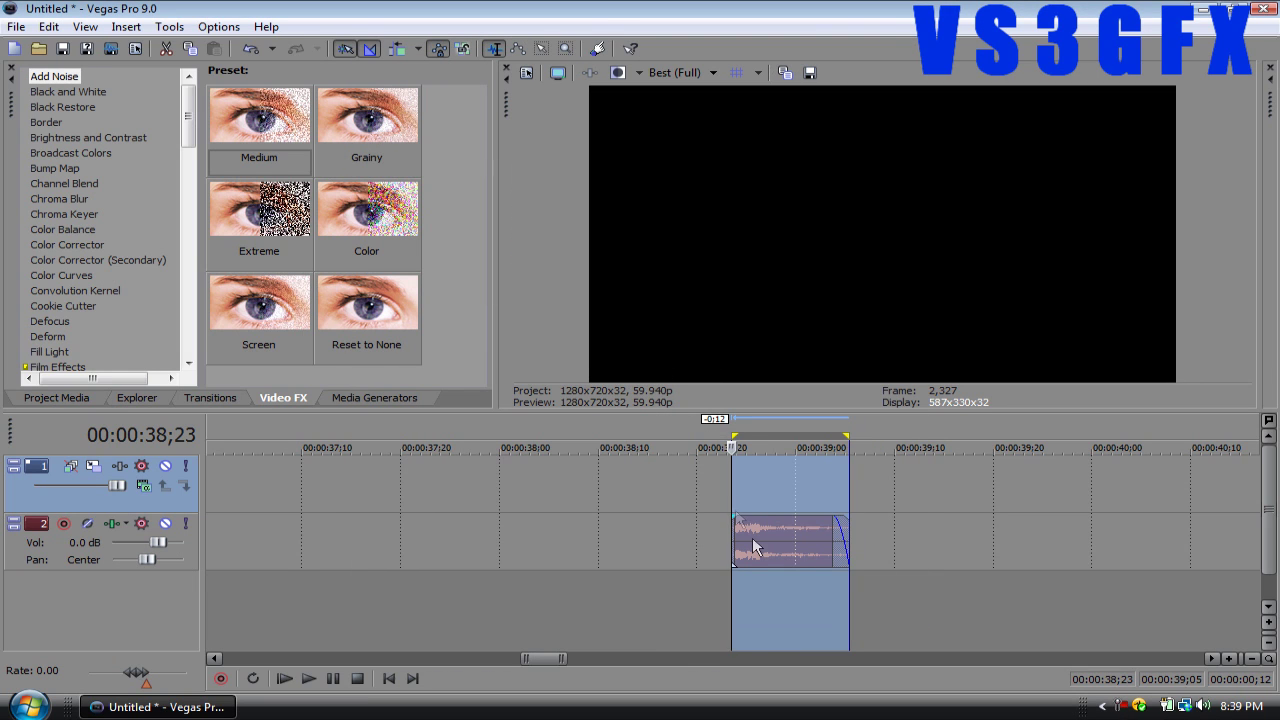
Delete the short audio event and set the loop region to the remaining clip at the timeline's start
click(752, 537)
key(Delete)
key(Home)
key(ctrl+a)
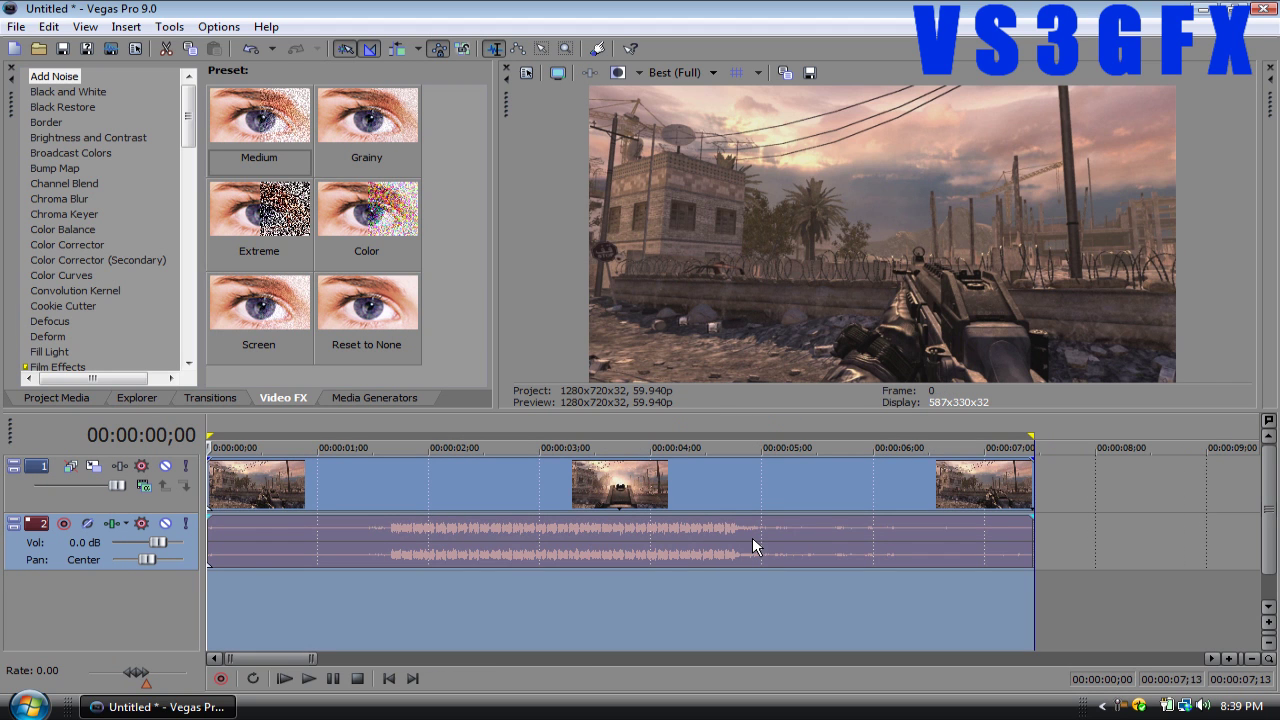
Check the video event's resample and playback rate settings in its properties
right_click(707, 499)
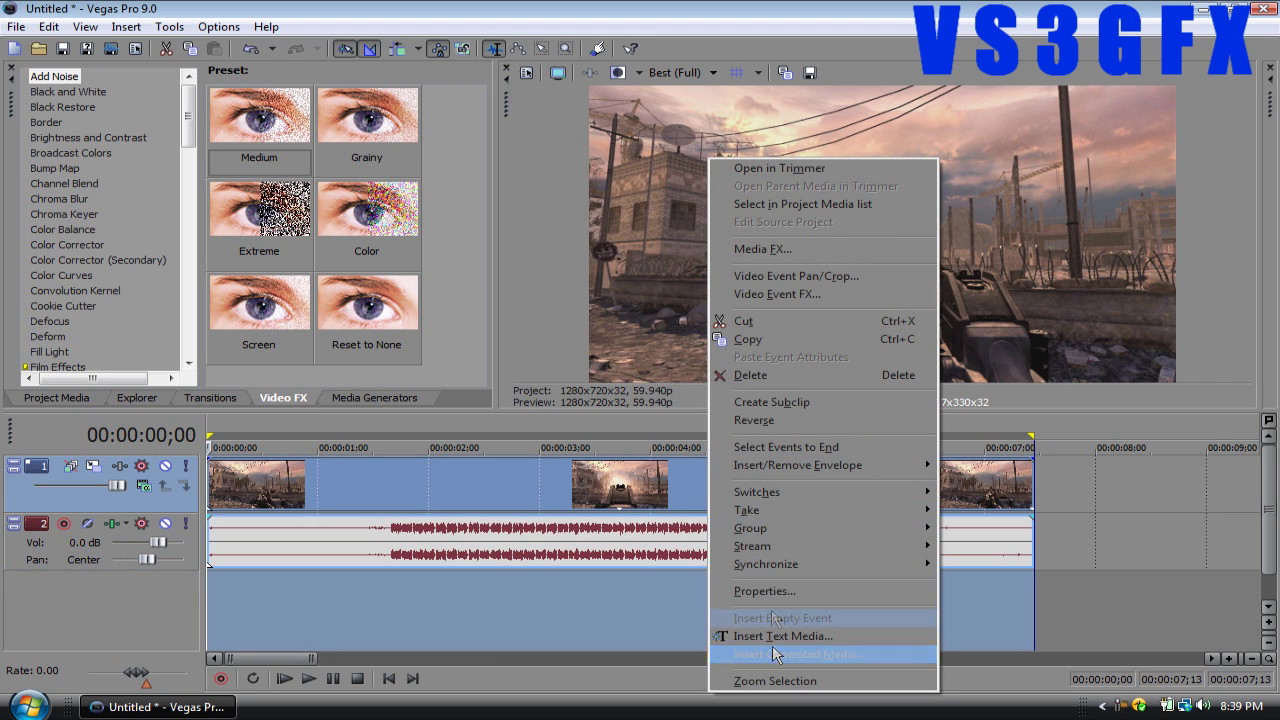
click(771, 591)
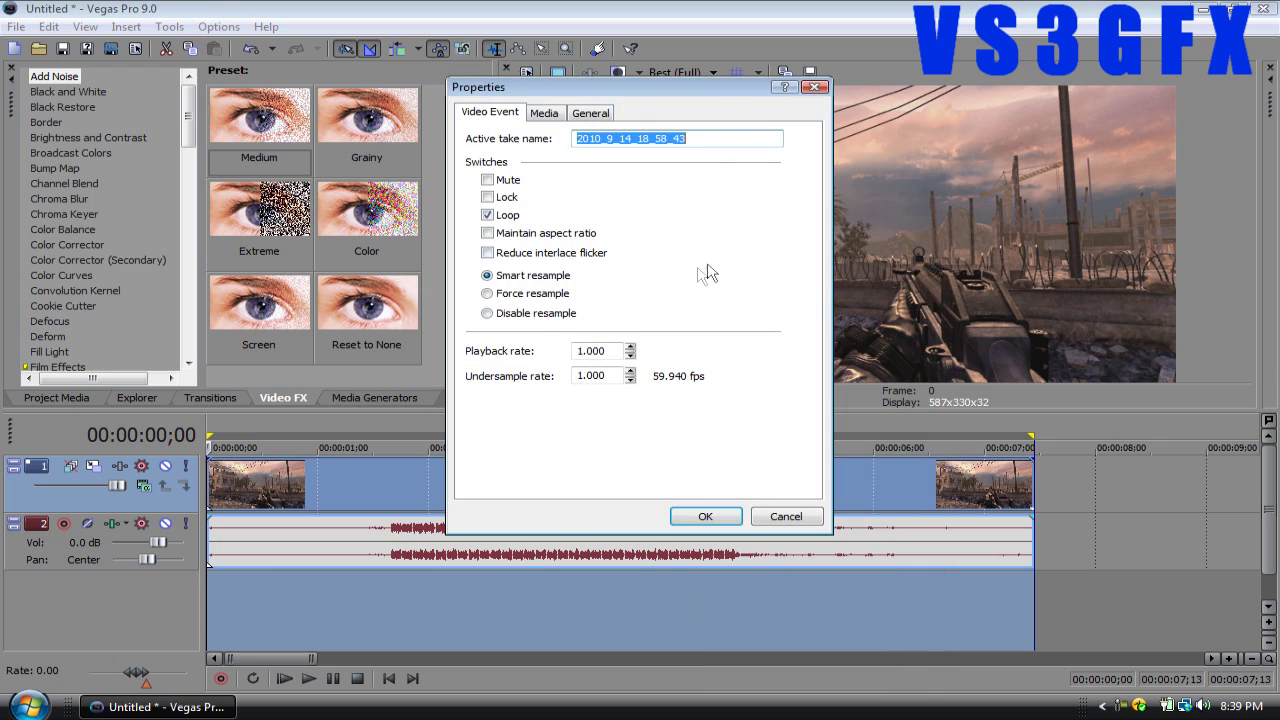
click(703, 517)
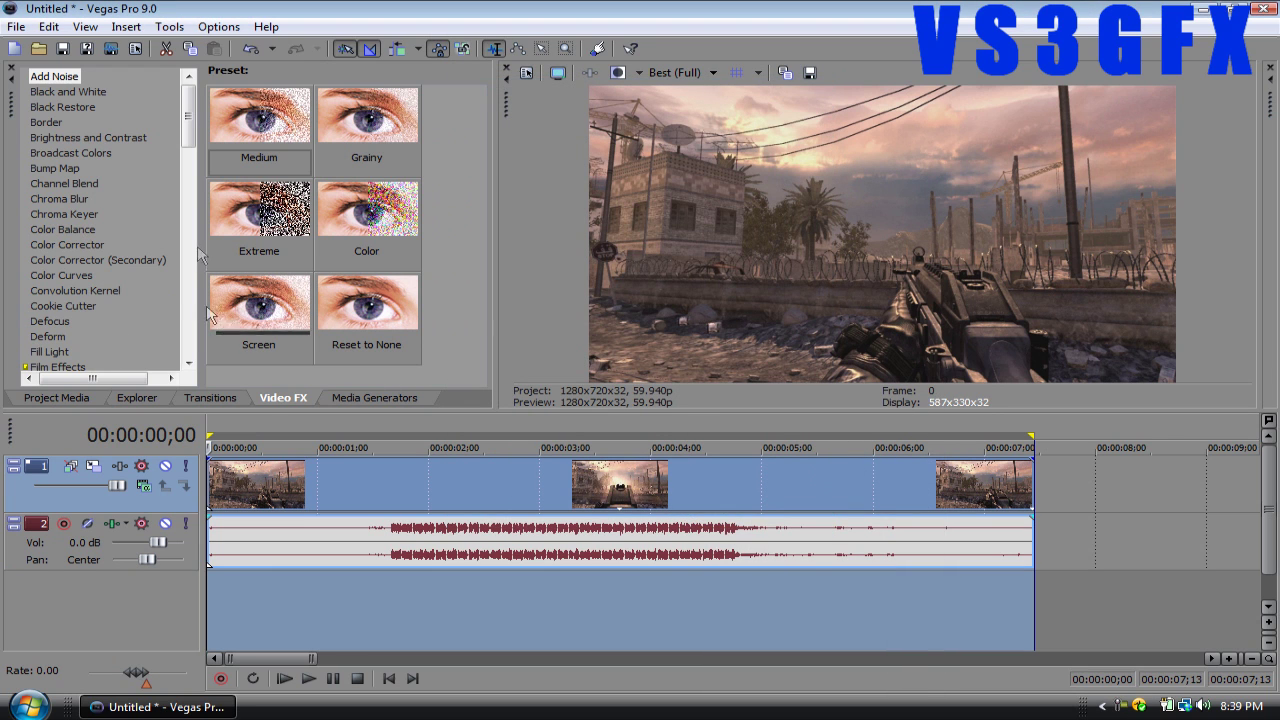
Apply the Sharpen effect twice to the gameplay video event, both with the Reset to None preset
drag(188, 115, 185, 344)
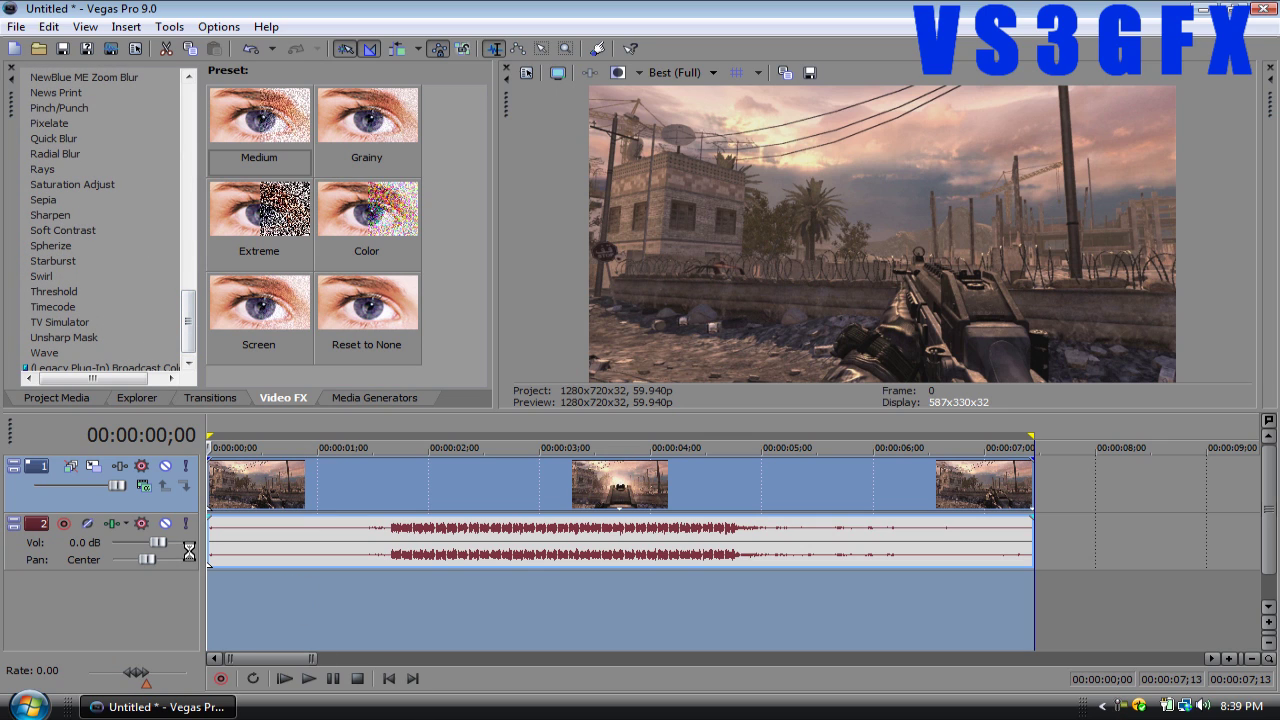
drag(259, 120, 466, 485)
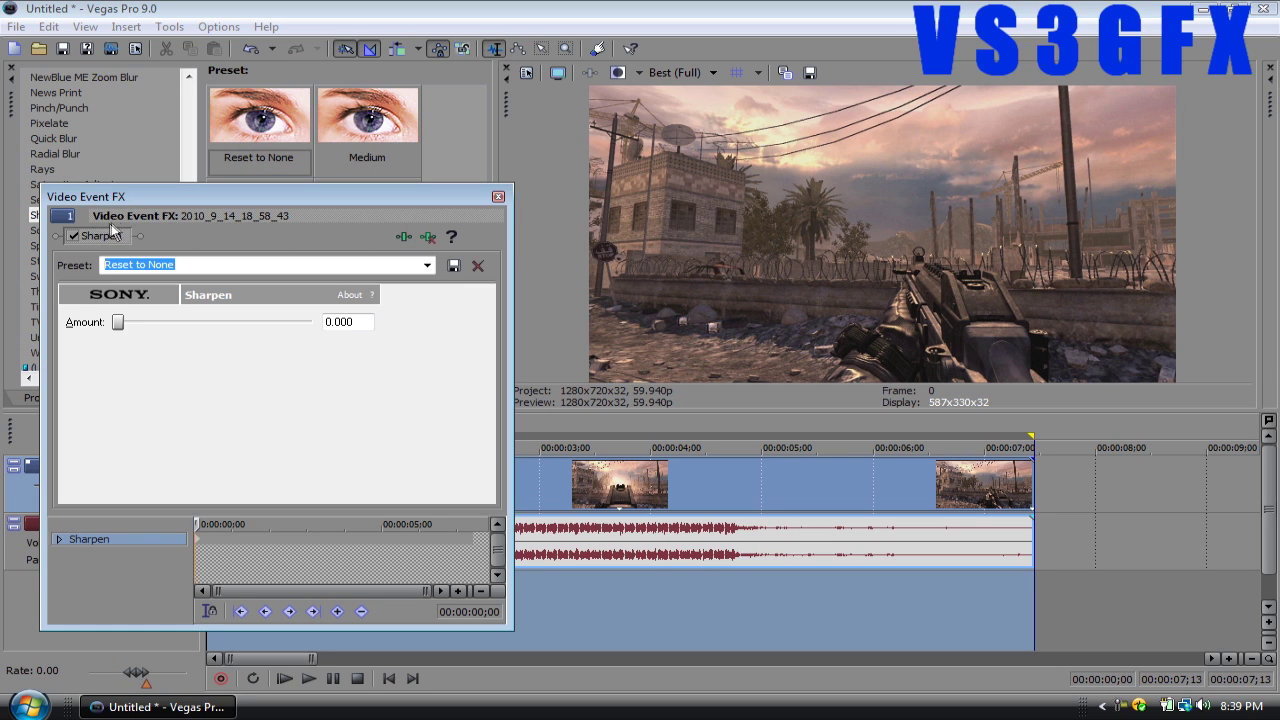
click(498, 196)
drag(259, 120, 370, 470)
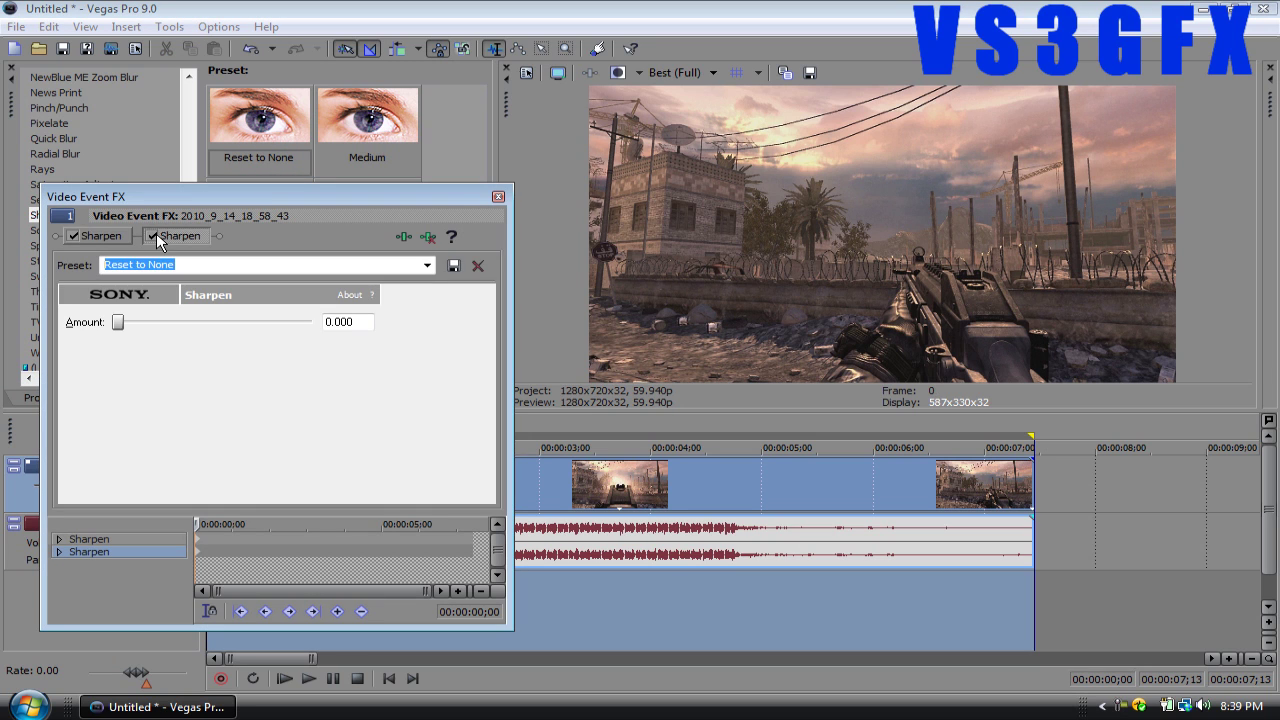
click(498, 196)
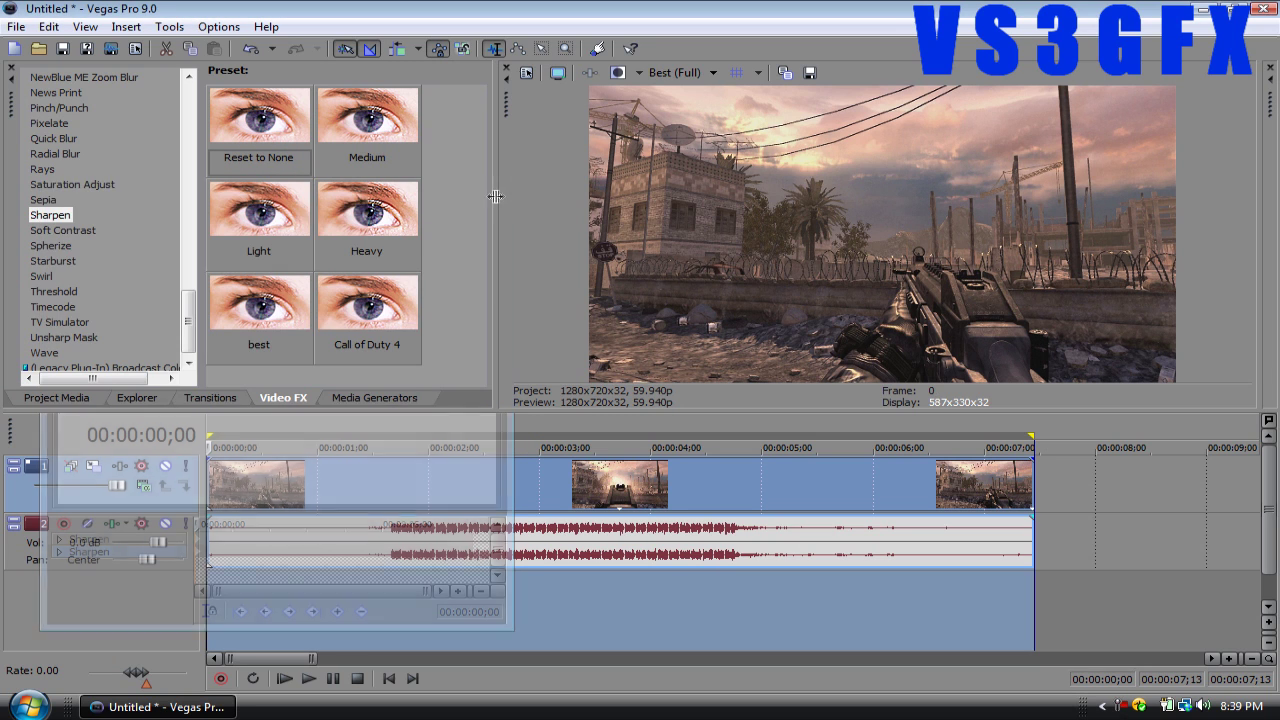
Apply Saturation Adjust with the Tranzoller preset to the video event, setting Center to 0.0320 and Spread to 0.3680
click(108, 184)
scroll(343, 318, down, 2)
drag(343, 318, 399, 474)
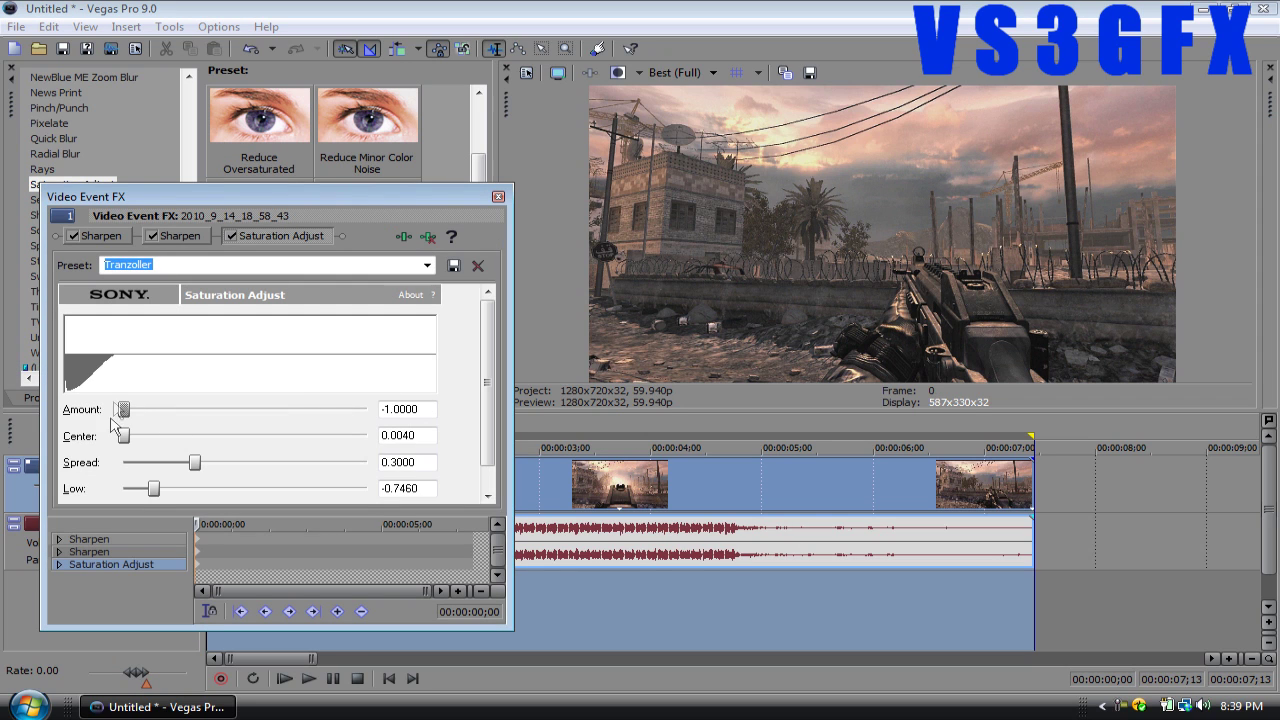
drag(127, 440, 137, 442)
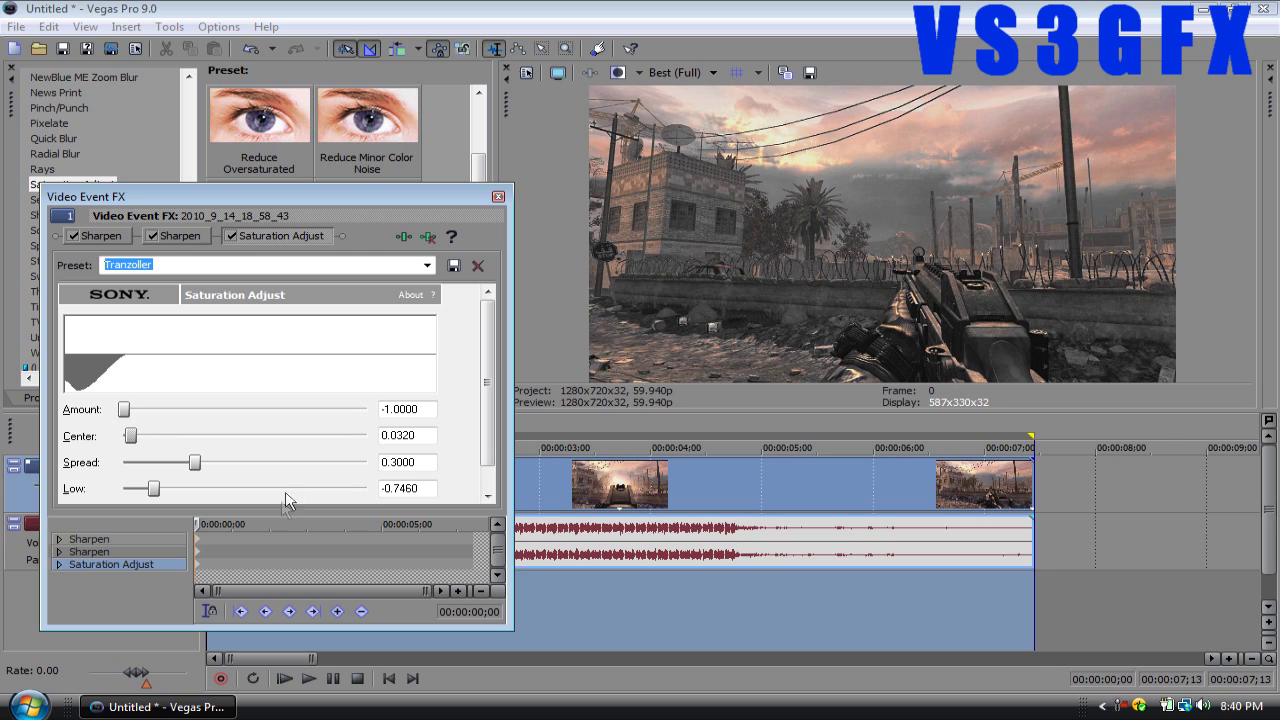
drag(197, 465, 212, 465)
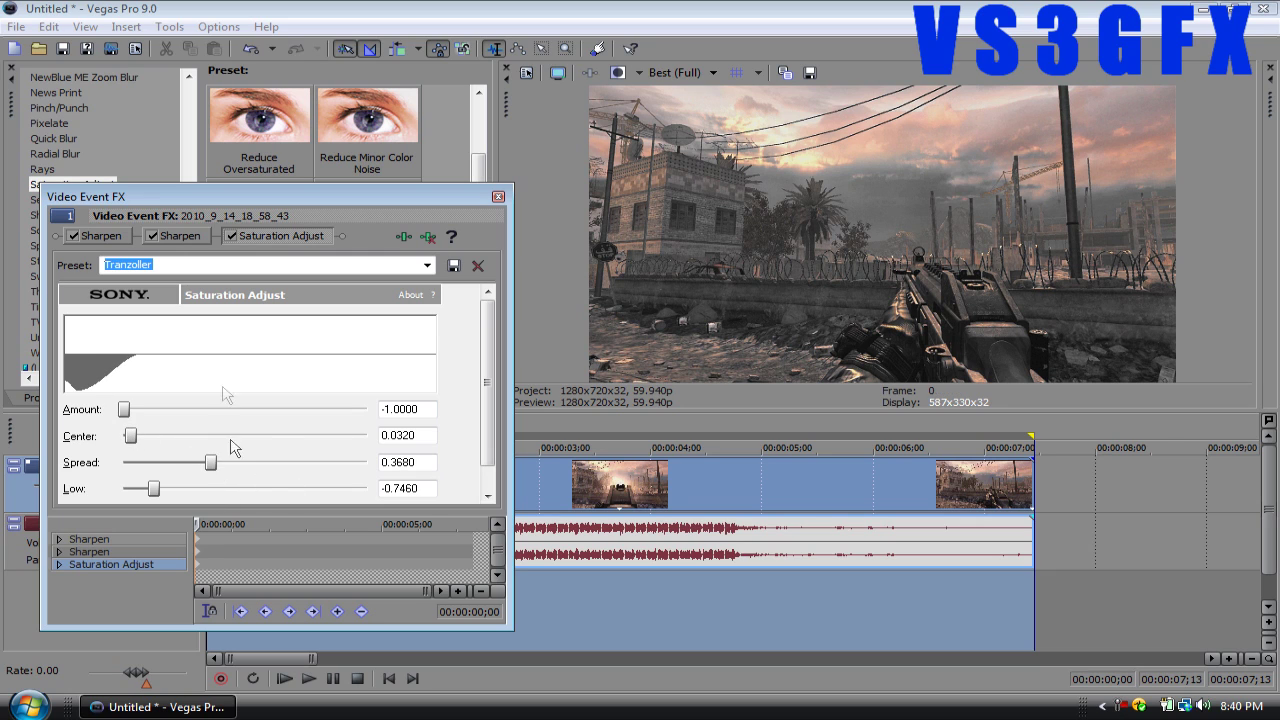
click(499, 196)
Delete the audio track so only the gameplay video track is left
click(1137, 497)
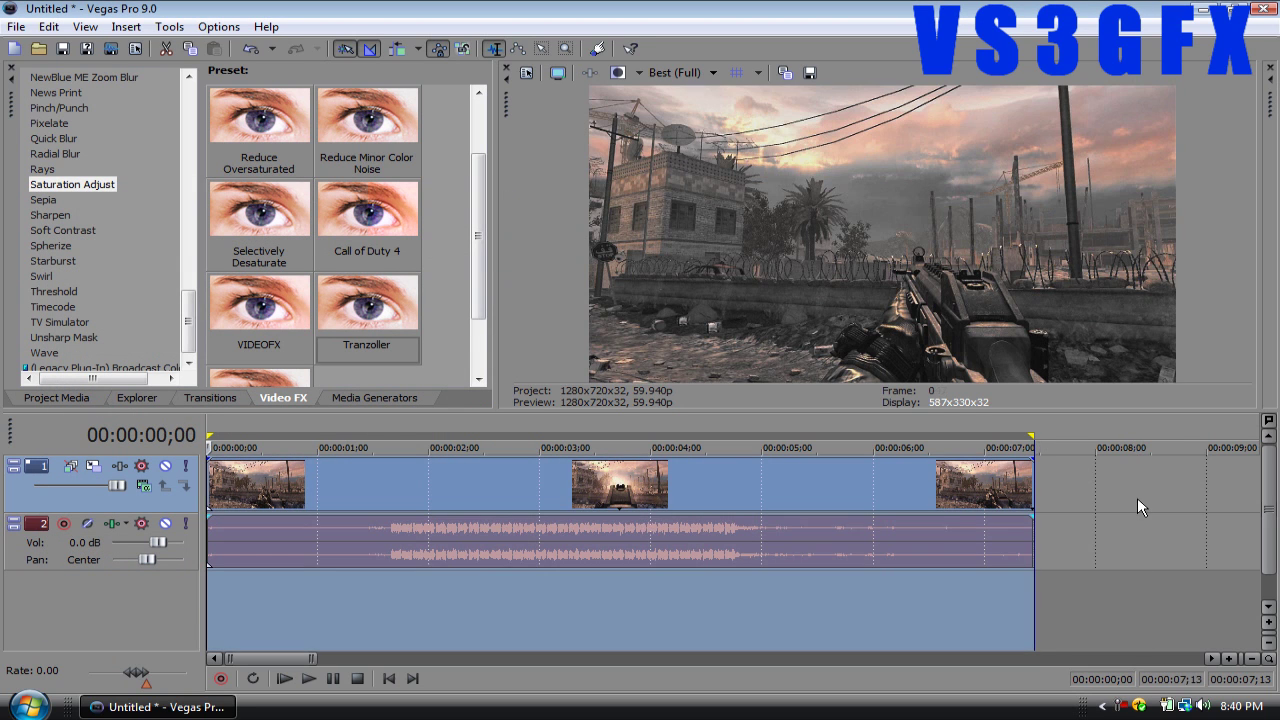
right_click(73, 541)
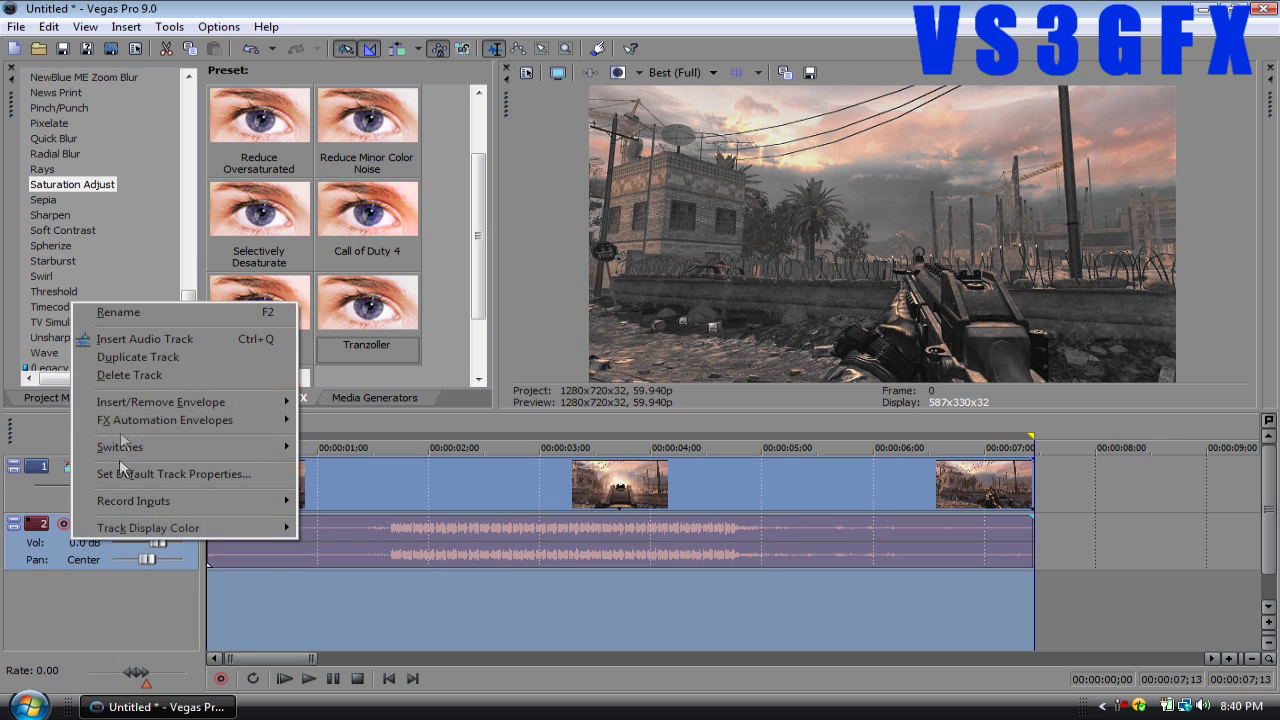
click(122, 375)
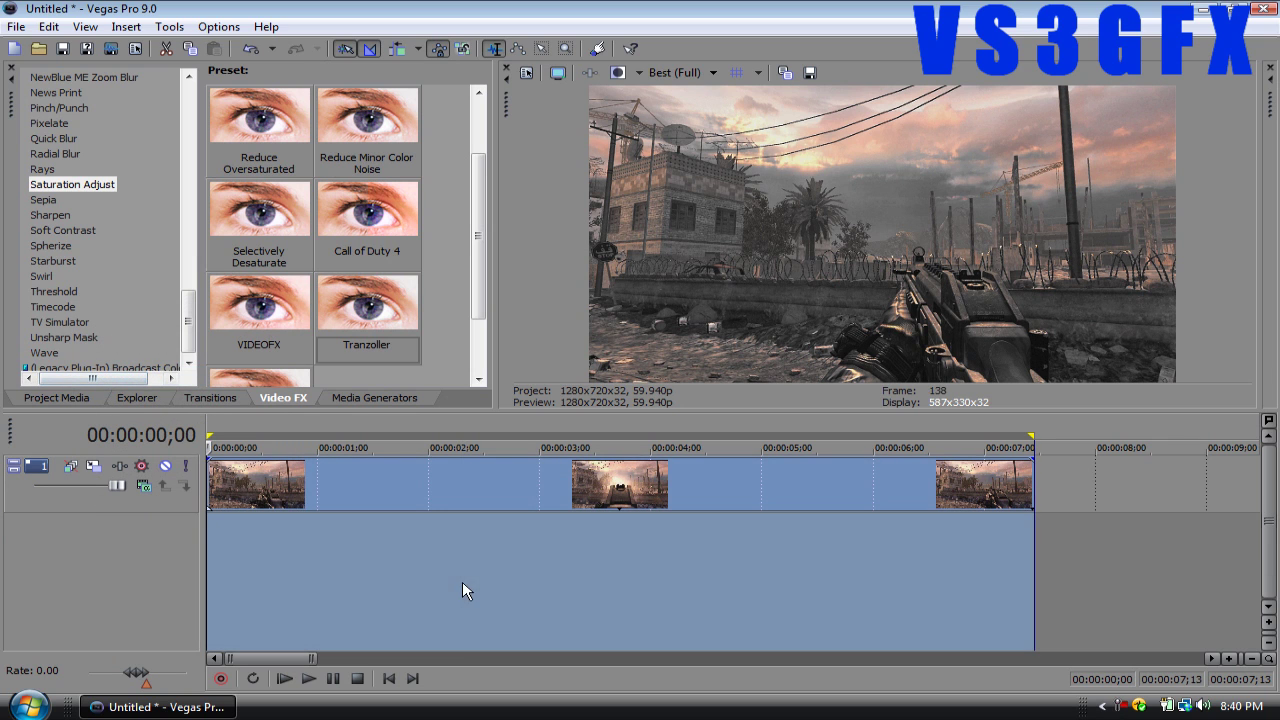
Set up a render of the loop region to the Desktop as Windows Media Video V11 with the CODY template
click(16, 26)
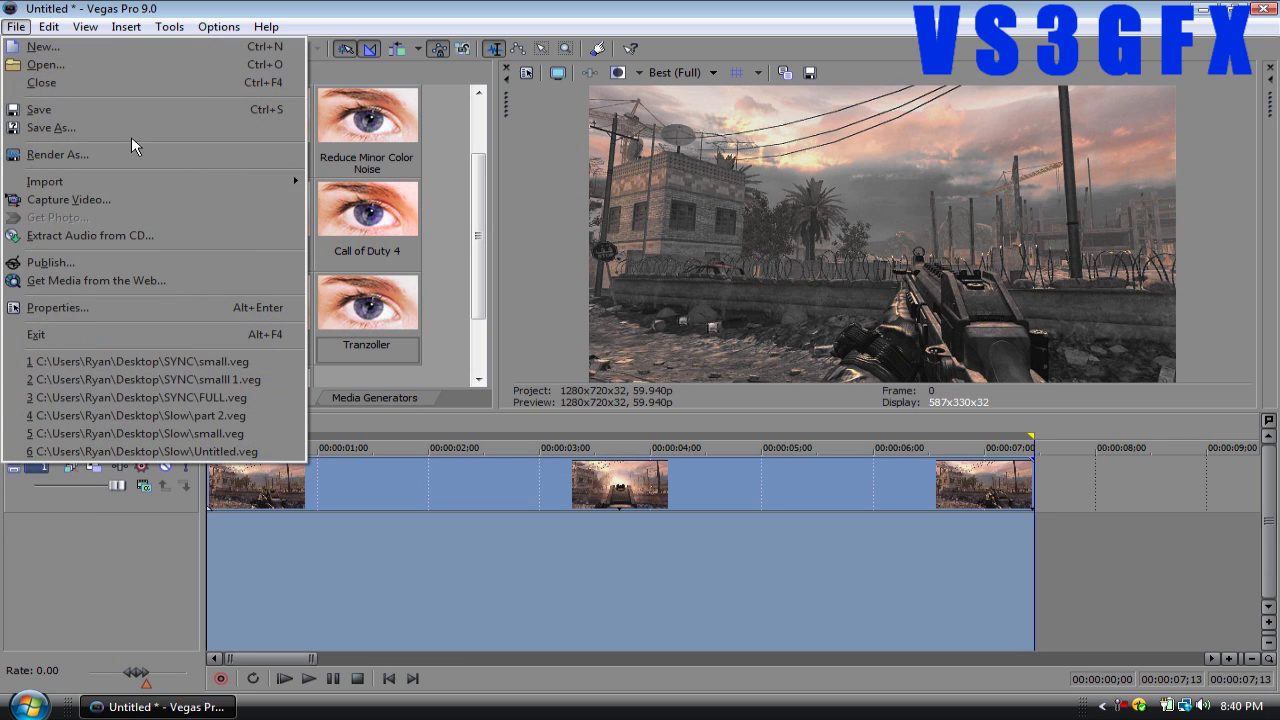
click(111, 155)
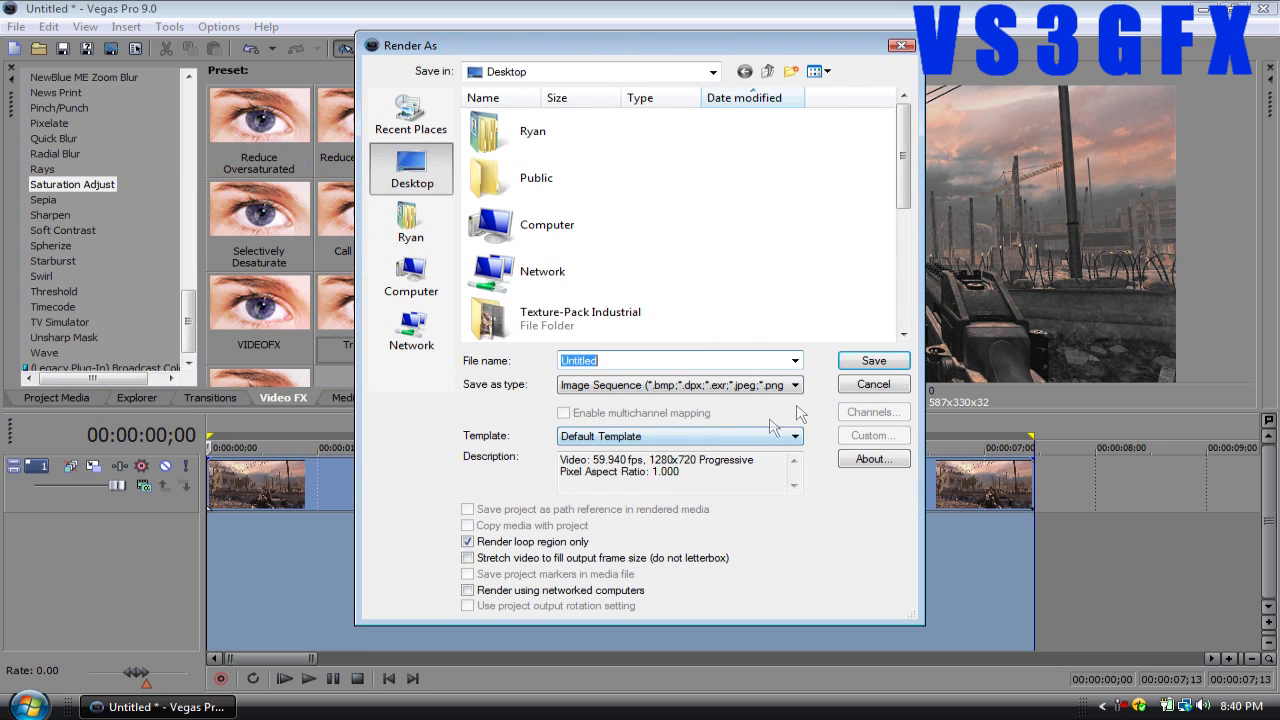
click(731, 438)
click(735, 390)
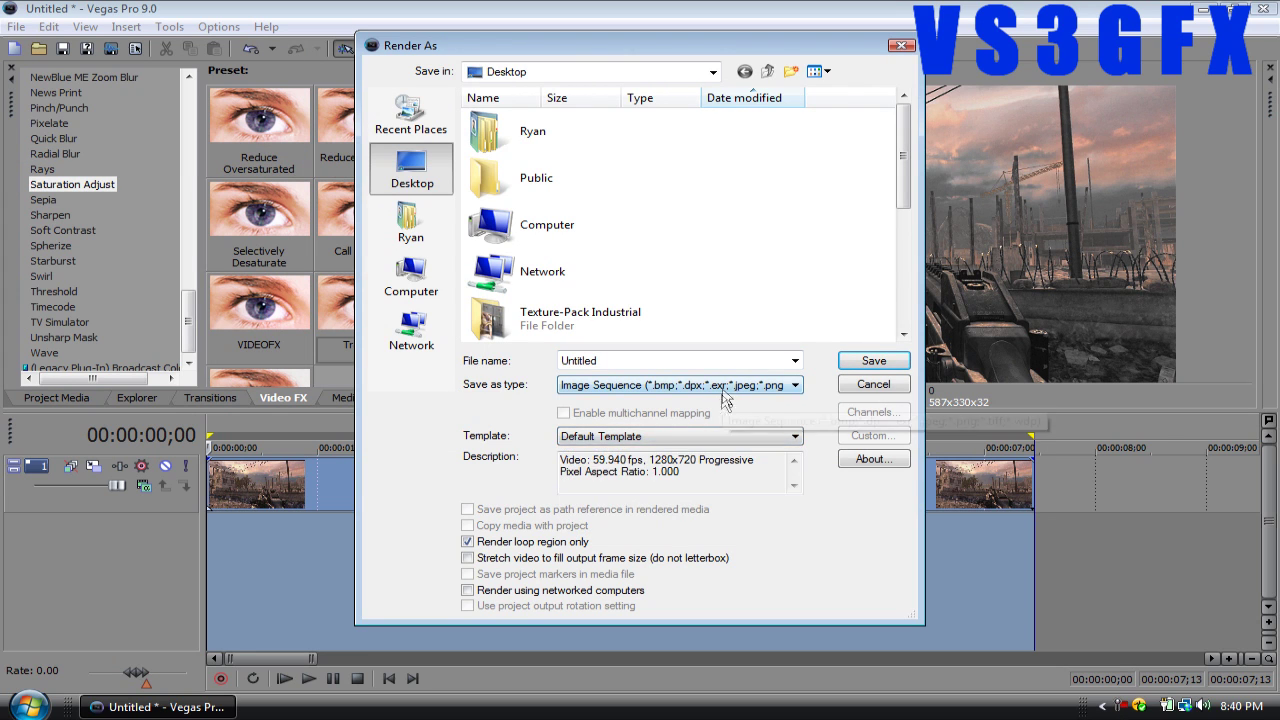
click(722, 388)
click(650, 506)
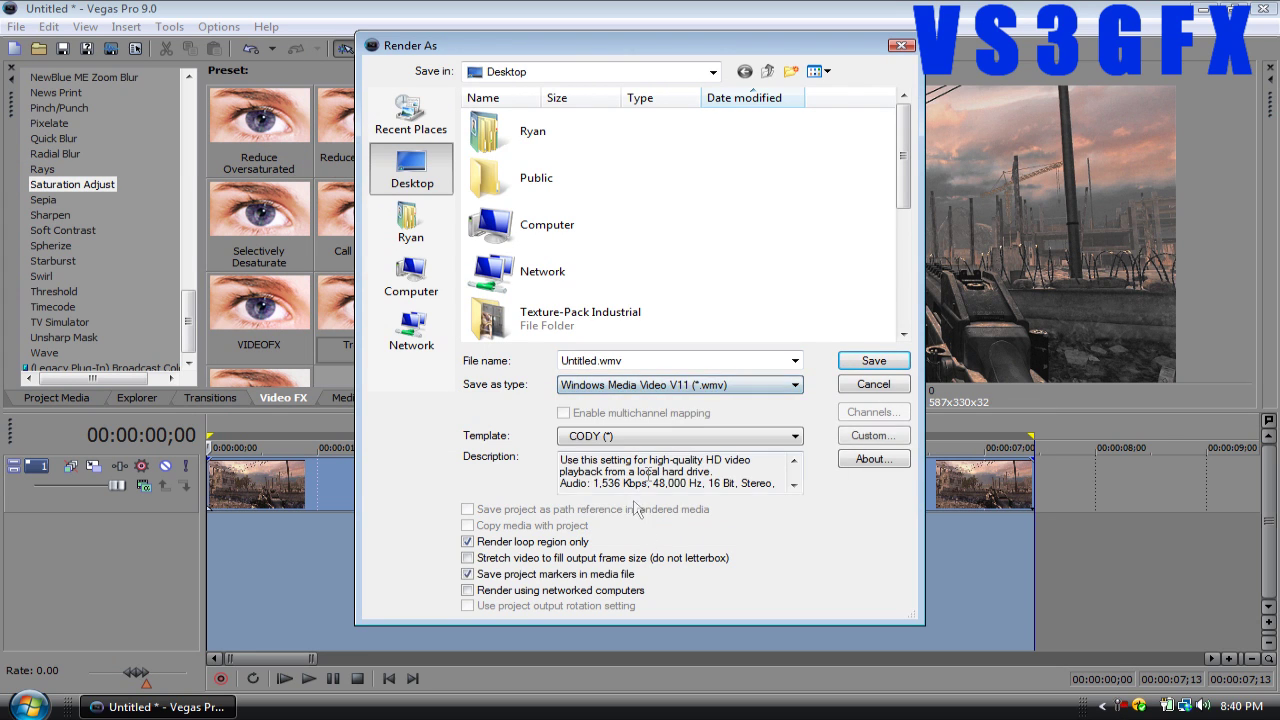
Check the template's custom video settings and render the video under the file name CLIP
click(842, 437)
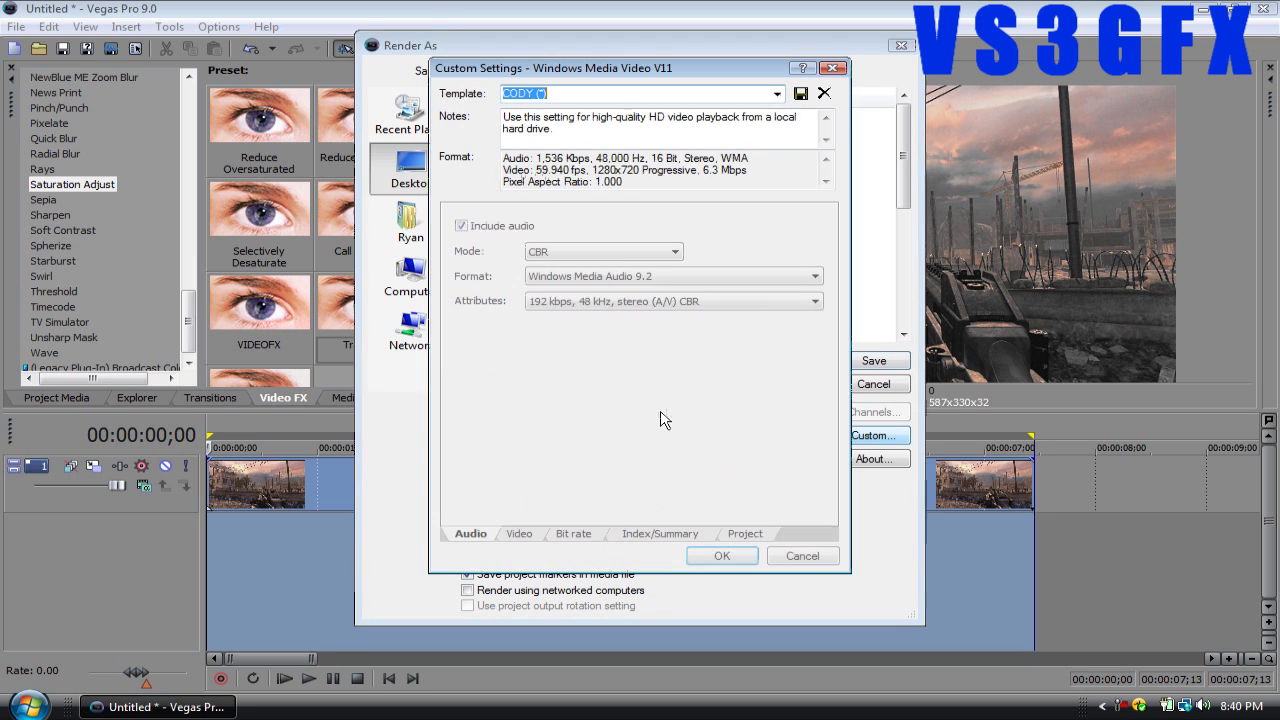
click(516, 533)
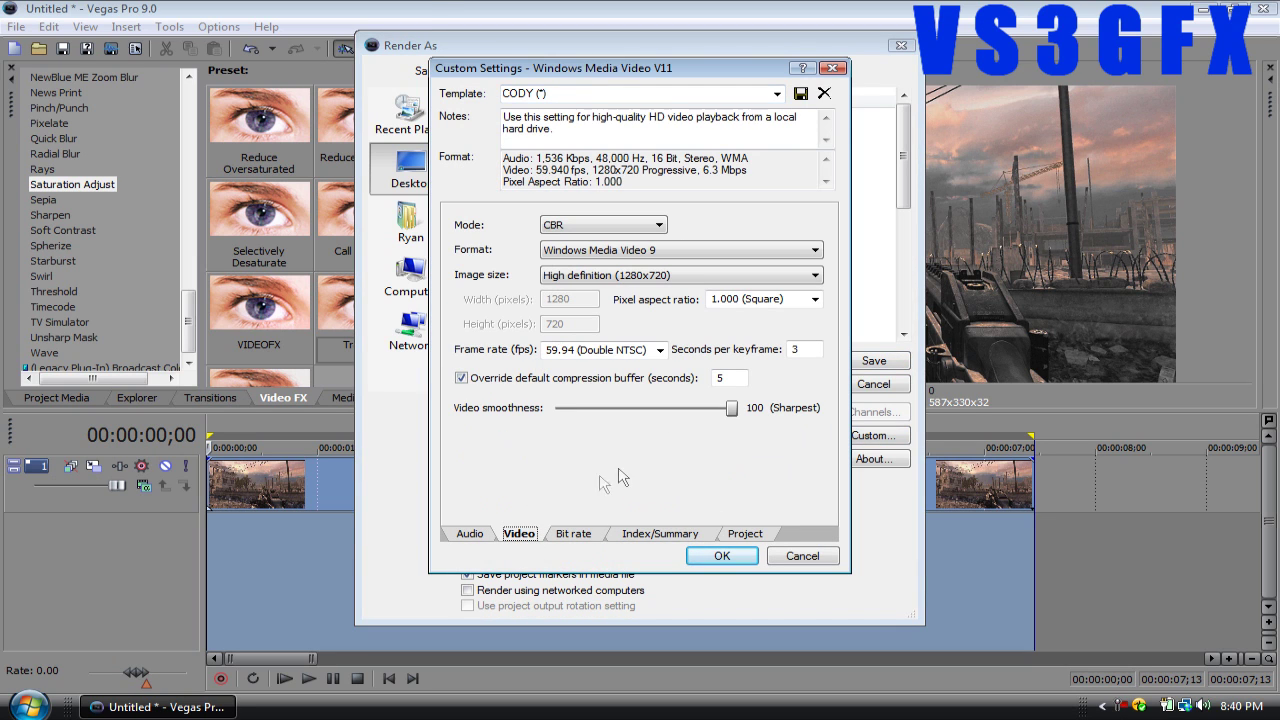
click(705, 558)
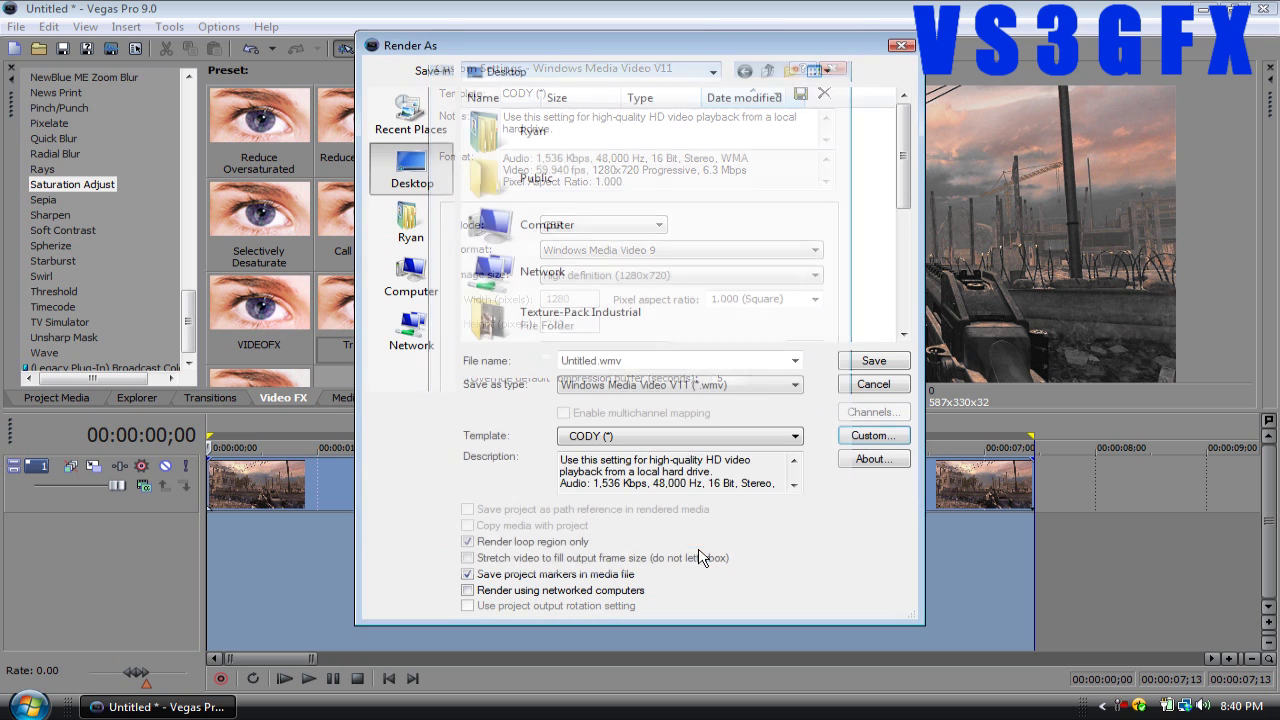
double_click(688, 360)
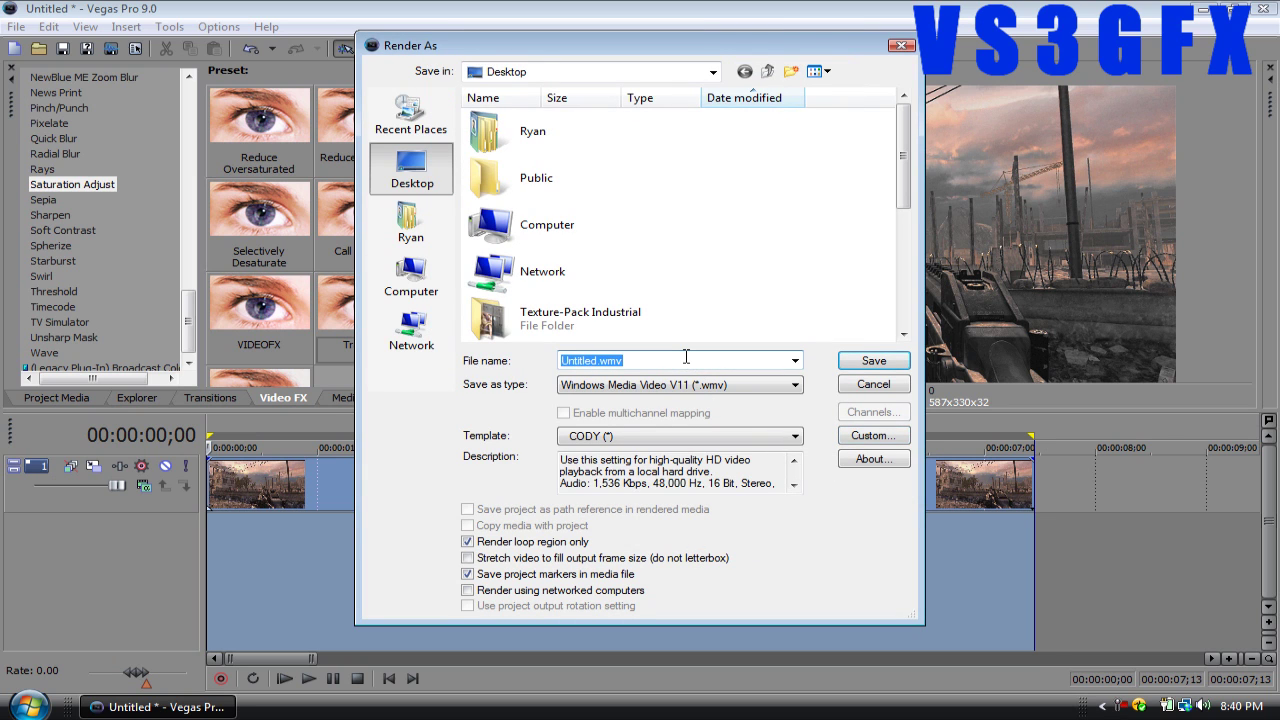
text(CLIP)
key(Return)
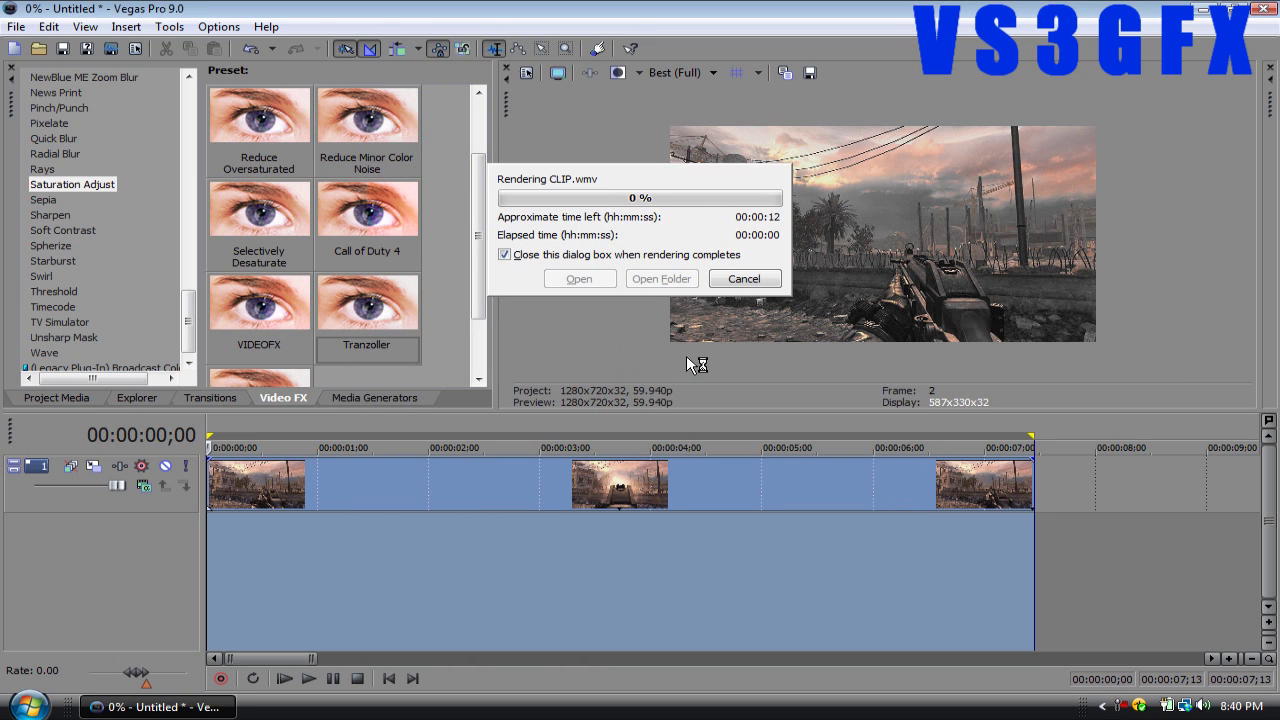
click(1120, 707)
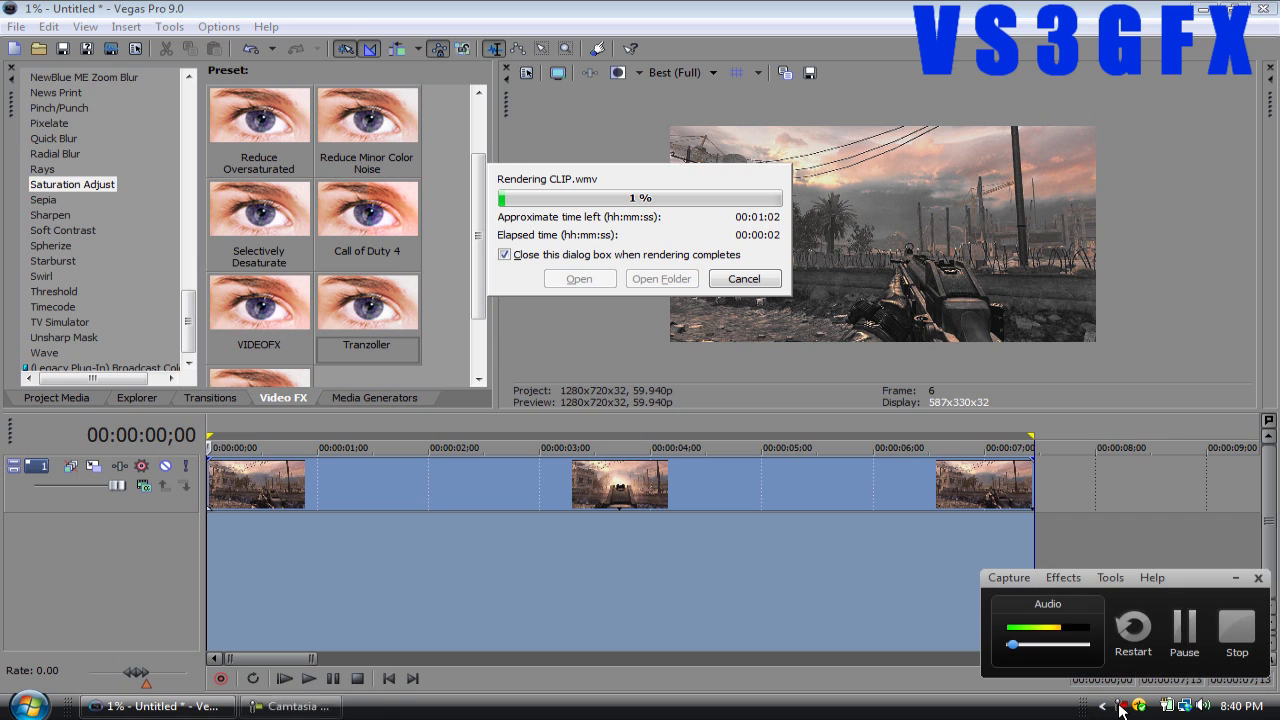
click(1228, 640)
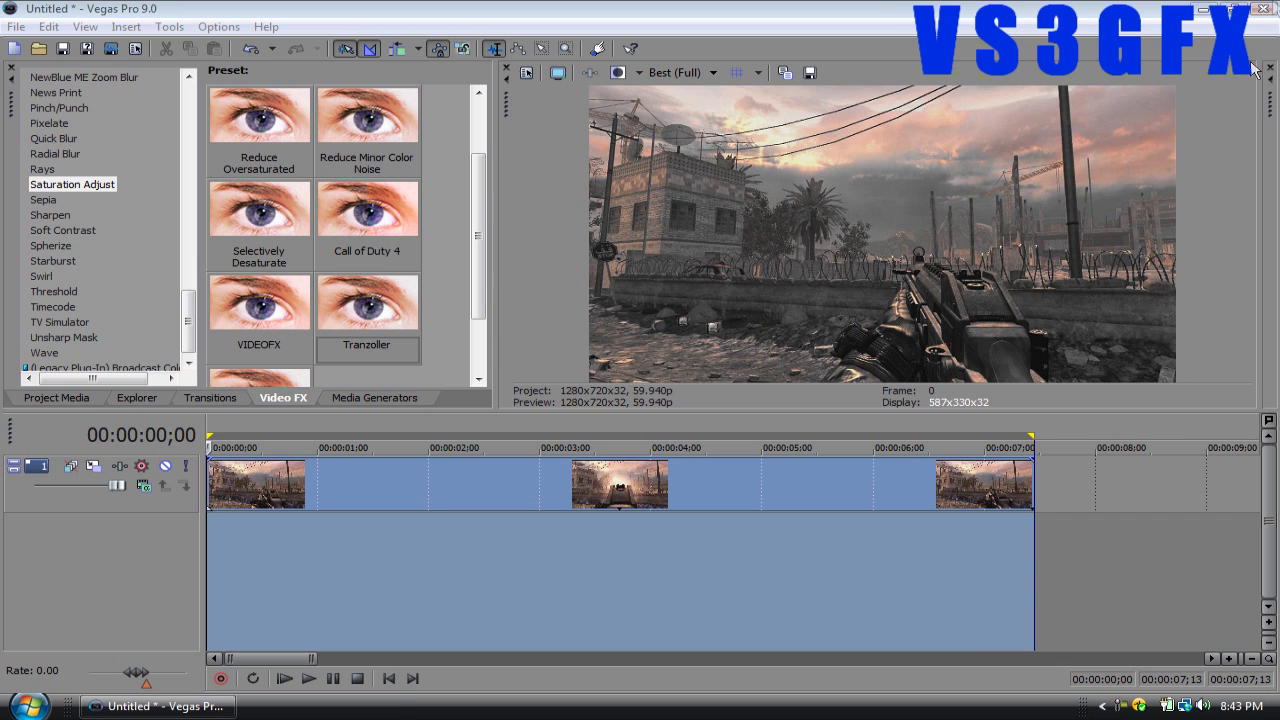
Close Vegas Pro without saving the project, start Adobe After Effects CS3 and dismiss its tip of the day
click(1263, 8)
click(654, 299)
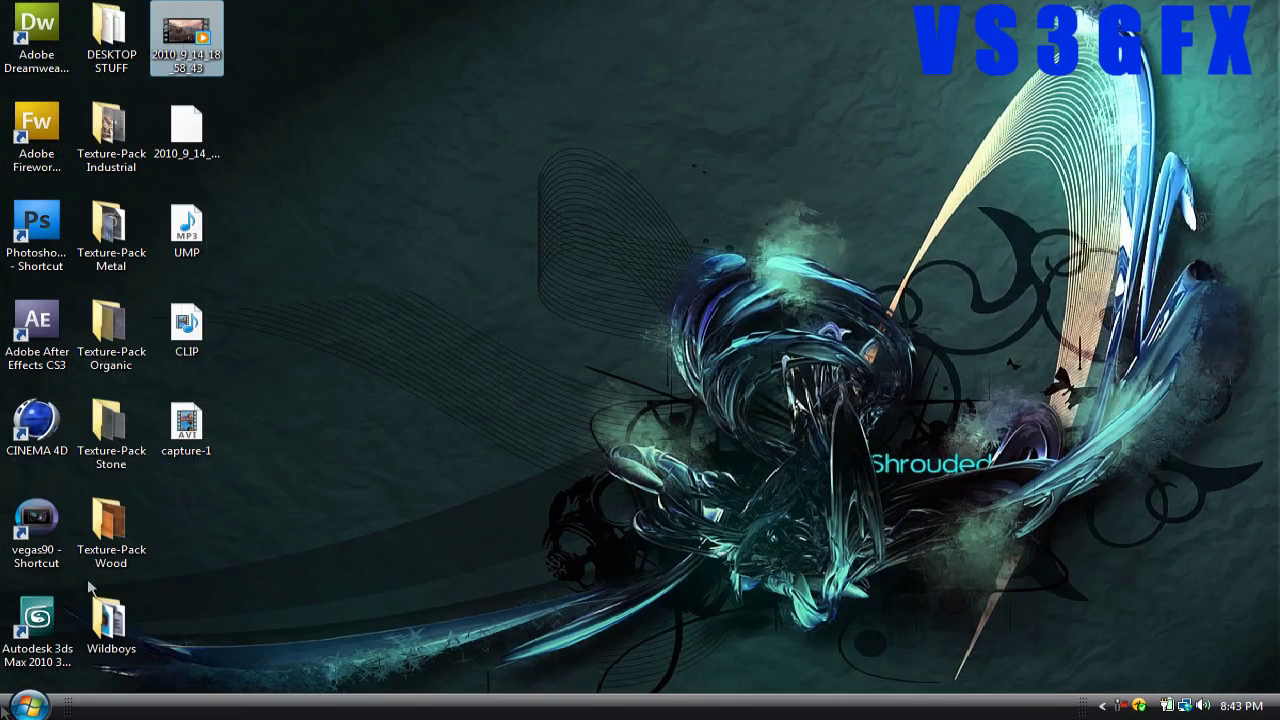
double_click(37, 362)
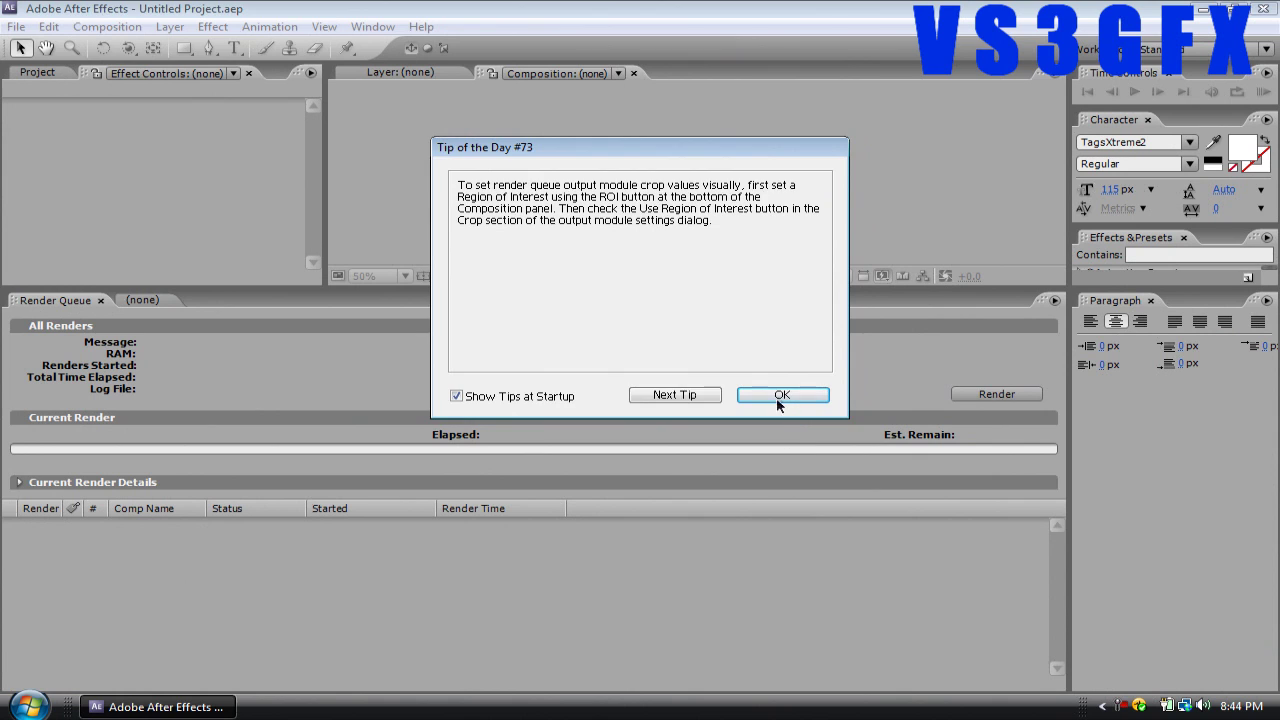
click(777, 400)
Create a 1280 x 720 composition at 59.94 fps with duration 0;02;00;11, and enlarge the composition viewer's height
click(107, 26)
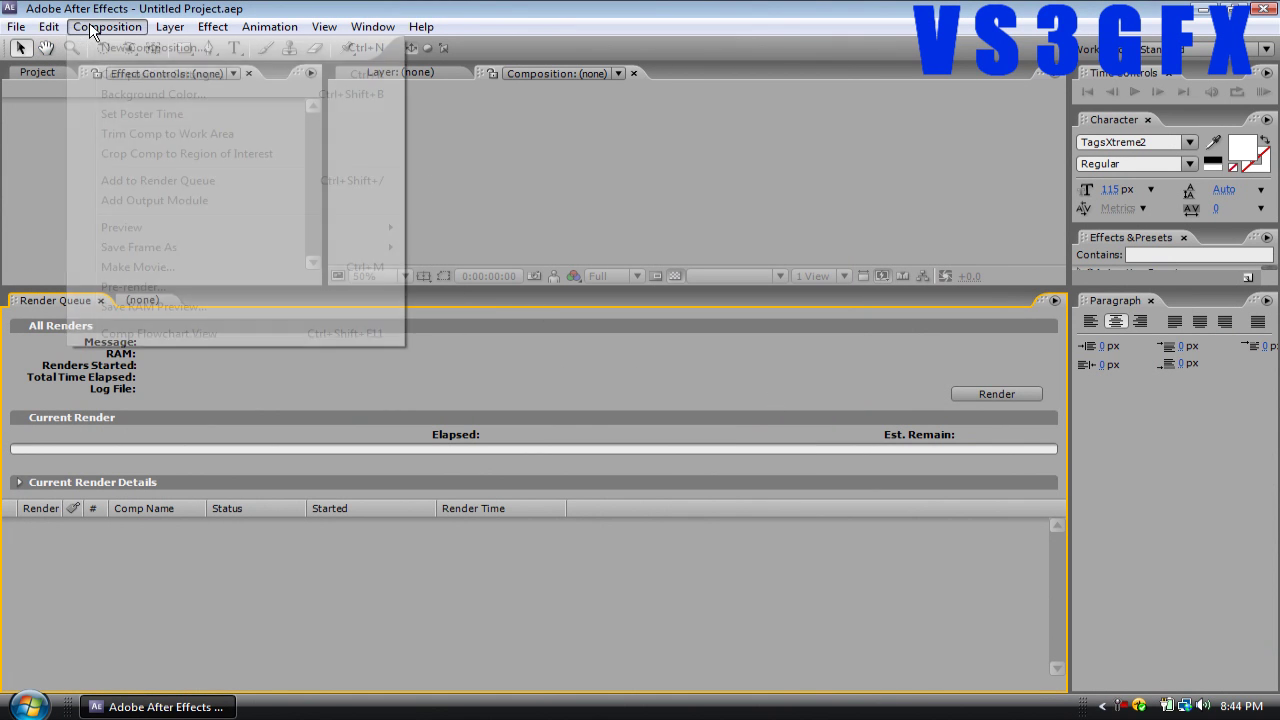
click(100, 46)
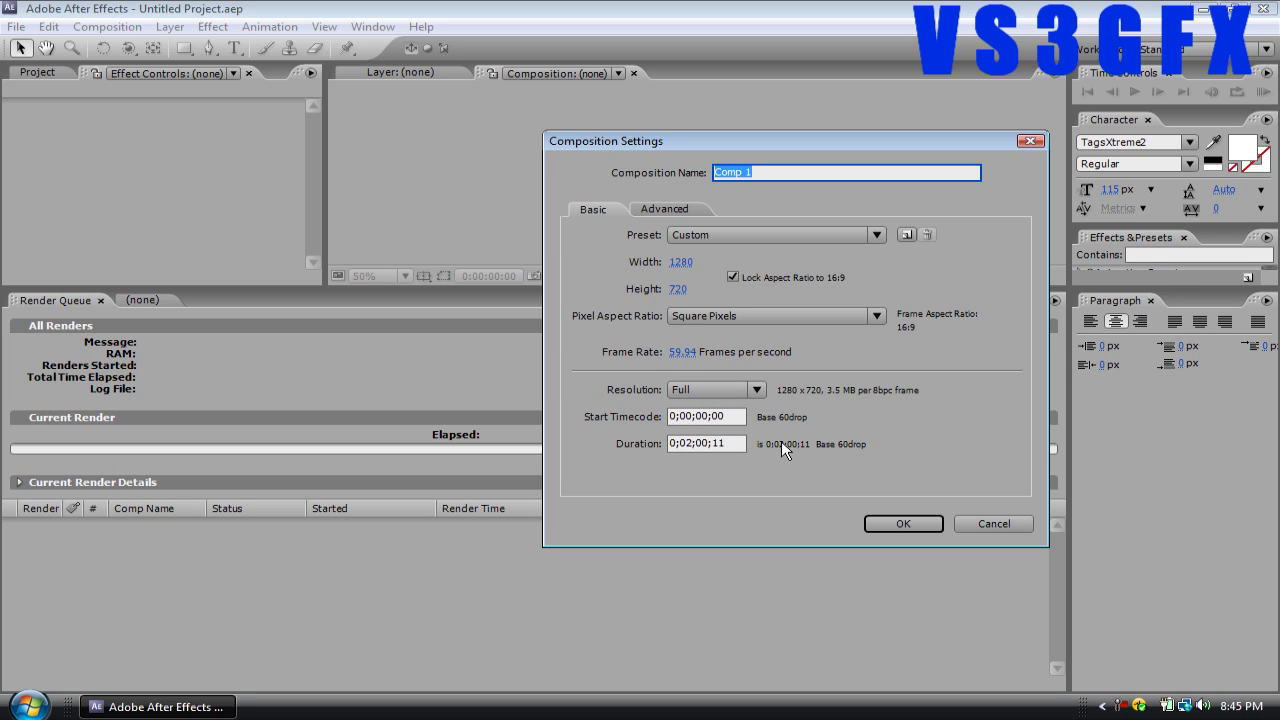
click(892, 522)
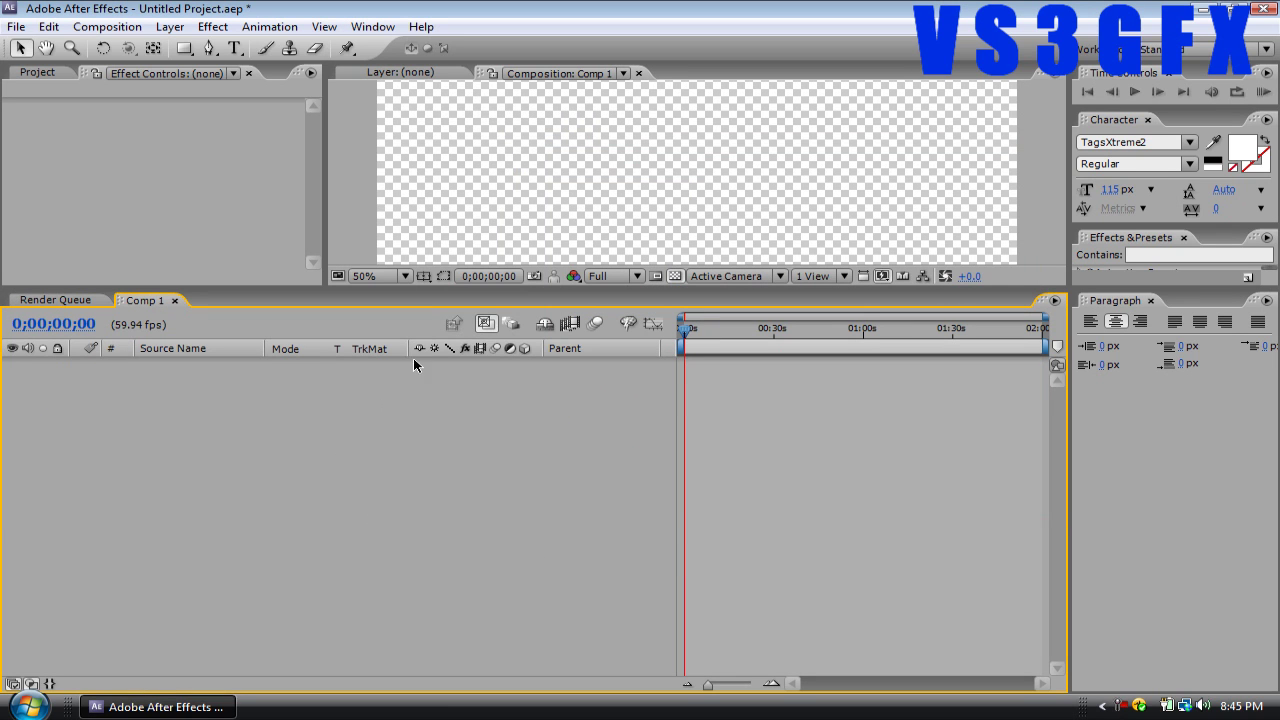
drag(468, 288, 431, 429)
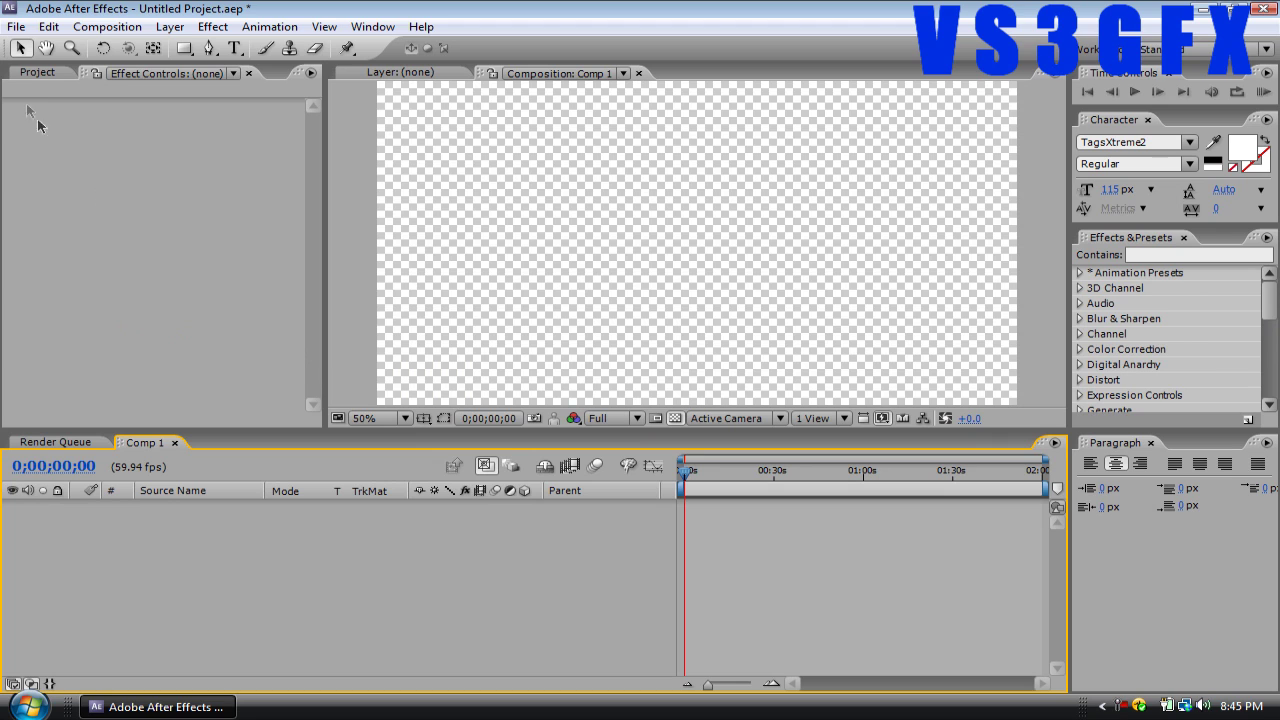
Import the CLIP video from the Desktop folder into the project as footage
double_click(106, 229)
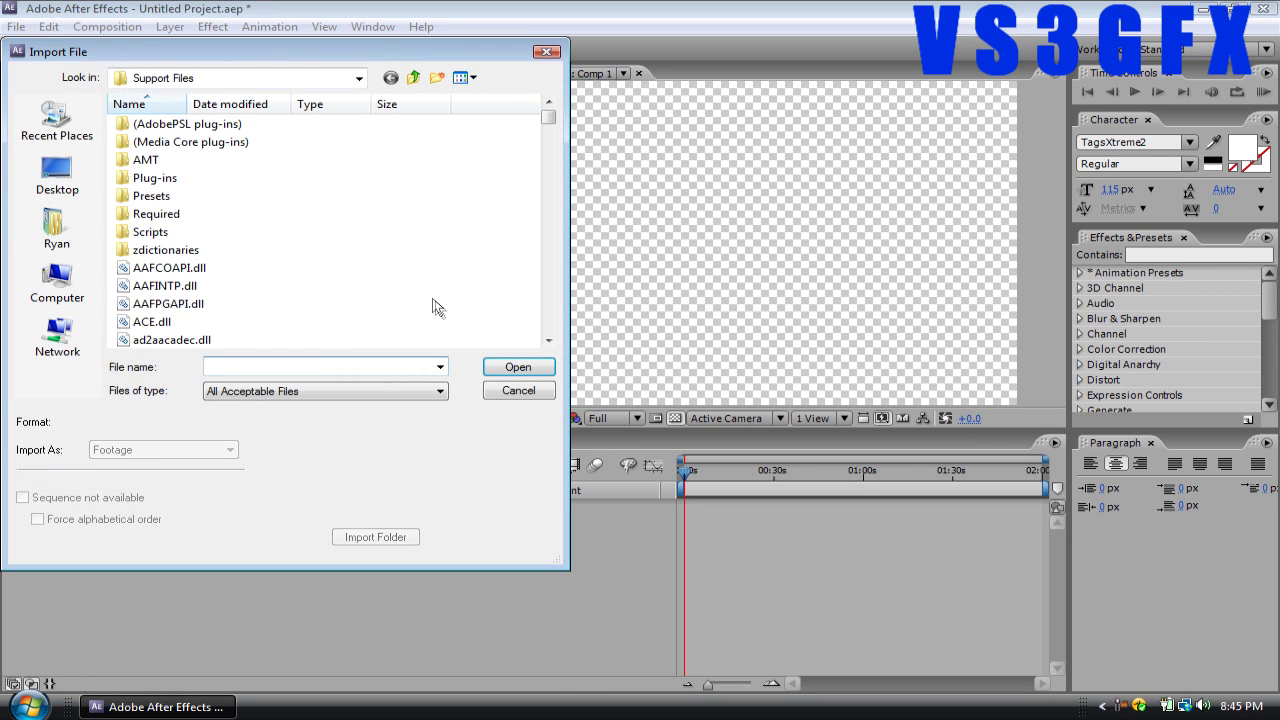
click(30, 225)
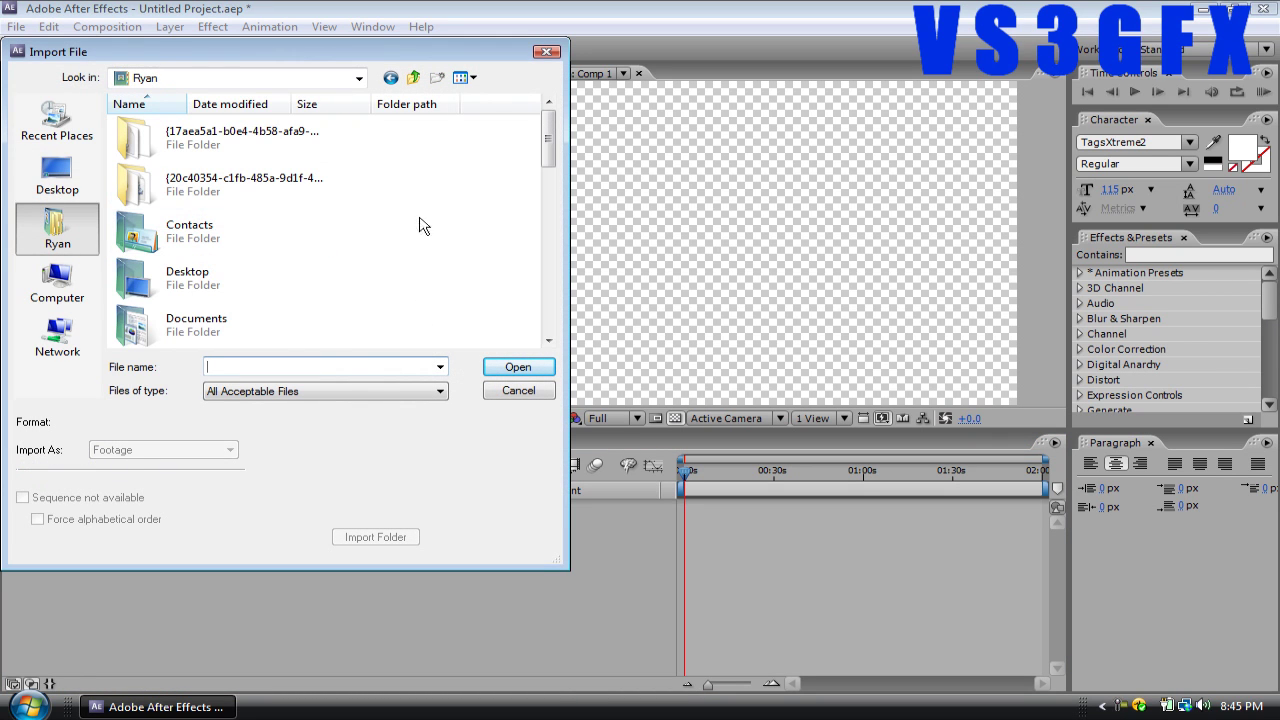
mouse_move(546, 148)
mouse_down()
mouse_move(500, 333)
mouse_move(494, 171)
mouse_move(477, 340)
mouse_move(490, 108)
mouse_up()
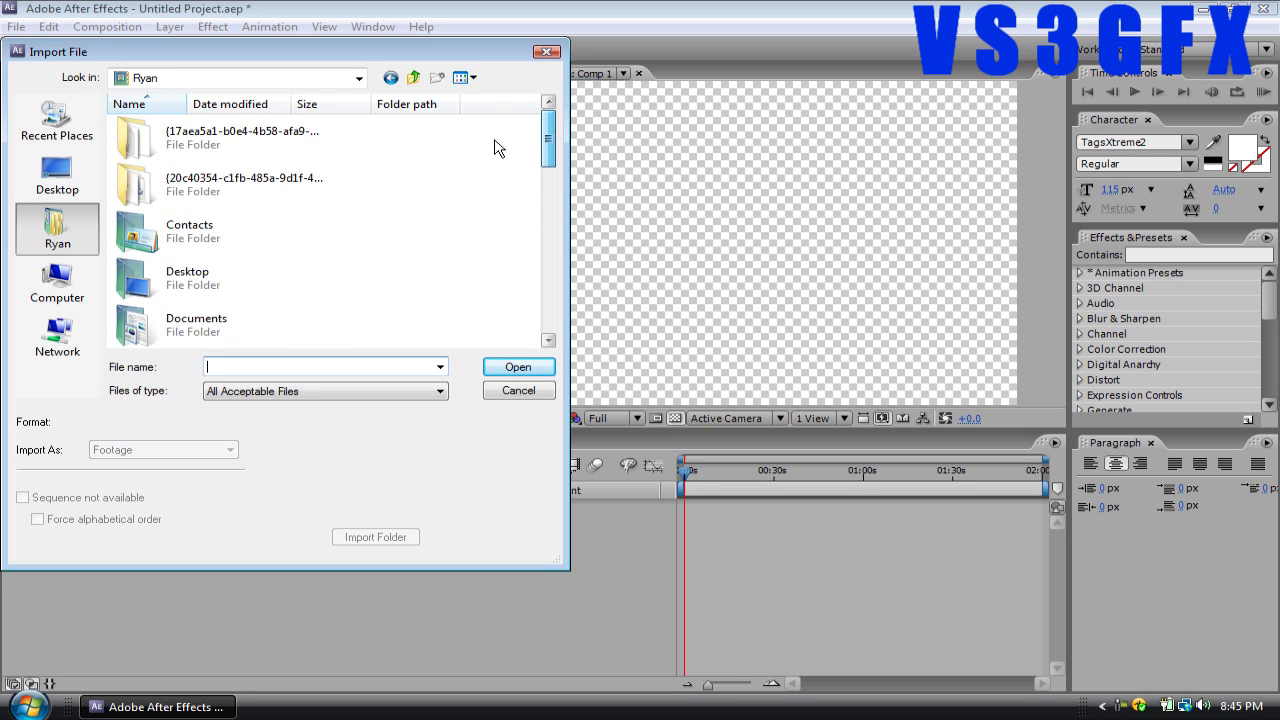
double_click(200, 272)
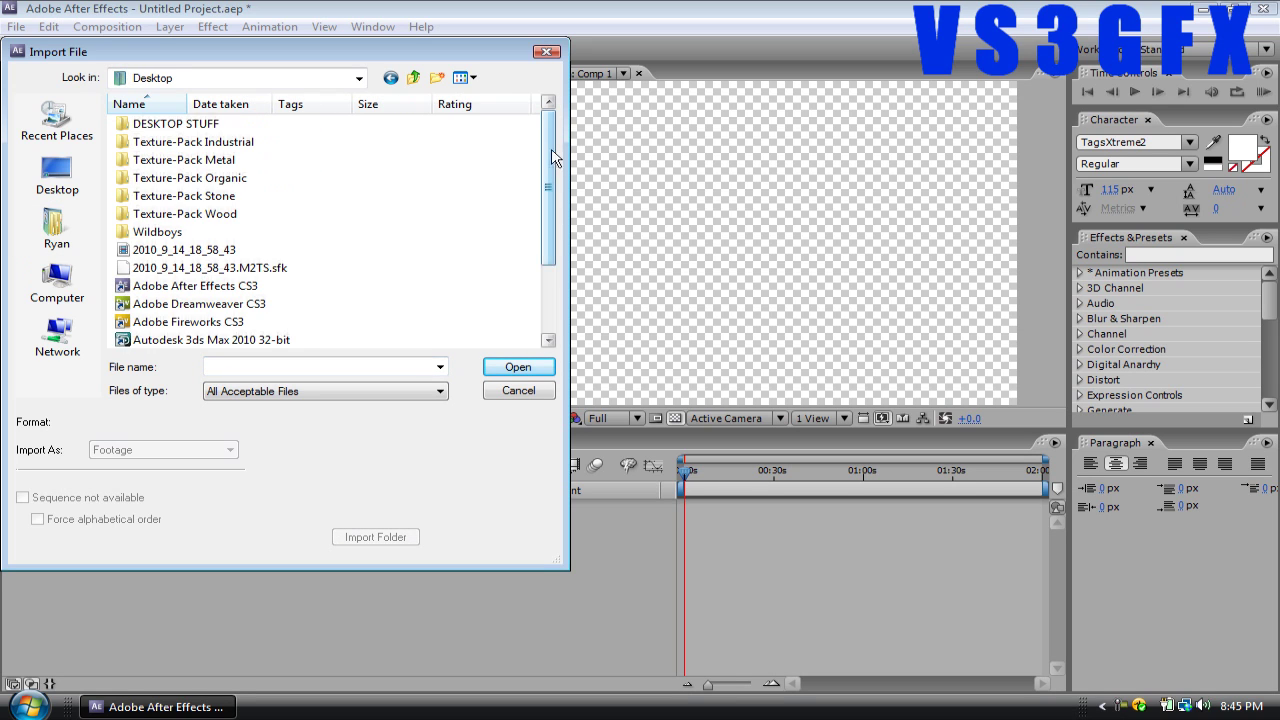
scroll(250, 295, down, 2)
click(165, 286)
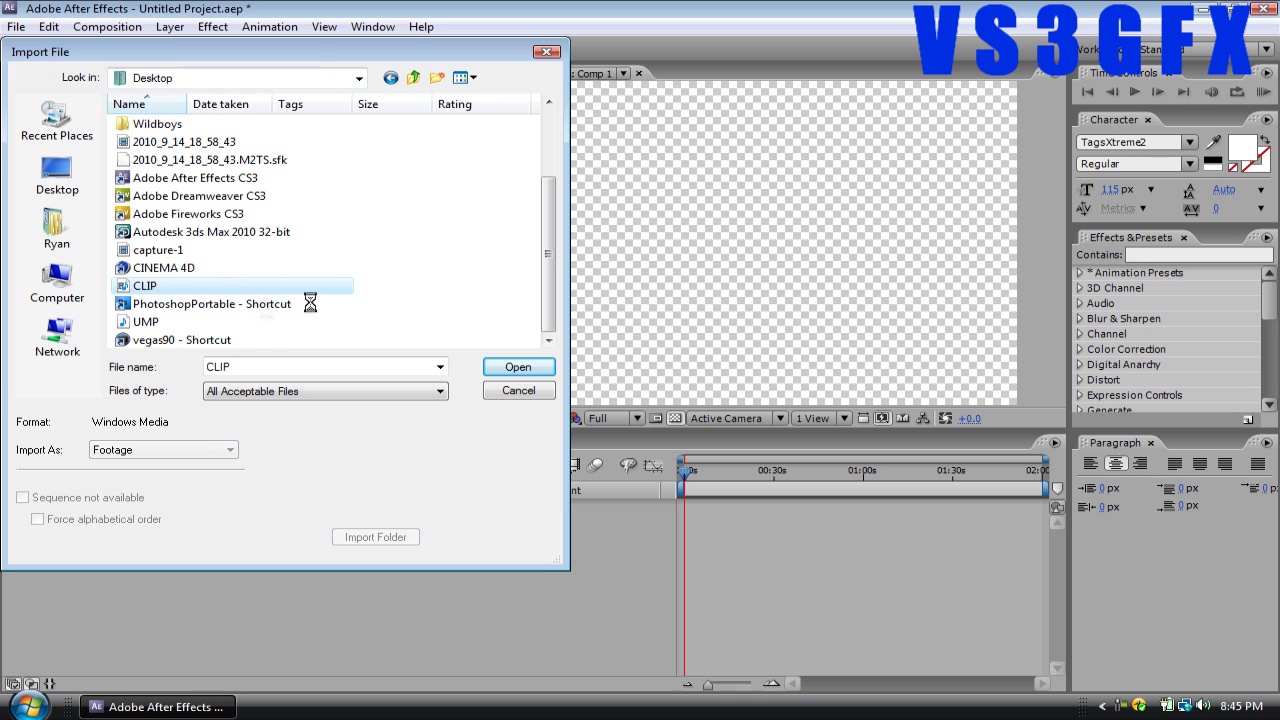
Bring the CLIP file into the project and add CLIP.wmv to the Comp 1 timeline as a layer
double_click(222, 284)
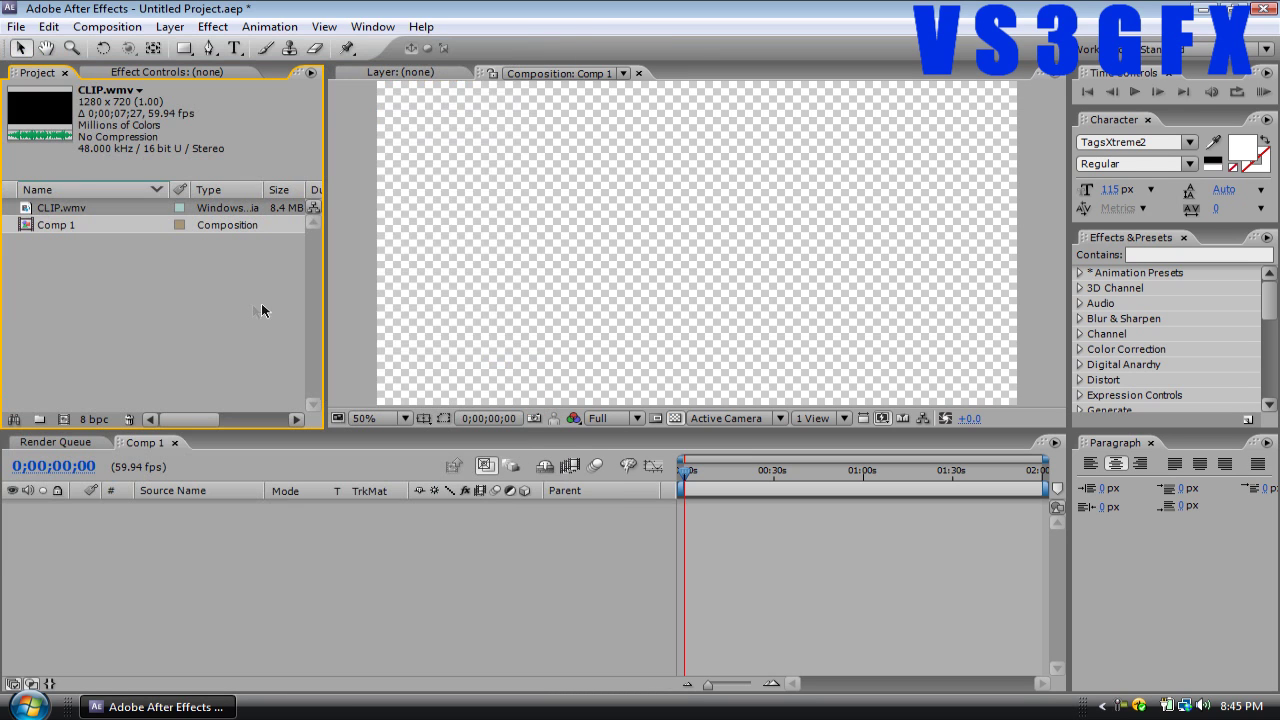
drag(66, 208, 185, 456)
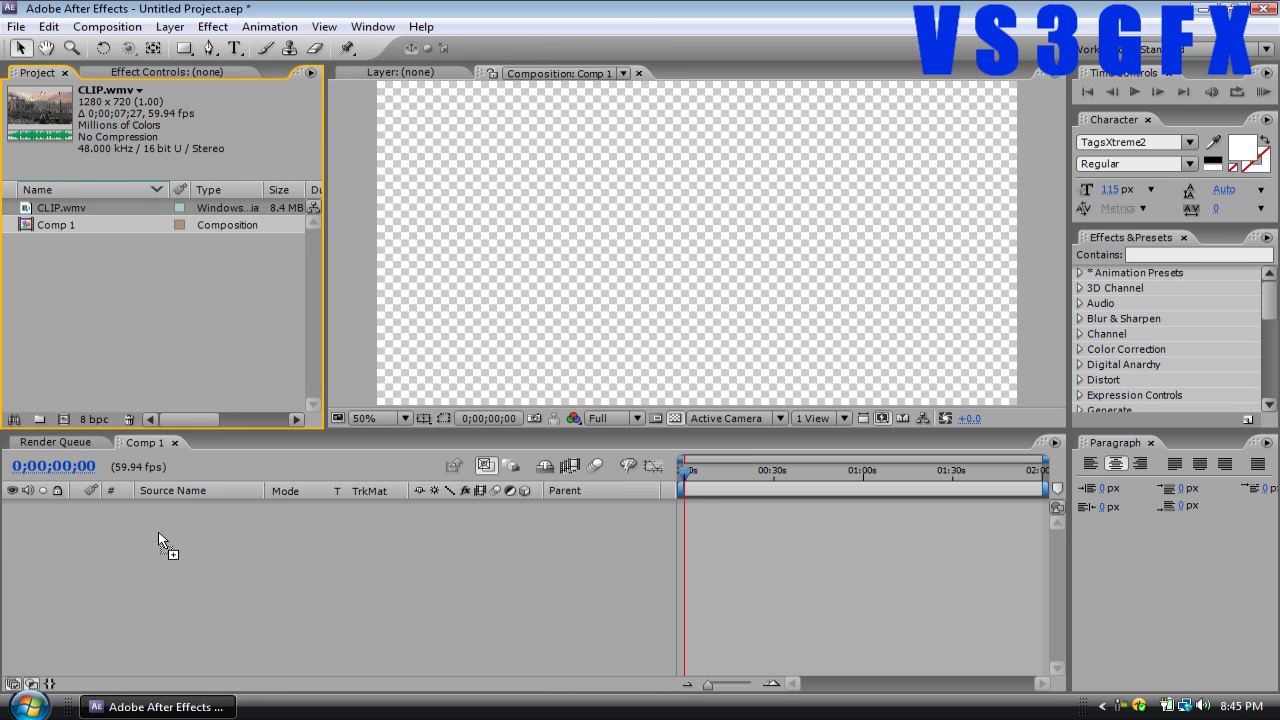
drag(158, 538, 160, 540)
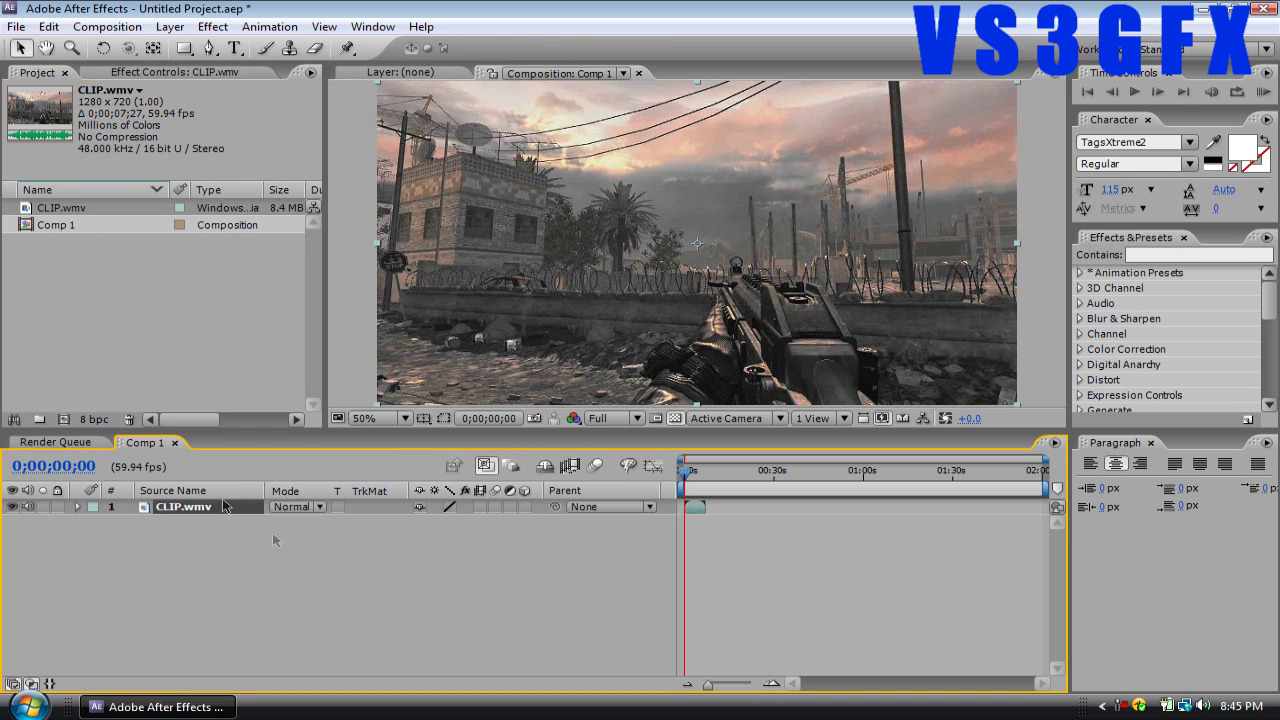
Enable frame blending for the composition and time remapping on the CLIP.wmv layer
click(567, 475)
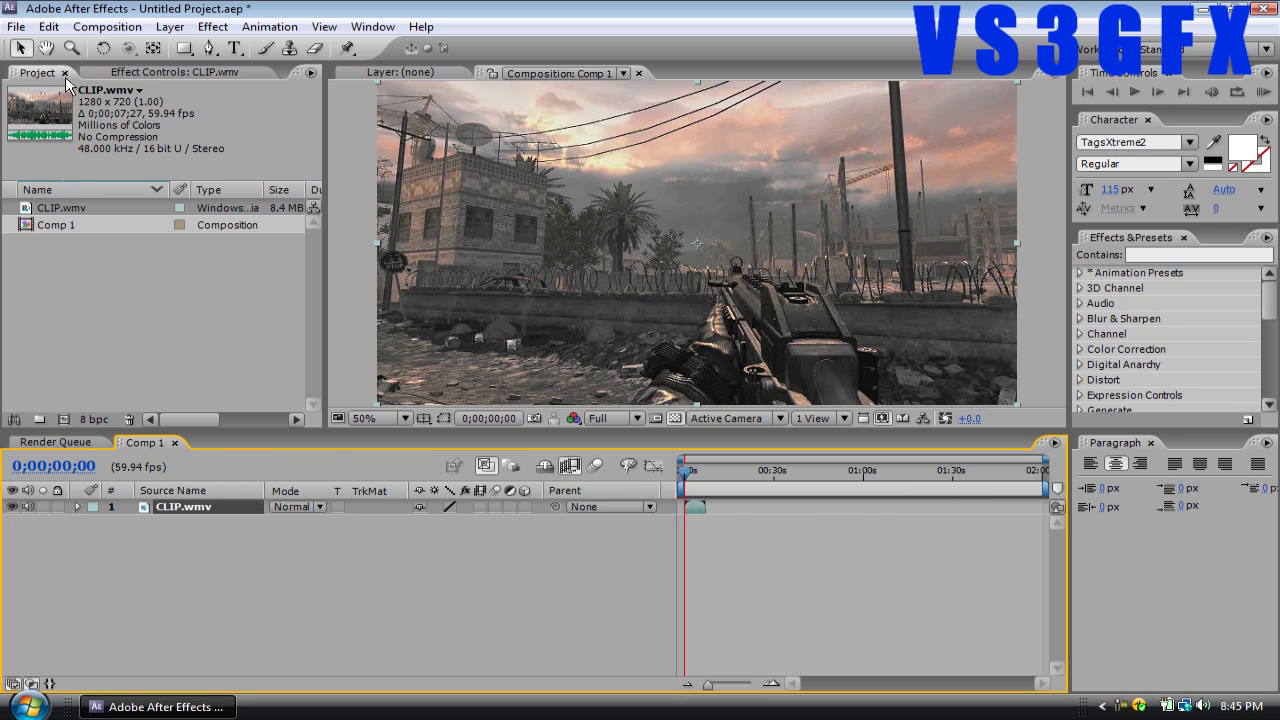
click(169, 30)
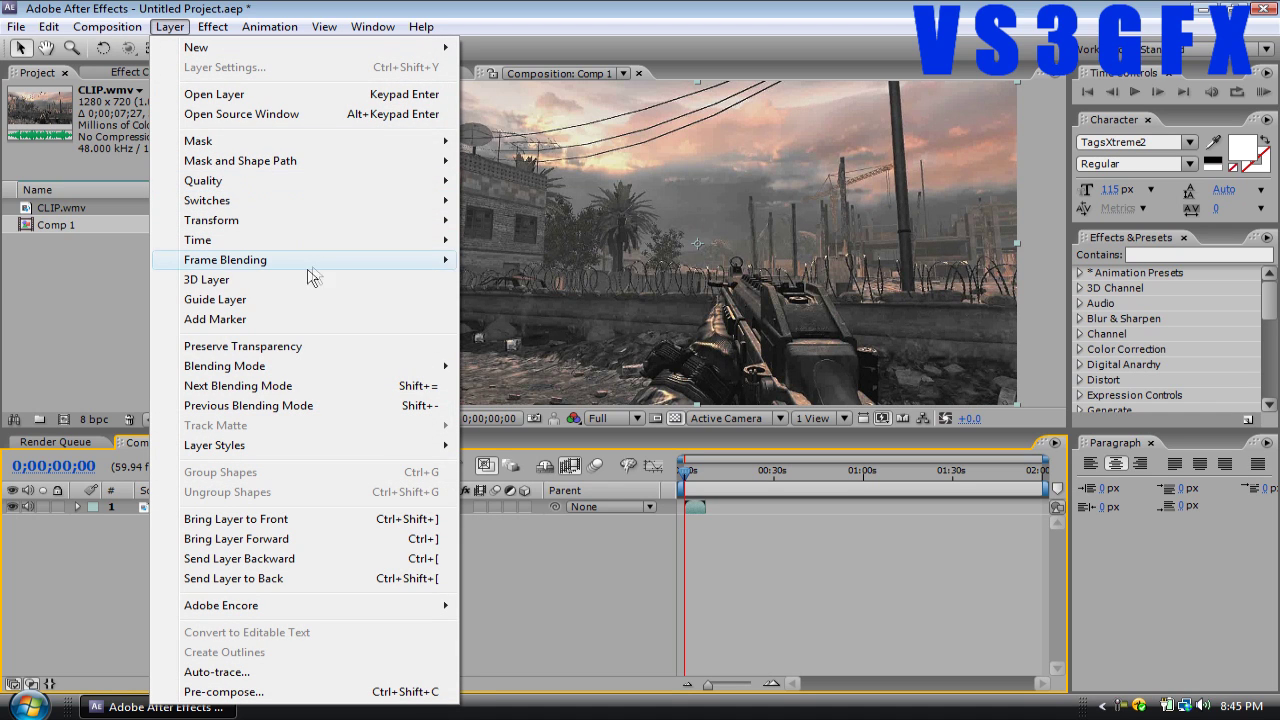
mouse_move(420, 246)
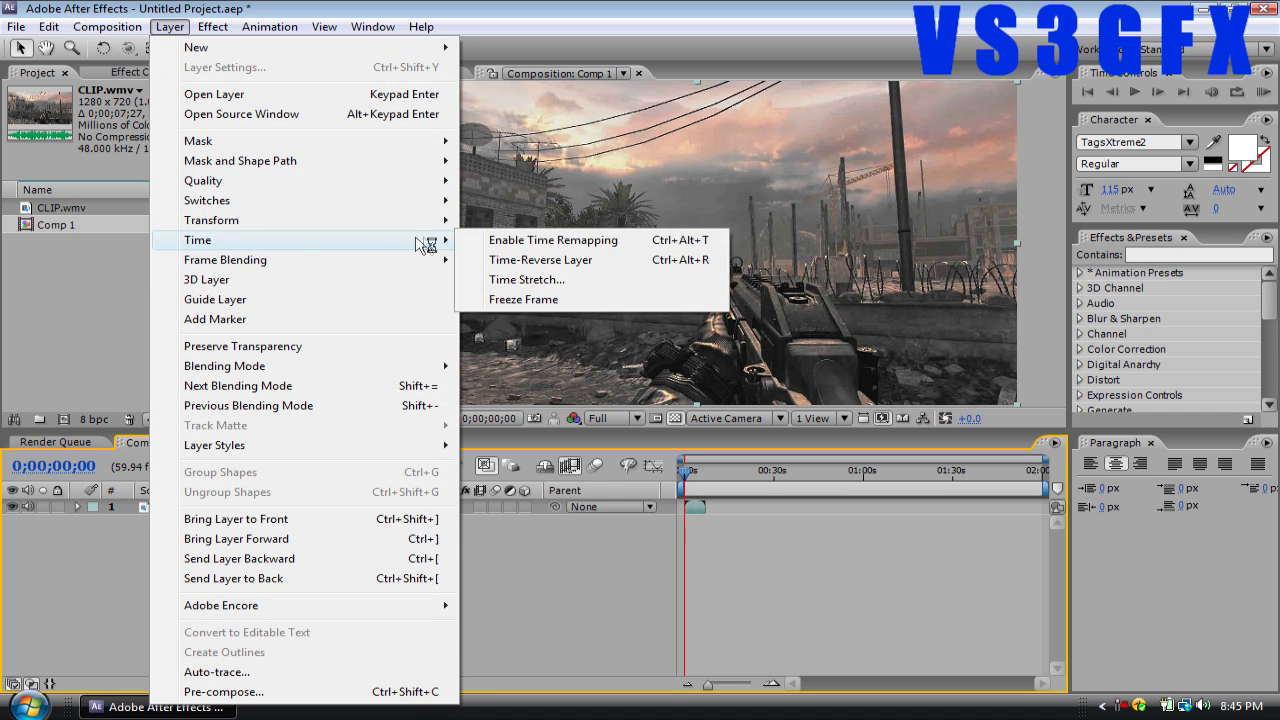
click(500, 243)
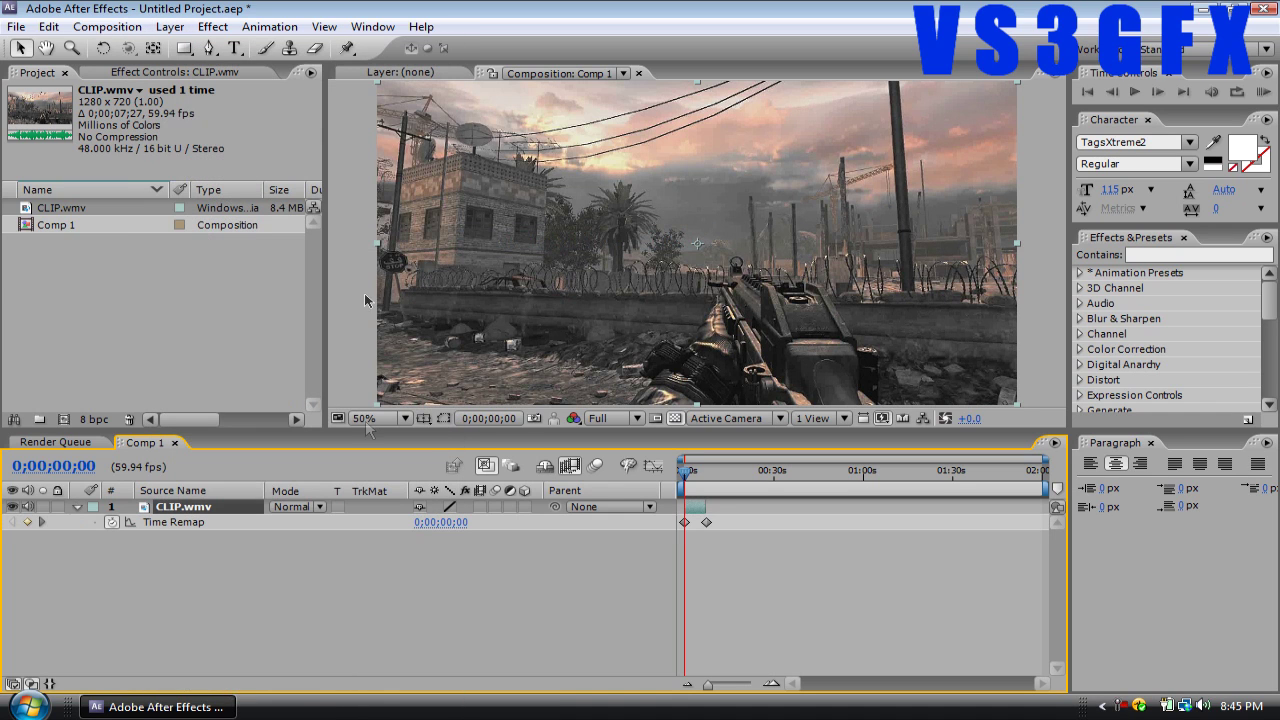
click(78, 513)
Apply the RE:Vision Twixtor 4.5 effect to the CLIP.wmv layer
click(169, 27)
mouse_move(212, 30)
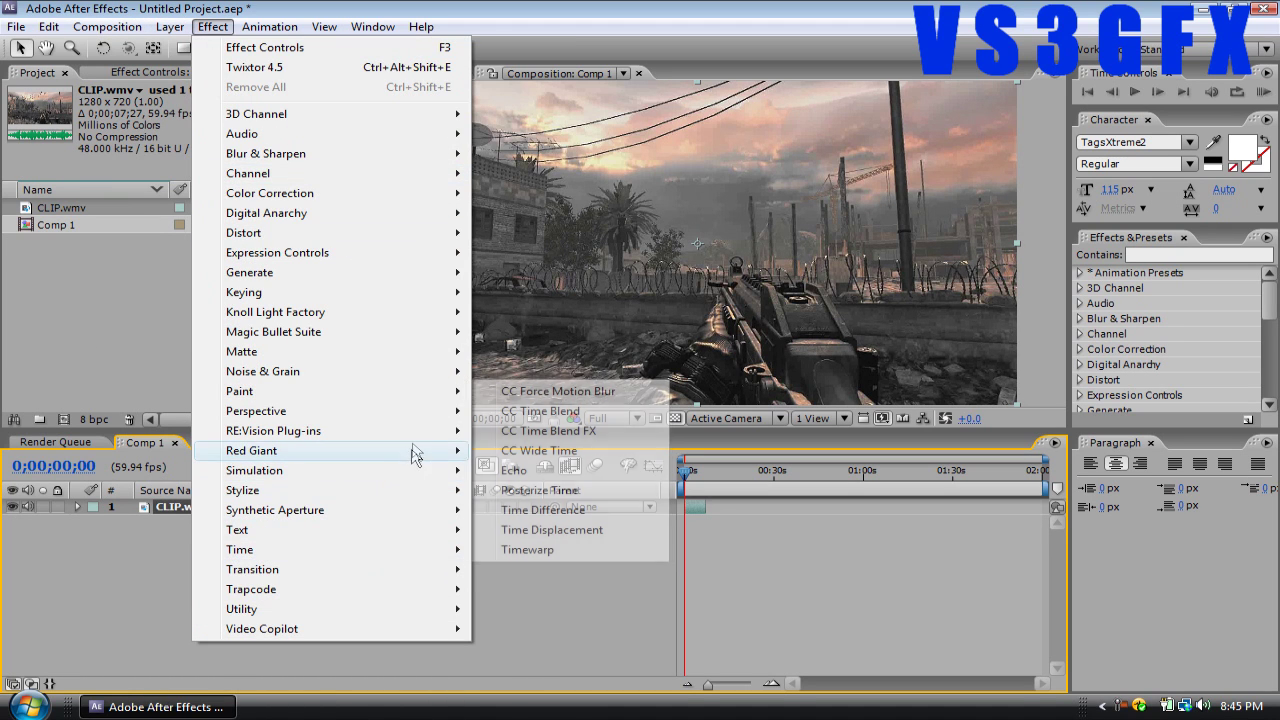
mouse_move(416, 434)
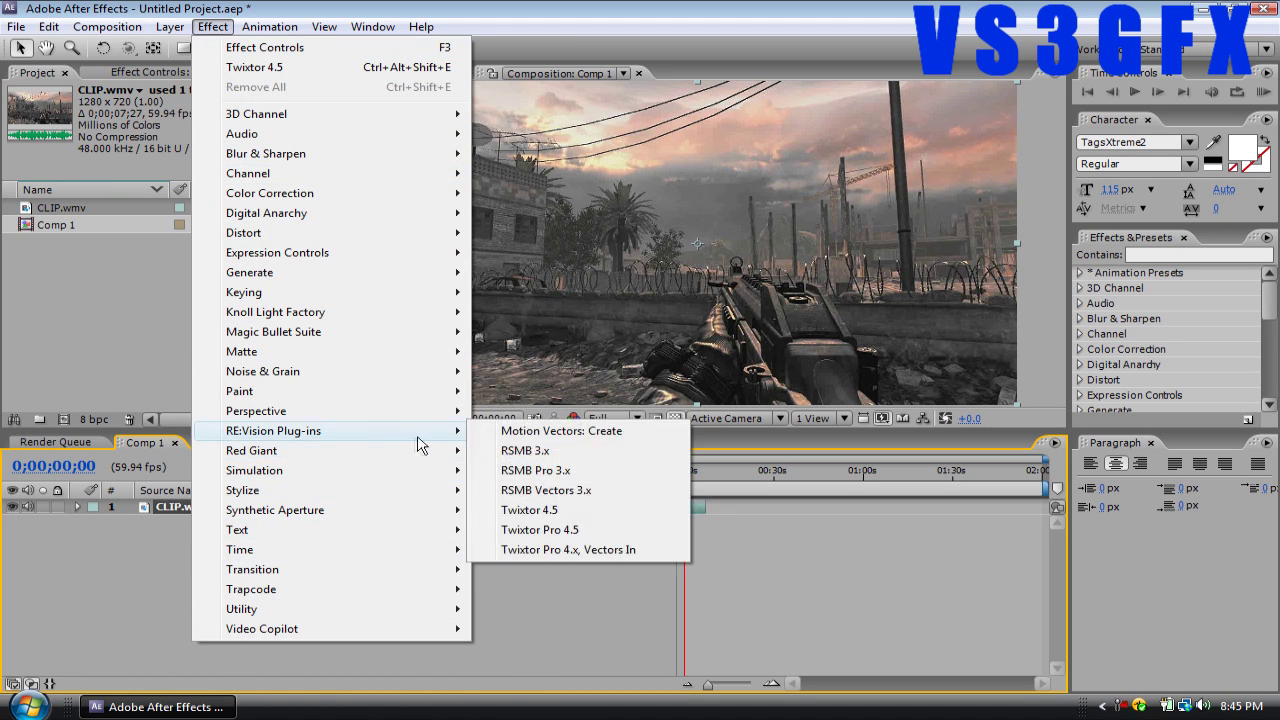
click(511, 512)
Save the project to the Desktop under the name Untitled Project
click(17, 27)
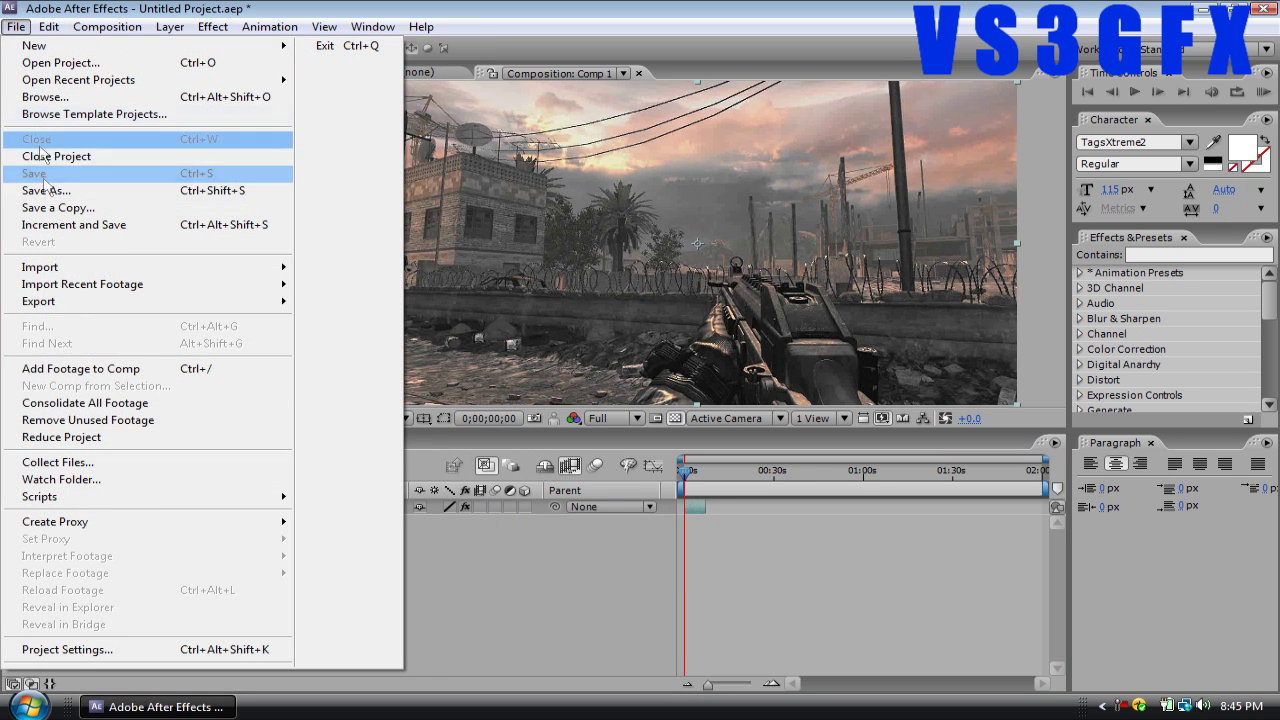
click(45, 190)
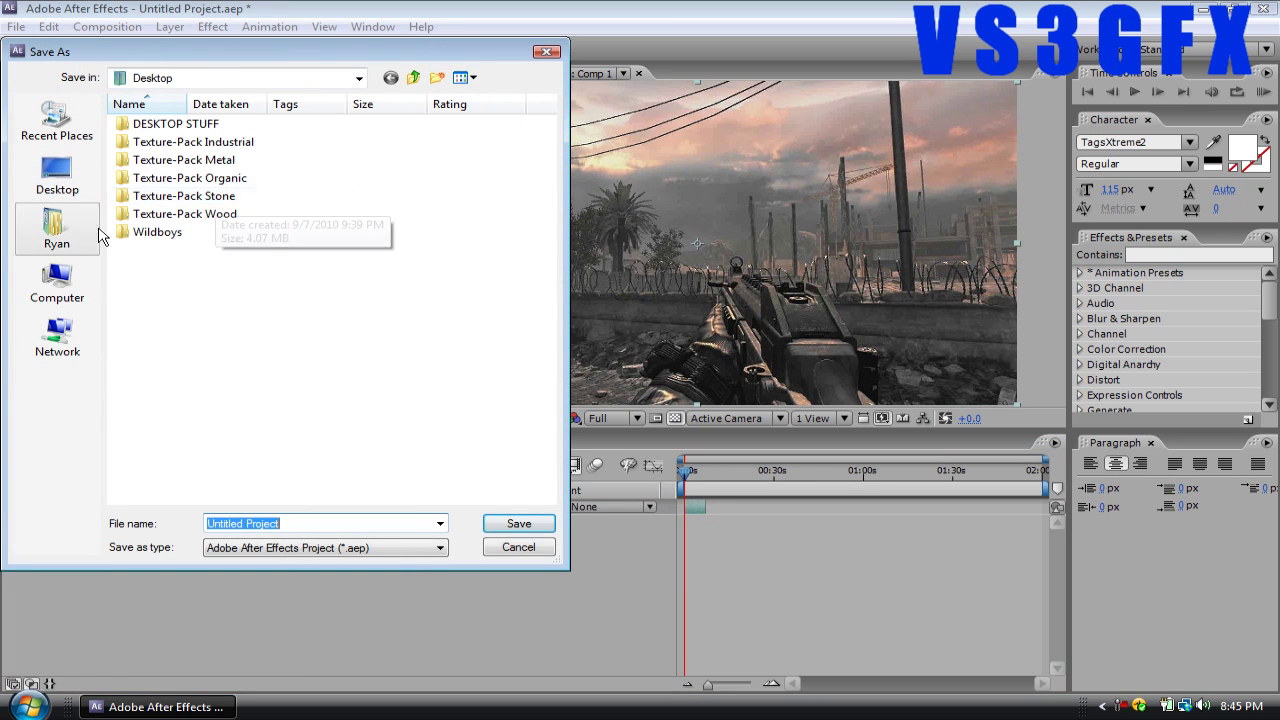
key(Return)
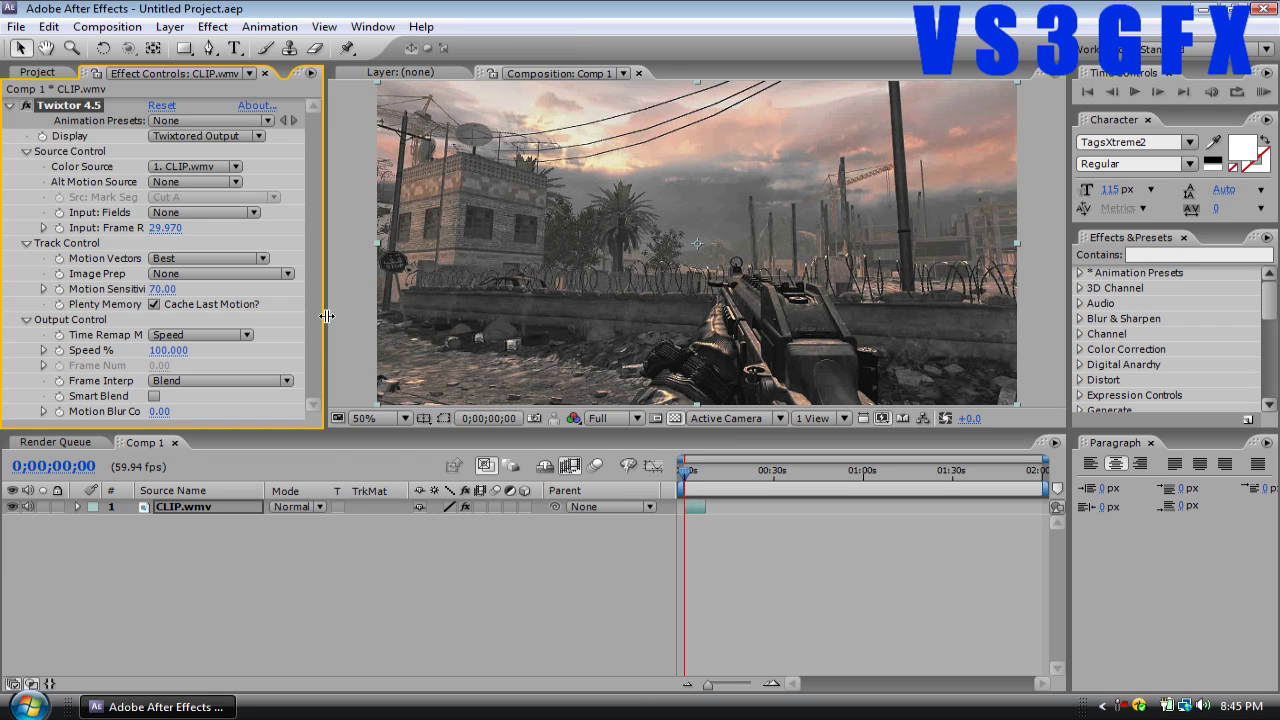
Set Twixtor's input frame rate to 59.94
click(166, 228)
text(59)
click(273, 562)
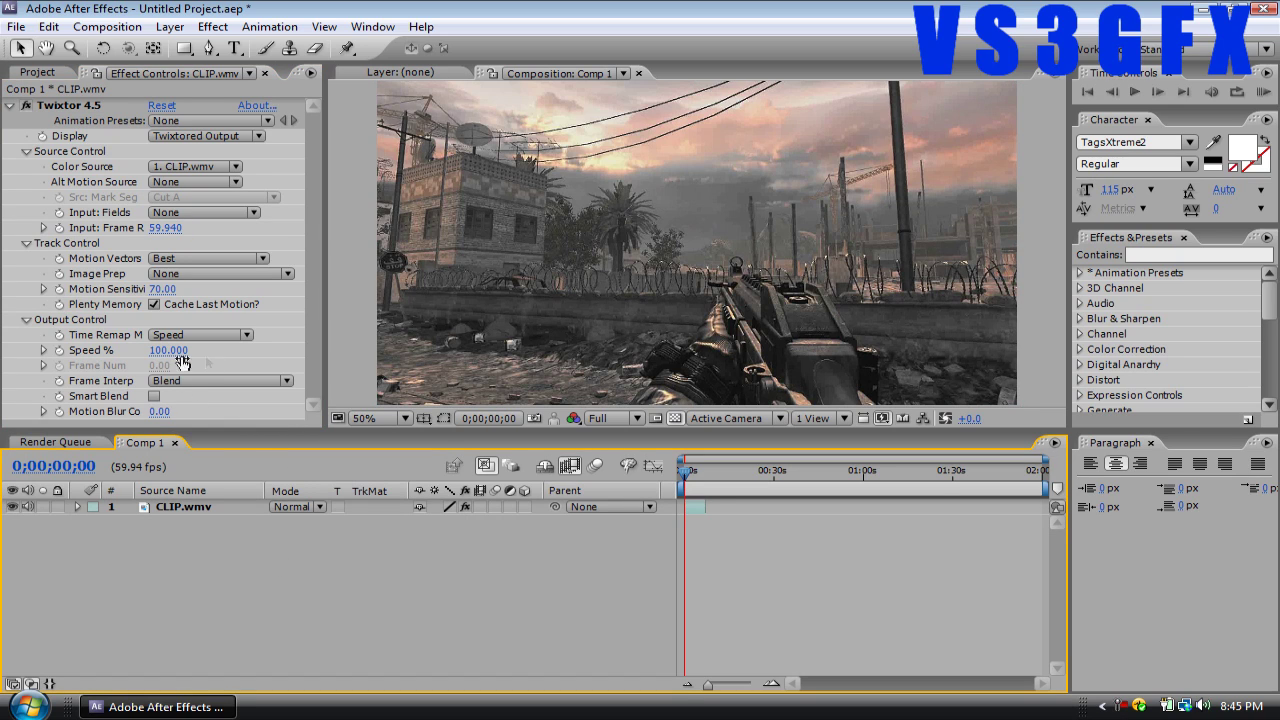
Reveal Twixtor's Output Control properties on the CLIP.wmv layer and start keyframing Speed % at 0;00;00;00
click(78, 507)
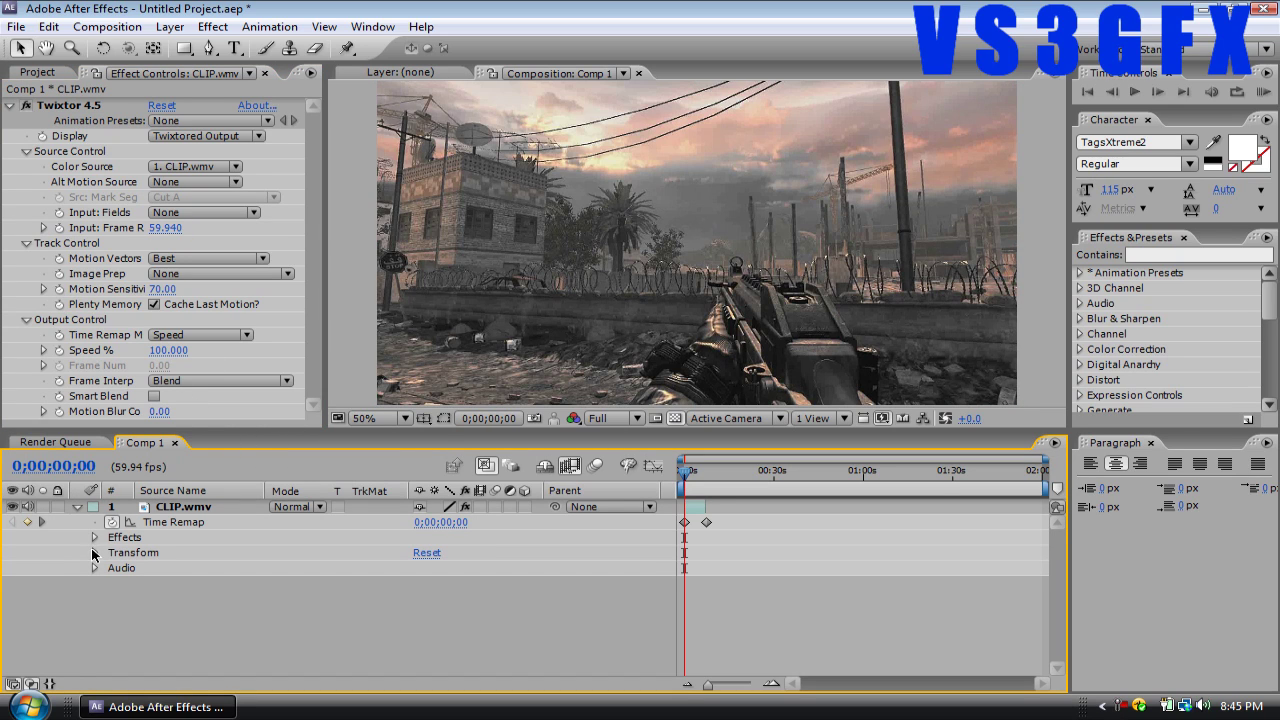
click(94, 538)
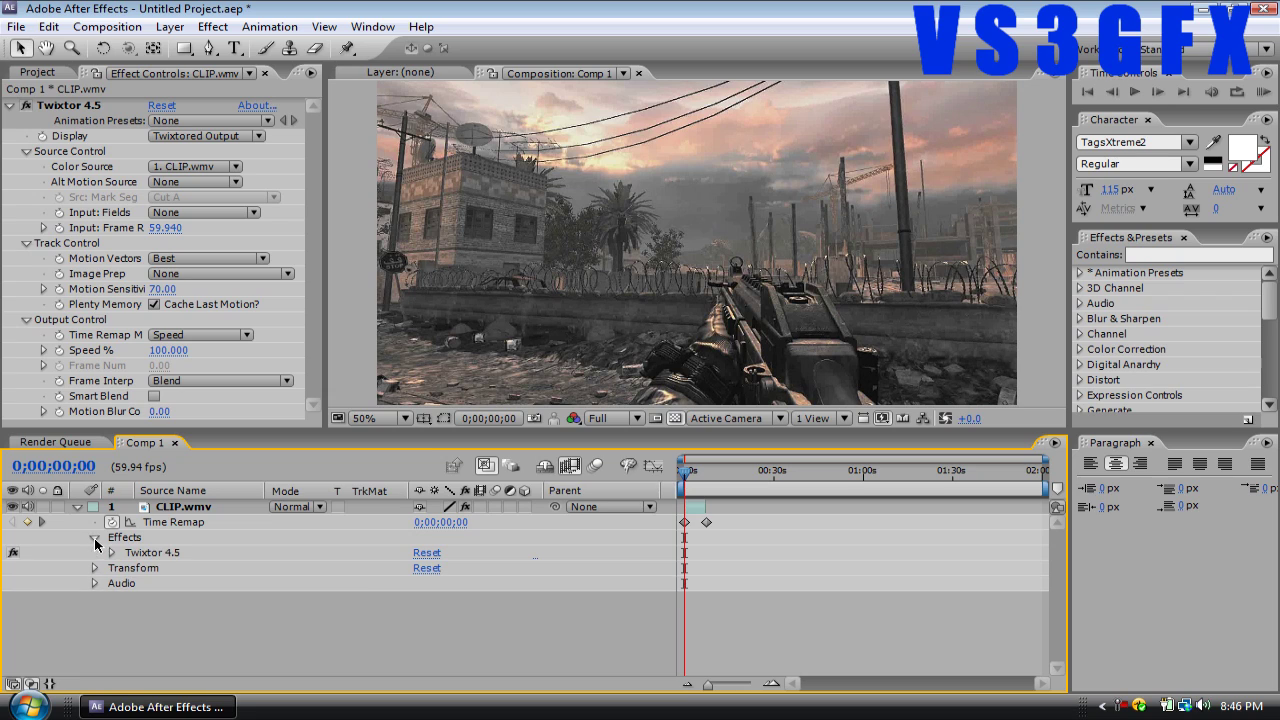
click(112, 553)
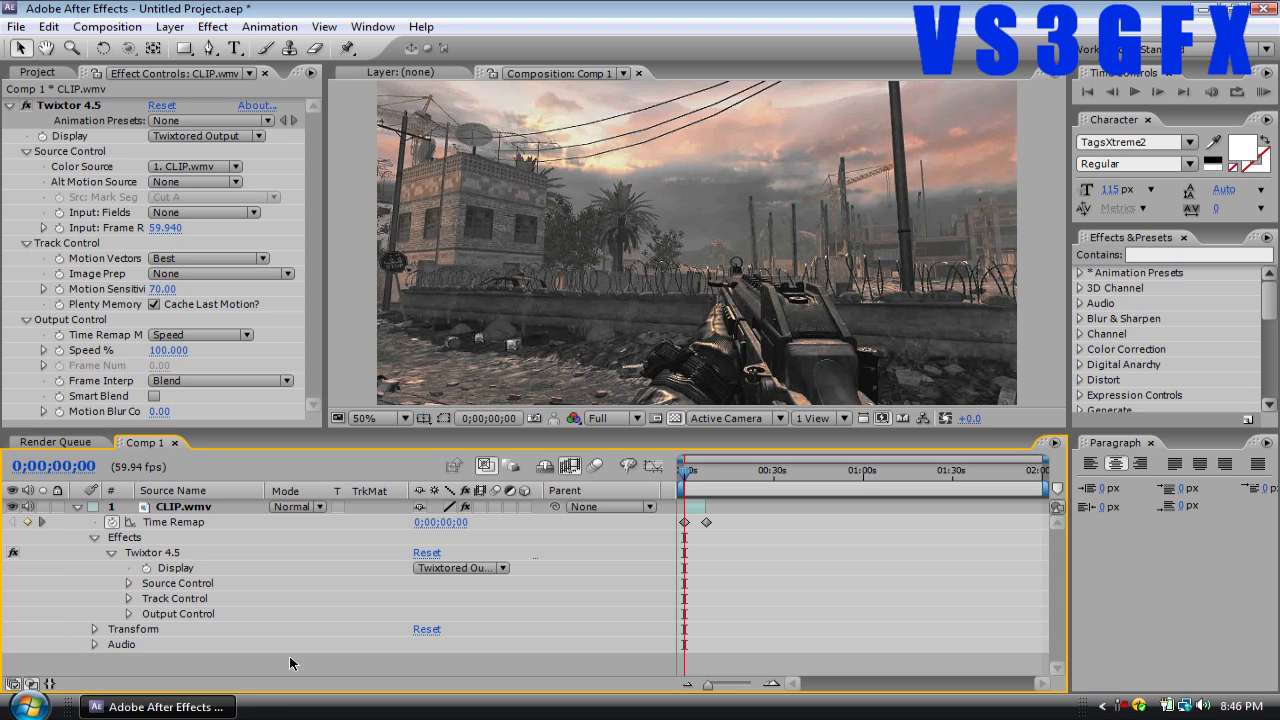
click(128, 613)
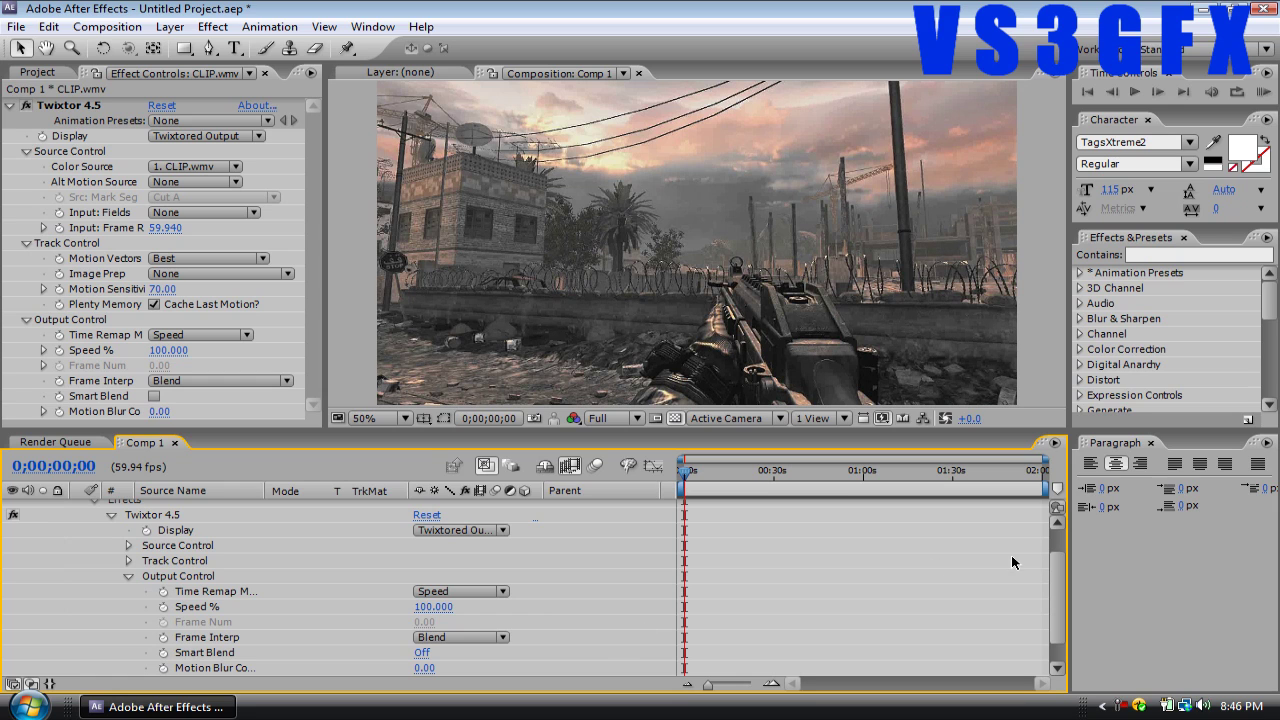
drag(1050, 570, 1057, 577)
click(163, 585)
Move the current time to 0;00;02;41 and set the composition's preview resolution to Quarter
drag(753, 473, 691, 472)
click(634, 419)
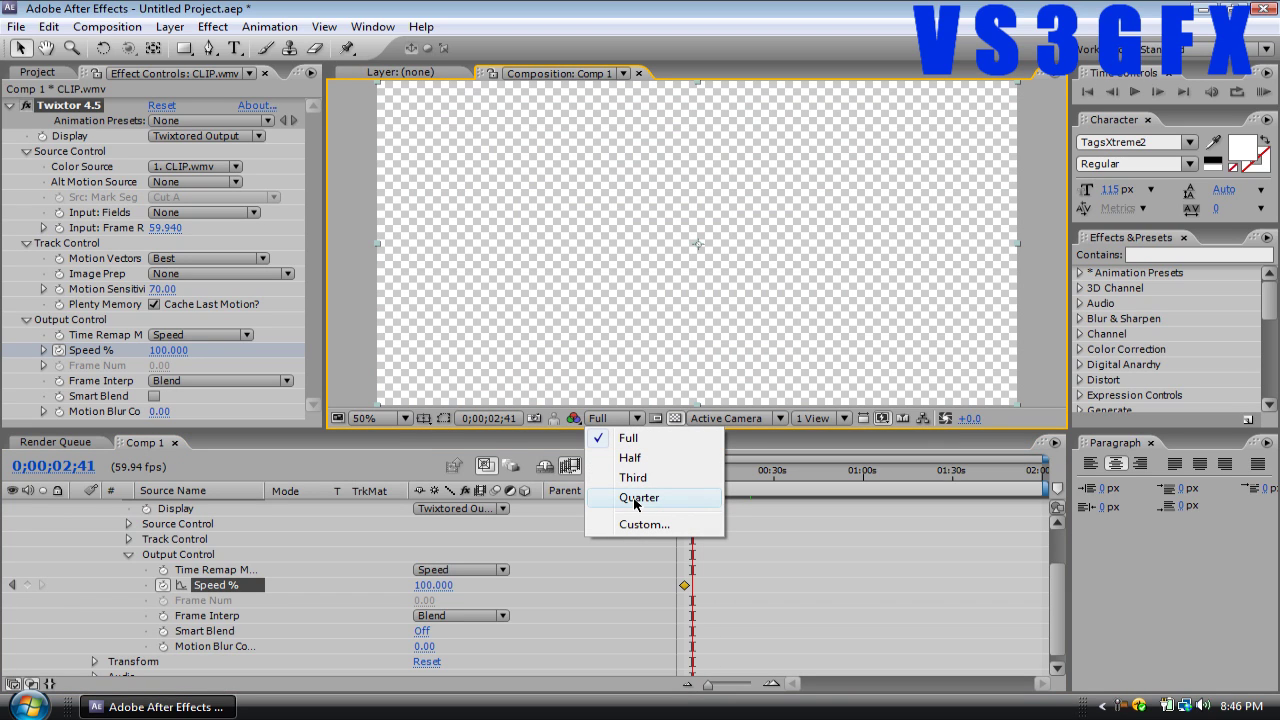
click(695, 497)
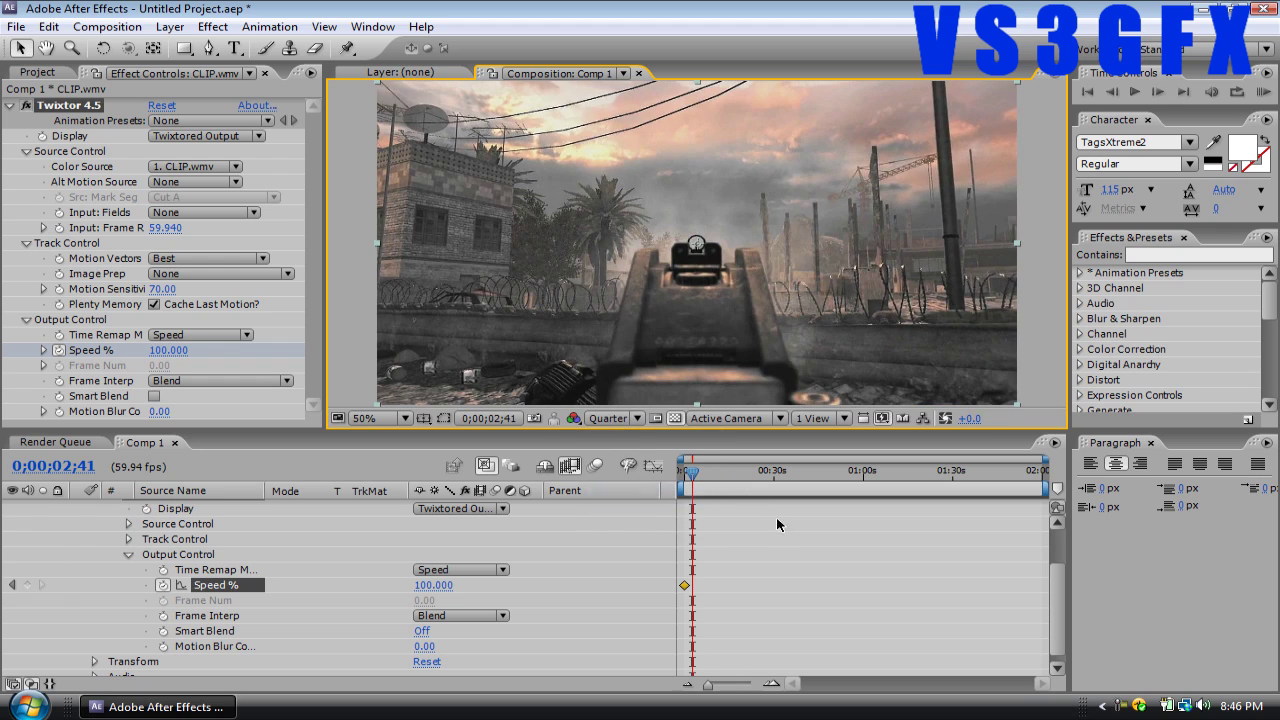
Preview the clip's opening to find the slow-down point and add a 100% Speed keyframe at 0;00;01;36
drag(706, 686, 733, 686)
click(690, 471)
click(1139, 96)
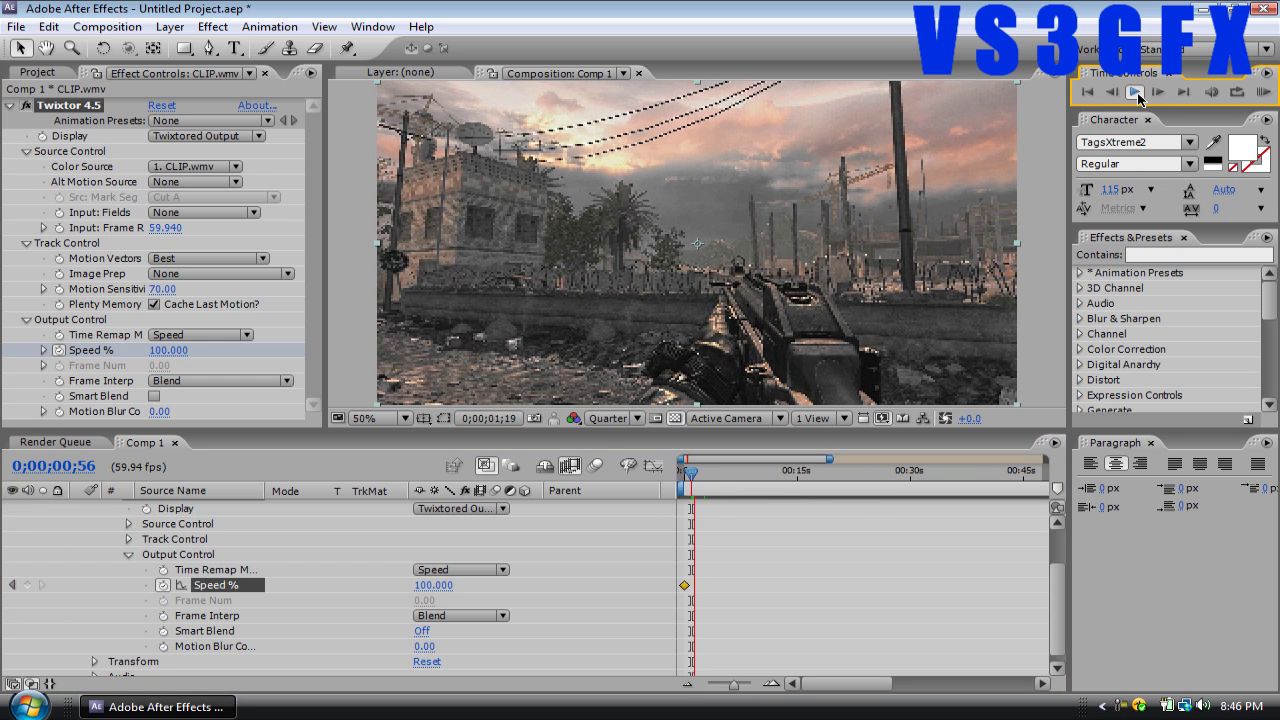
click(1139, 96)
drag(703, 481, 700, 479)
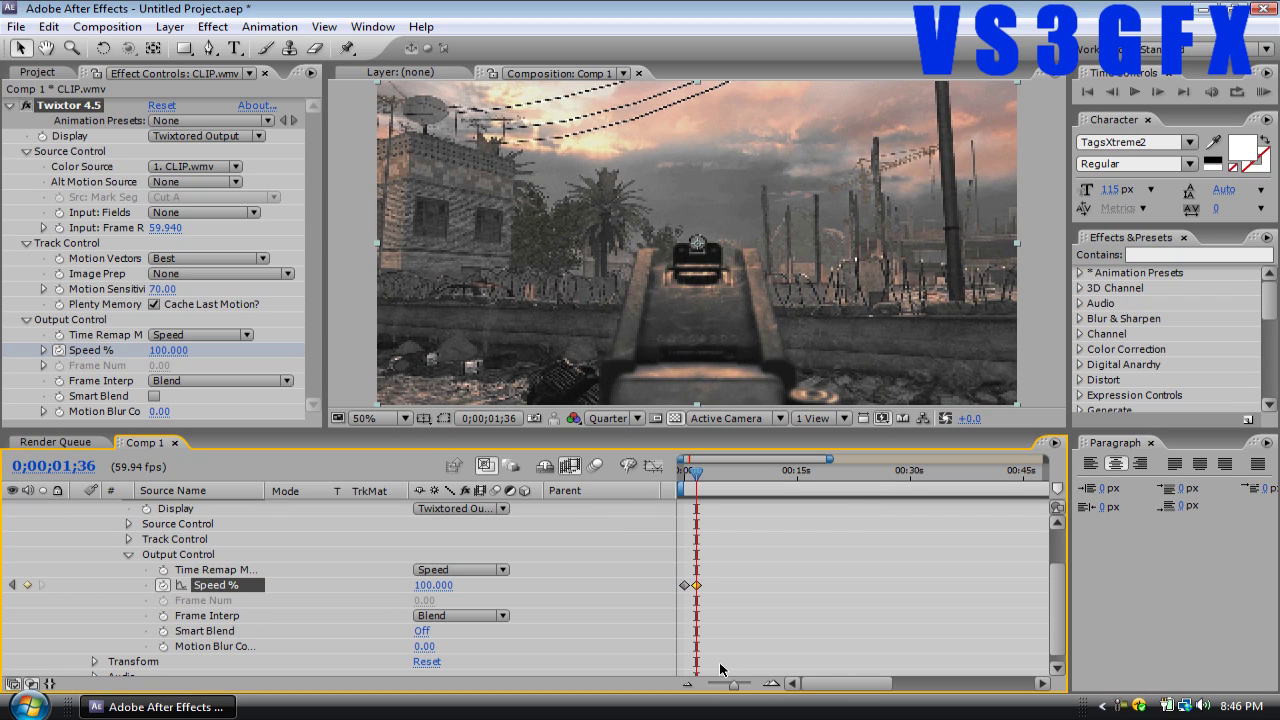
Set Twixtor's Speed % to 9 at 0;00;01;40, a few frames after the second keyframe
drag(731, 685, 748, 688)
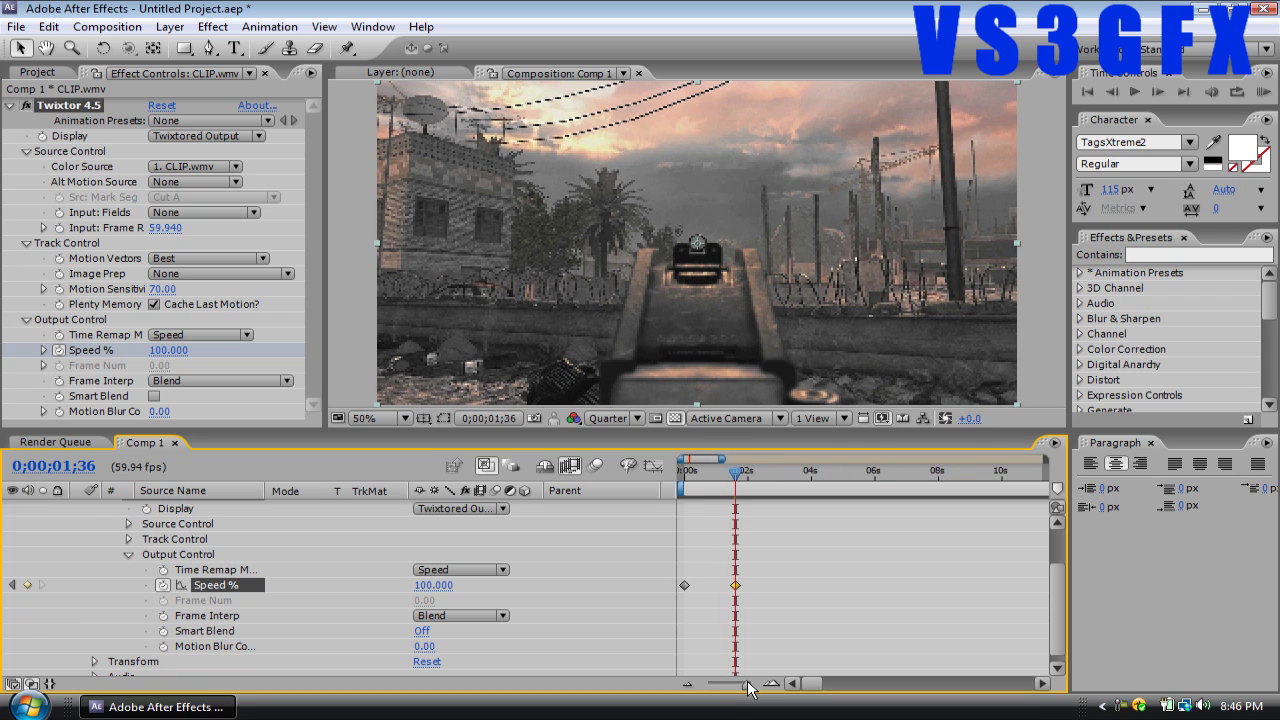
drag(737, 477, 741, 479)
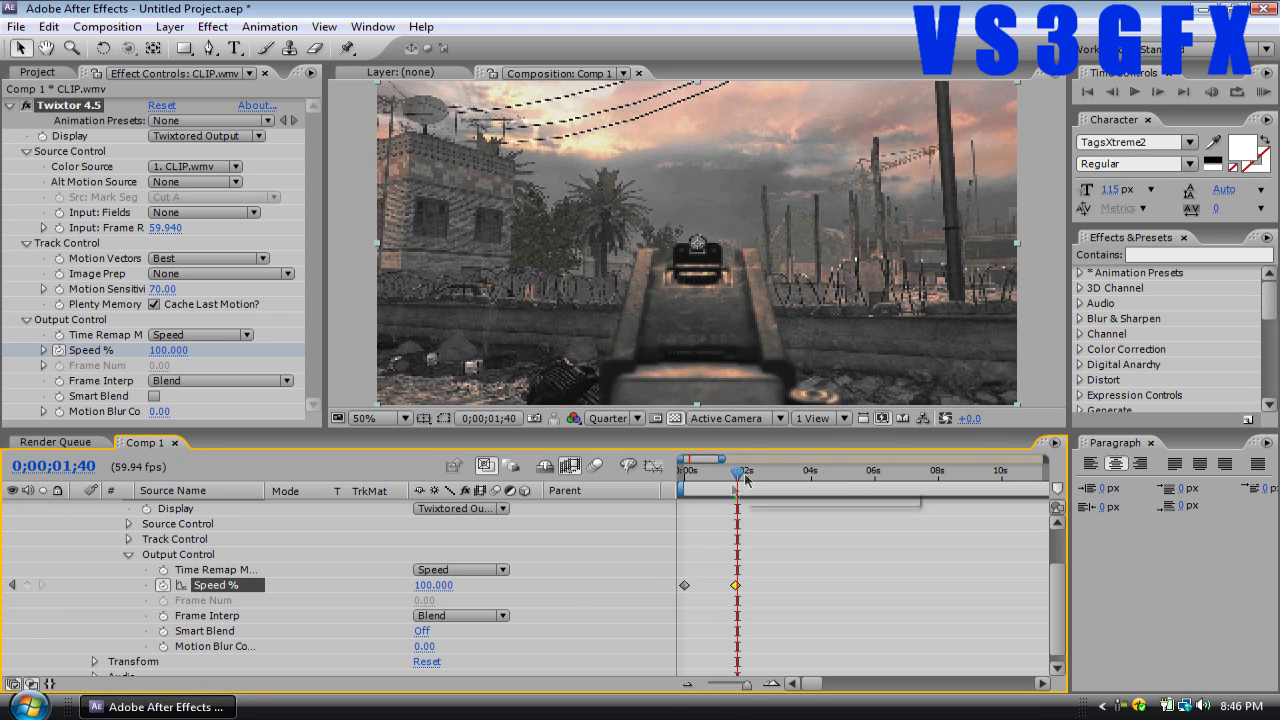
click(432, 586)
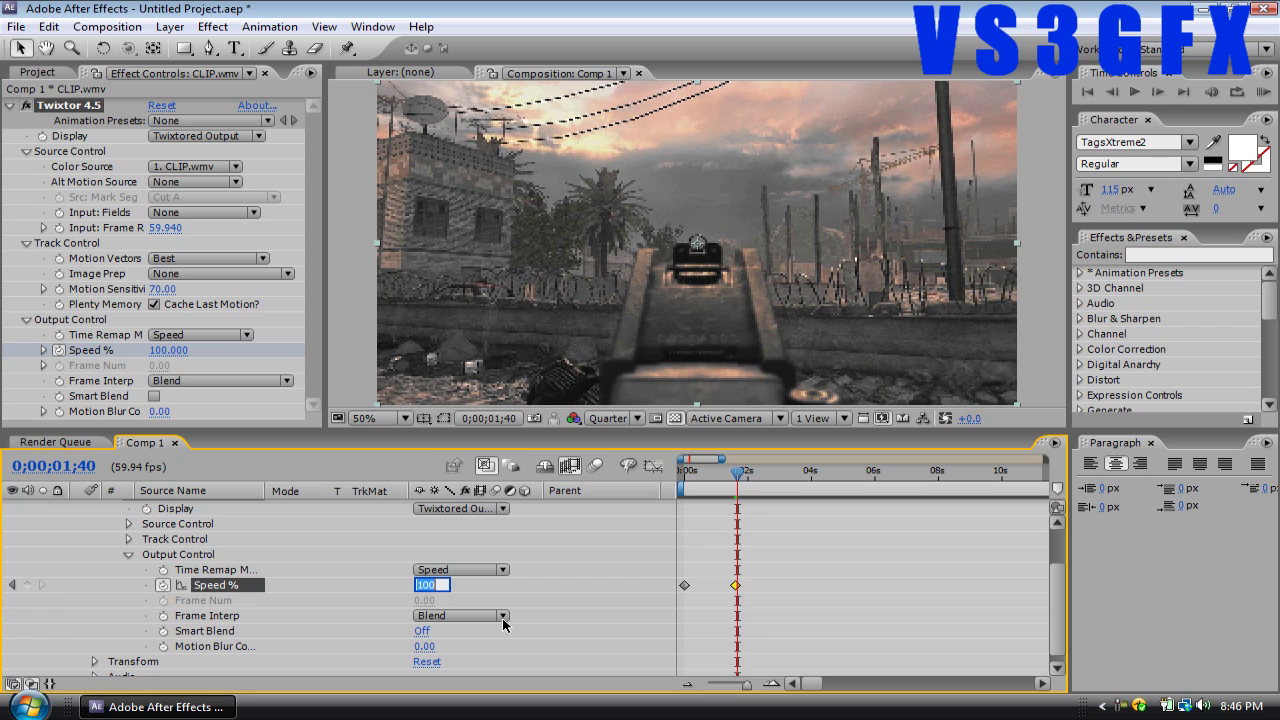
text(9)
click(780, 538)
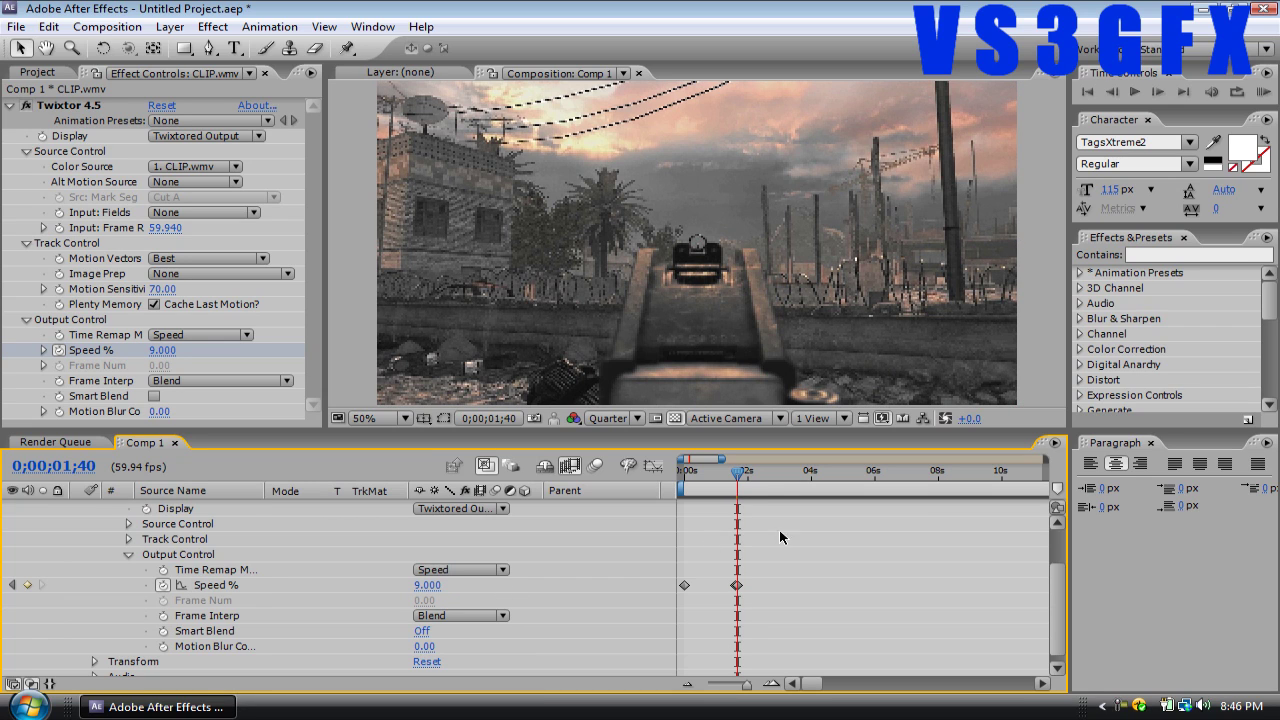
Check the slowed footage and extend the CLIP.wmv layer's end to the end of the composition
drag(797, 476, 862, 474)
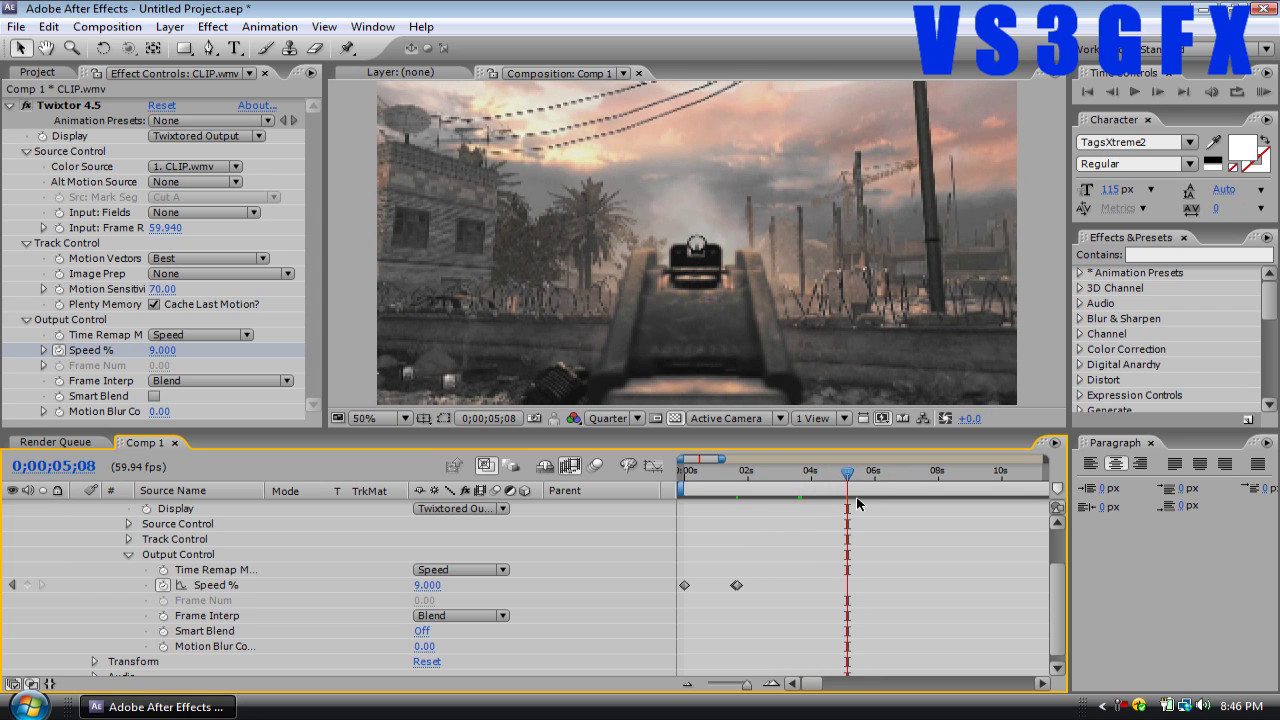
drag(748, 689, 723, 689)
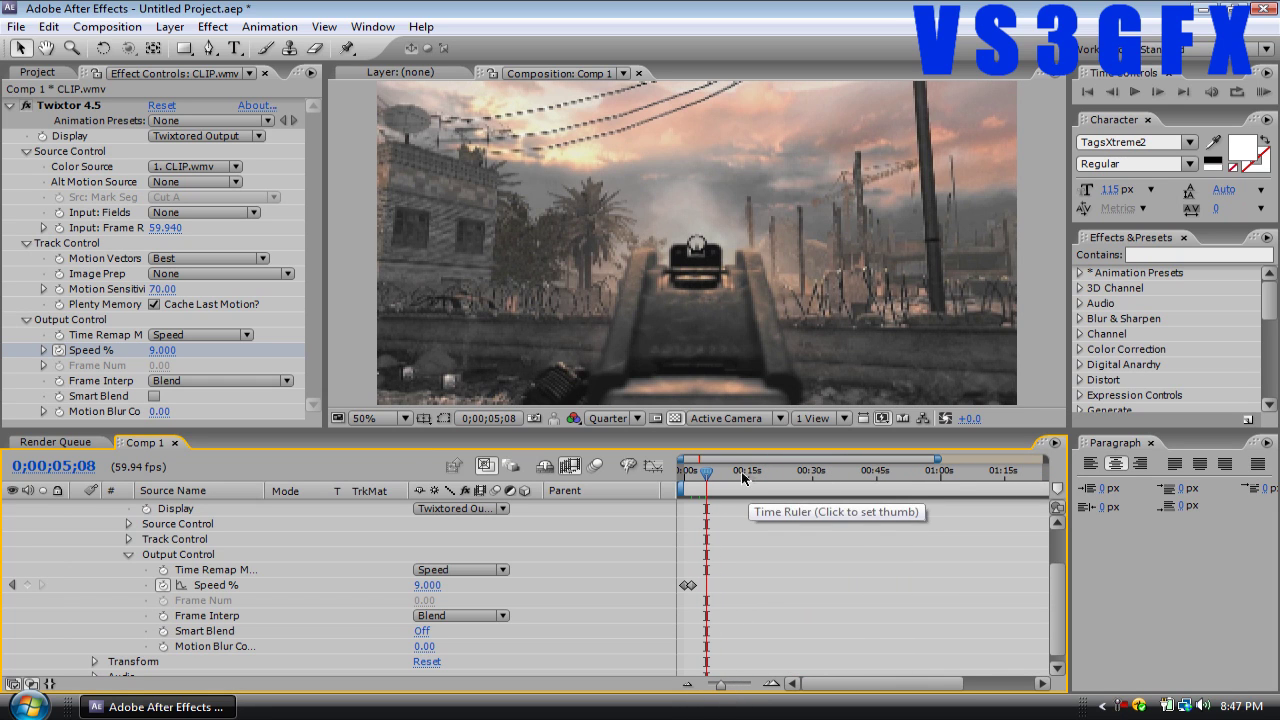
click(753, 472)
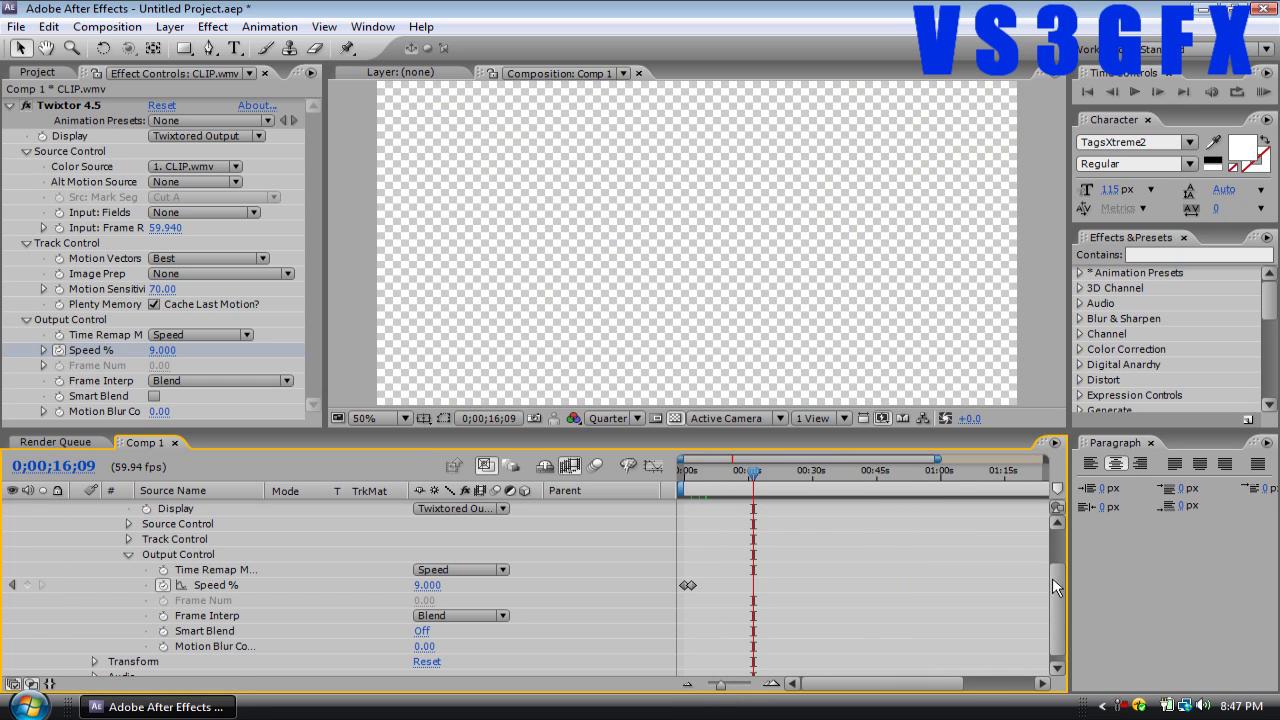
drag(1055, 587, 1060, 515)
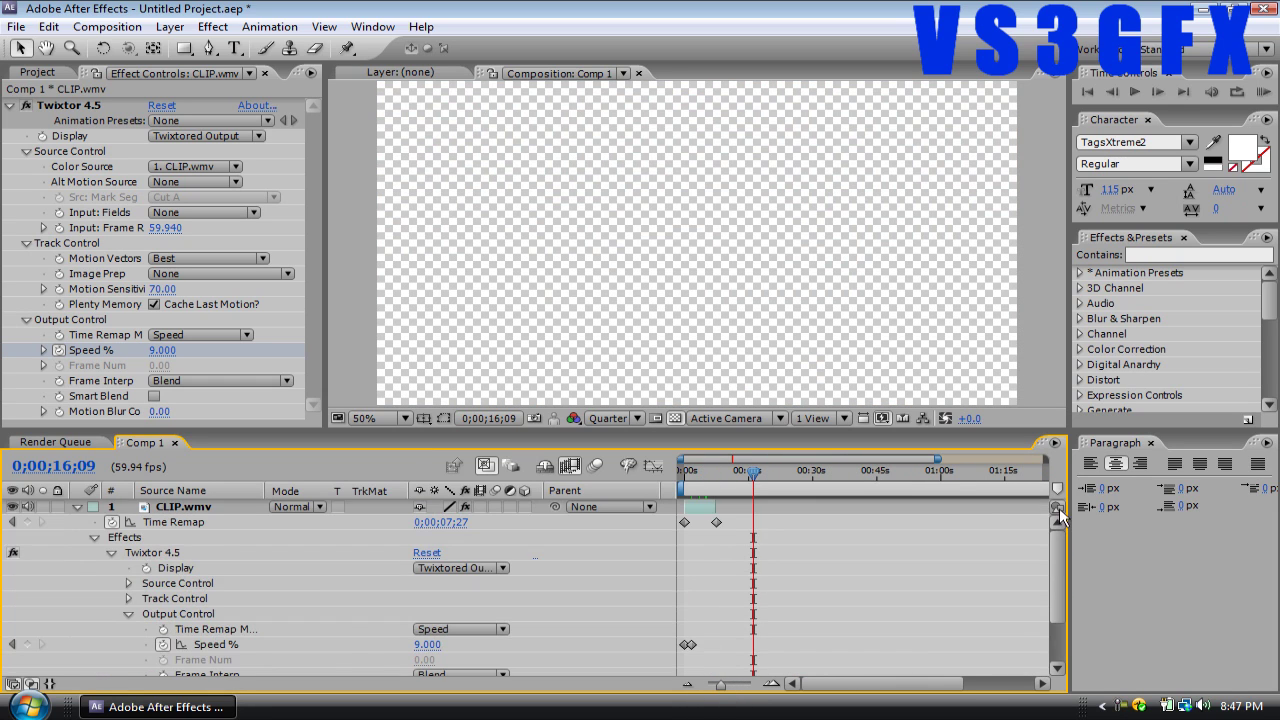
click(703, 482)
drag(716, 507, 1060, 497)
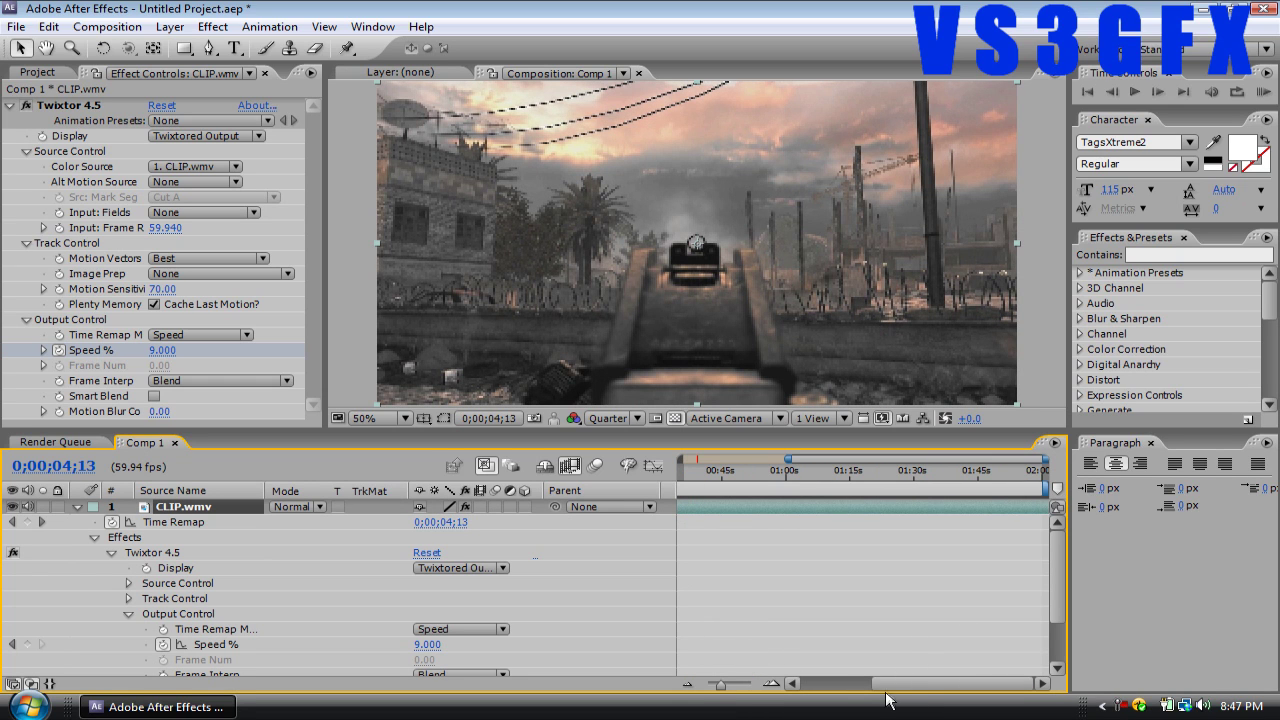
drag(886, 700, 811, 700)
Look through the slowed footage for the end of the slow motion and add a 9% Speed keyframe at 0;00;37;13
click(778, 482)
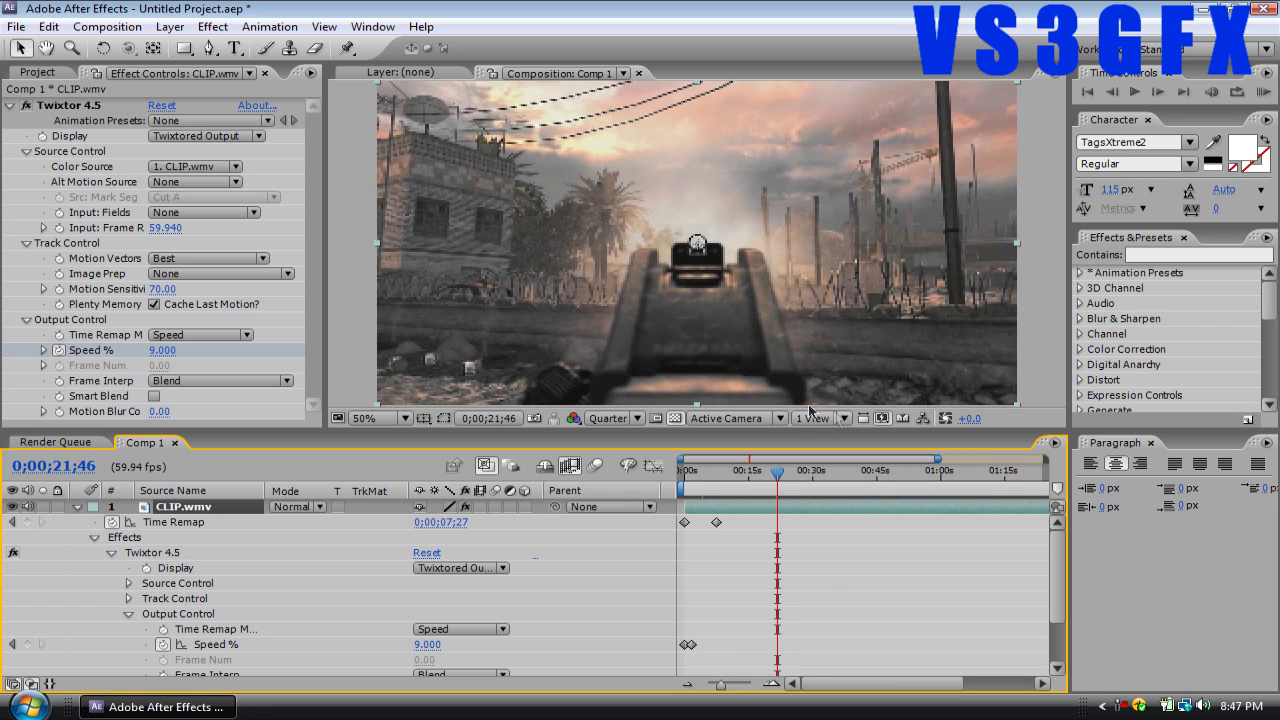
click(879, 482)
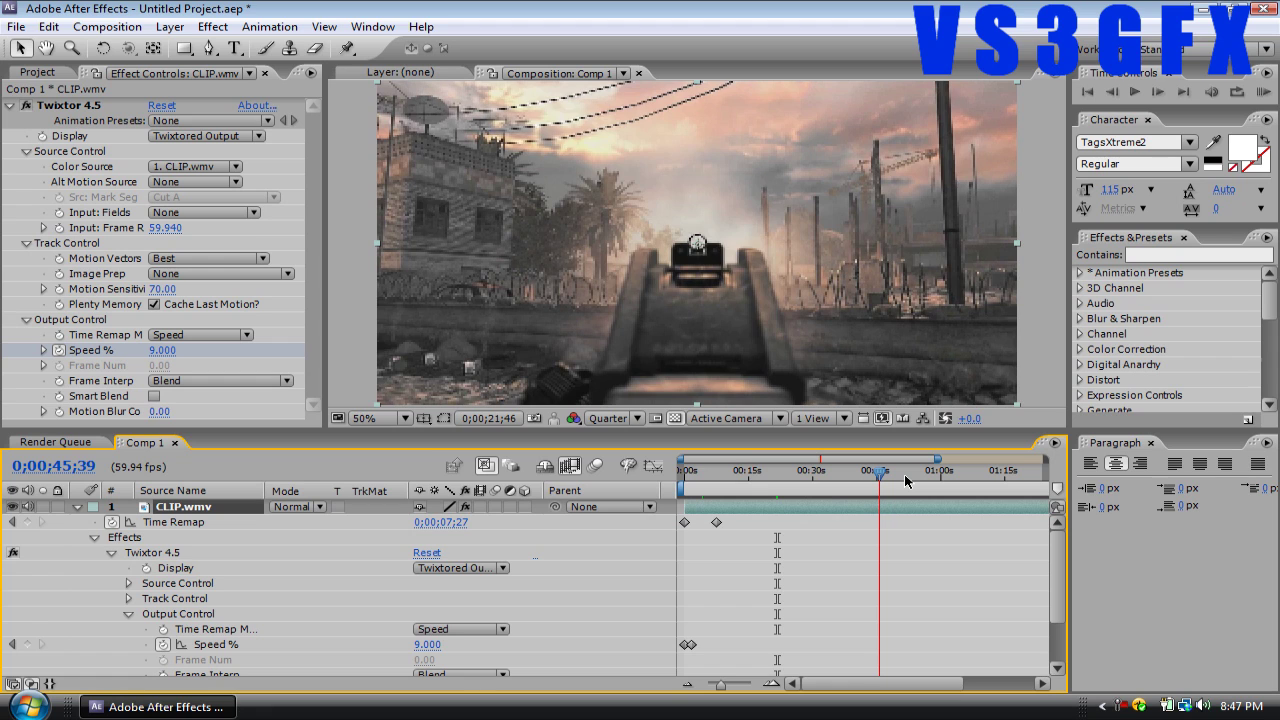
click(858, 477)
click(846, 477)
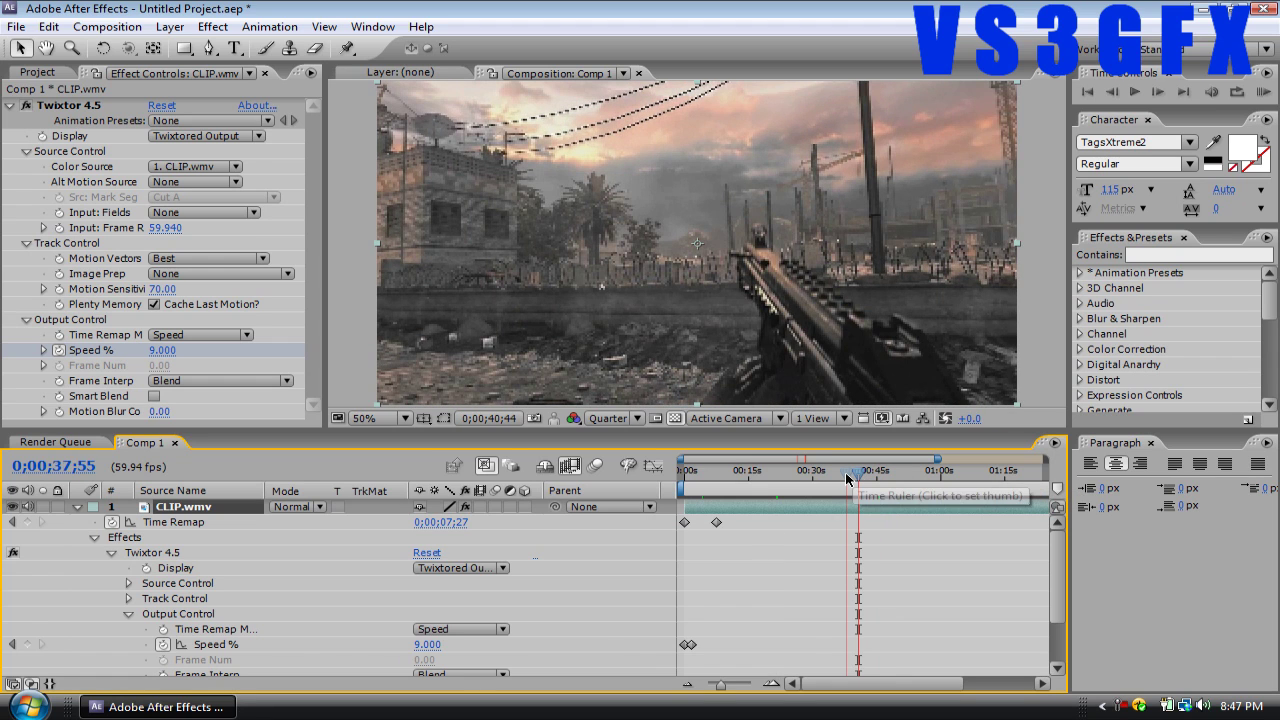
click(835, 477)
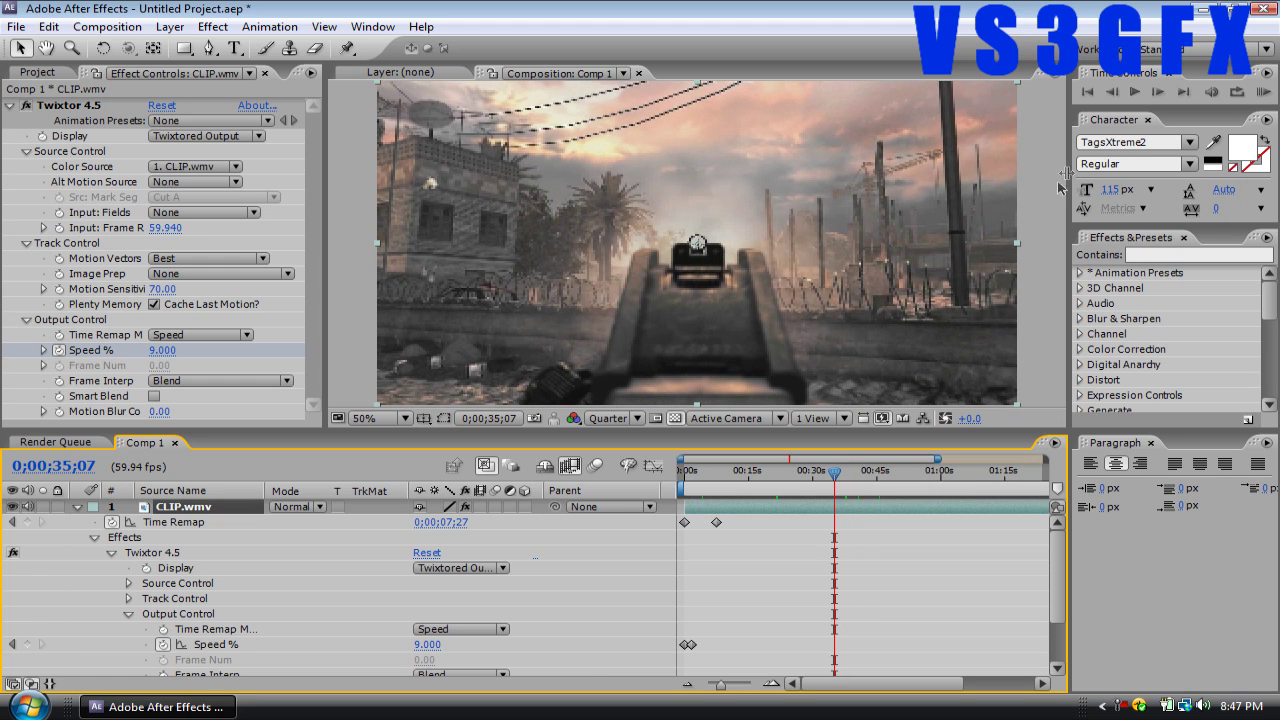
click(1141, 91)
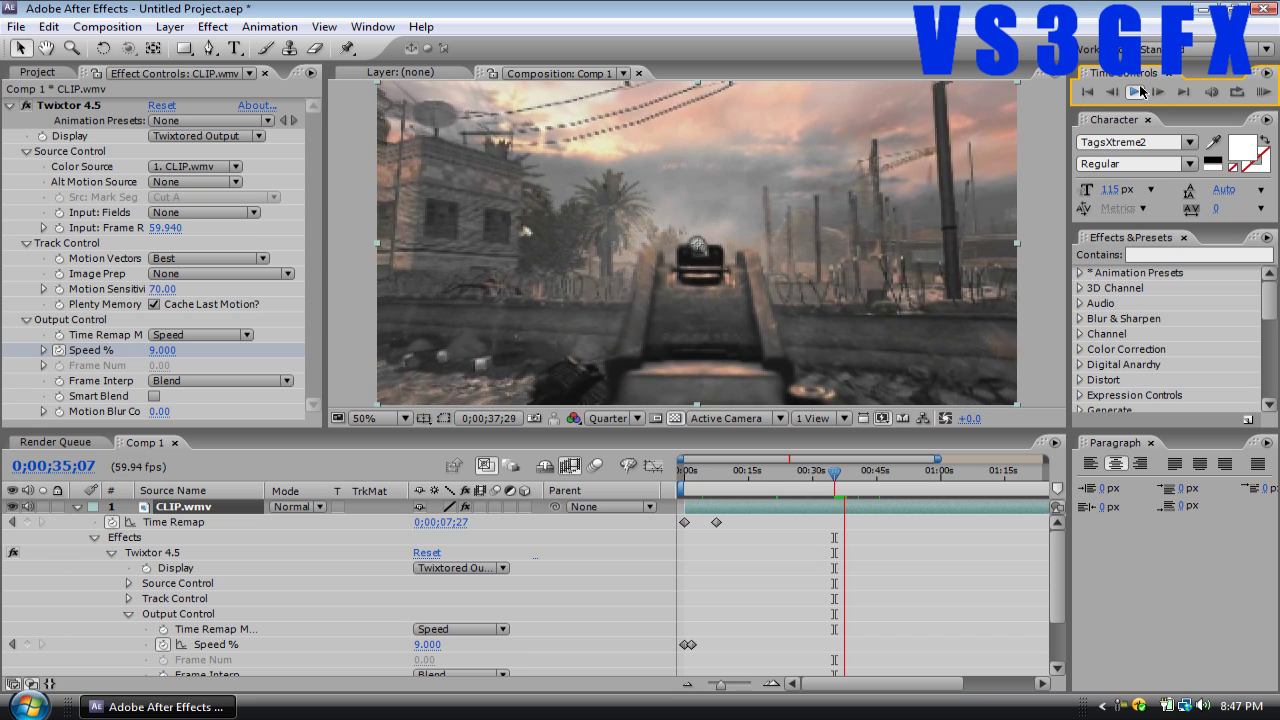
click(1138, 91)
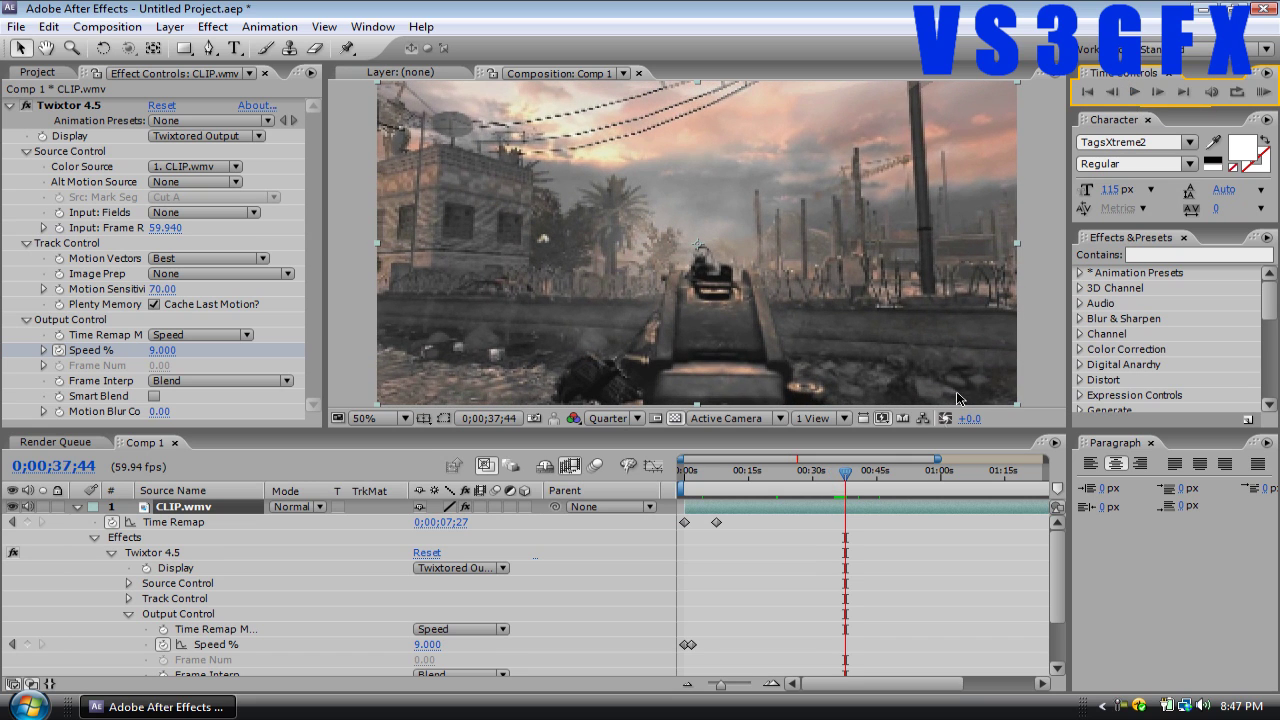
click(845, 472)
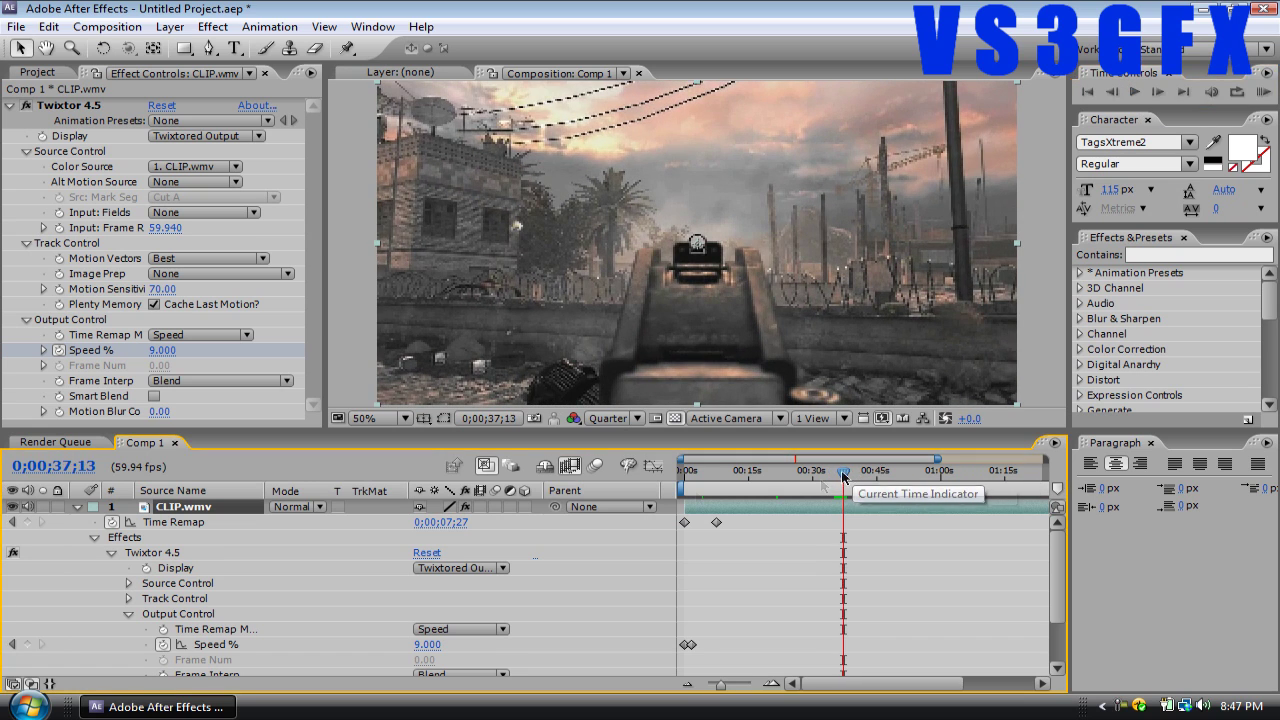
click(27, 645)
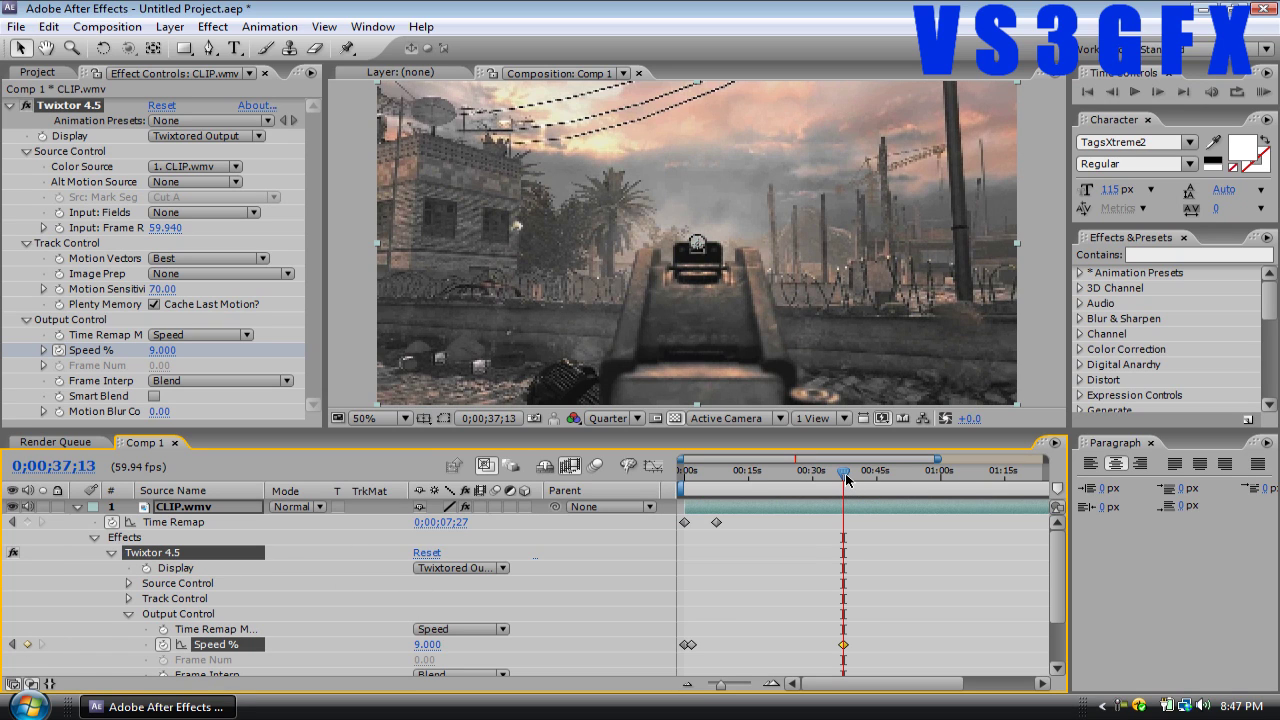
Set Twixtor's Speed % to 100 at 0;00;37;41, a few frames after the keyframe that ends the slow motion
drag(846, 480, 848, 480)
click(437, 644)
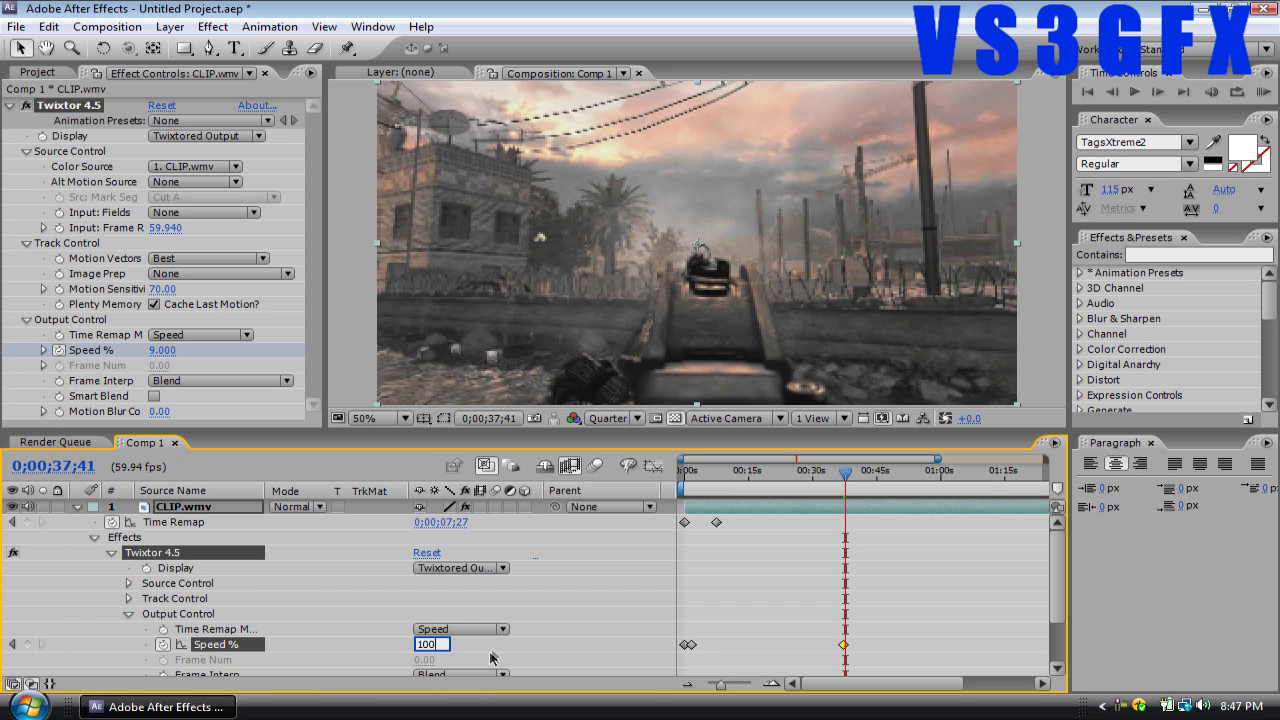
click(460, 611)
Collapse the CLIP.wmv layer's properties and review the footage during and after the slow-motion section to find where the action ends
drag(846, 466, 763, 470)
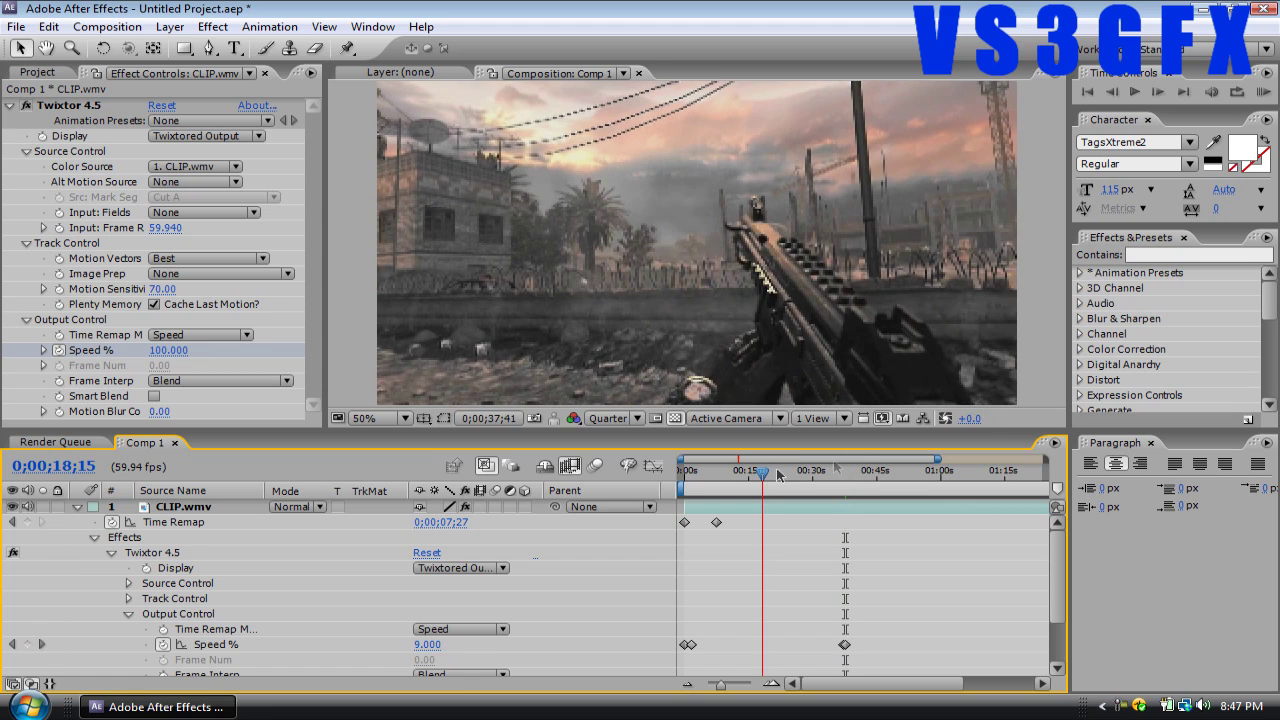
click(78, 506)
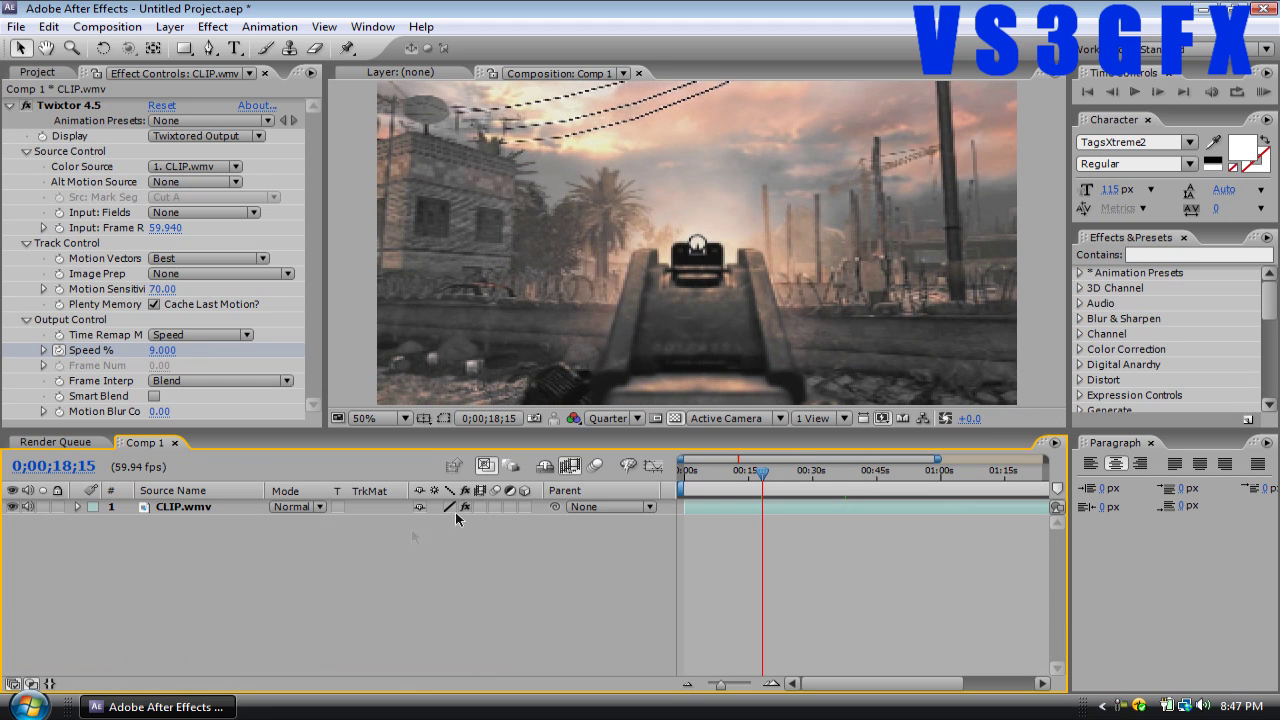
click(792, 472)
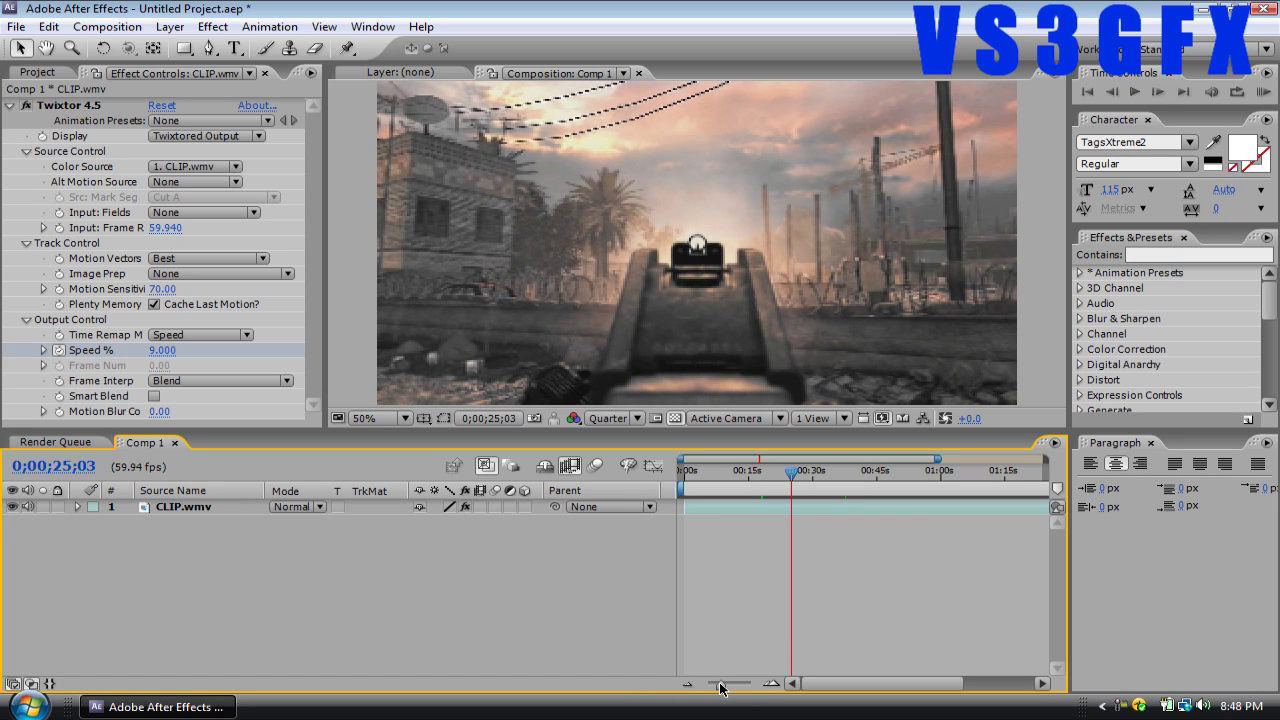
drag(722, 688, 737, 688)
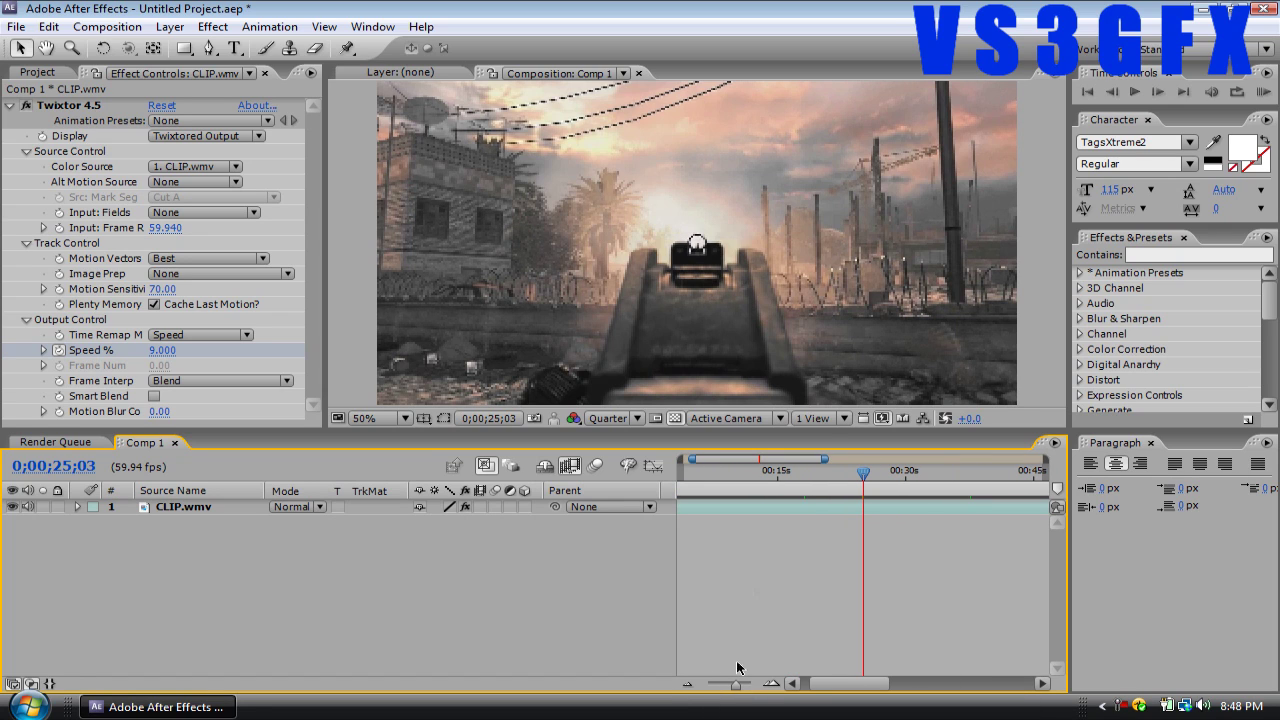
click(906, 472)
click(950, 472)
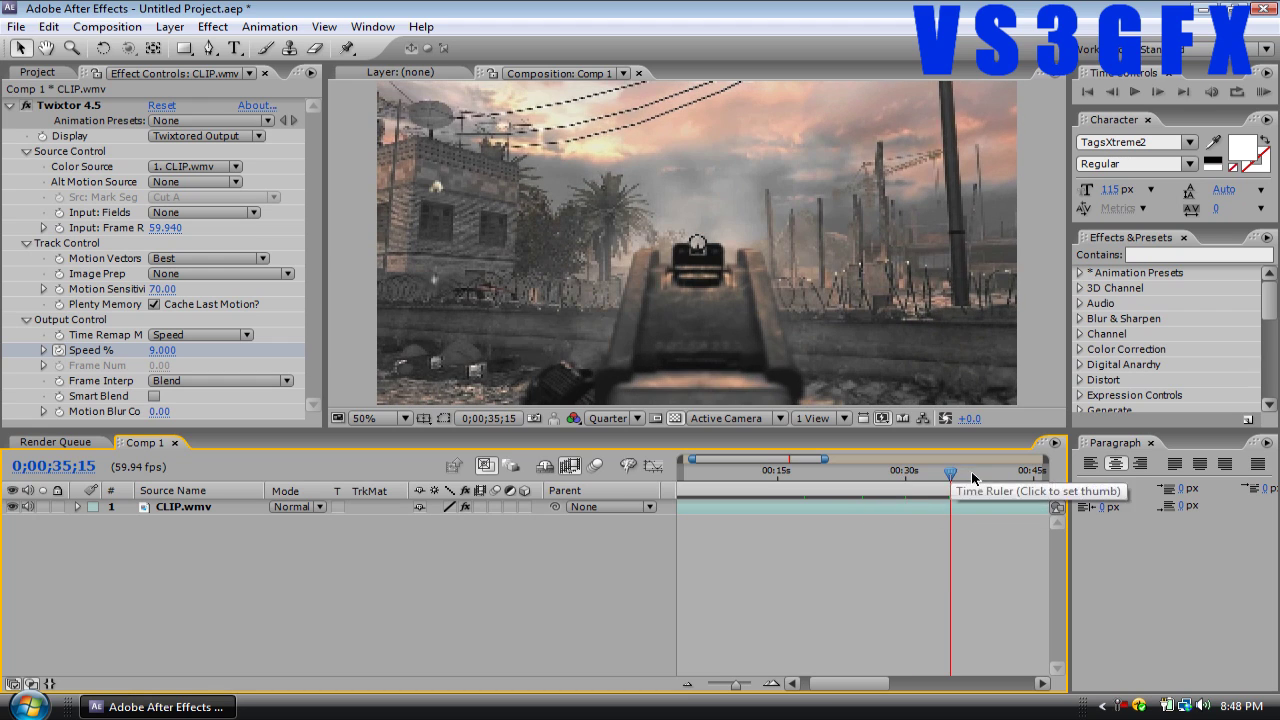
drag(742, 683, 720, 688)
click(843, 474)
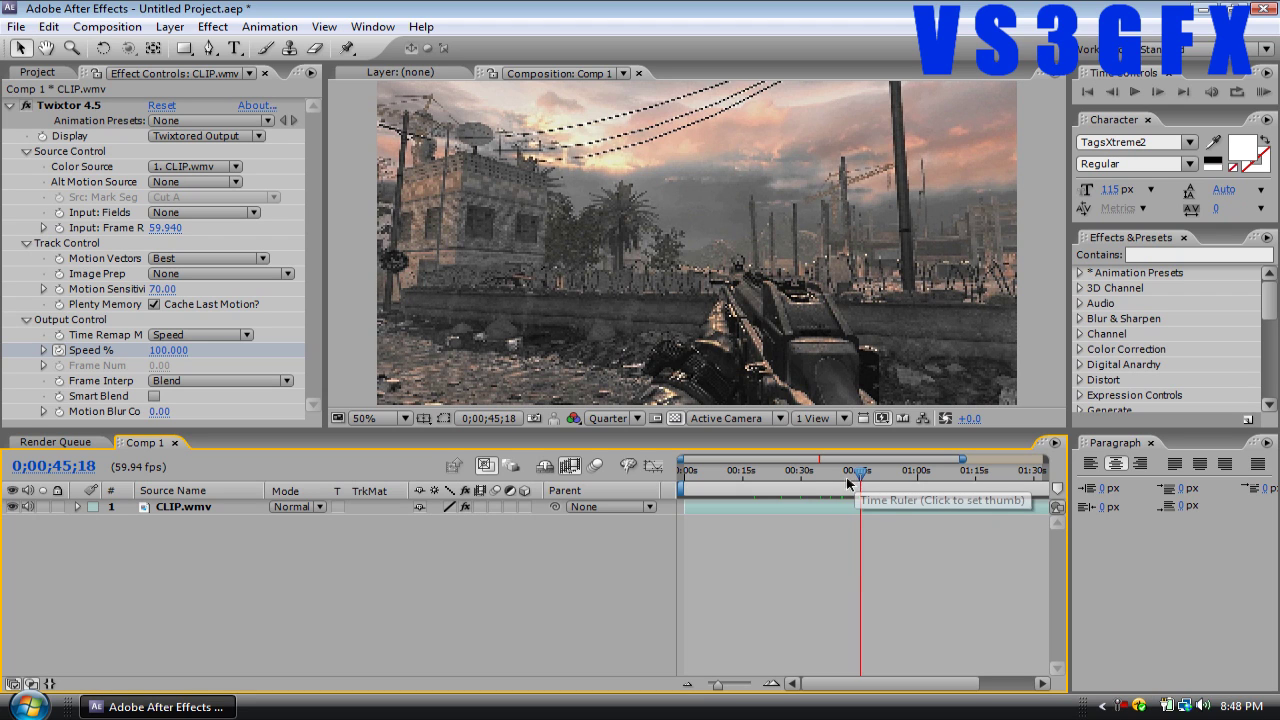
click(826, 476)
click(836, 476)
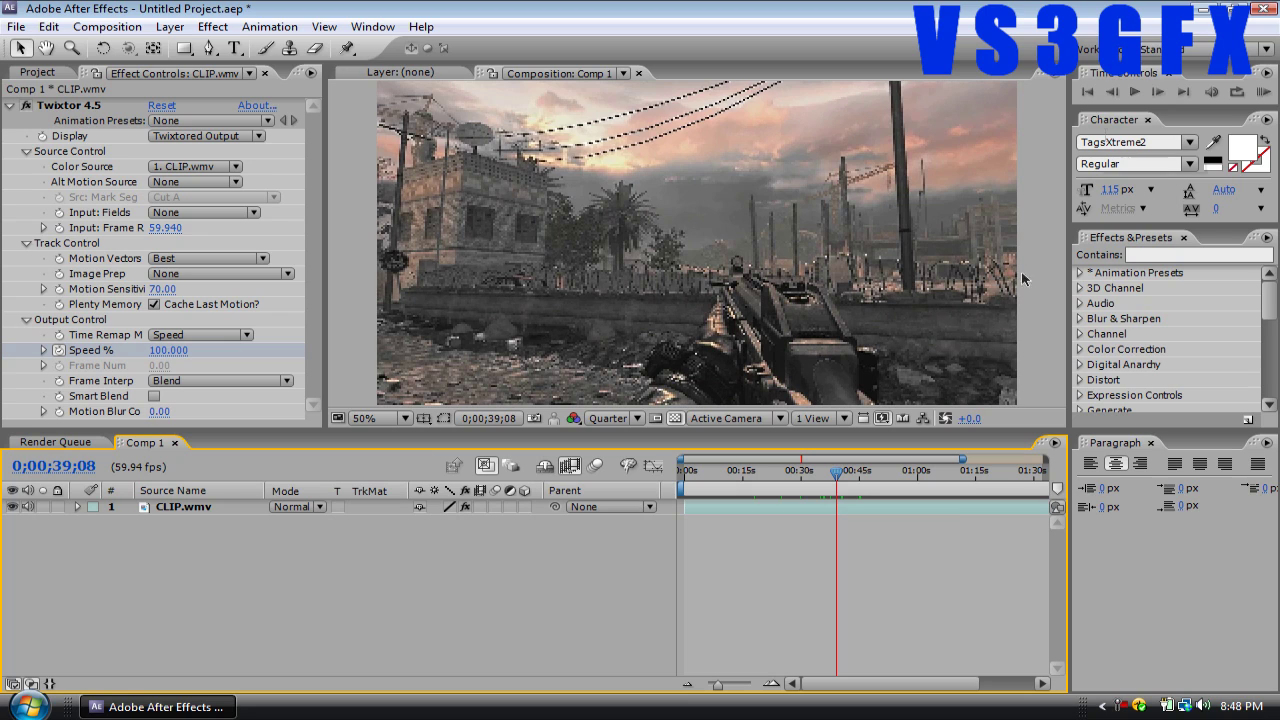
click(1135, 92)
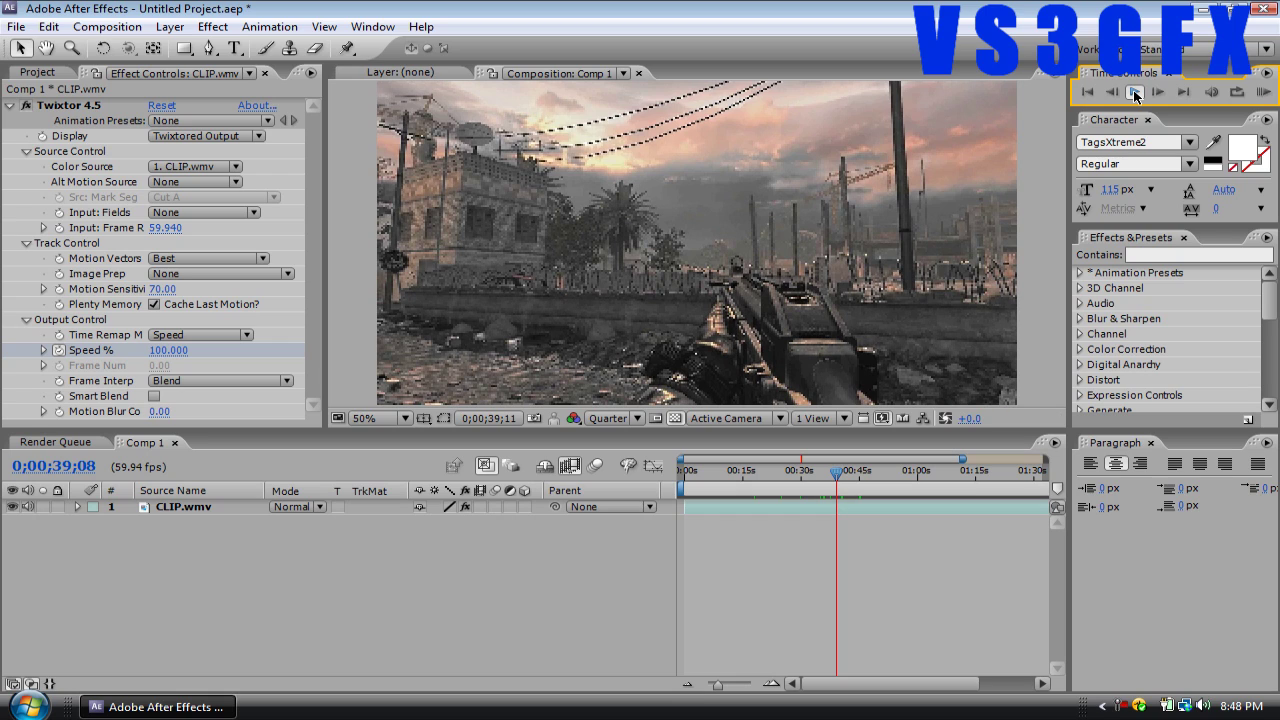
Shorten the composition's work area to end at about 0;00;43;46
click(855, 472)
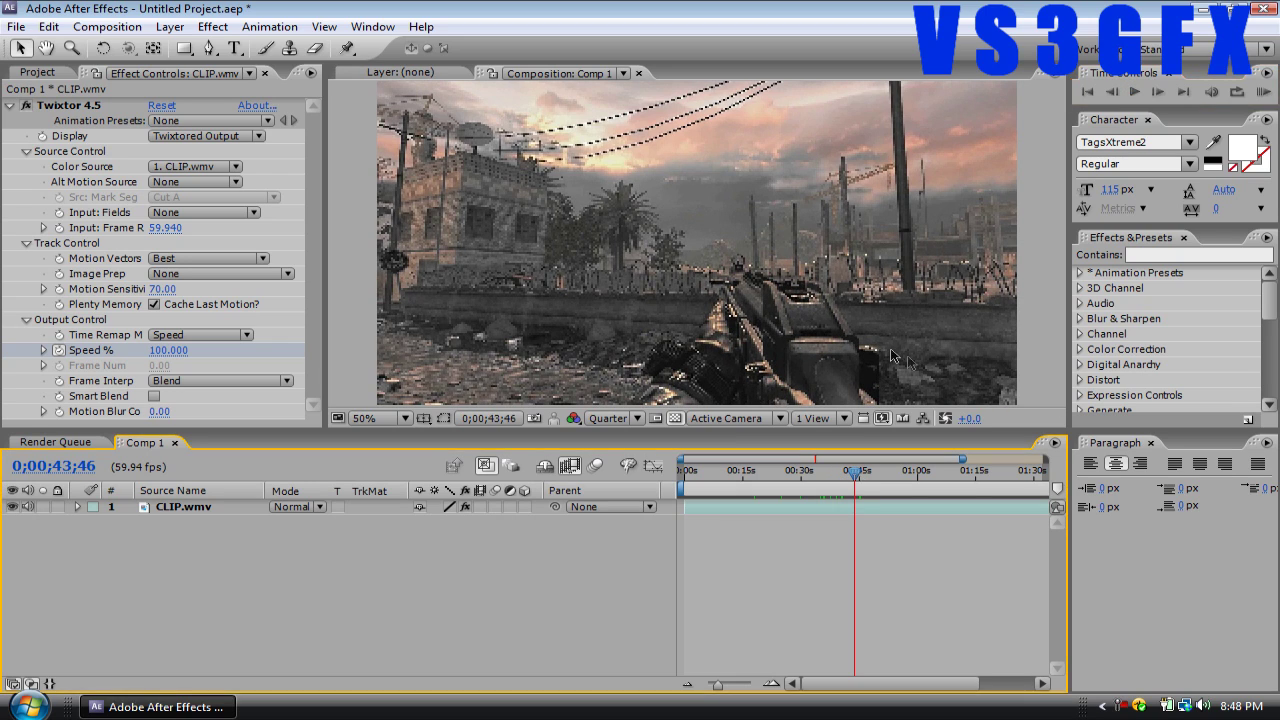
mouse_move(727, 690)
mouse_down()
mouse_move(757, 686)
mouse_move(705, 687)
mouse_up()
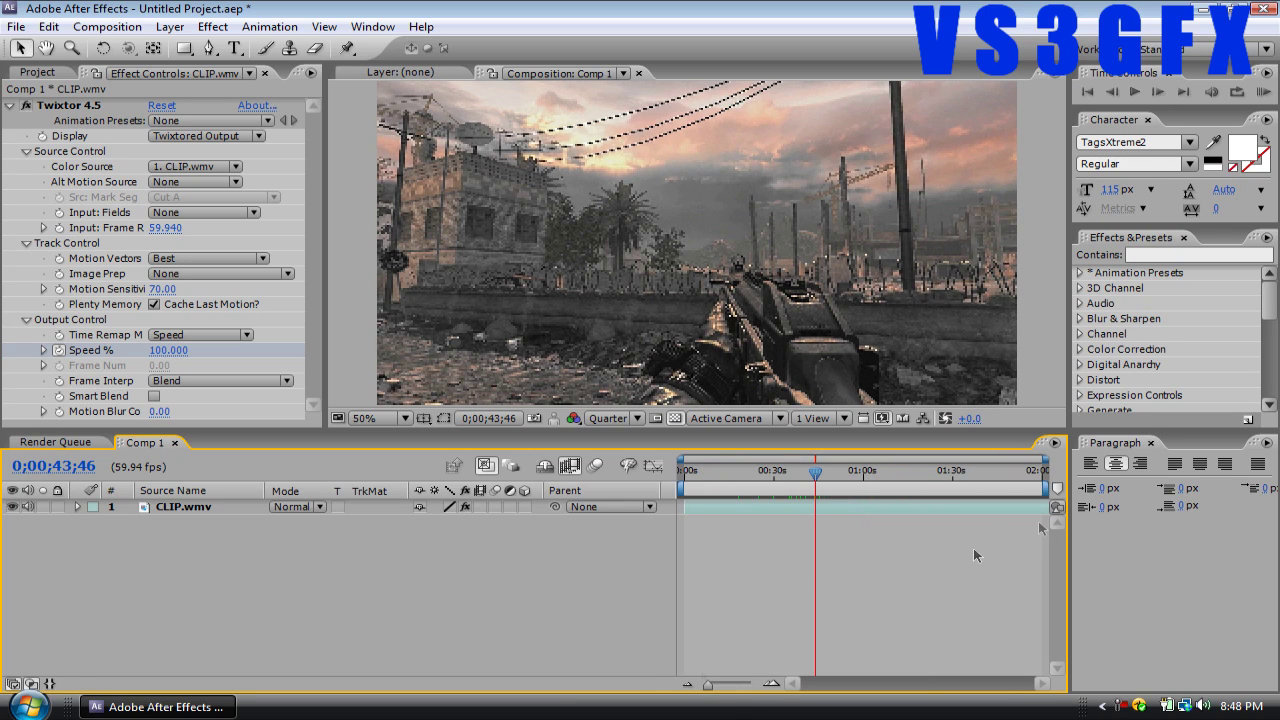
drag(1043, 493, 820, 490)
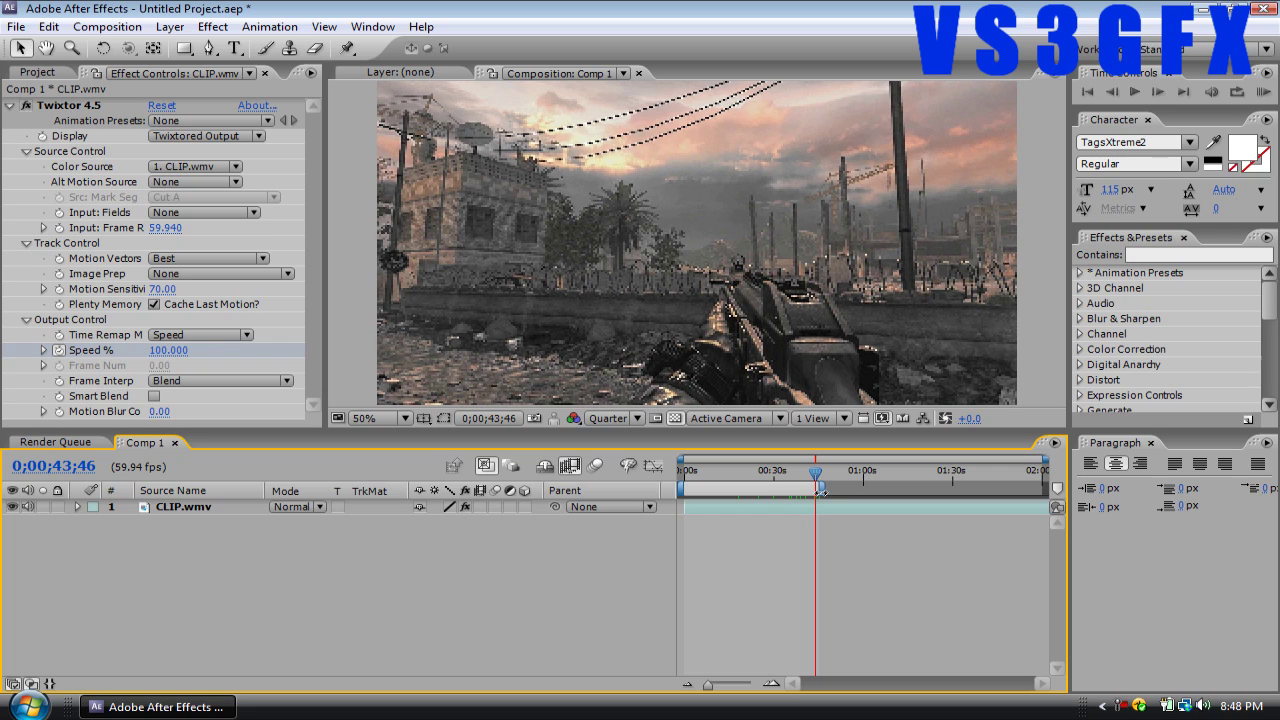
drag(708, 690, 748, 686)
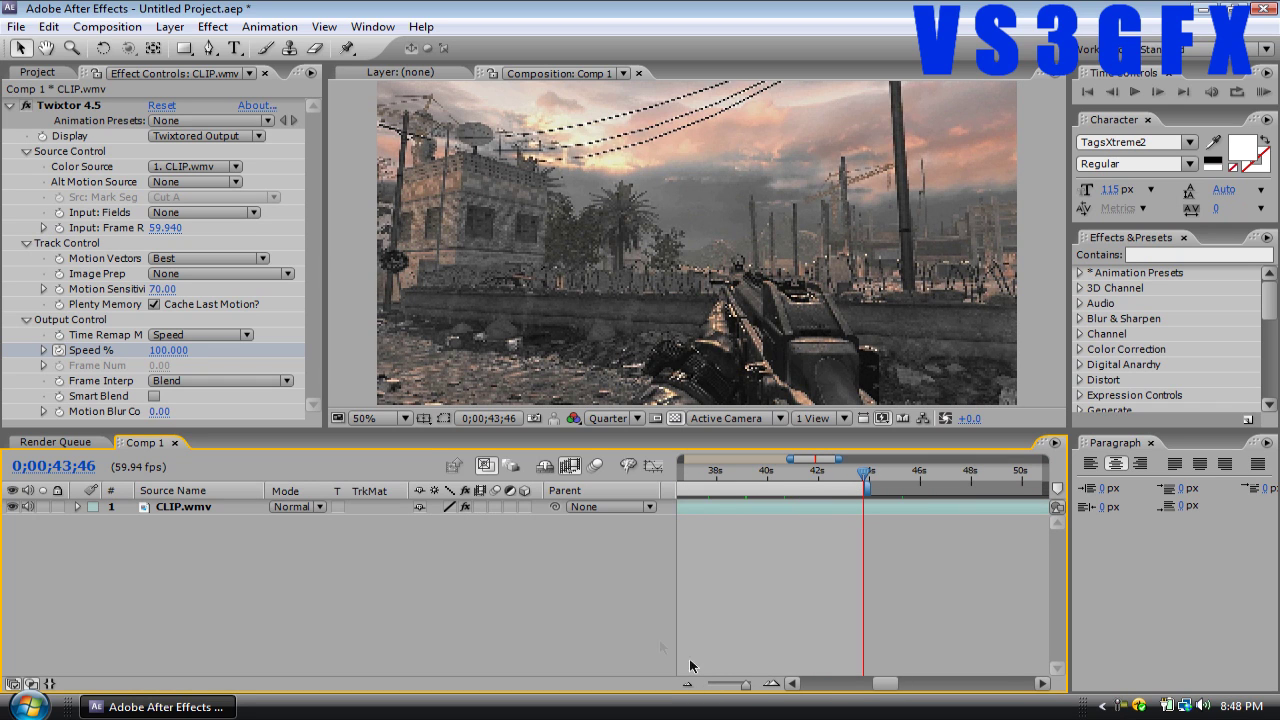
Save the project and add Comp 1 to the render queue
click(22, 27)
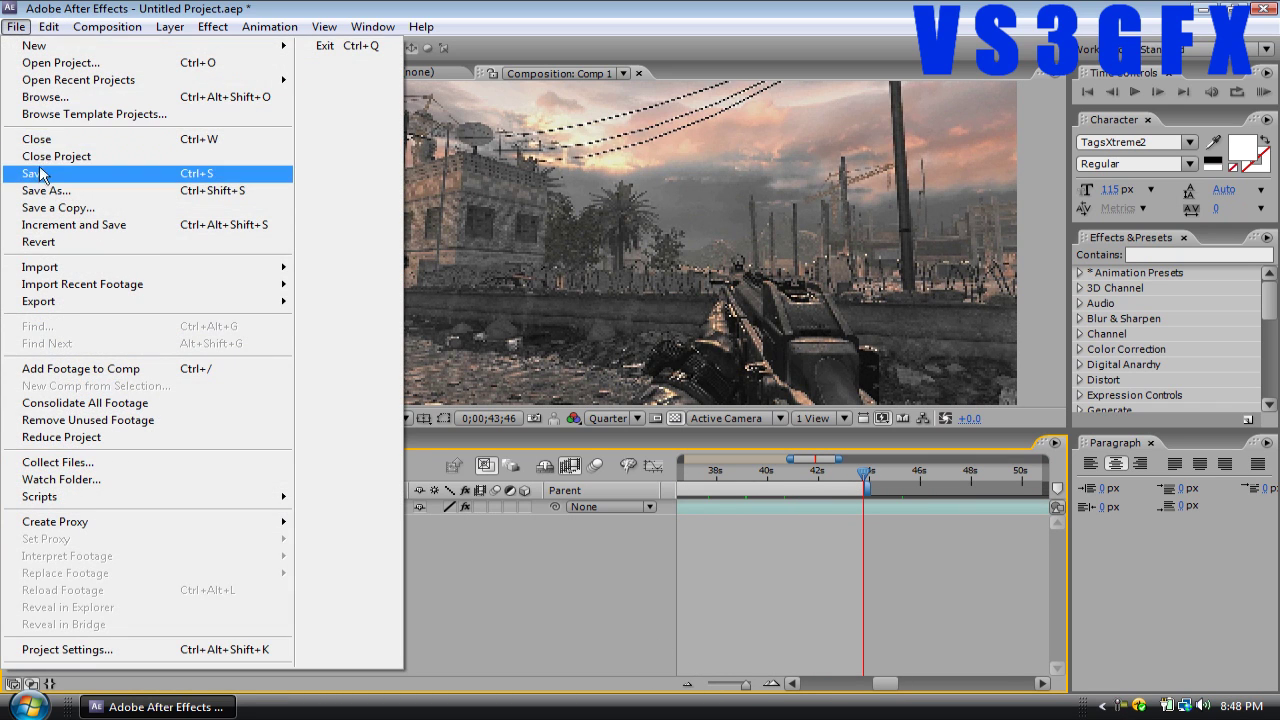
click(45, 169)
click(107, 27)
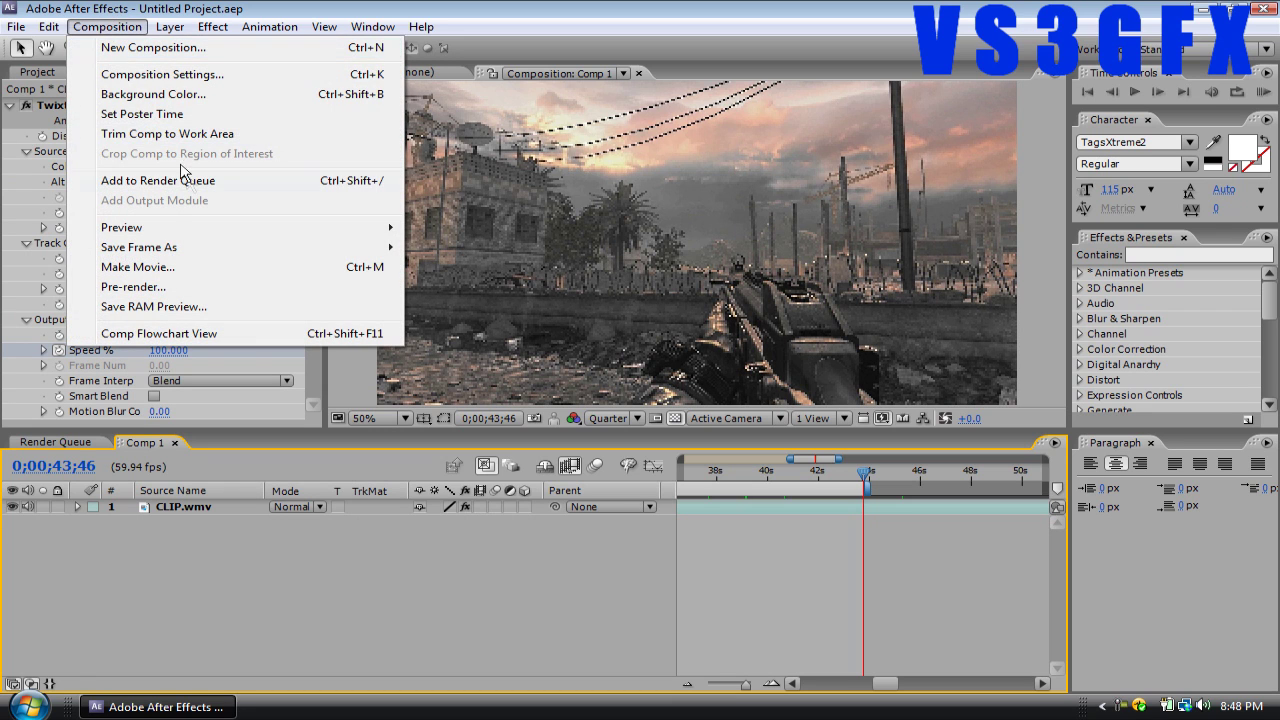
click(180, 177)
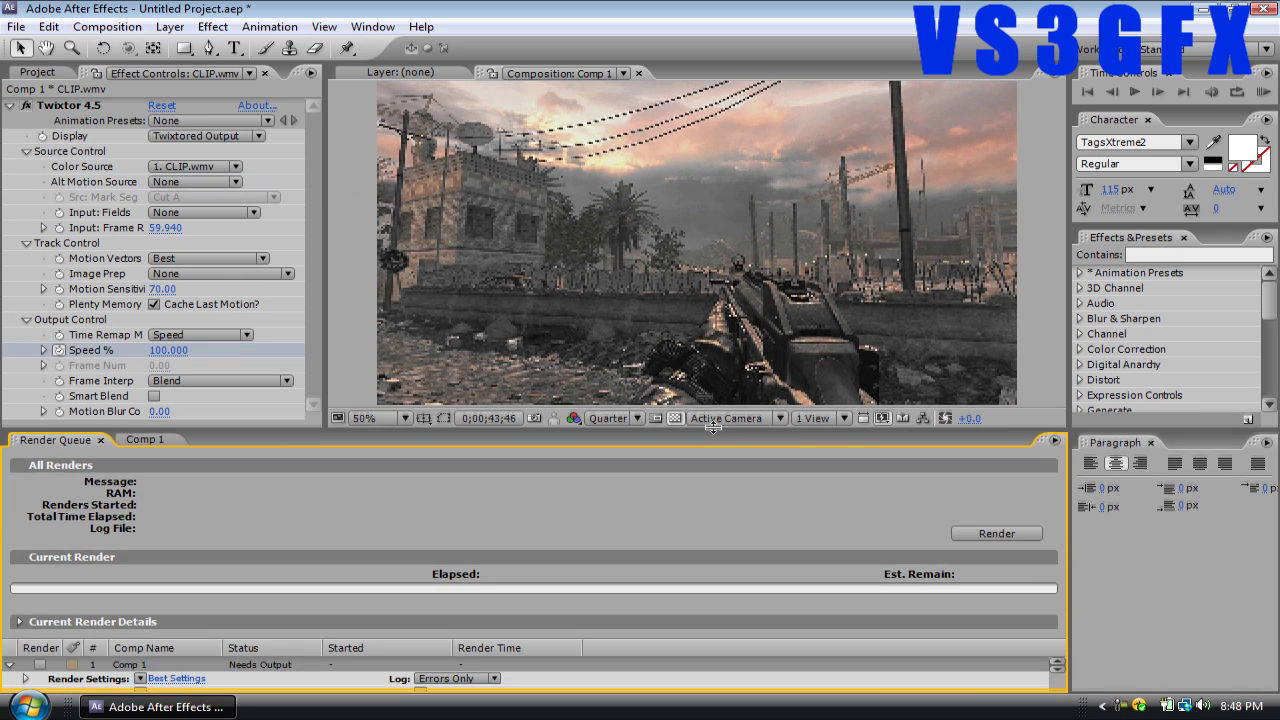
Enlarge the render queue, set Comp 1's output file to SLOW.avi on the desktop and start the render
drag(716, 434, 716, 247)
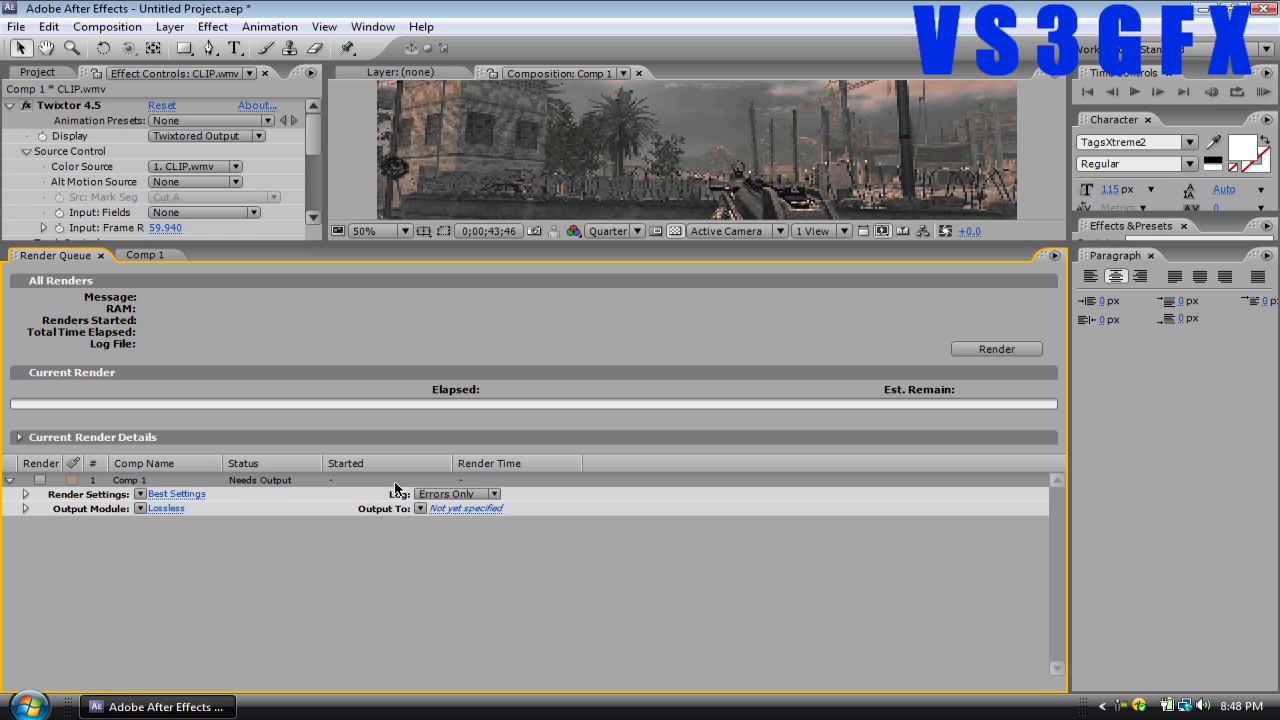
click(441, 505)
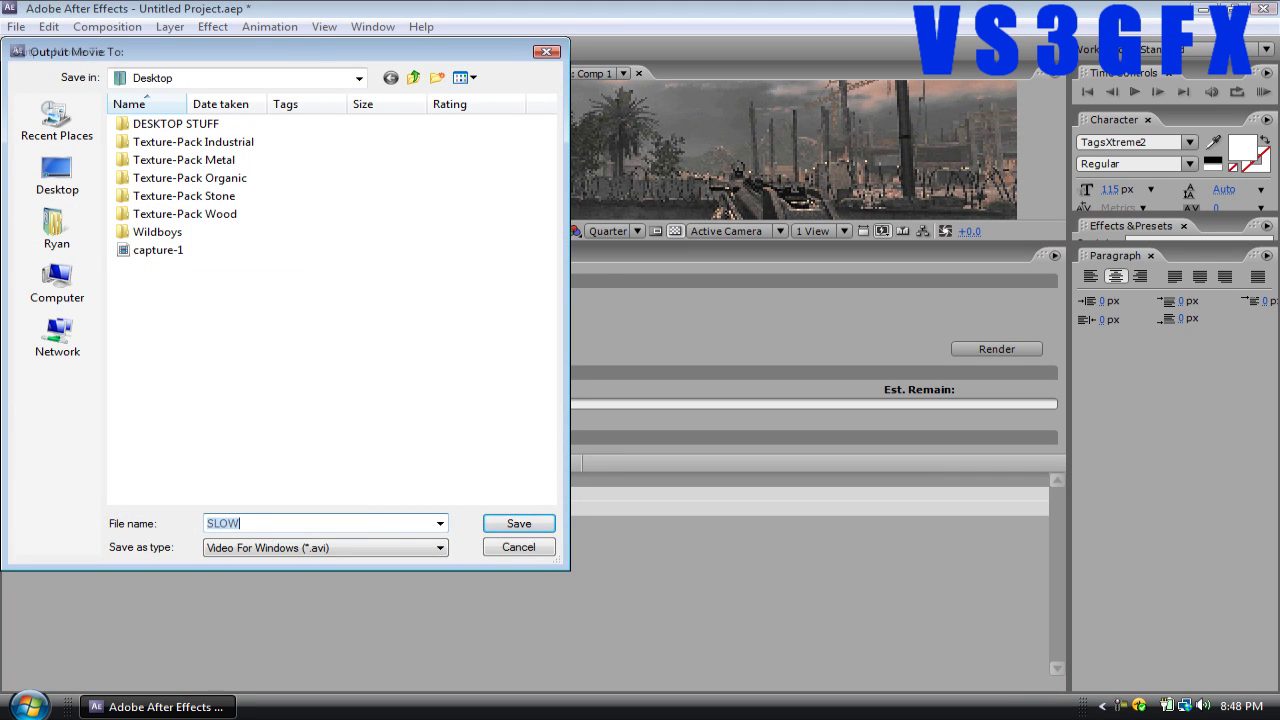
key(Return)
click(962, 351)
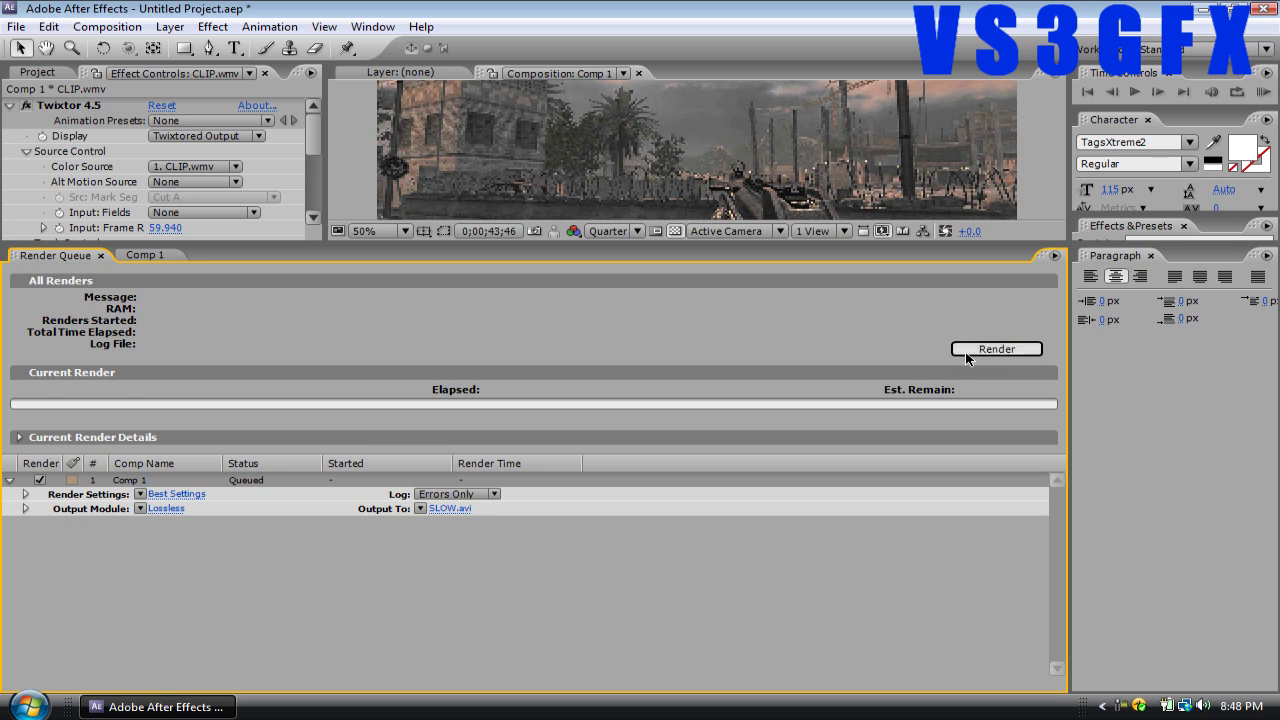
click(1120, 706)
click(1222, 626)
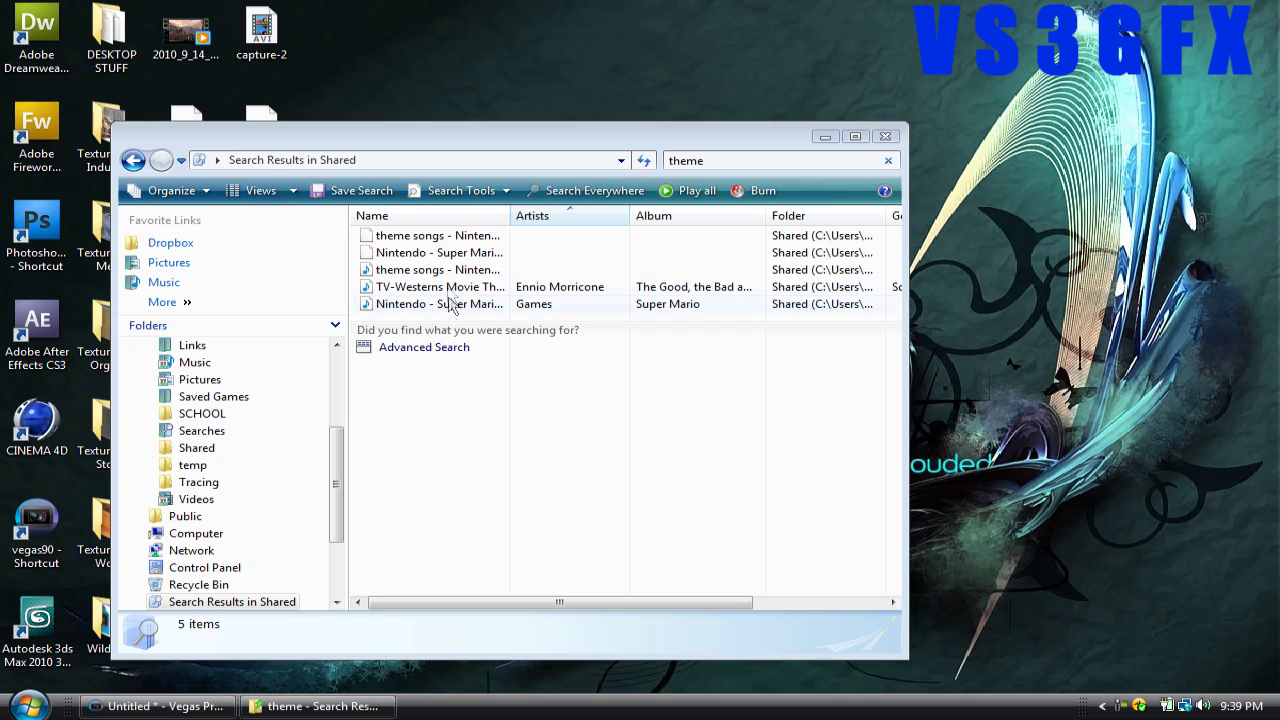
Close the music search results window and switch to the Vegas Pro project
drag(450, 270, 208, 505)
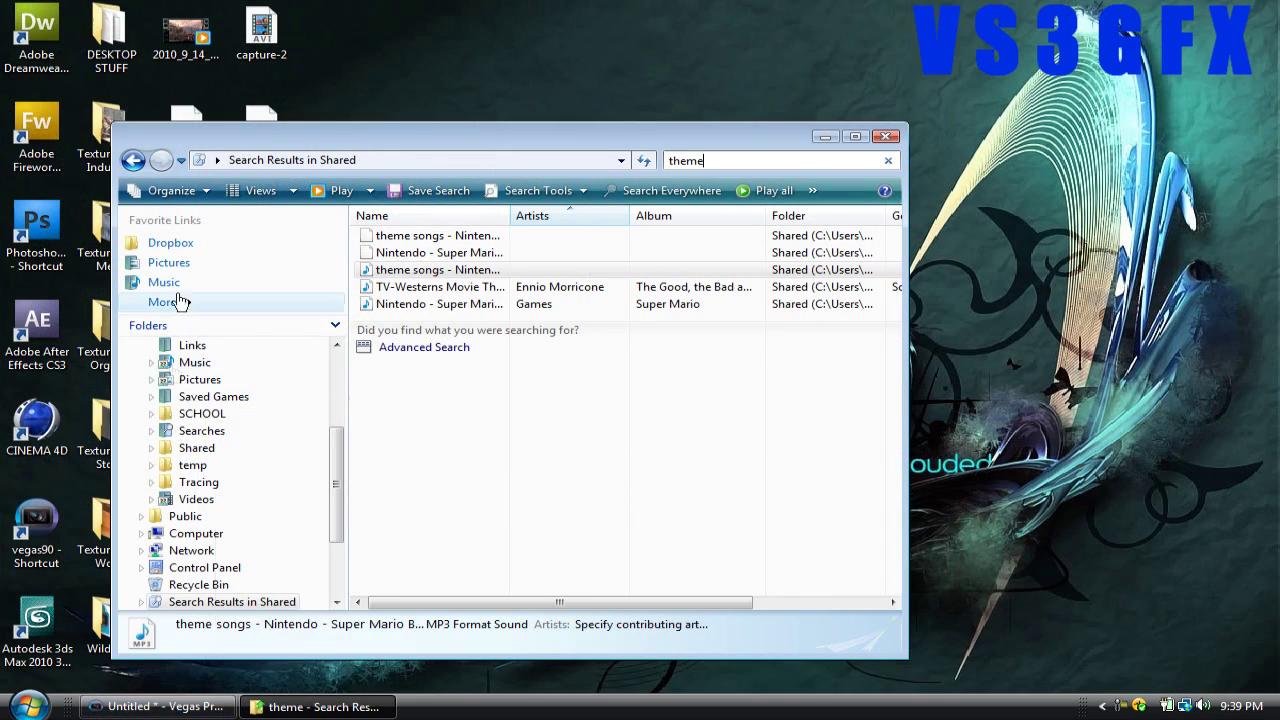
click(895, 139)
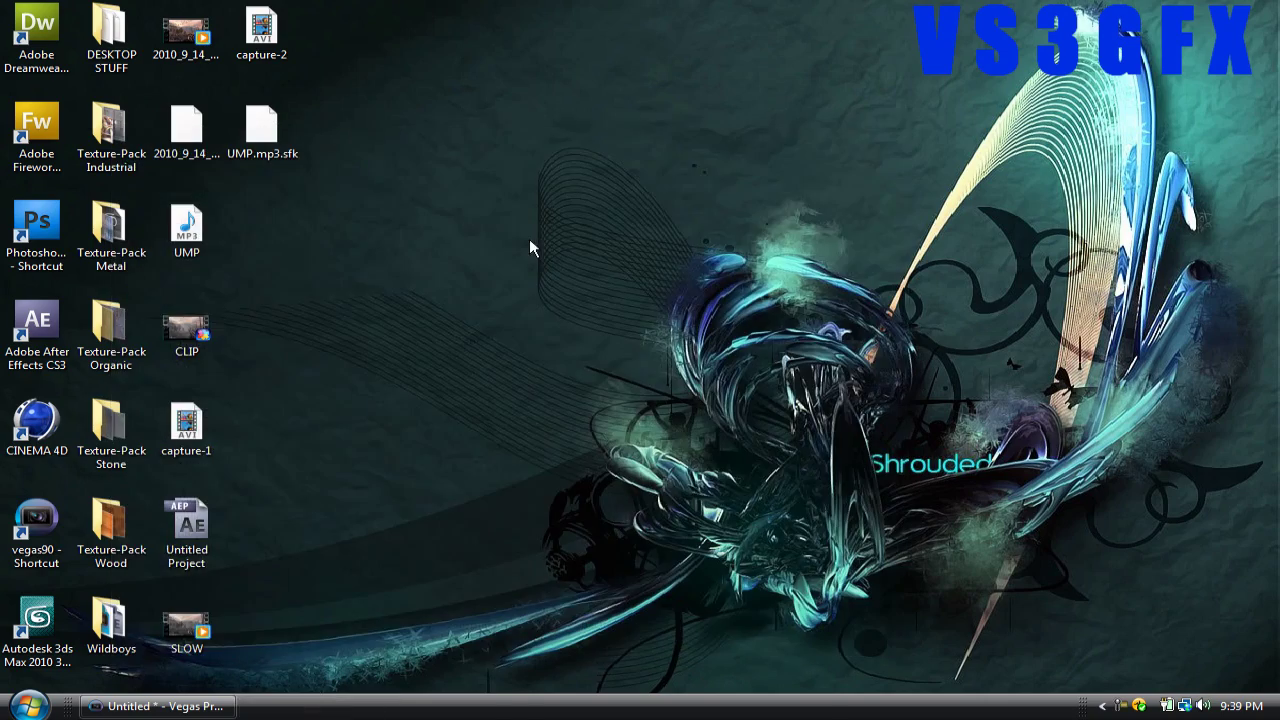
drag(190, 620, 218, 470)
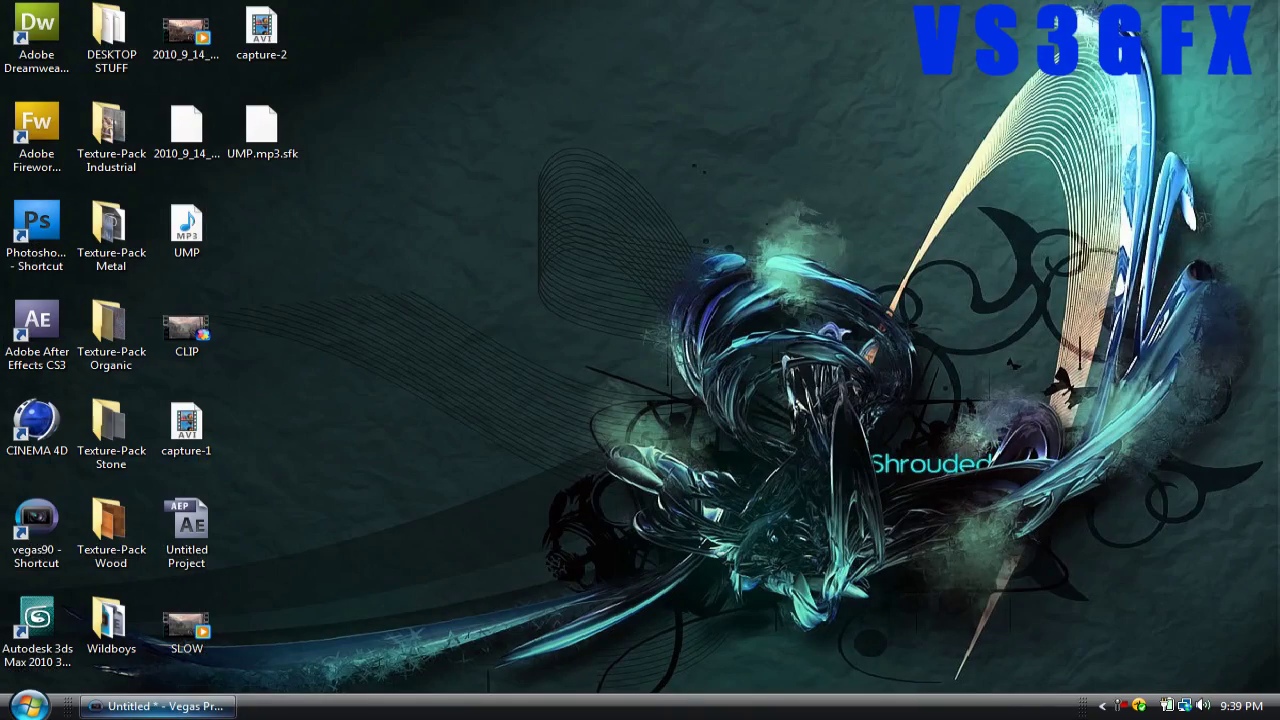
drag(220, 313, 238, 620)
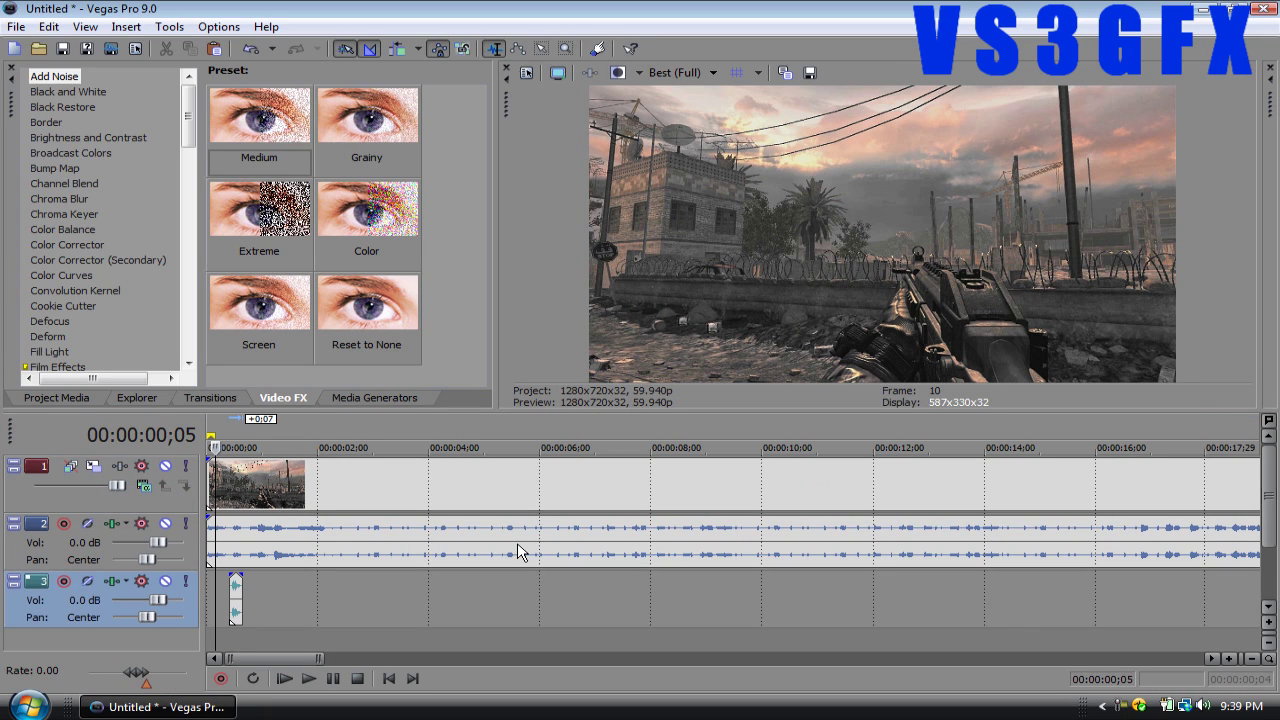
Show the whole slowed clip on the Vegas timeline and play it from 00:00:19;16
click(517, 545)
scroll(517, 542, down, 6)
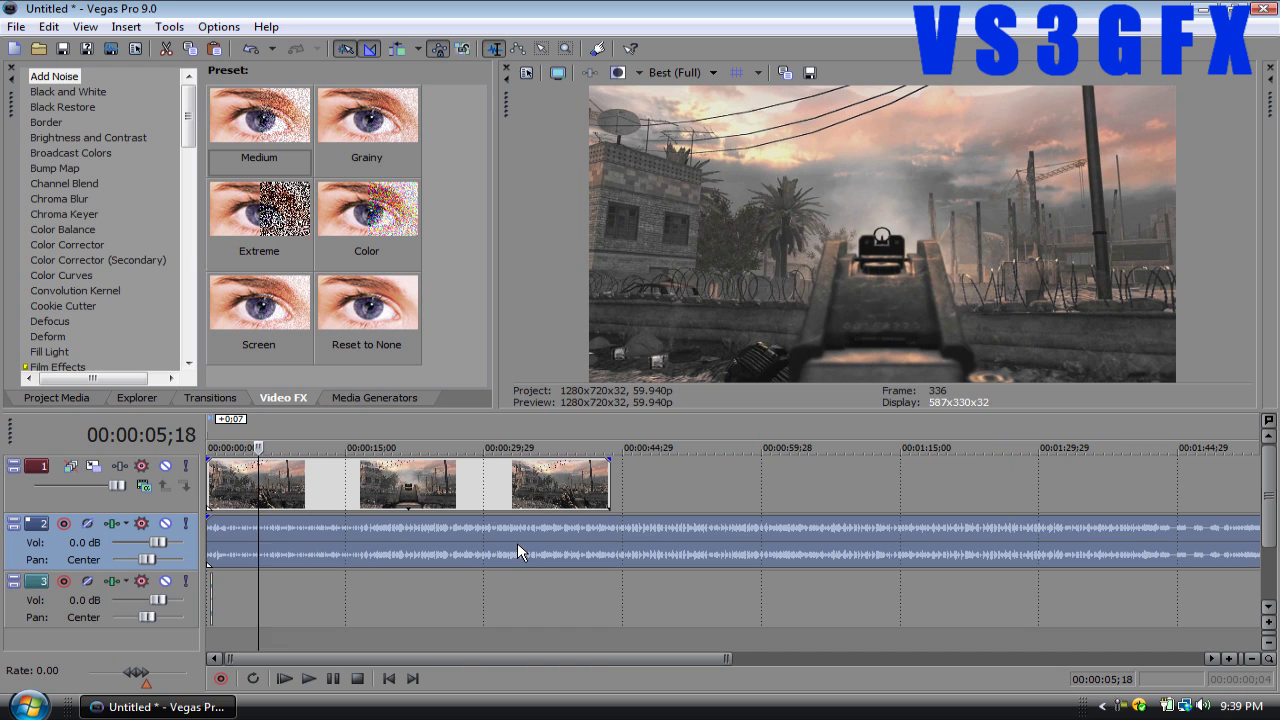
click(388, 447)
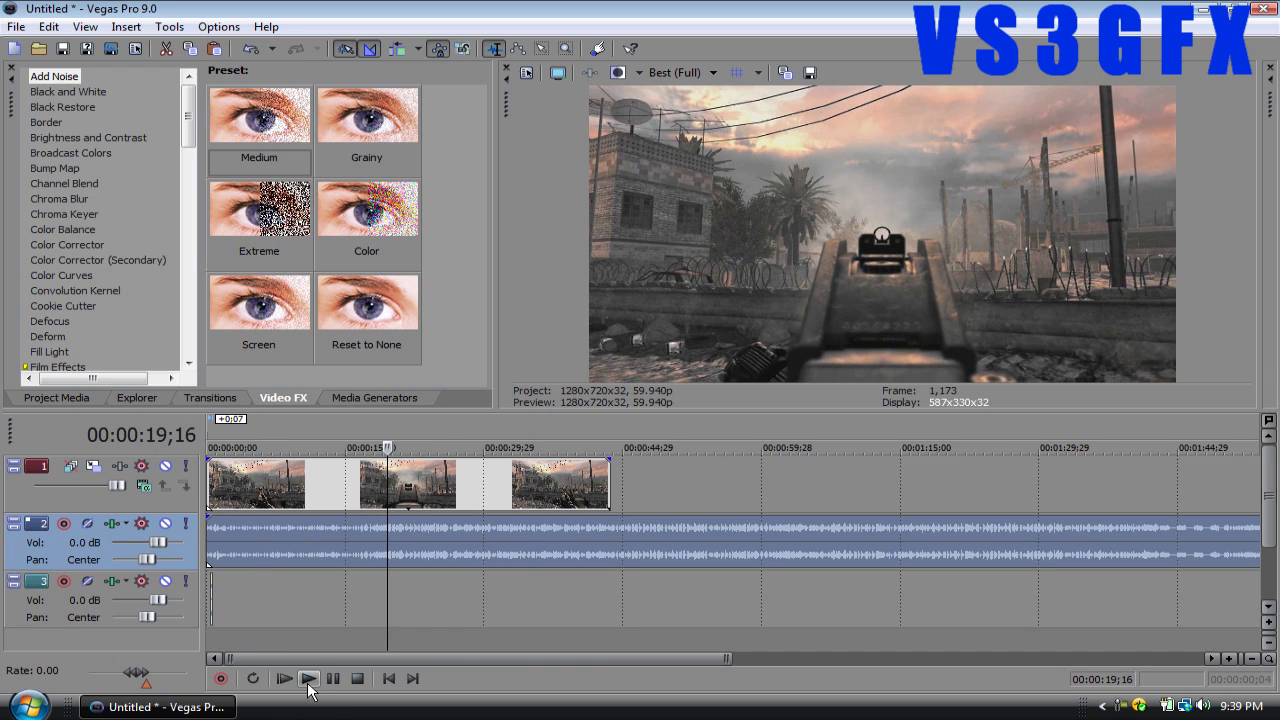
click(309, 680)
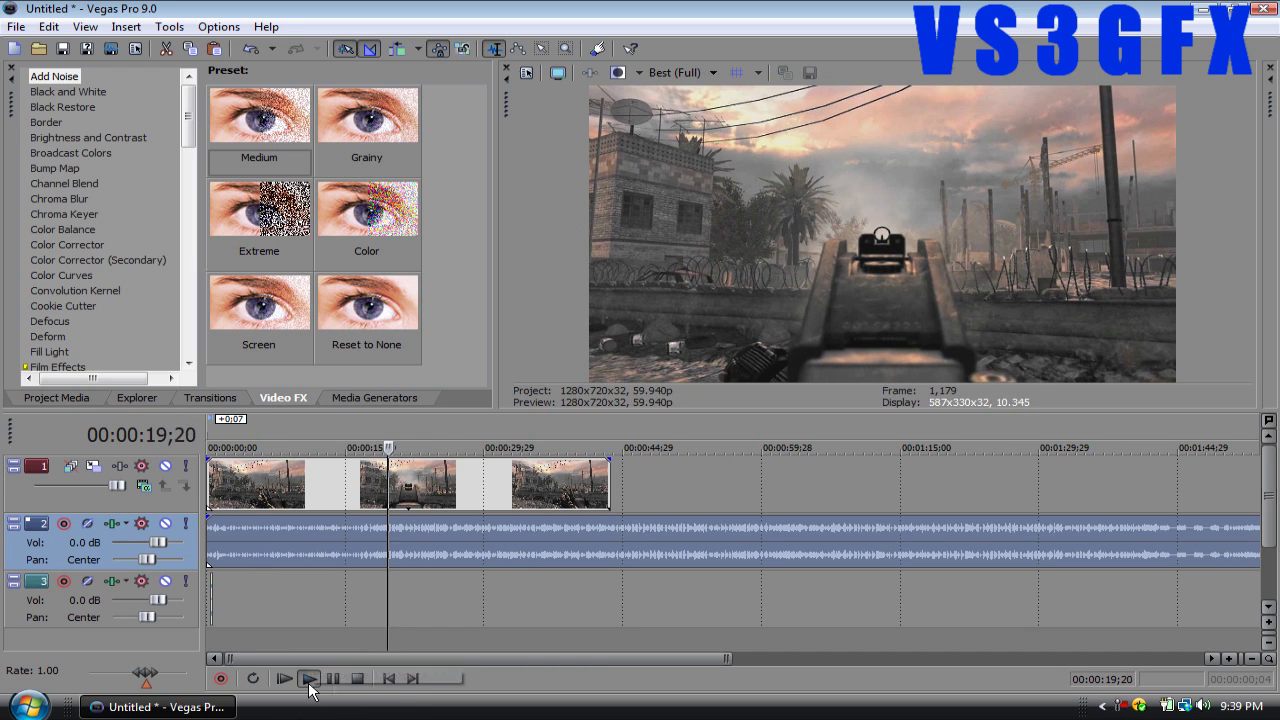
Remove about the first 15 seconds of the music on track 2, align it with the timeline start and play it
click(331, 474)
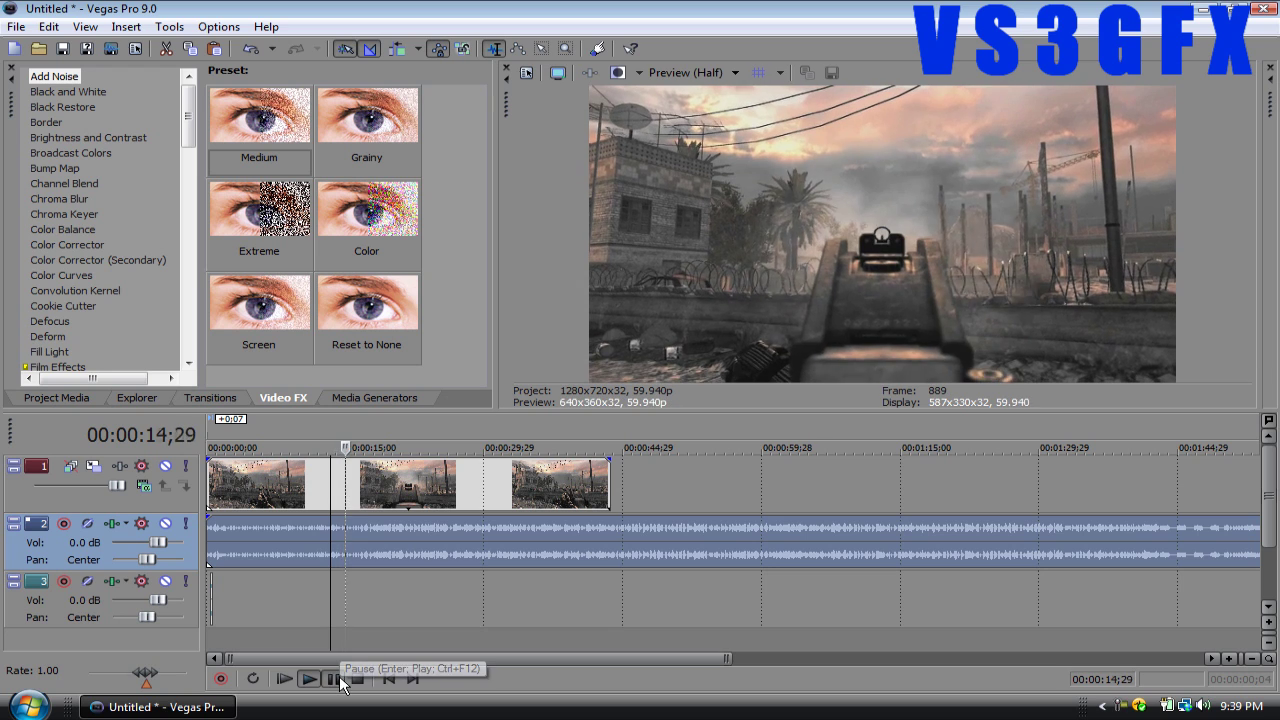
click(340, 682)
mouse_move(208, 547)
mouse_down()
mouse_move(345, 547)
mouse_move(232, 545)
mouse_up()
click(212, 440)
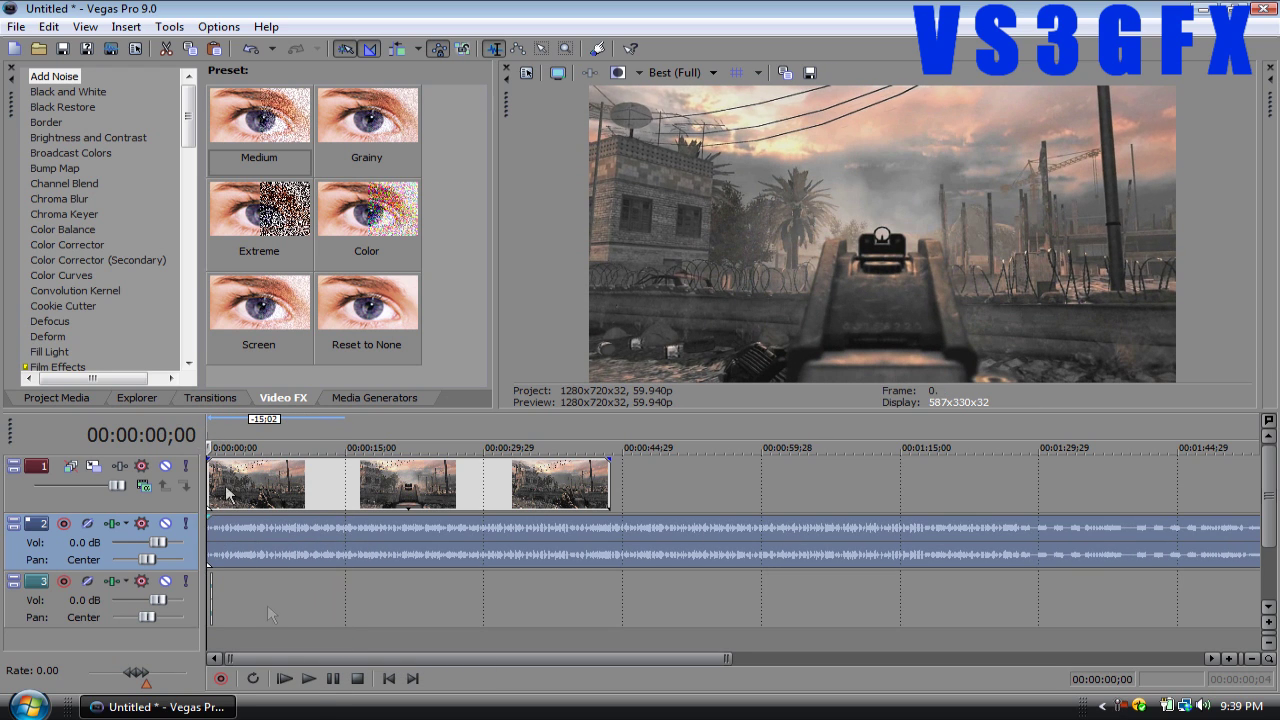
click(308, 678)
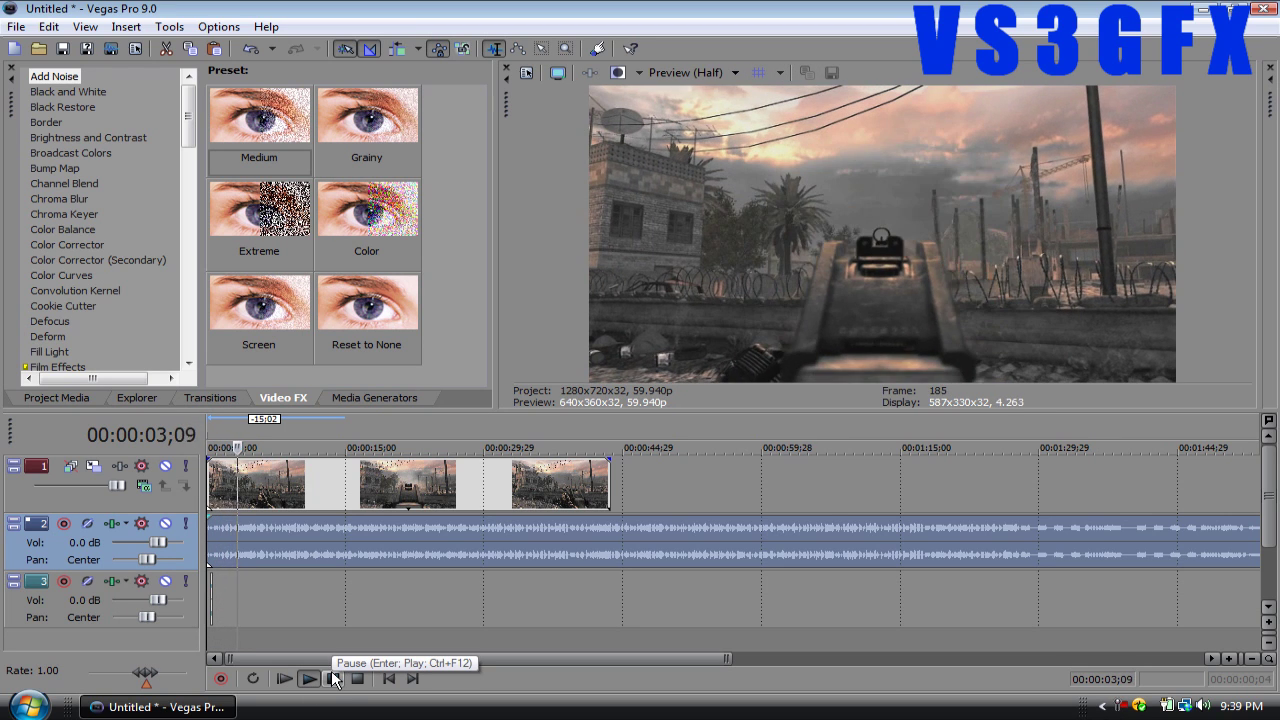
click(333, 679)
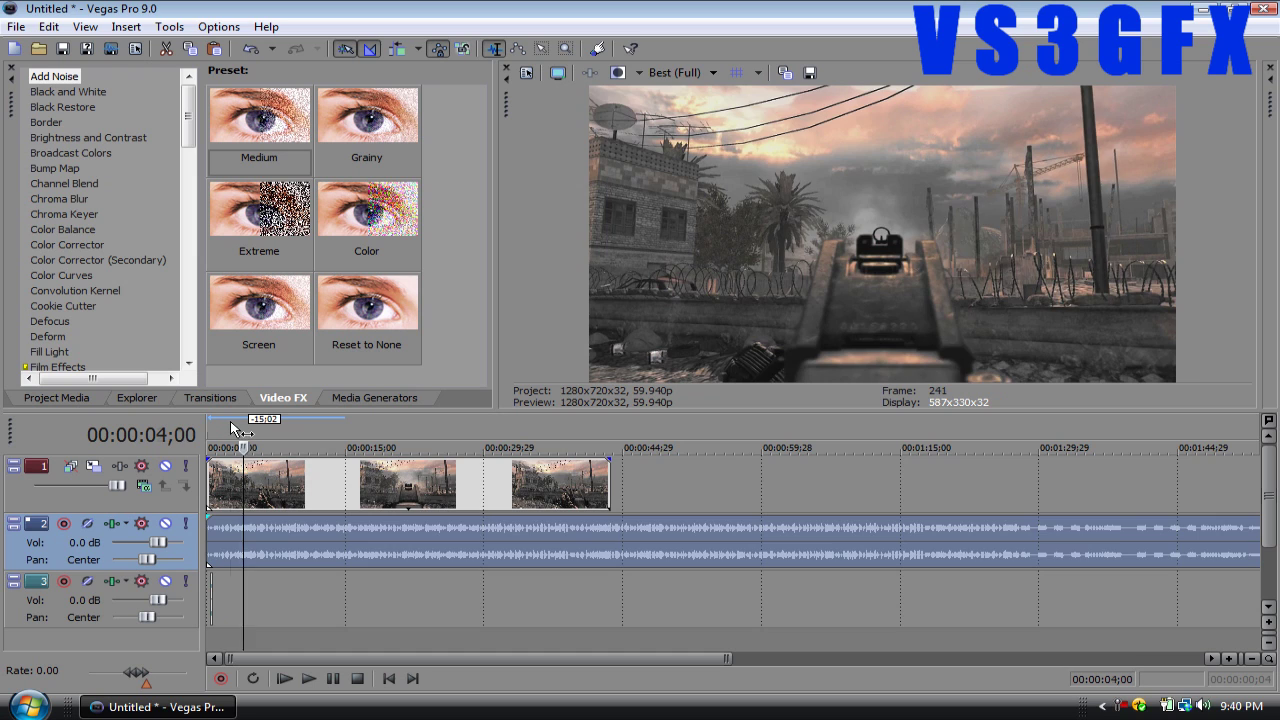
Trim the start and end of the short sound event on track 3 close to its main burst
click(232, 428)
scroll(232, 428, up, 10)
scroll(230, 428, up, 2)
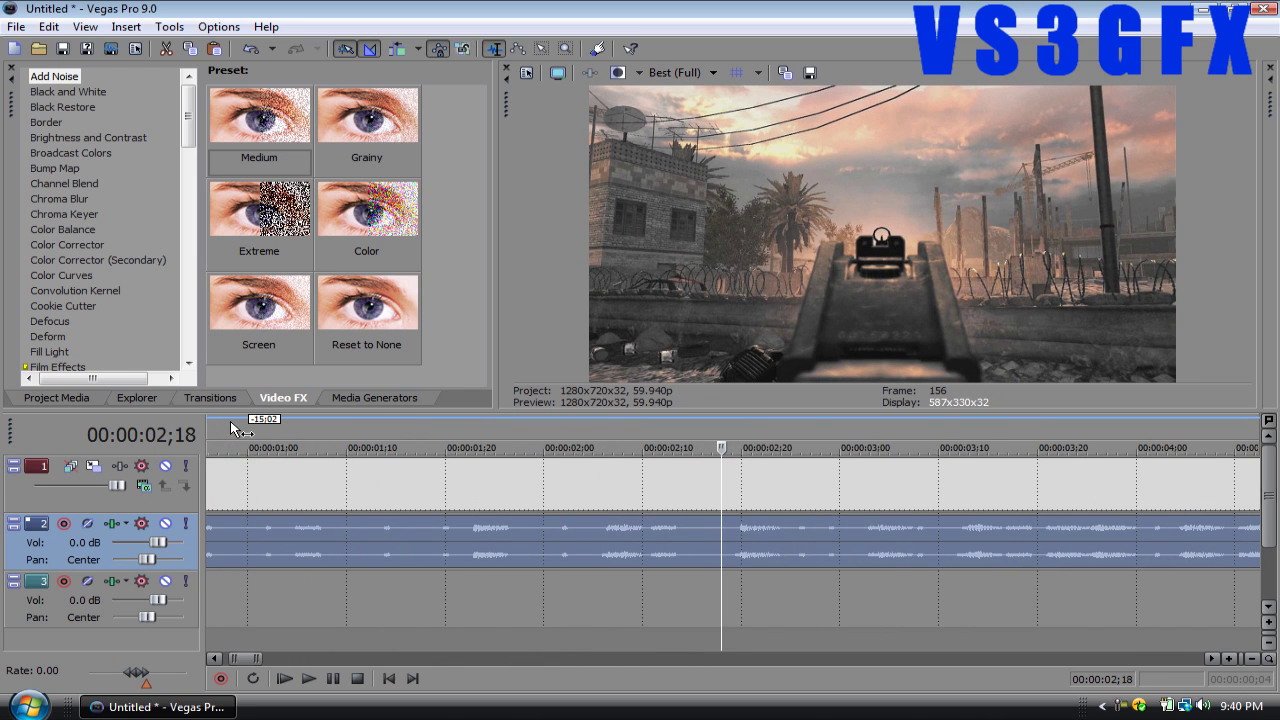
click(296, 551)
drag(245, 659, 240, 659)
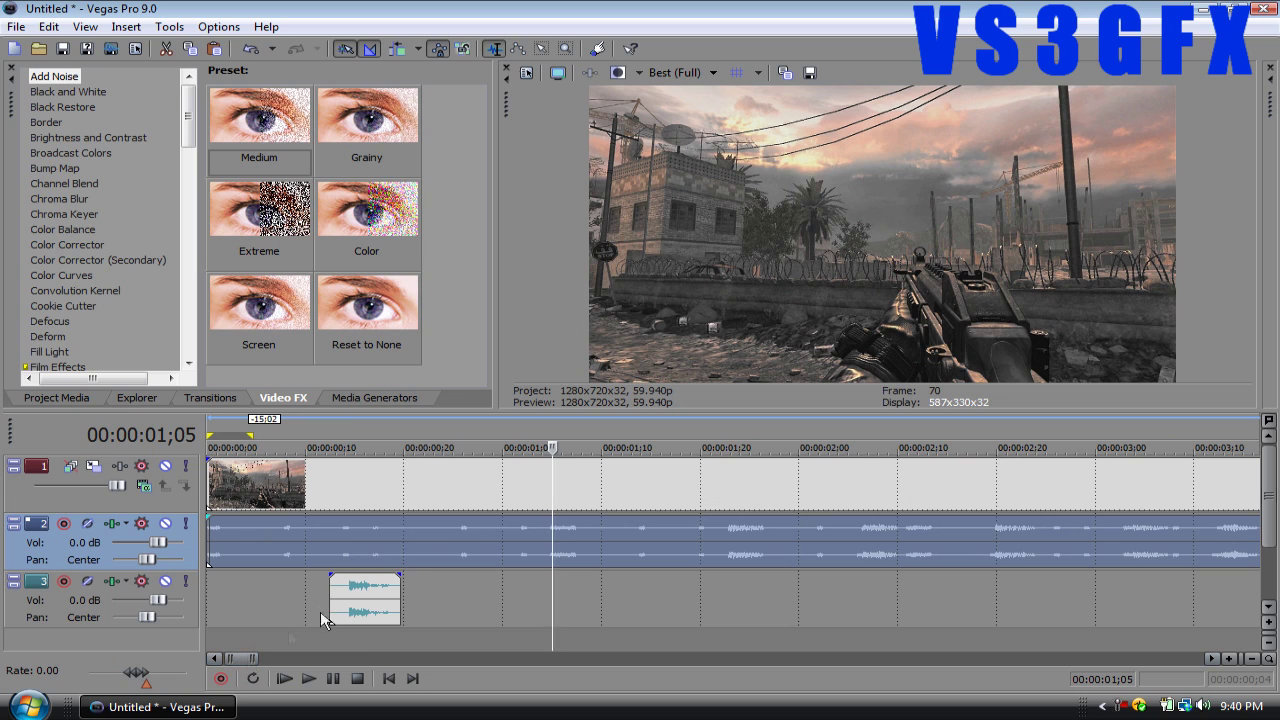
drag(333, 594, 395, 594)
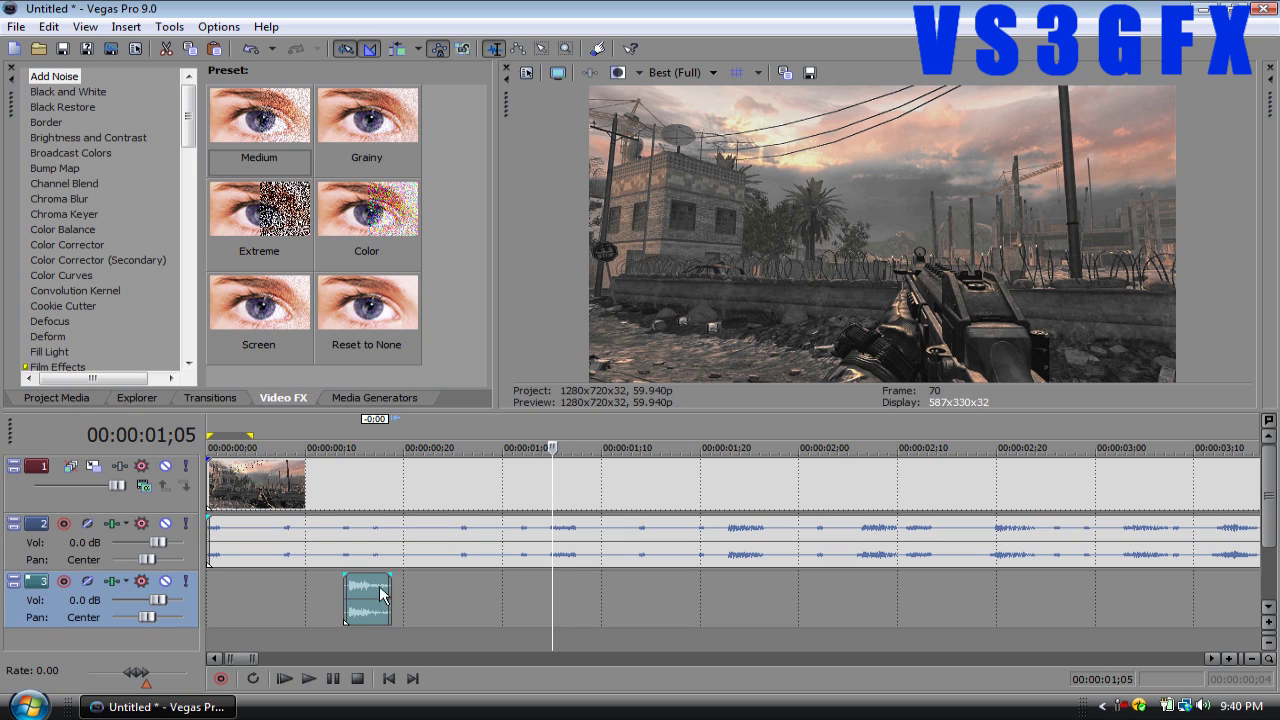
drag(388, 591, 380, 588)
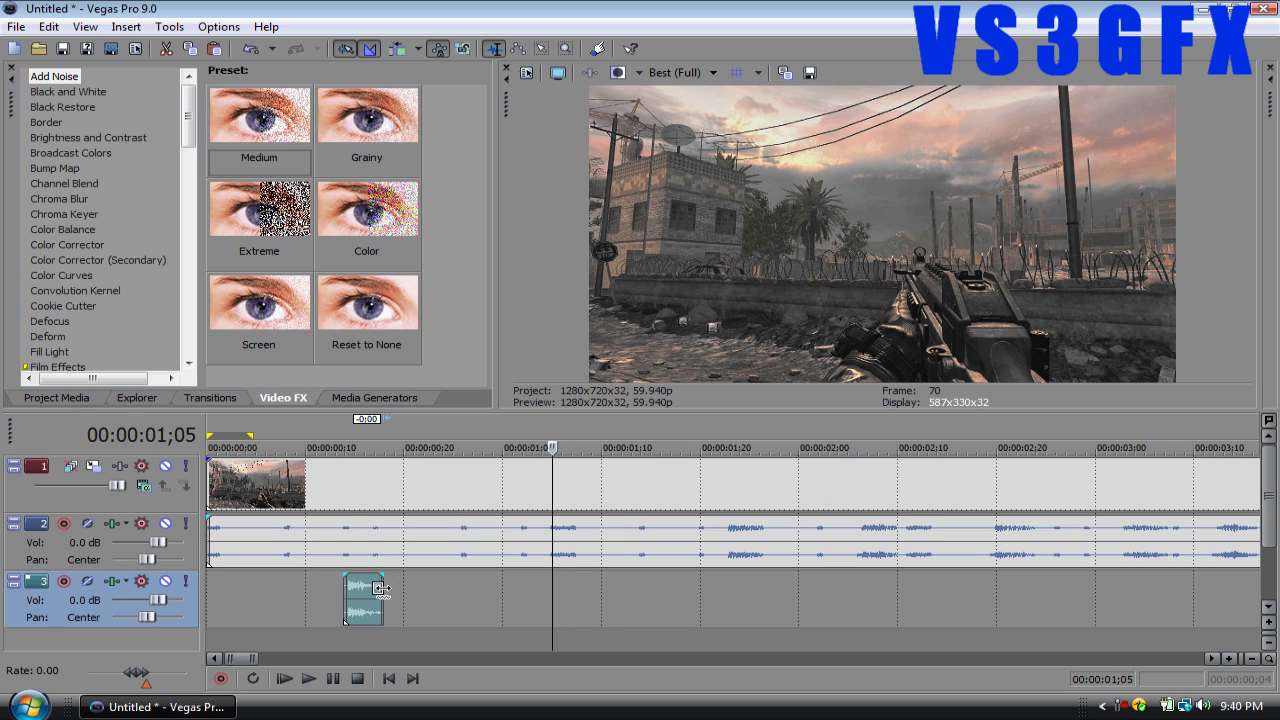
Trim the end of the track 3 sound event further, to about 00:00:00;17
click(367, 592)
scroll(367, 597, up, 2)
scroll(367, 587, up, 1)
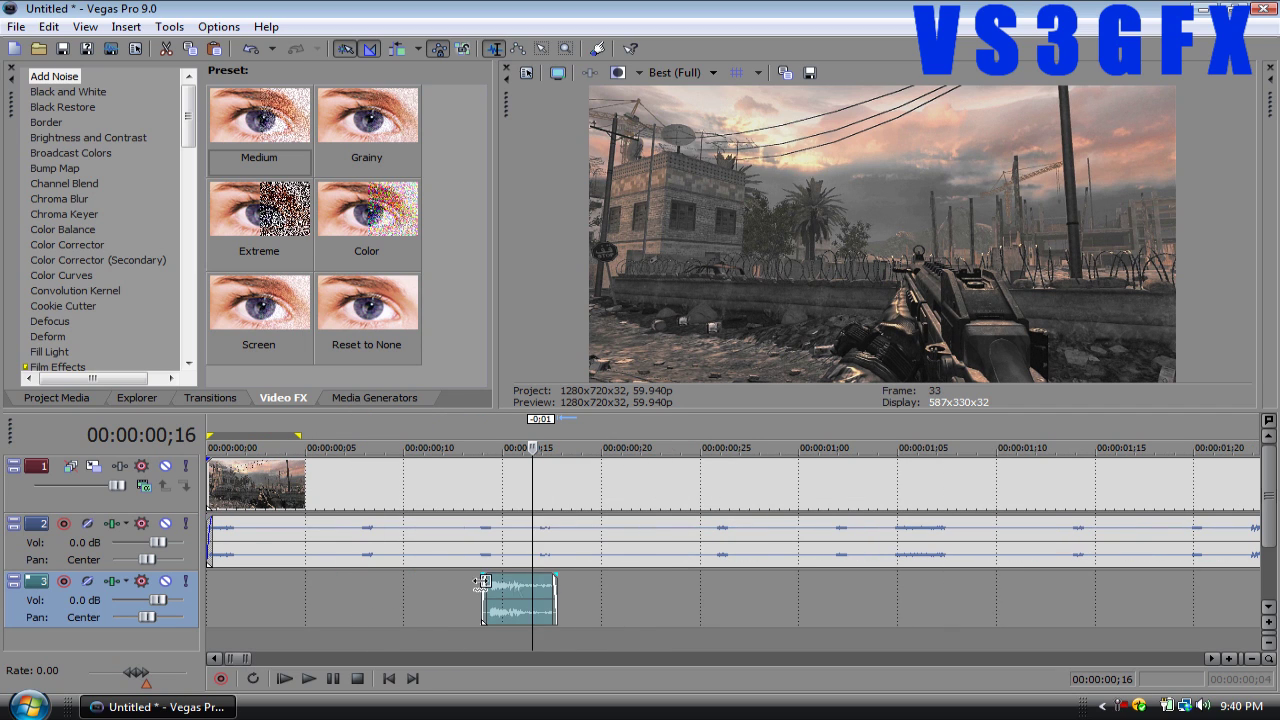
drag(557, 600, 542, 589)
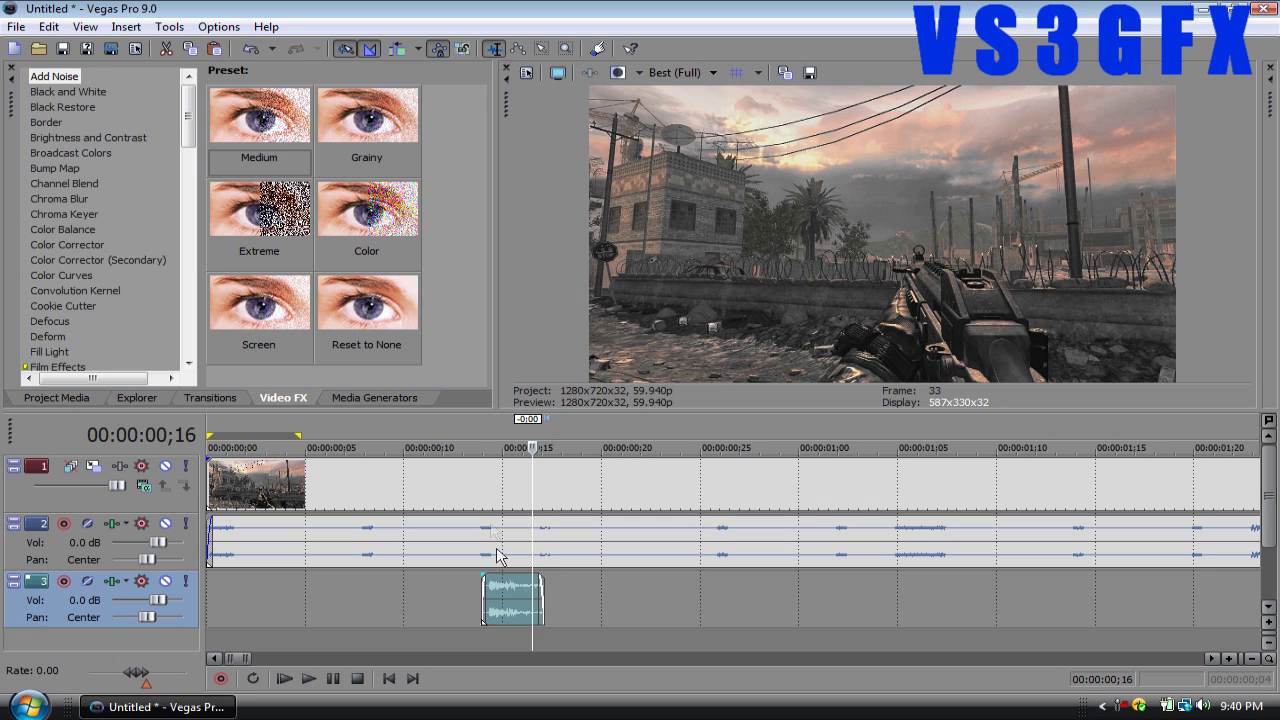
Play the region from 00:00:00;14 to 00:00:00;17 and extend the end of the track 3 sound event slightly
drag(482, 436, 541, 437)
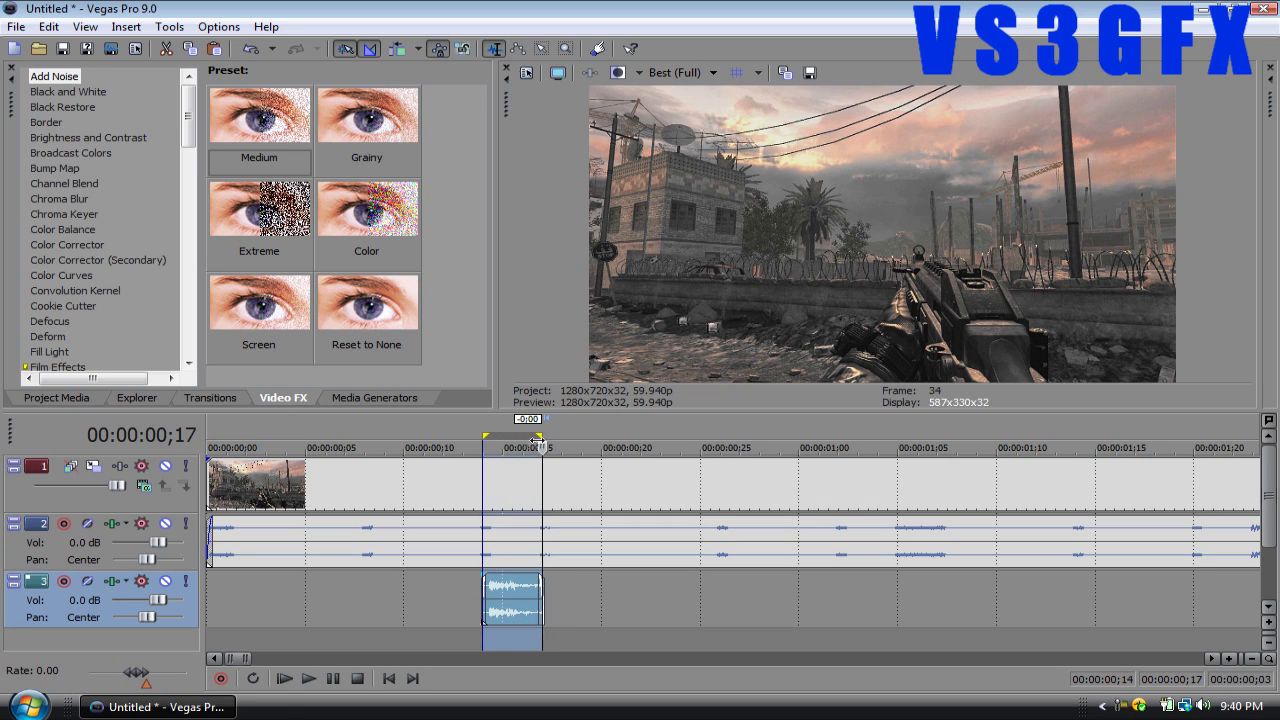
click(310, 679)
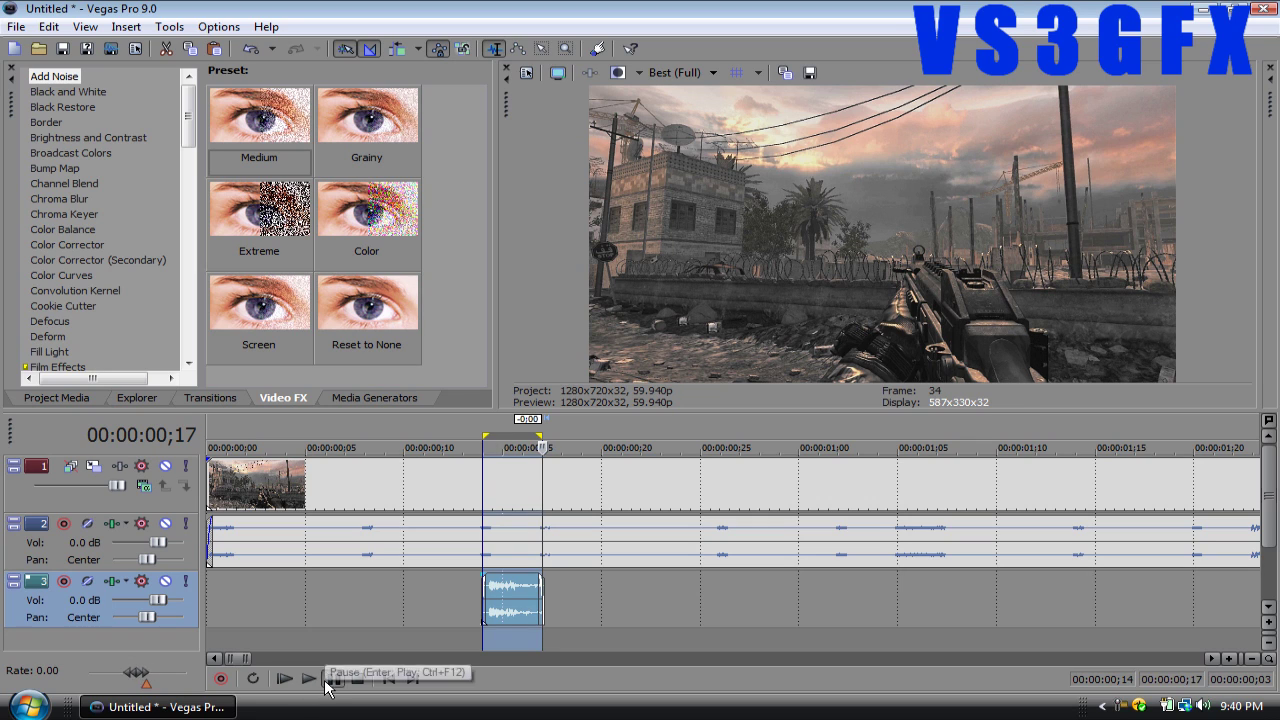
click(331, 679)
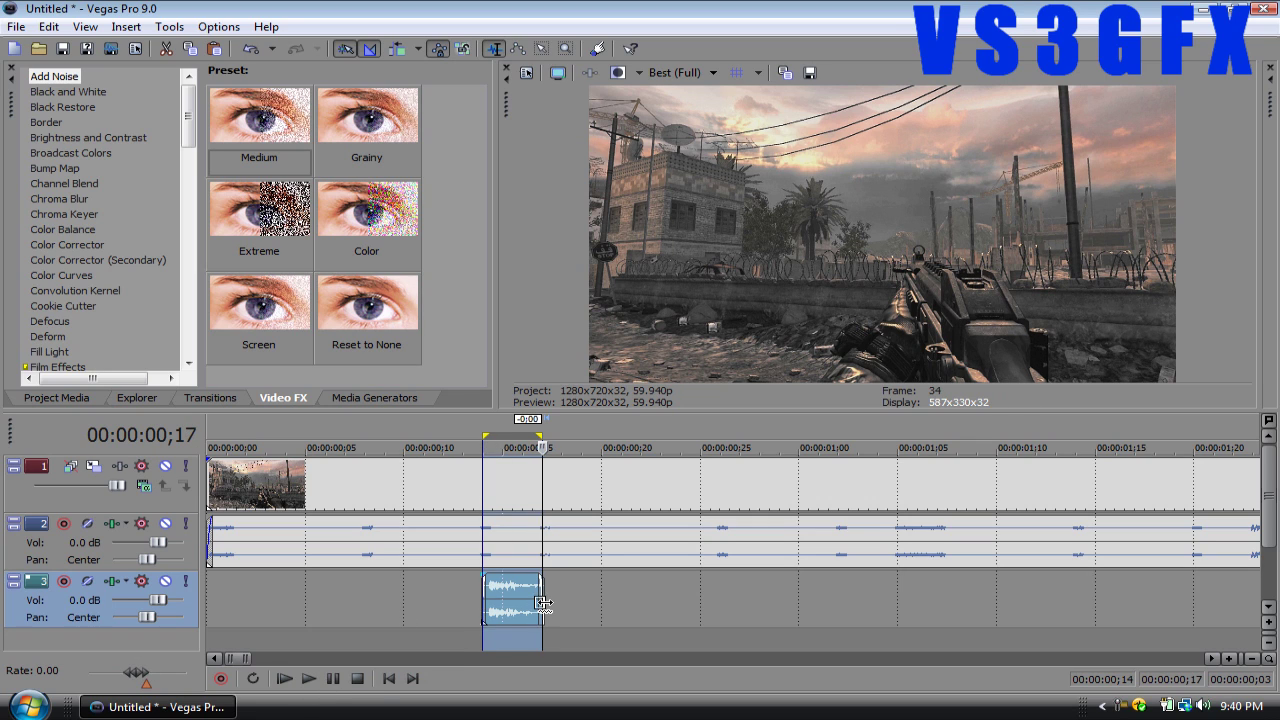
drag(543, 603, 549, 601)
click(521, 593)
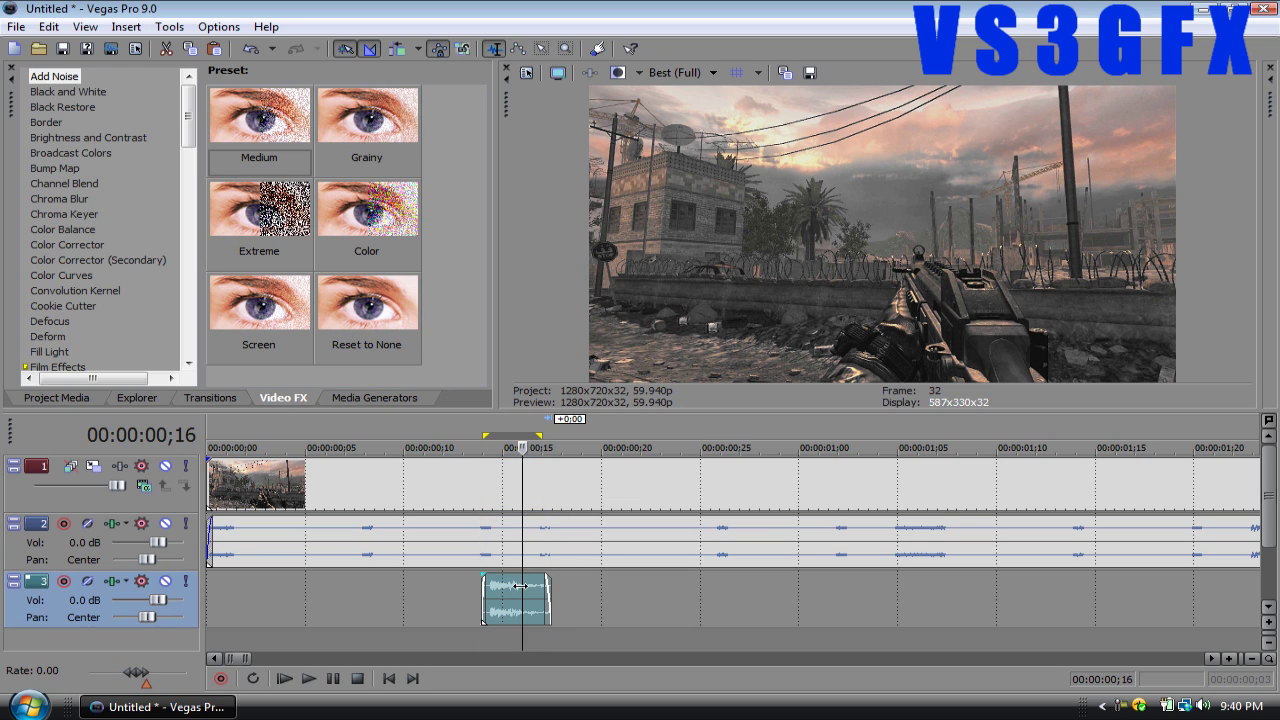
key(Right)
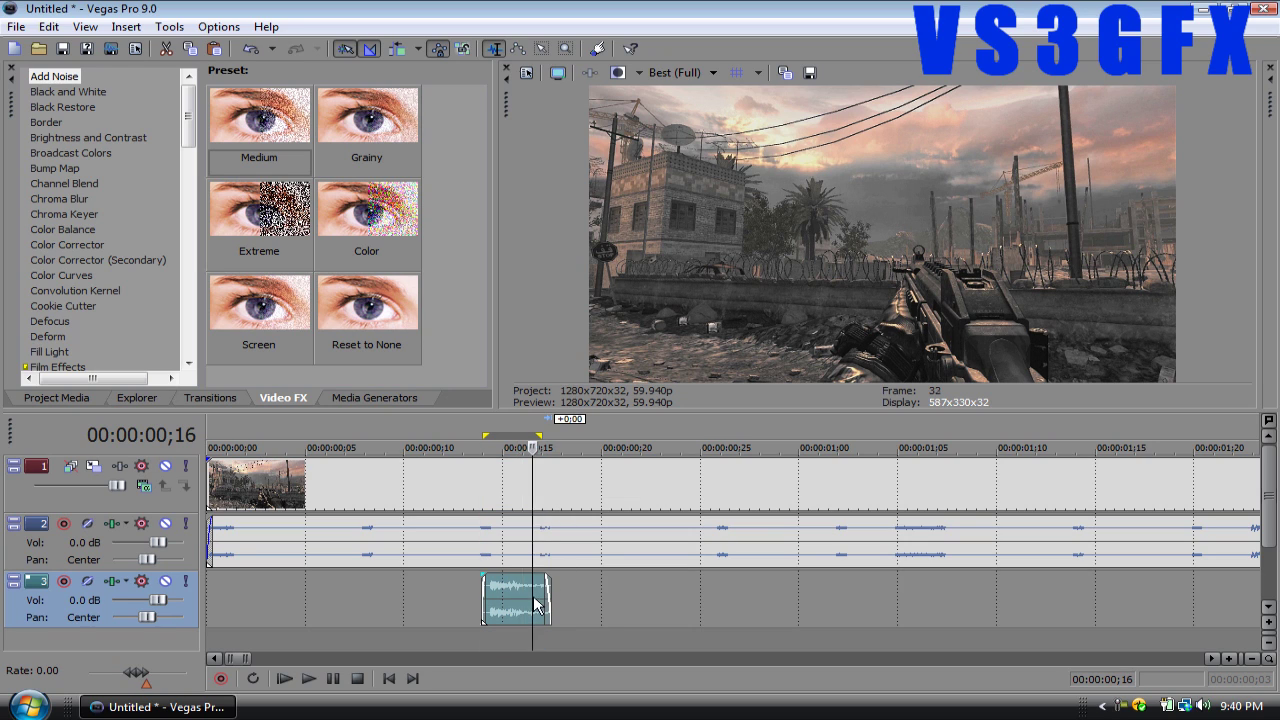
Move the short sound event to 00:00:01;05 and paste a copy of it on the music beat at 00:00:01;23
click(898, 593)
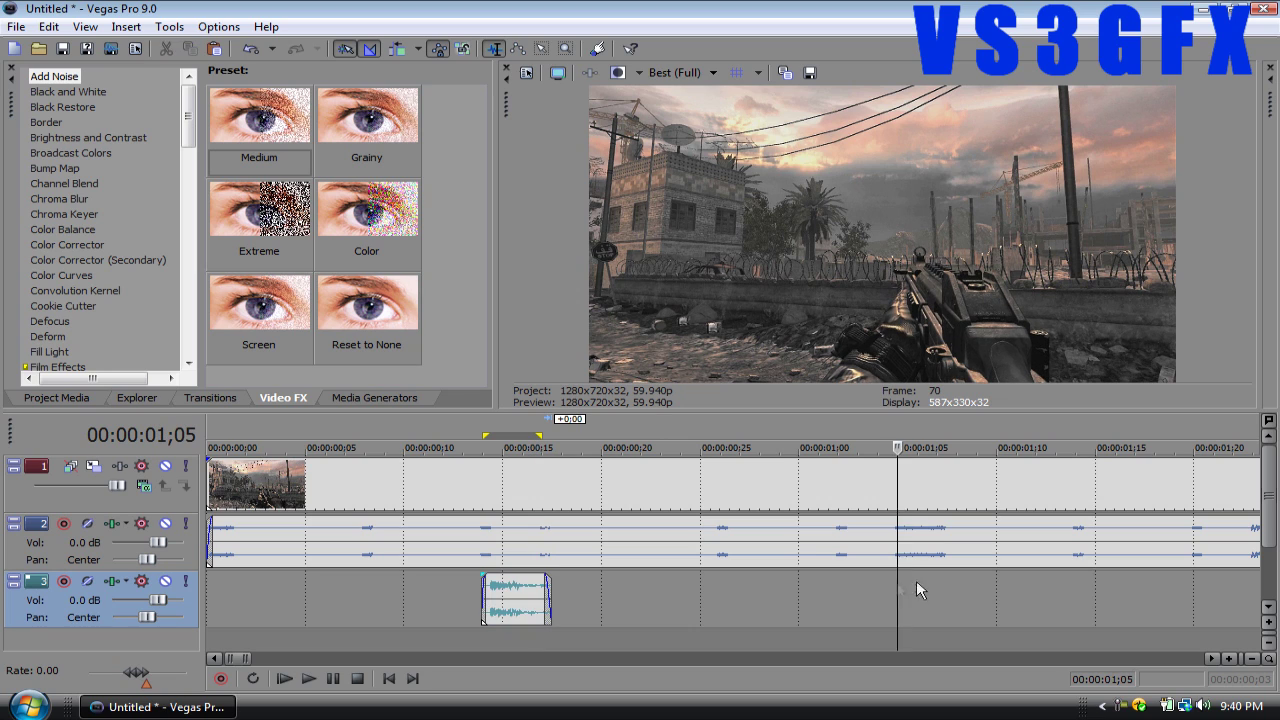
drag(497, 605, 898, 610)
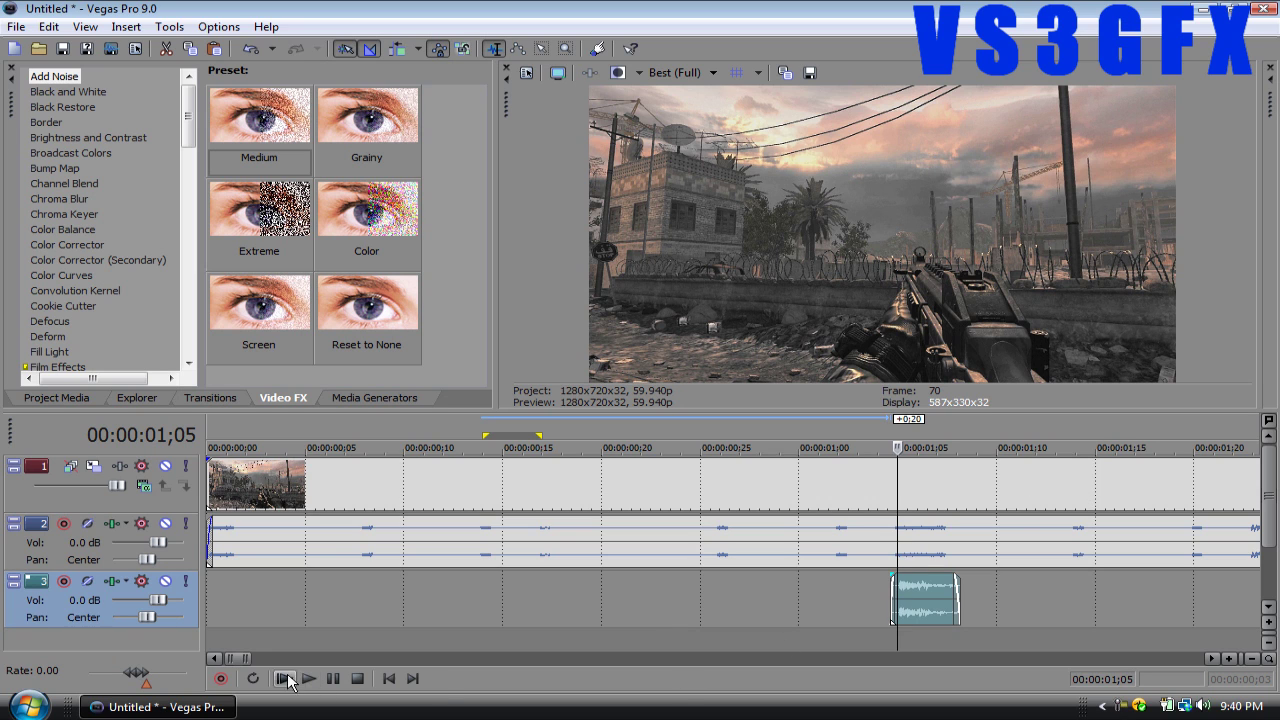
drag(240, 660, 249, 661)
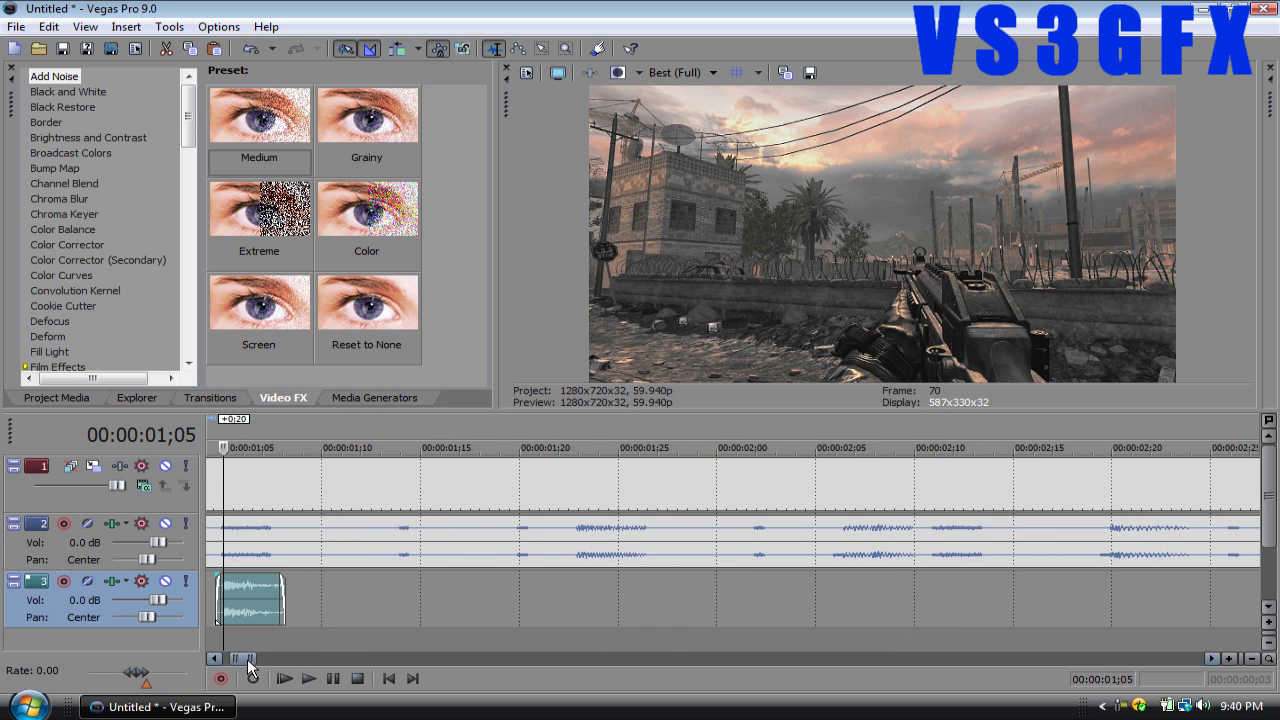
click(579, 601)
key(ctrl+v)
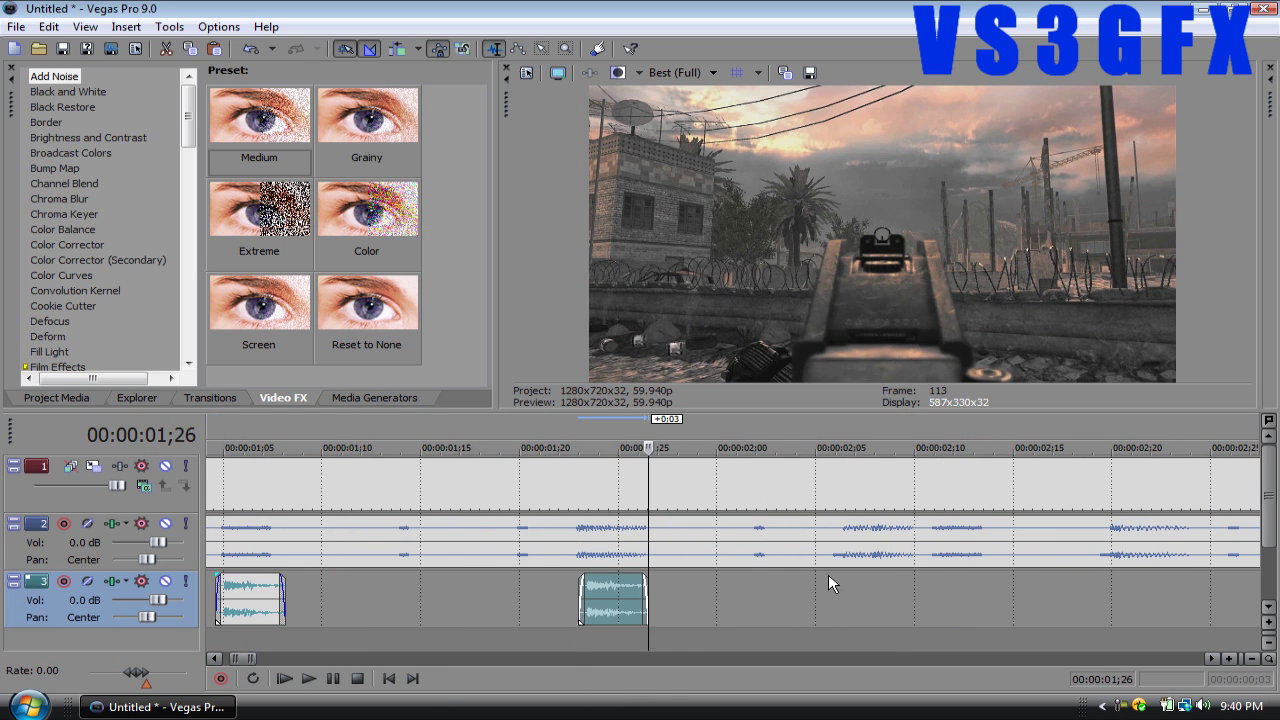
Play the section with the pasted sound and paste another copy on the beat at 00:00:02;06 on track 3
click(341, 445)
click(305, 684)
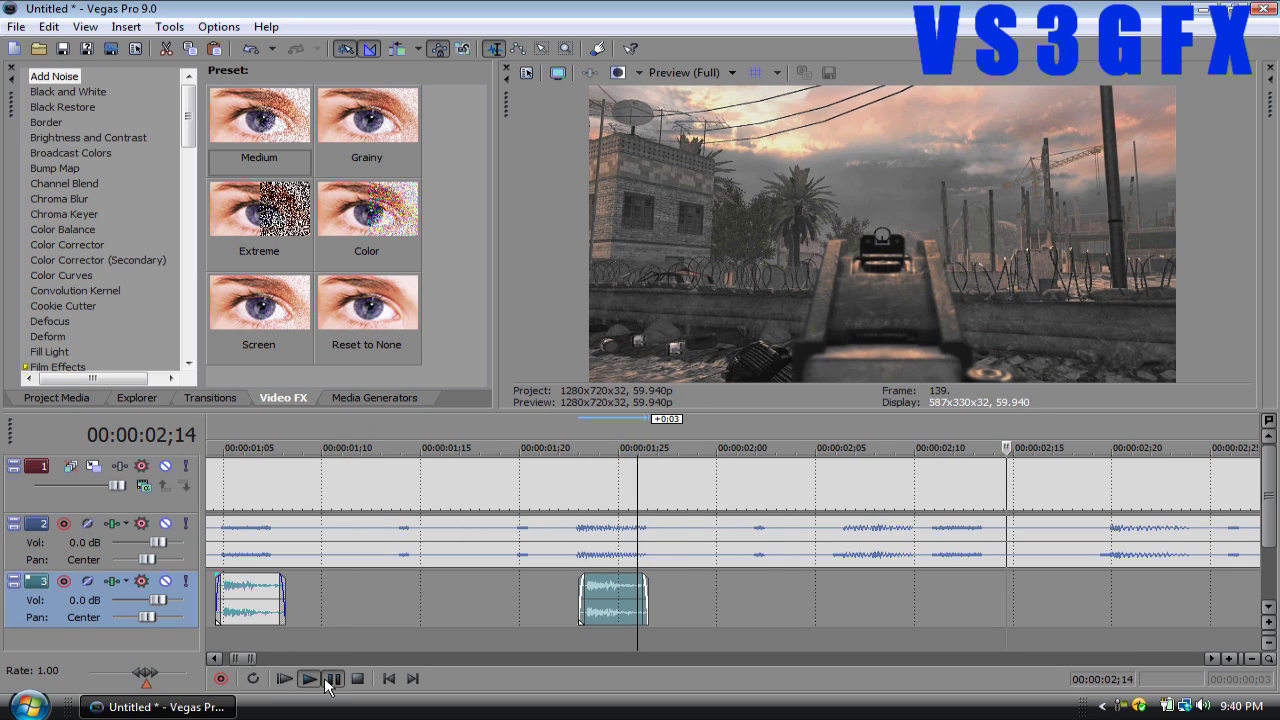
click(330, 680)
click(830, 590)
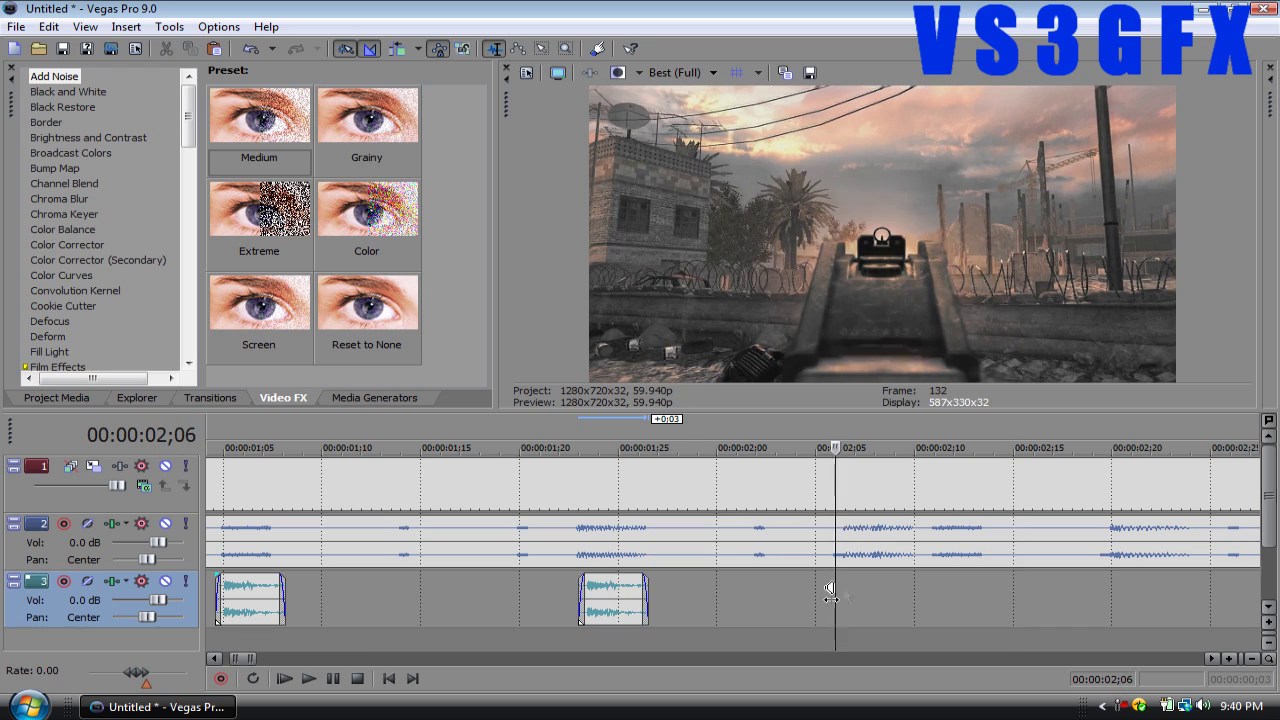
key(ctrl+v)
Delete the sound event at 00:00:01;05 and play back the remaining copies with the music
click(258, 590)
key(Left)
key(Left)
key(Left)
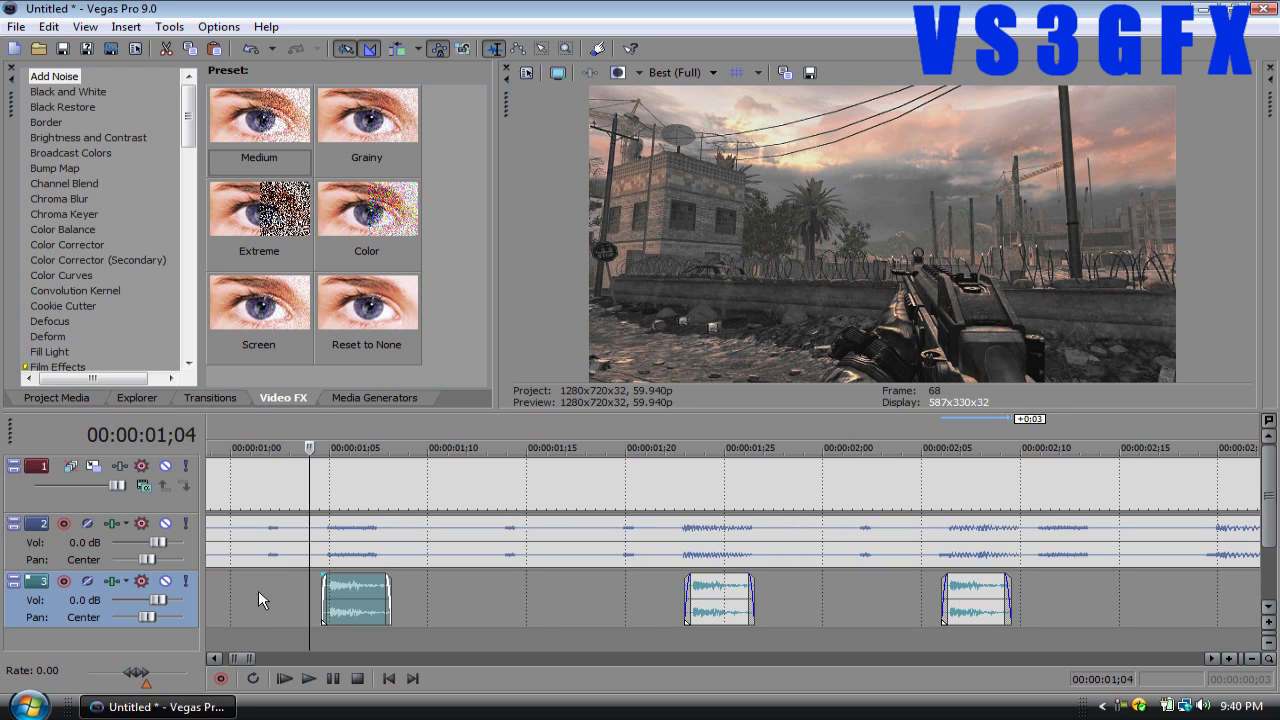
key(Delete)
click(308, 678)
click(336, 678)
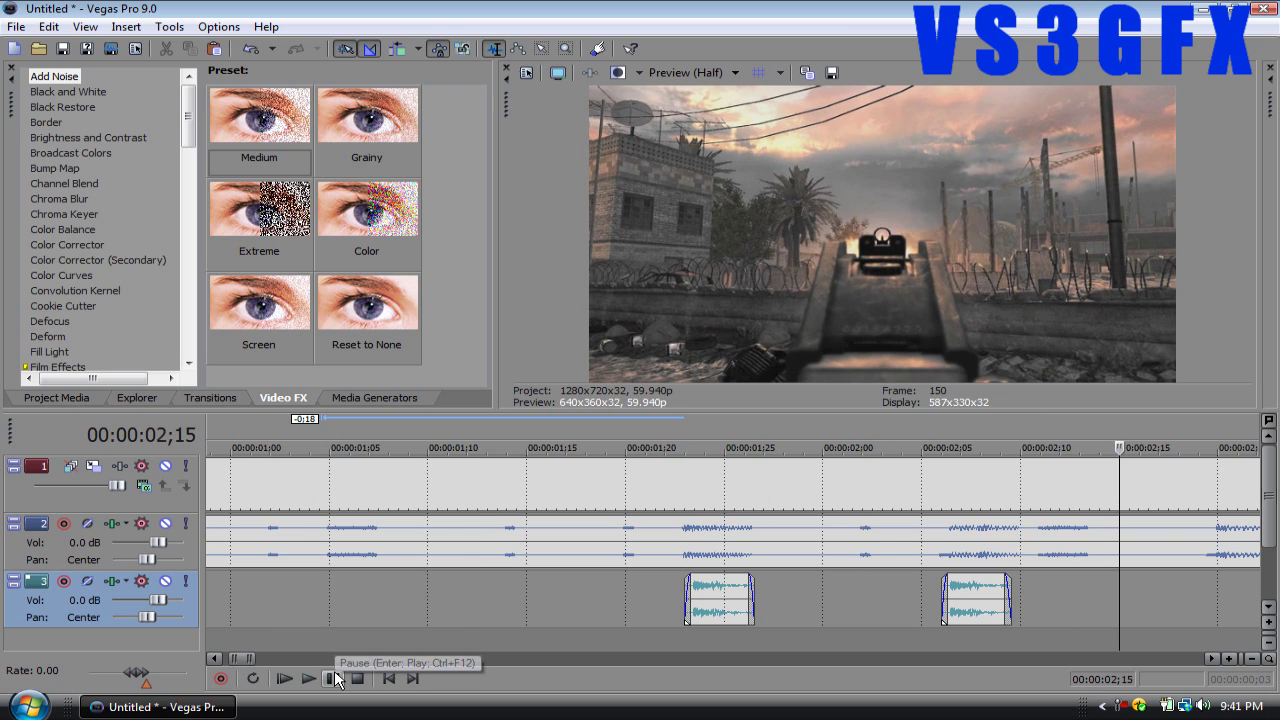
Play from 00:00:01;21 and paste a copy of the sound on the beat at about 00:00:02;20 on track 3
key(Down)
key(Down)
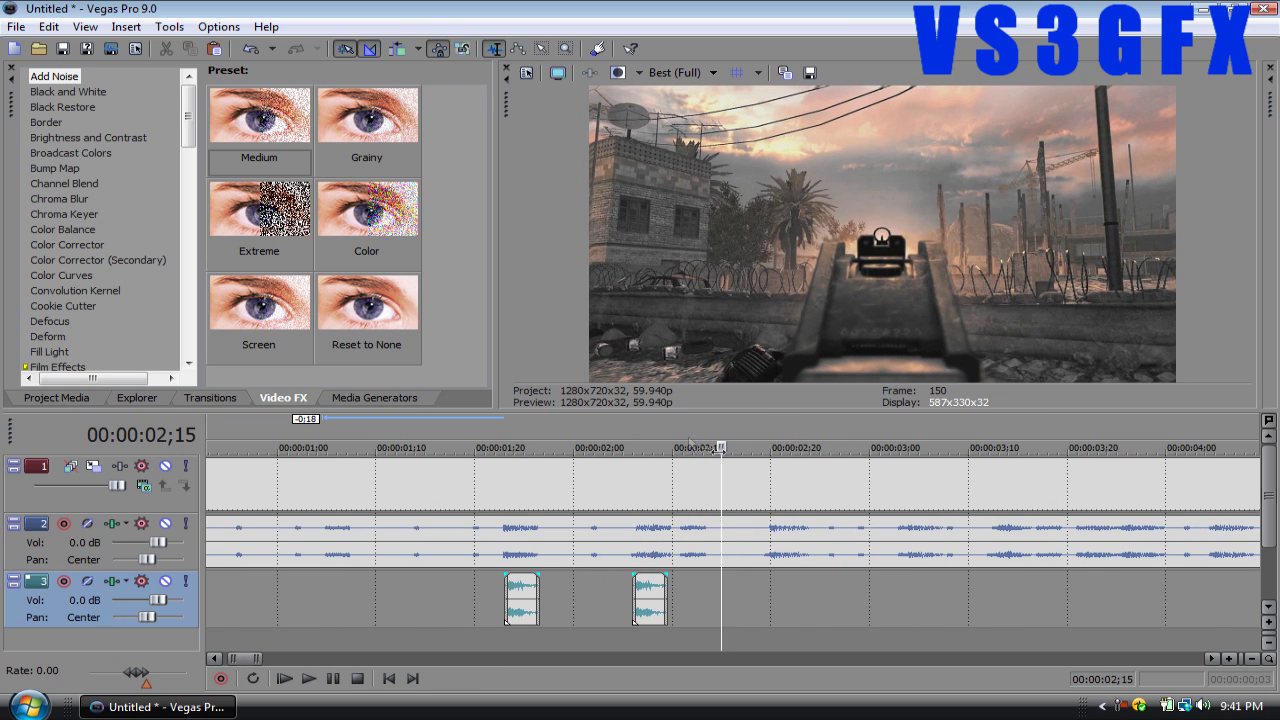
click(484, 422)
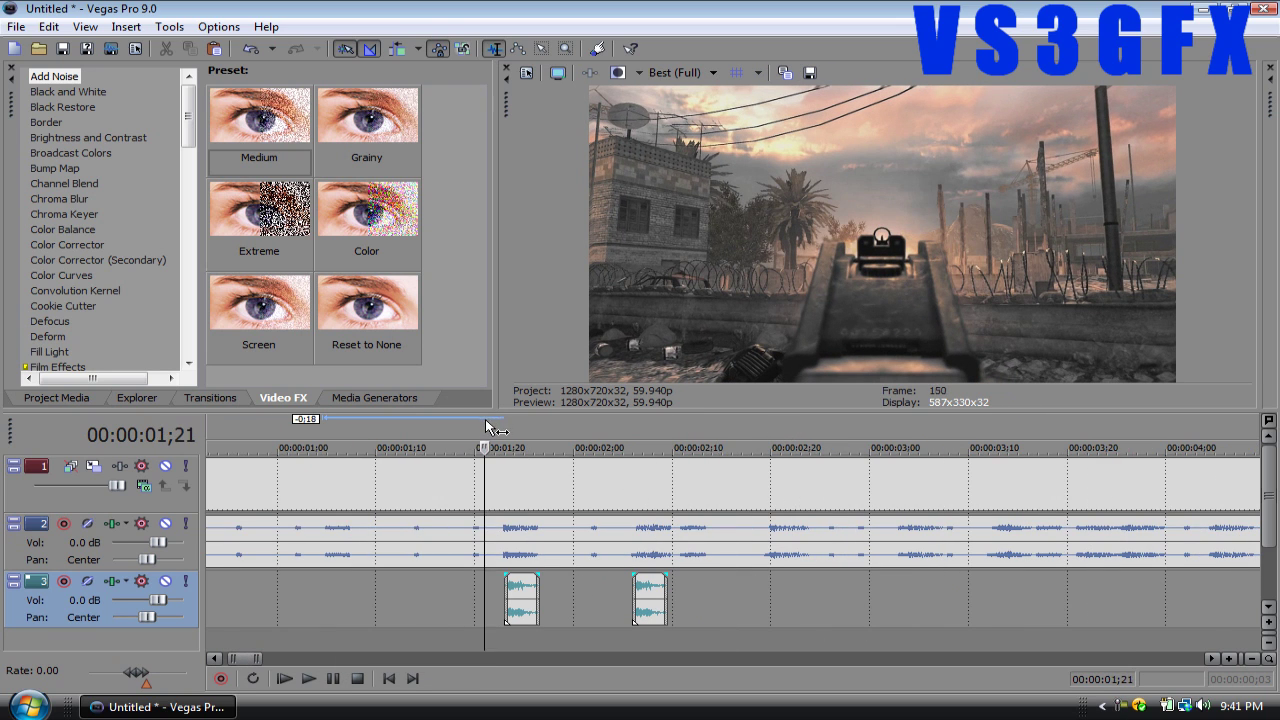
click(310, 679)
click(333, 678)
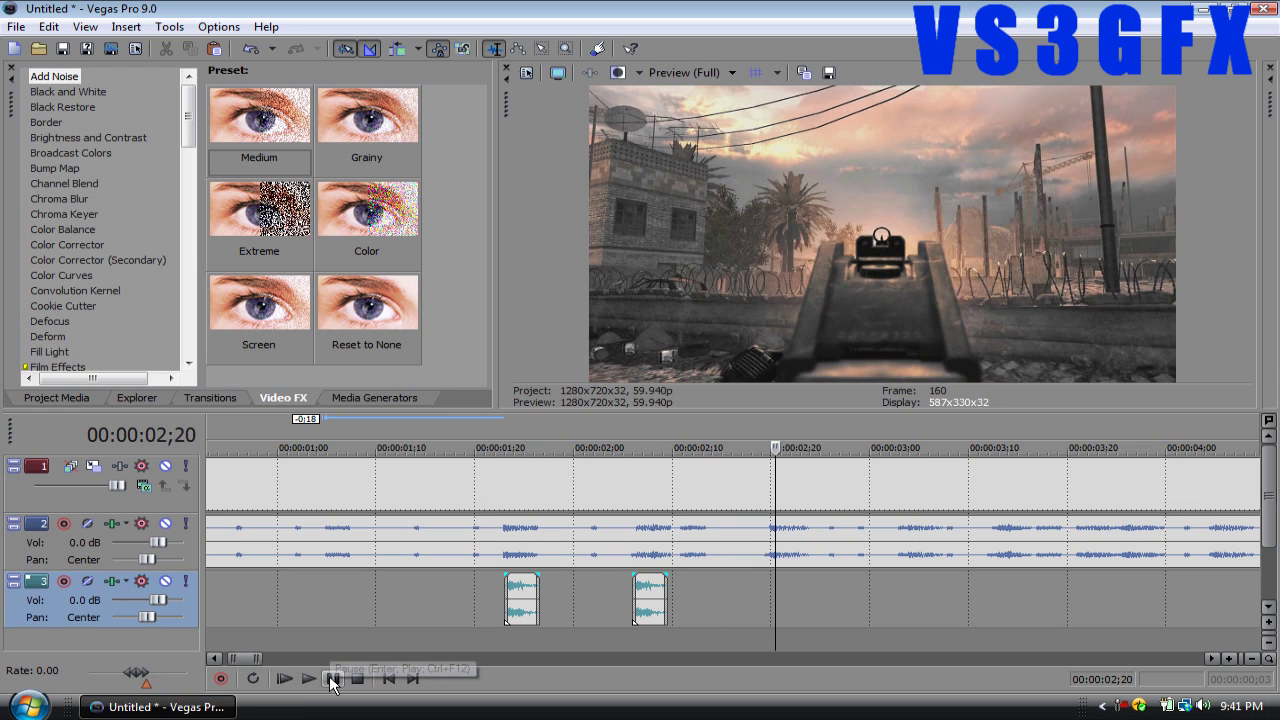
click(764, 587)
key(ctrl+v)
Paste copies of the sound on track 3 at the music beats from about 00:00:03;02 to 00:00:04;22
click(892, 578)
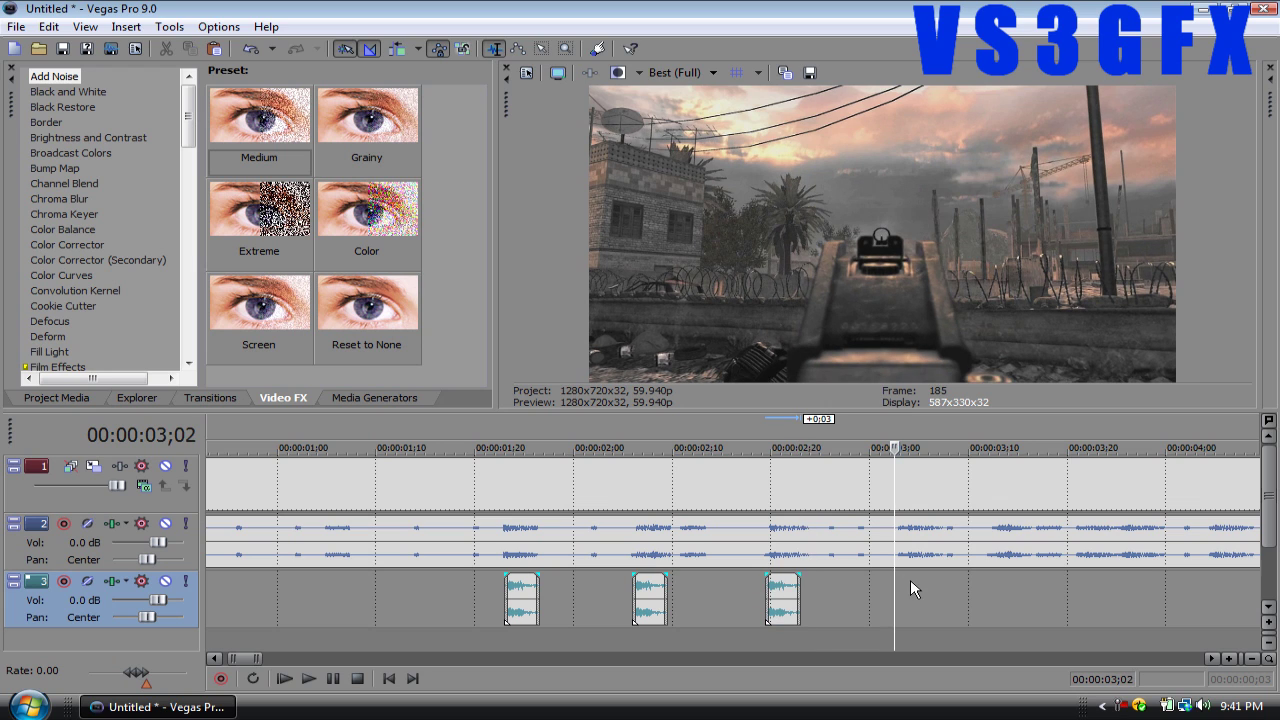
key(ctrl+v)
key(ctrl+v)
click(1074, 596)
key(ctrl+v)
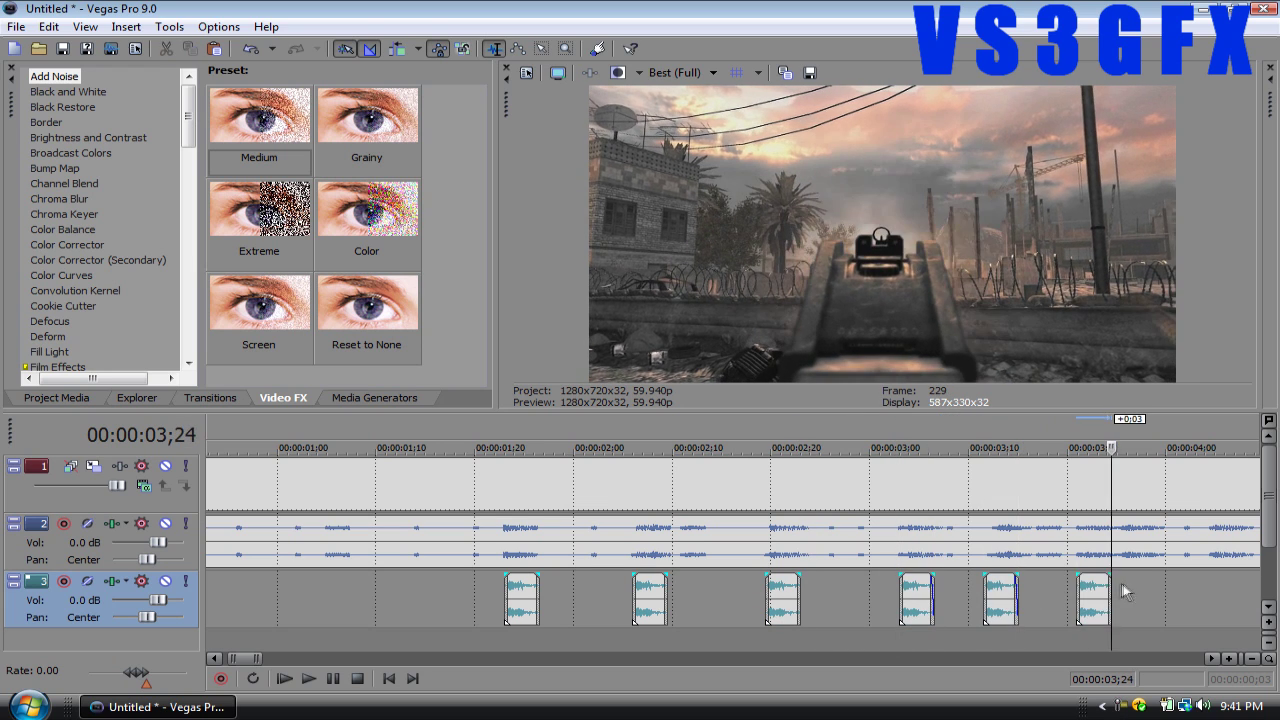
key(ctrl+v)
click(309, 678)
scroll(737, 491, down, 3)
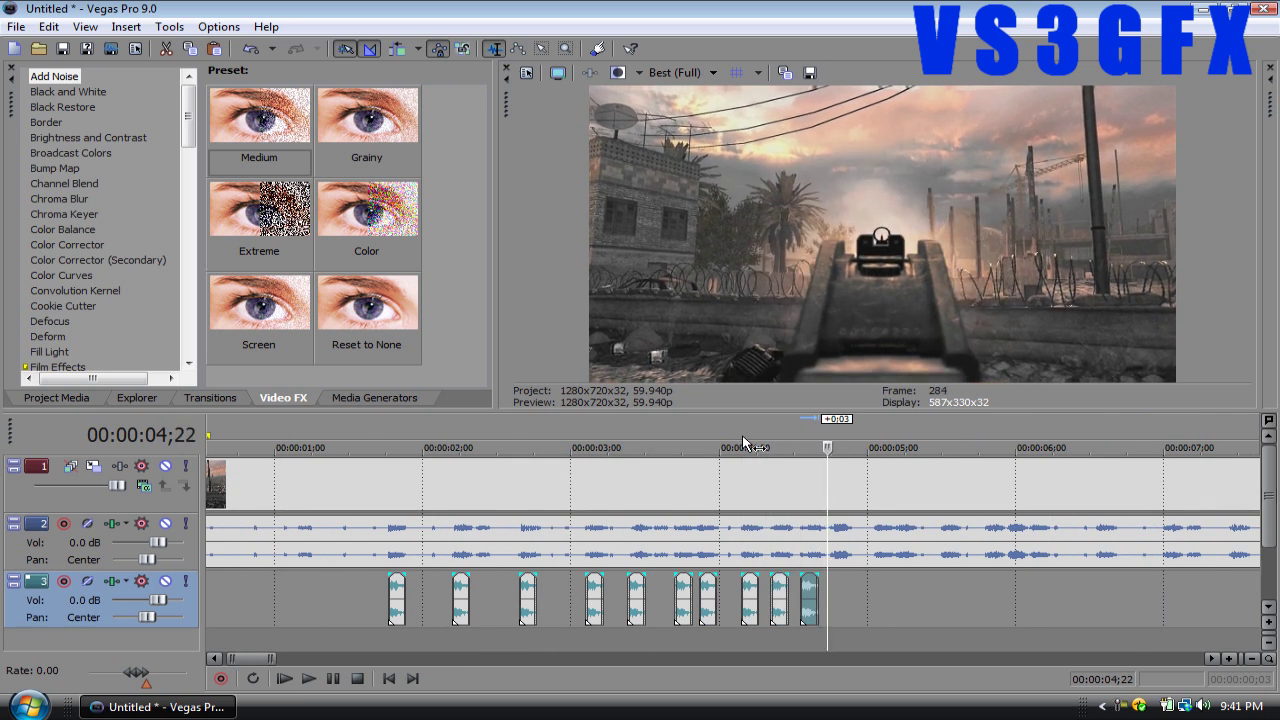
scroll(742, 435, up, 3)
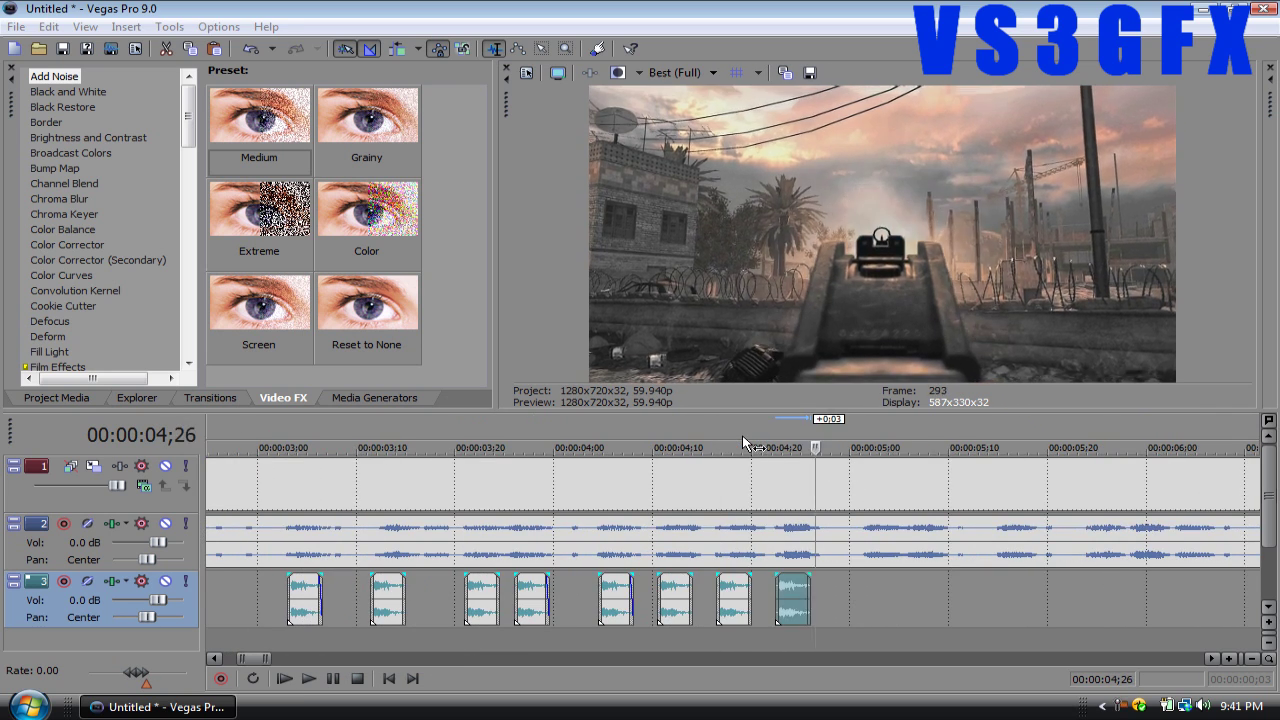
Play the opening section up to 00:00:04;26 to check the pasted sounds against the music
scroll(742, 435, down, 5)
click(312, 679)
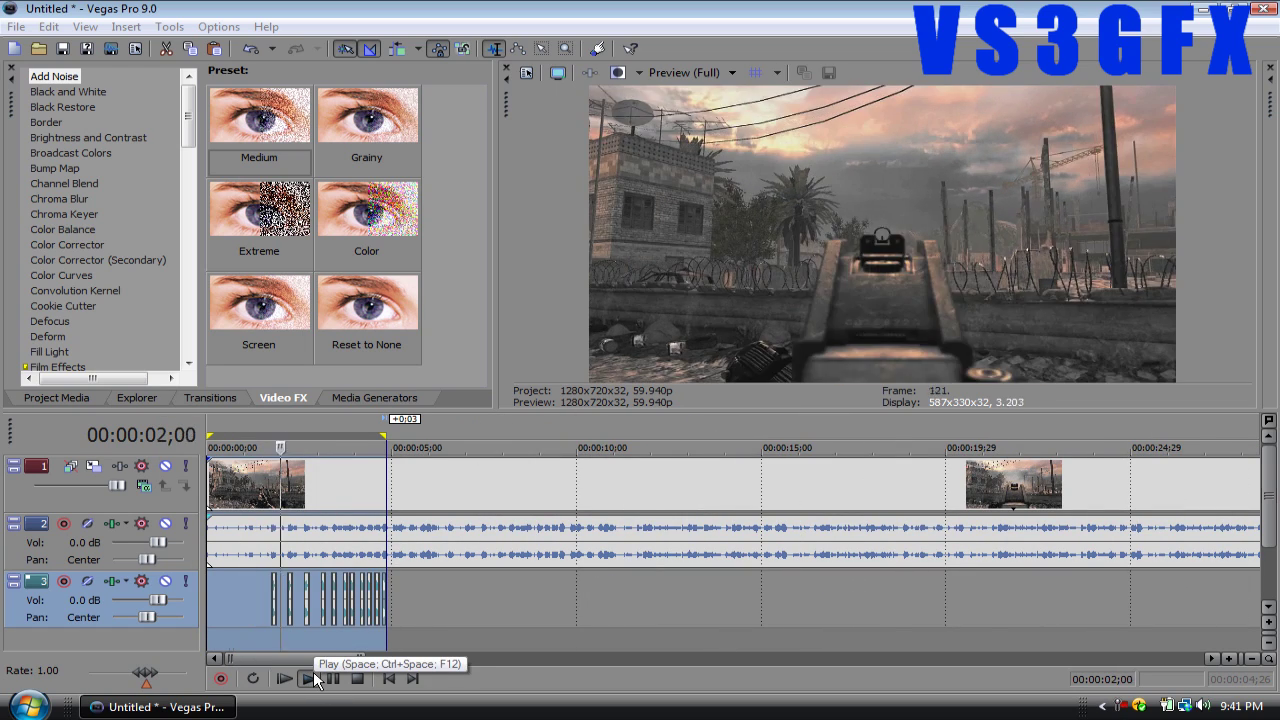
scroll(333, 669, up, 5)
click(333, 679)
Paste more copies of the sound on track 3 at the music beats from about 00:00:05;01 to 00:00:06;03
key(ctrl+v)
click(829, 587)
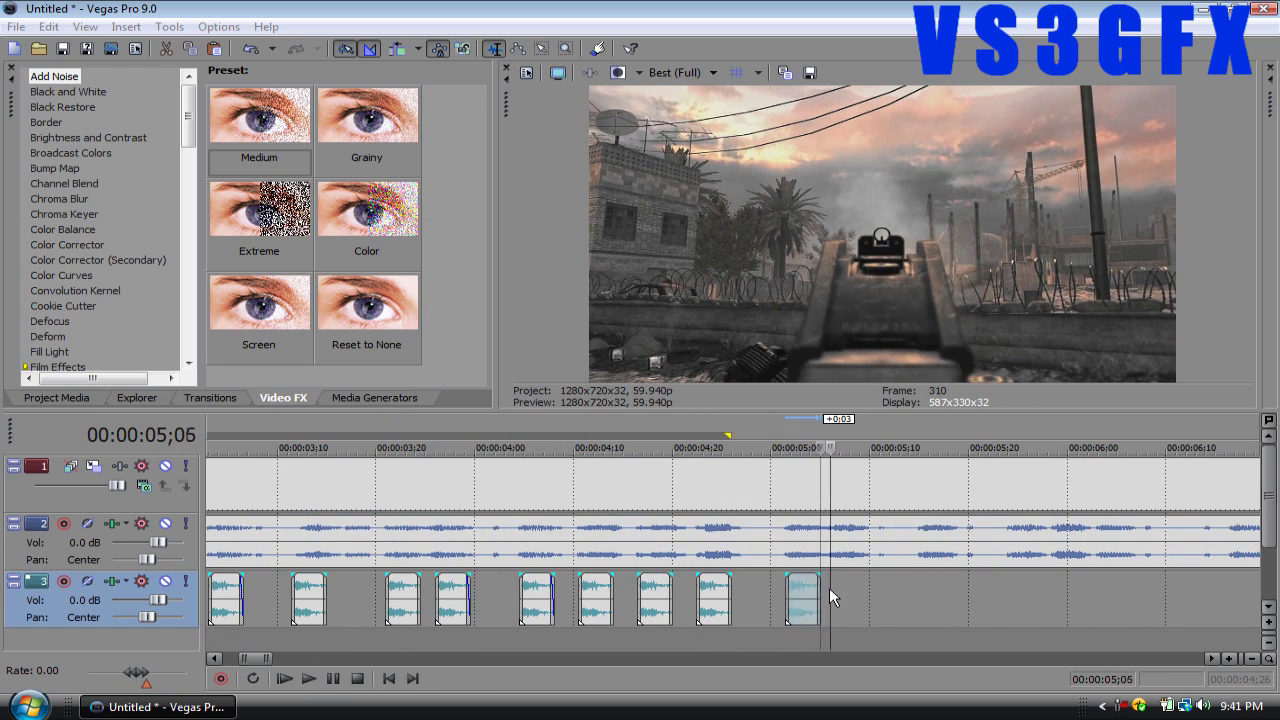
key(ctrl+v)
click(916, 589)
key(ctrl+v)
click(1006, 591)
key(ctrl+v)
click(1052, 595)
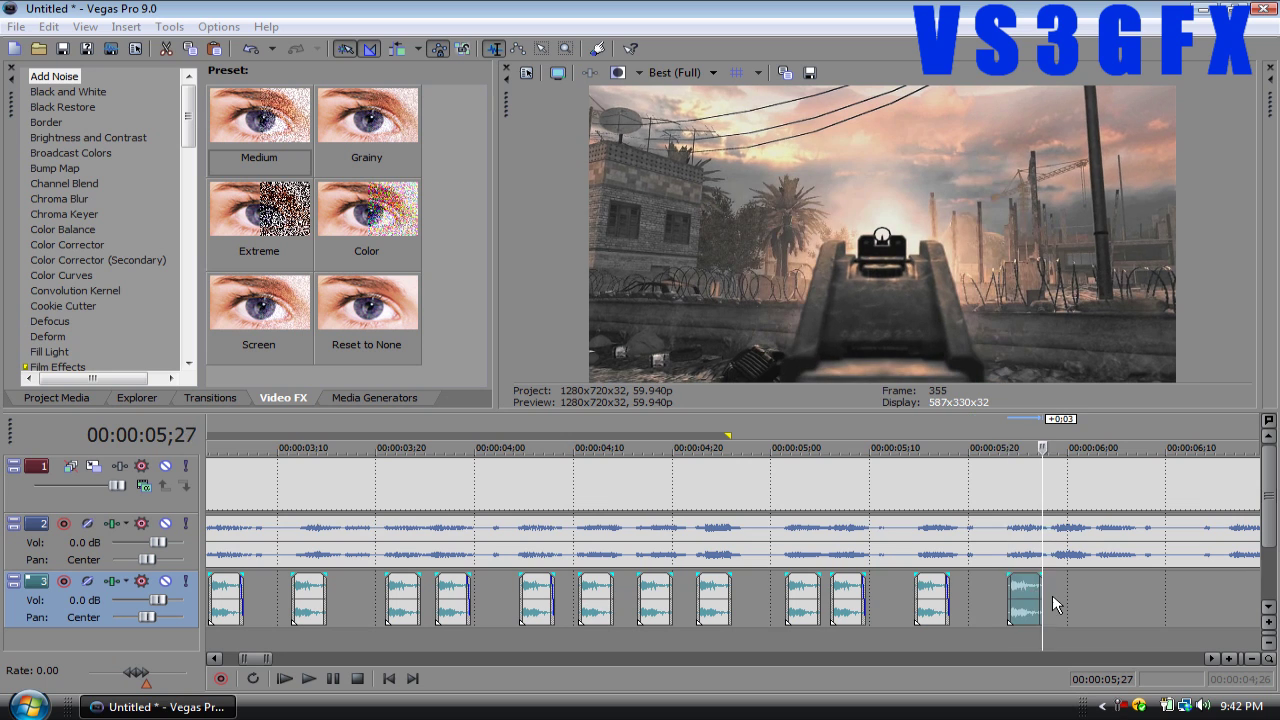
key(ctrl+v)
click(1094, 596)
key(ctrl+v)
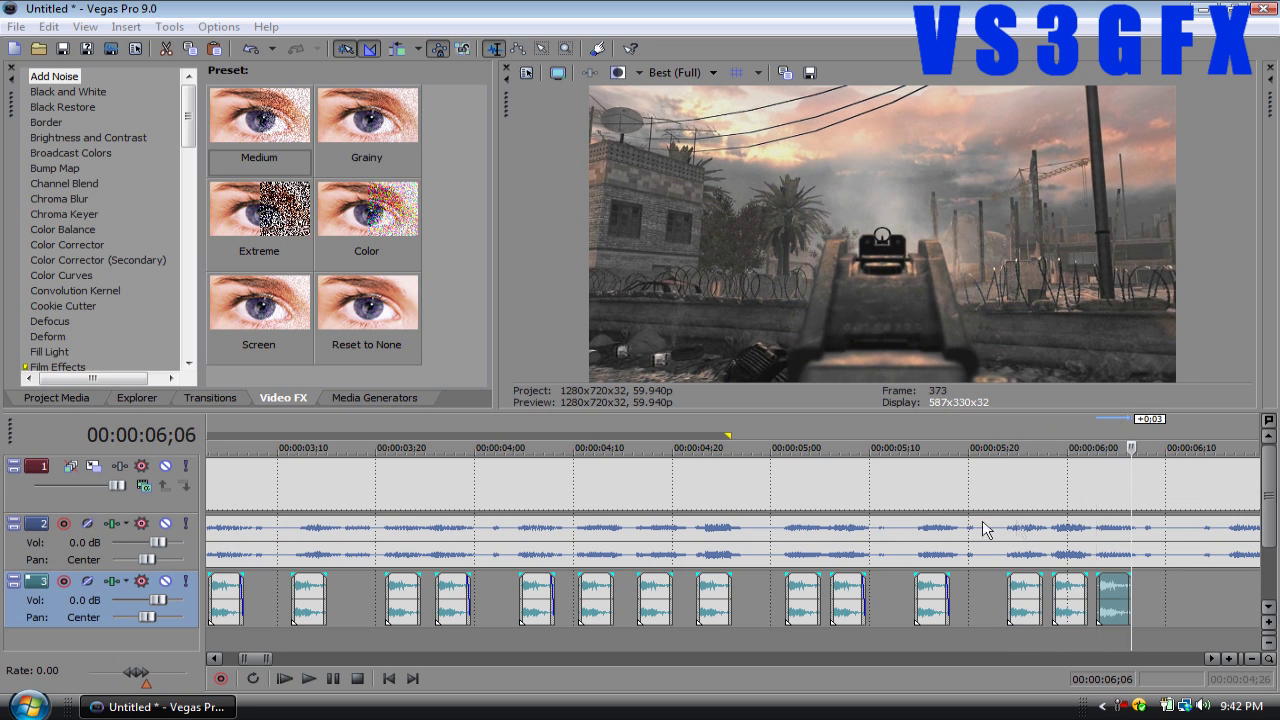
Play the timeline from 00:00:01;23 to about 00:00:06;12 to check all the pasted sounds against the music
scroll(571, 466, down, 6)
click(337, 447)
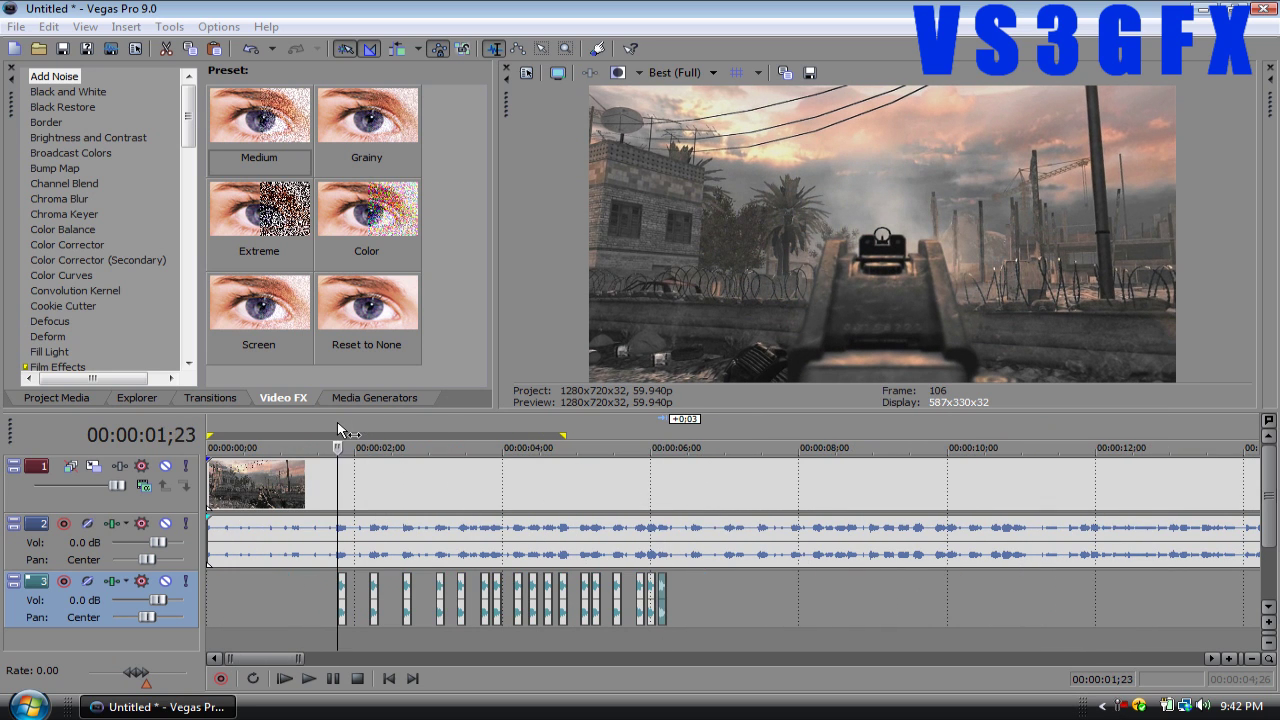
click(310, 679)
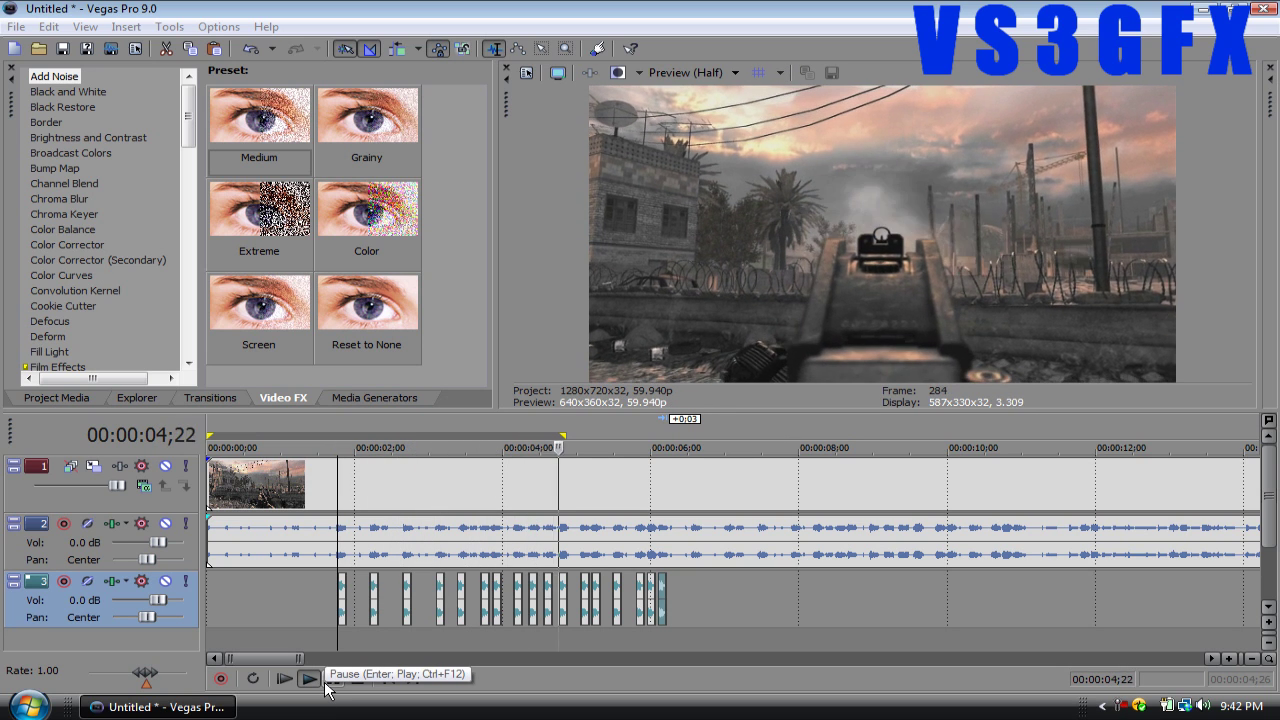
click(325, 683)
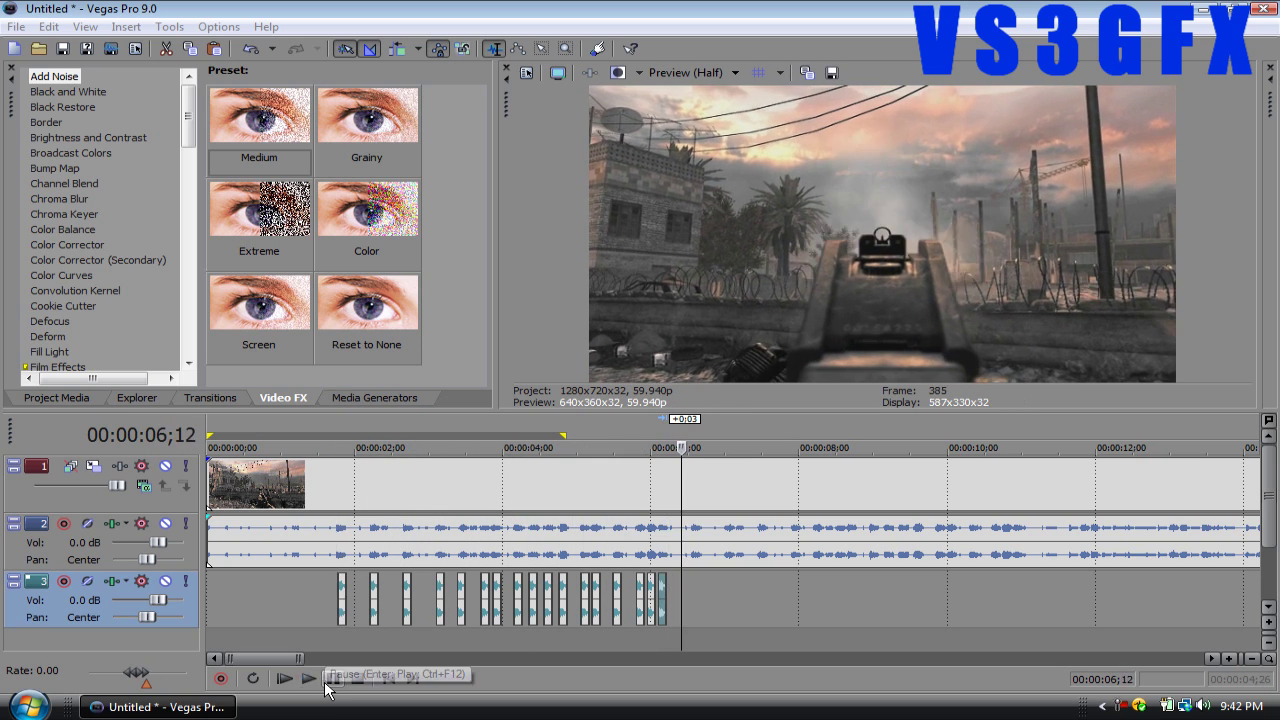
Step back and forth frame by frame through the gameplay, ending at 00:00:02;06, to examine where a gunshot starts
click(331, 429)
key(Left)
key(Left)
key(Left)
key(Left)
key(Left)
key(Left)
key(Left)
key(Left)
key(Left)
key(Left)
key(Left)
key(Left)
key(Left)
key(Left)
key(Left)
key(Left)
key(Right)
key(Right)
key(Right)
key(Right)
key(Right)
key(Right)
key(Right)
key(Right)
key(Right)
key(Right)
key(Right)
key(Right)
key(Right)
key(Right)
key(Right)
key(Right)
key(Right)
key(Right)
key(Right)
key(Right)
key(Right)
key(Right)
key(Right)
key(Right)
key(Right)
key(Right)
key(Right)
key(Right)
key(Right)
key(Right)
key(Right)
key(Right)
key(Right)
key(Right)
key(Right)
key(Right)
key(Right)
key(Right)
key(Right)
key(Right)
key(Right)
key(Right)
key(Right)
key(Right)
key(Right)
key(Left)
key(Left)
key(Left)
key(Left)
key(Left)
key(Left)
key(Left)
key(Left)
key(Left)
key(Left)
key(Left)
key(Left)
key(Left)
key(Left)
key(Left)
key(Left)
key(Left)
key(Left)
key(Left)
key(Left)
key(Left)
key(Left)
key(Left)
key(Right)
key(Right)
key(Right)
key(Right)
key(Left)
key(Left)
key(Left)
key(Left)
key(Left)
key(Left)
key(Left)
key(Left)
key(Right)
key(Right)
key(Right)
key(Right)
key(Right)
key(Right)
key(Right)
key(Right)
key(Right)
key(Right)
key(Right)
key(Right)
key(Right)
key(Right)
key(Right)
key(Right)
key(Right)
key(Right)
key(Left)
key(Left)
key(Left)
key(Left)
key(Left)
key(Left)
key(Left)
key(Left)
key(Left)
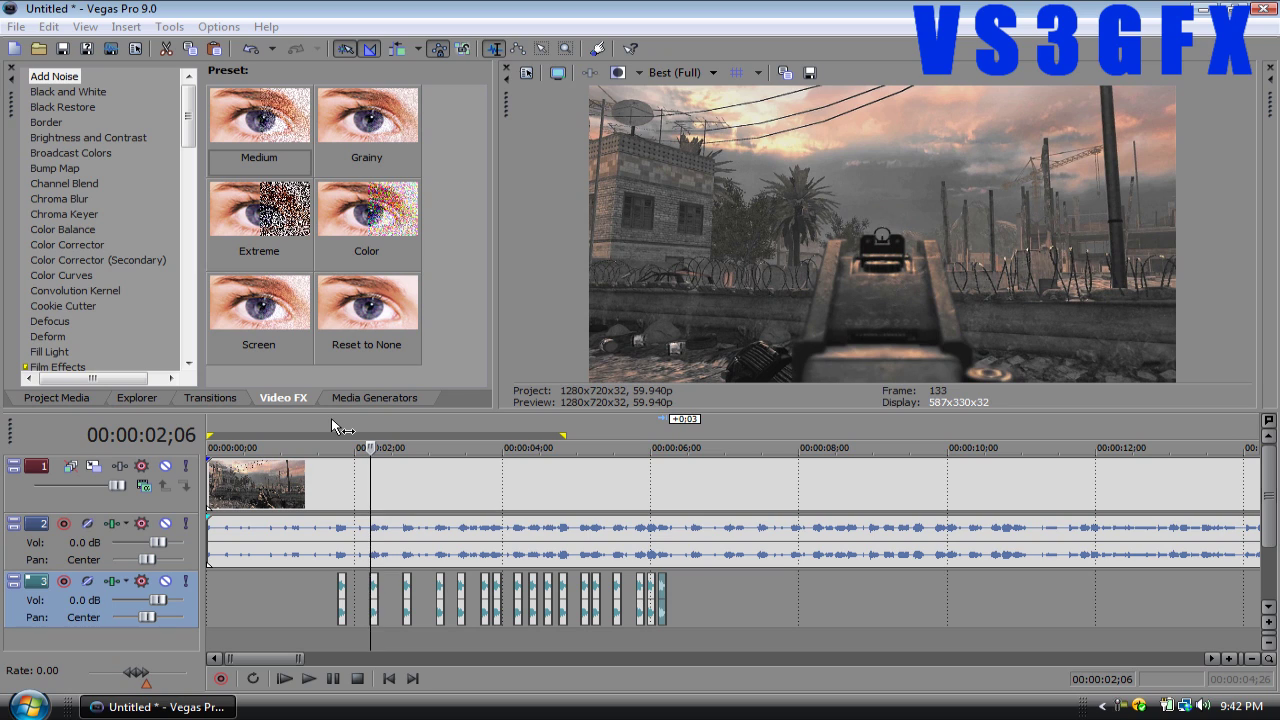
Split the gameplay video on track 1 at 00:00:02;06
click(370, 482)
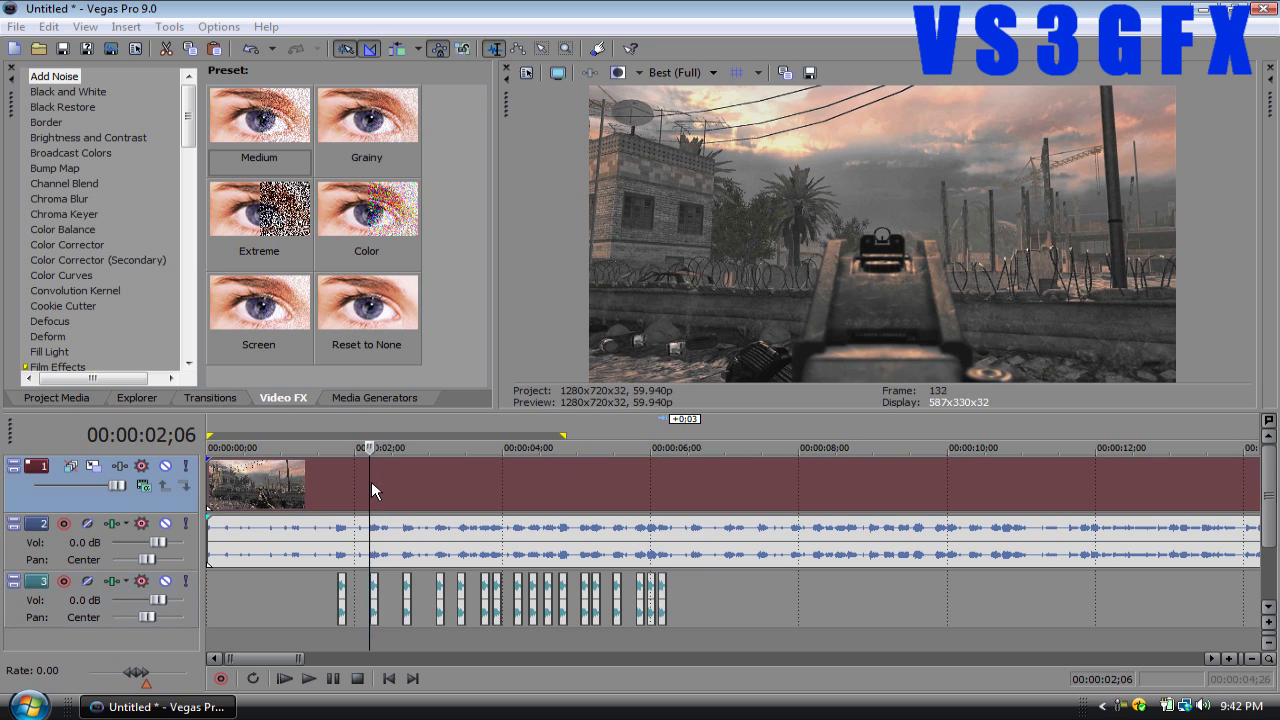
key(Left)
key(Right)
key(Right)
key(Left)
key(s)
Split the gameplay video on track 1 at 00:00:02;24, 00:00:03;11 and about 00:00:03;26
key(space)
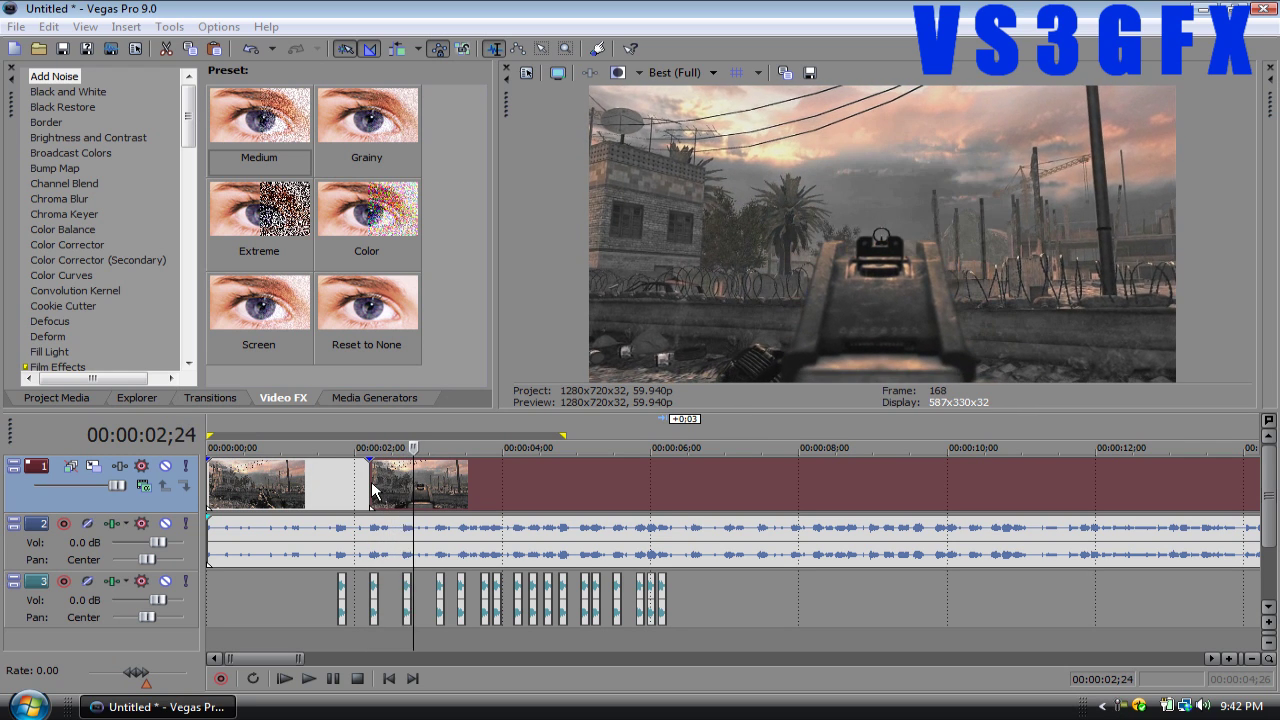
key(ctrl+v)
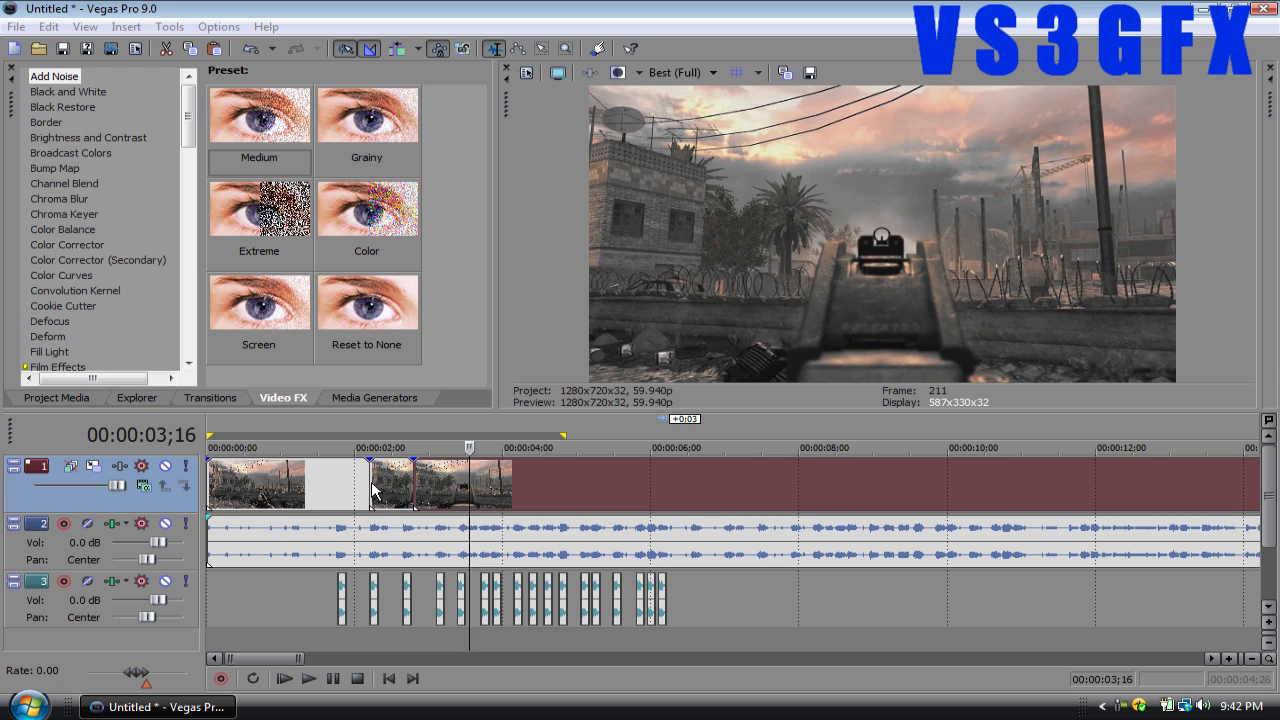
key(j)
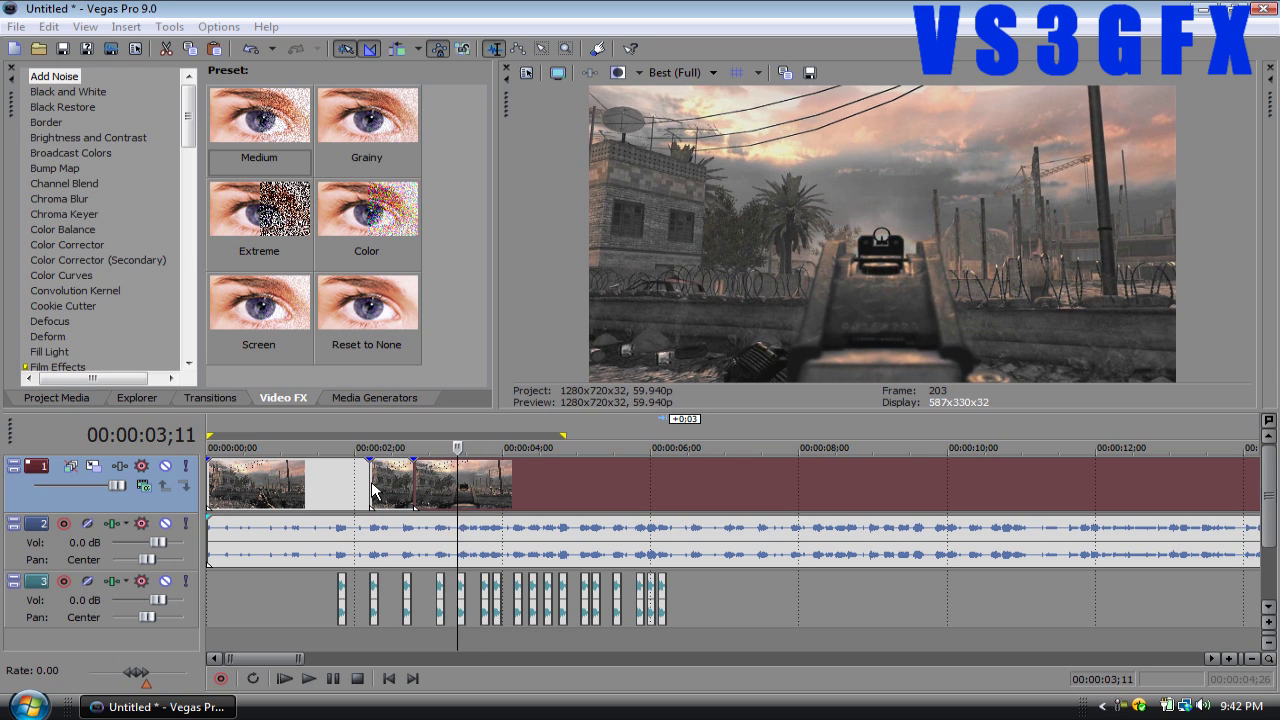
key(l)
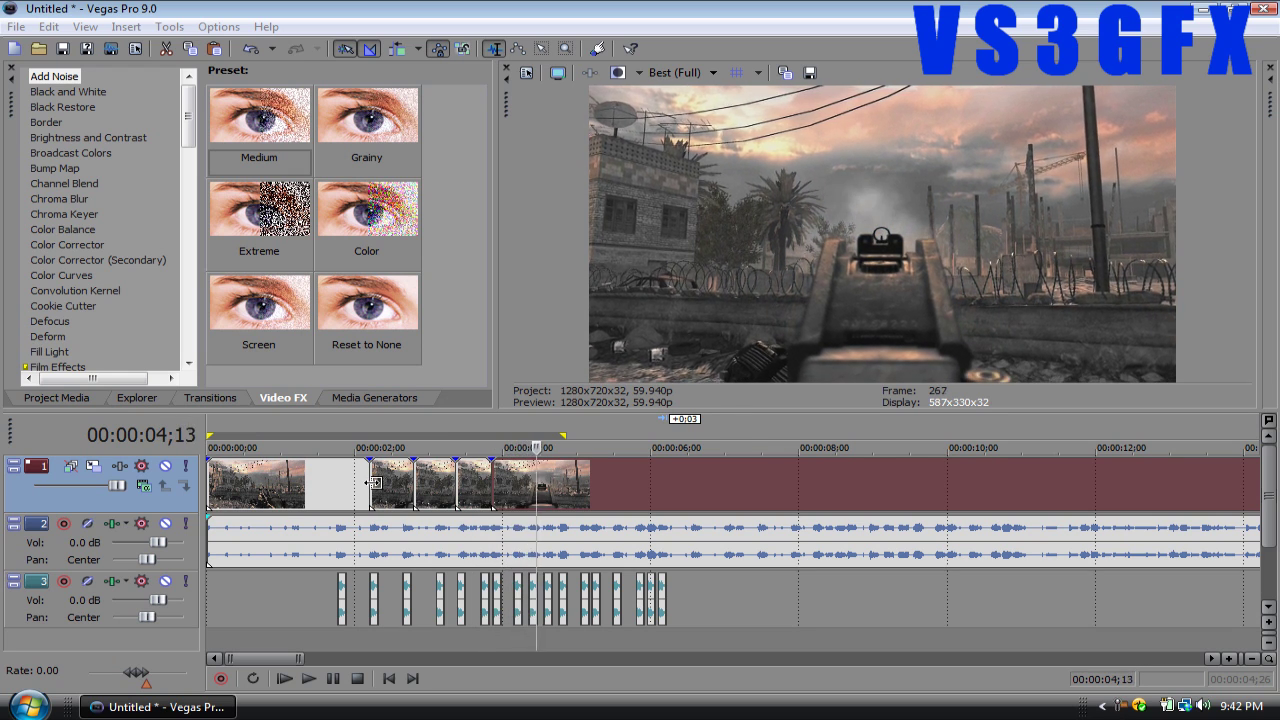
Continue splitting the video on track 1 at each following gunshot, from 00:00:04;16 through 00:00:17;07
key(Right)
key(Right)
key(Left)
key(Left)
key(Left)
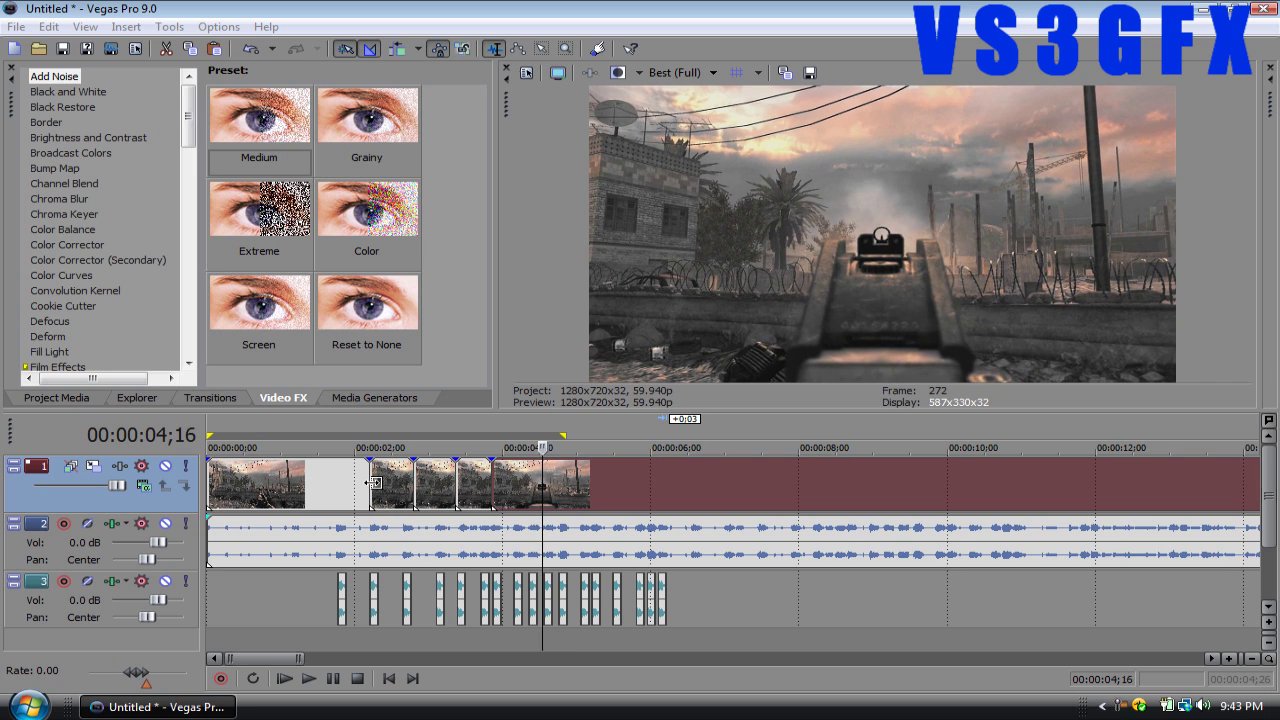
key(space)
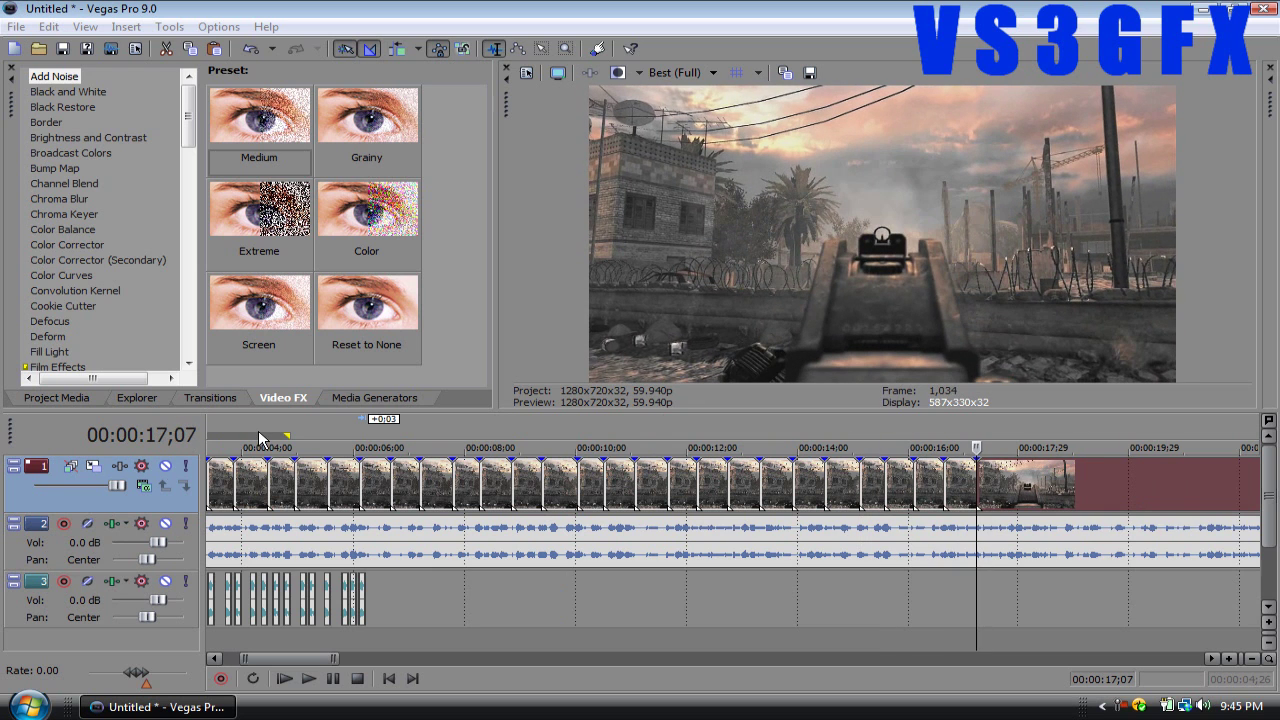
Return from the last cut to 00:00:01;23 to examine the first beat sounds and video cuts up close
key(space)
key(Left)
key(Left)
key(Left)
key(Left)
key(Left)
key(Left)
key(Left)
key(Left)
key(Left)
key(Left)
key(Left)
key(Left)
key(Left)
key(Left)
key(Left)
key(Left)
key(Left)
key(Left)
key(Left)
key(Left)
key(Left)
key(Left)
key(Left)
key(Left)
key(Left)
key(Left)
key(Left)
key(Left)
key(Left)
key(Left)
key(Down)
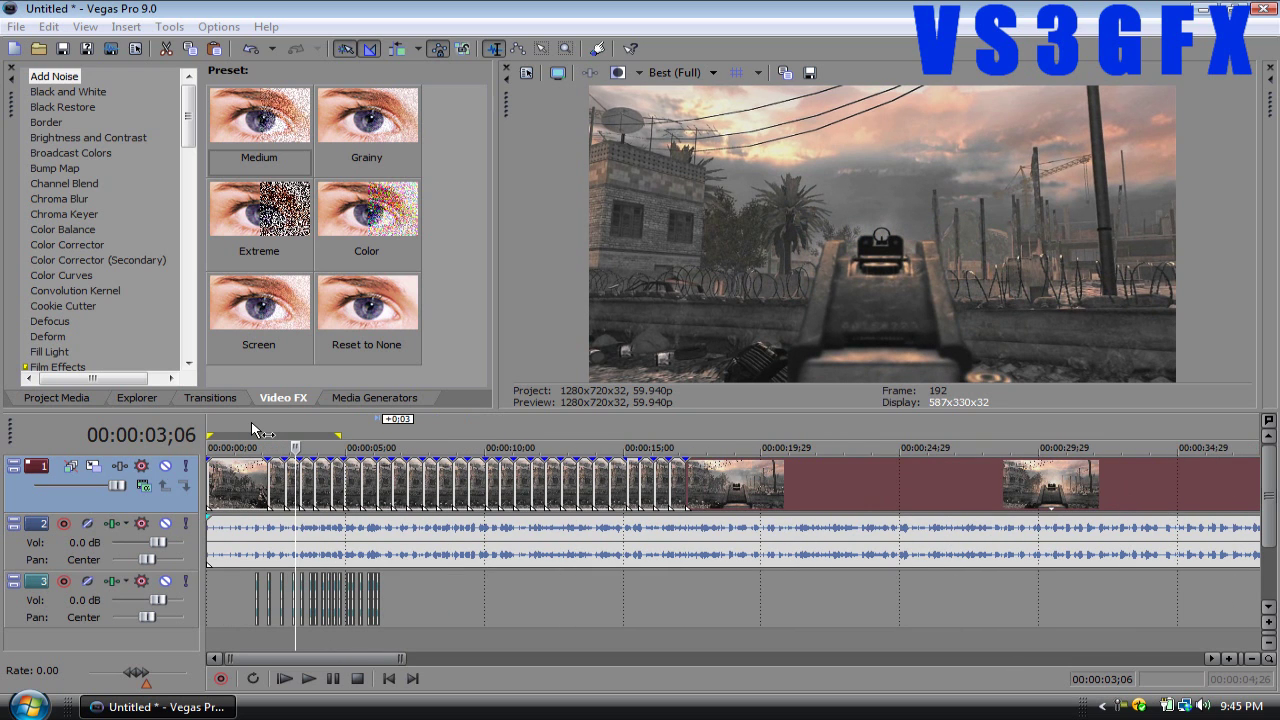
click(260, 558)
key(Up)
key(Up)
key(Up)
key(Up)
key(Up)
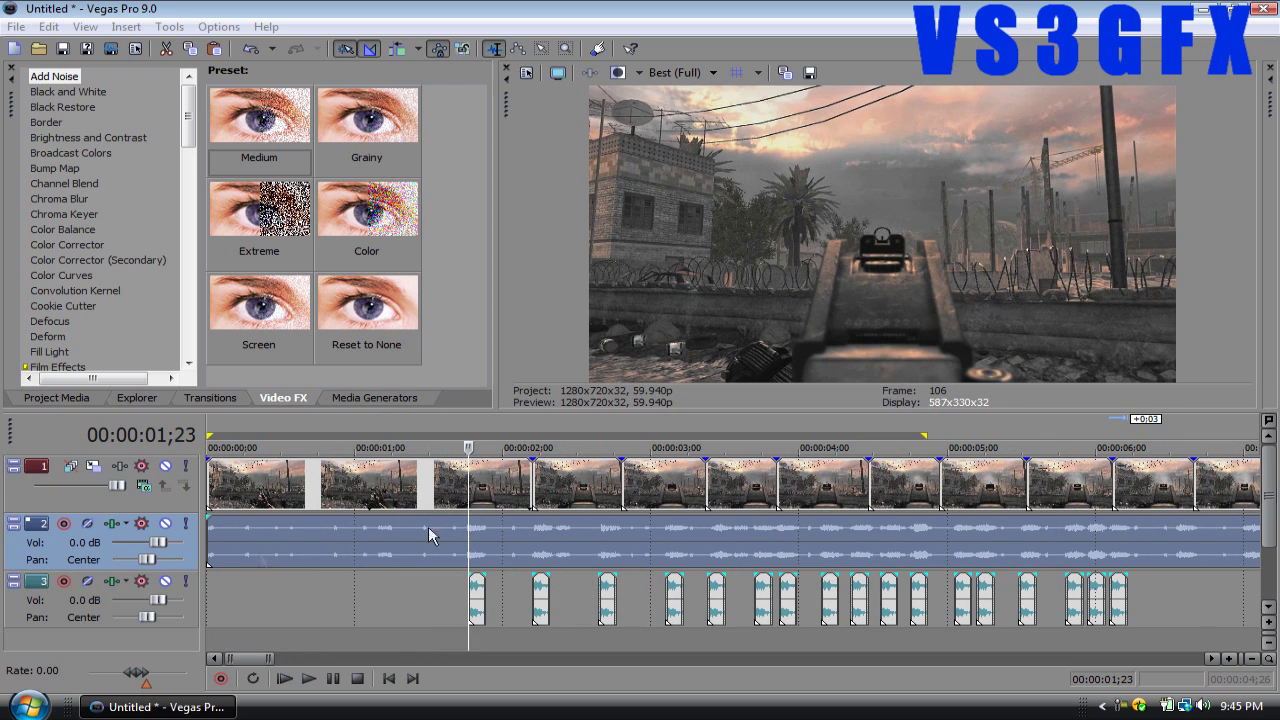
Shift the music on track 2 and all beat sounds on track 3 together so the first sound starts at the 00:00:02;06 cut
click(1110, 598)
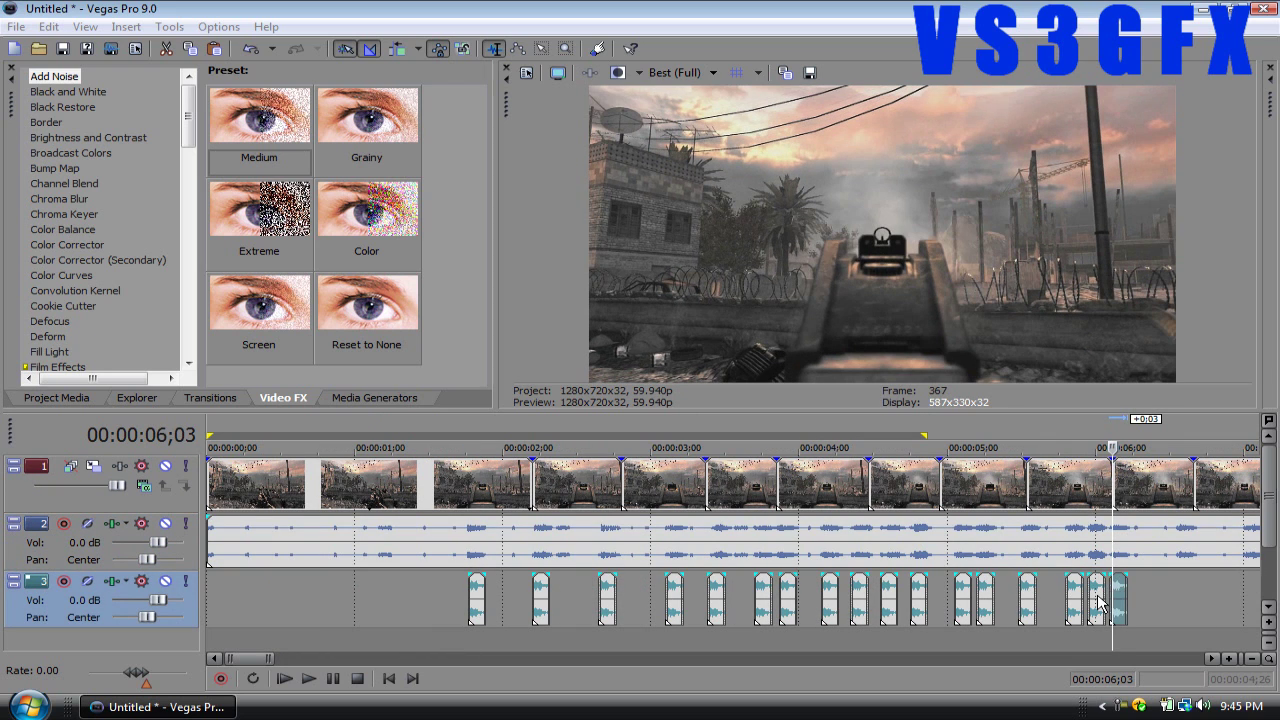
click(1078, 600)
ctrl+click(1078, 600)
ctrl+click(1033, 600)
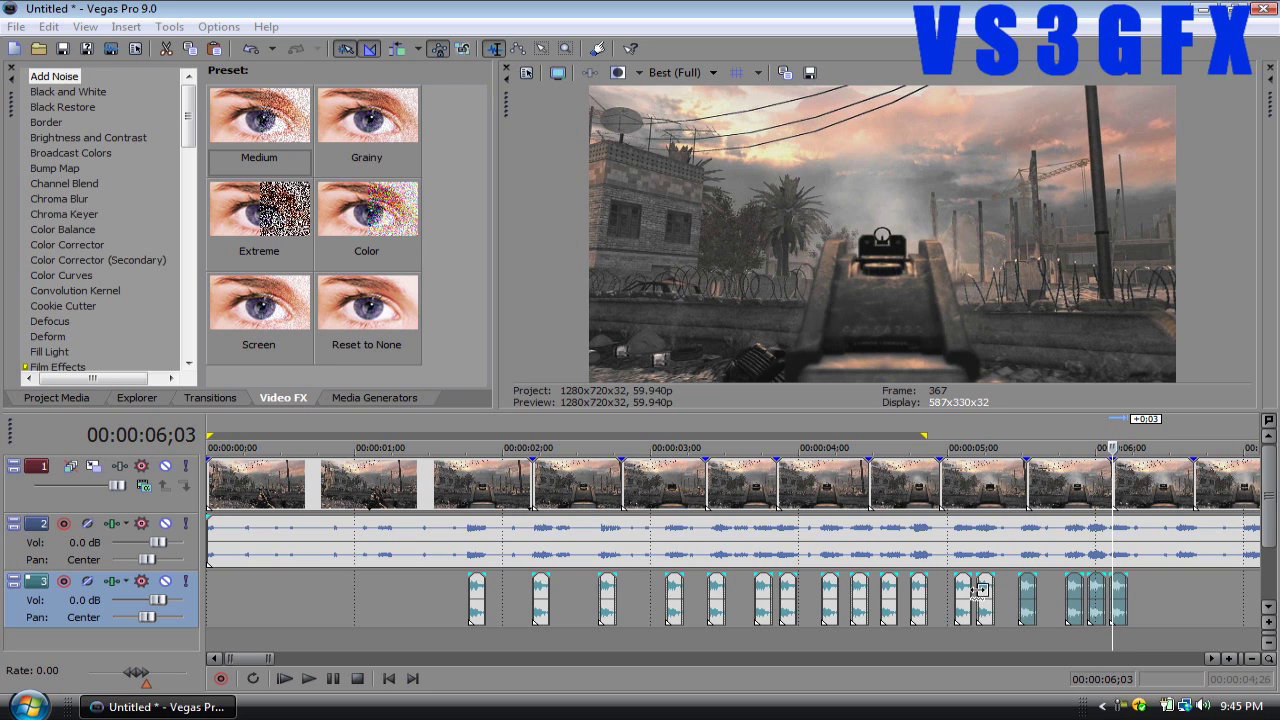
ctrl+click(980, 596)
click(969, 596)
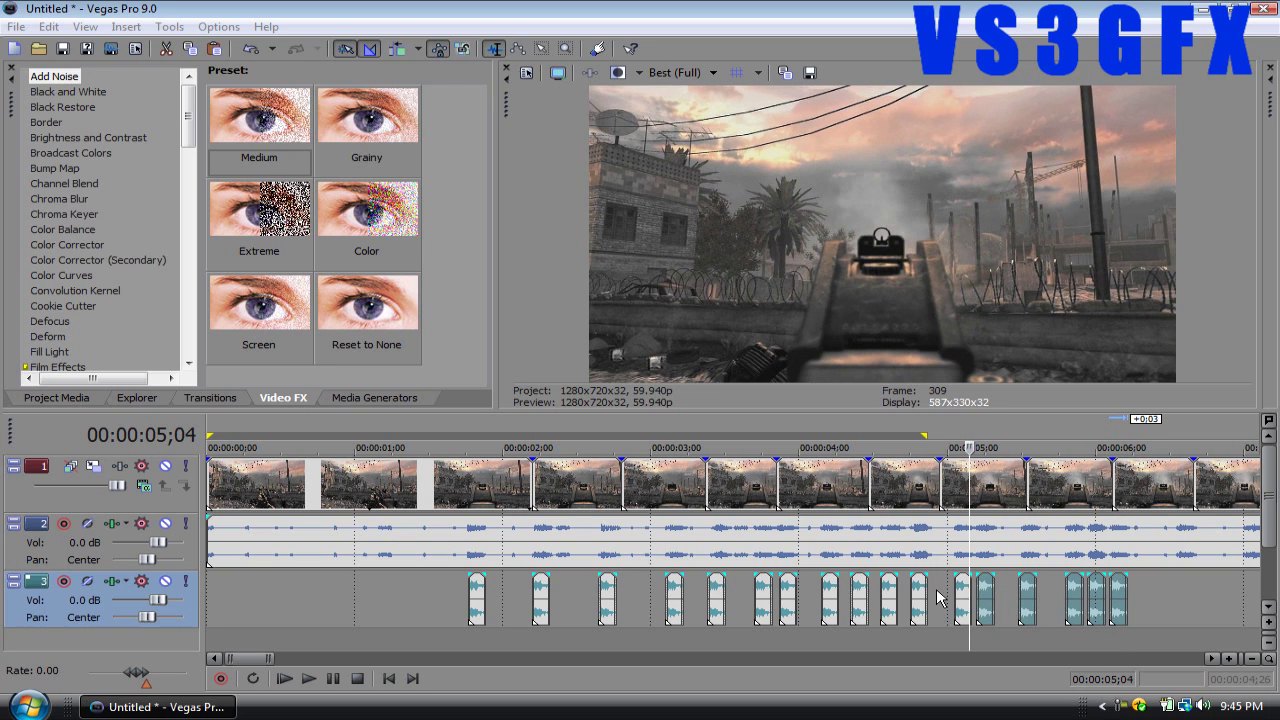
ctrl+click(964, 596)
ctrl+click(921, 598)
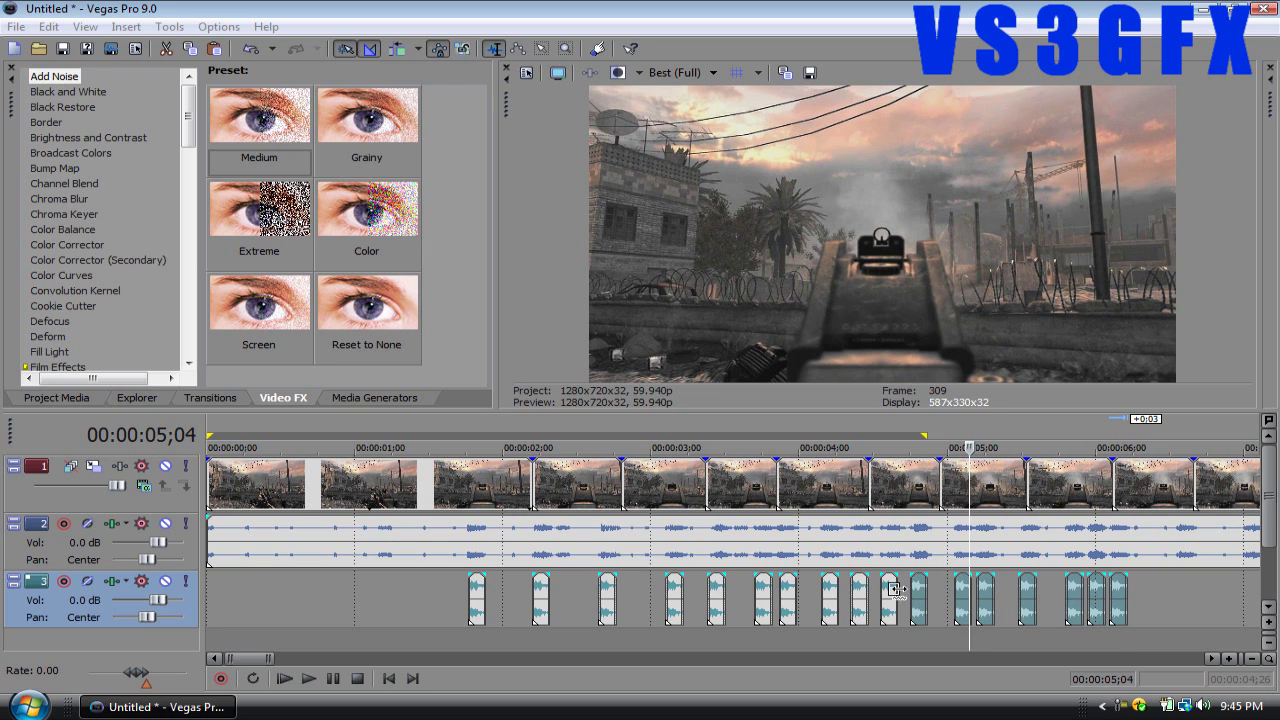
ctrl+click(861, 594)
ctrl+click(833, 593)
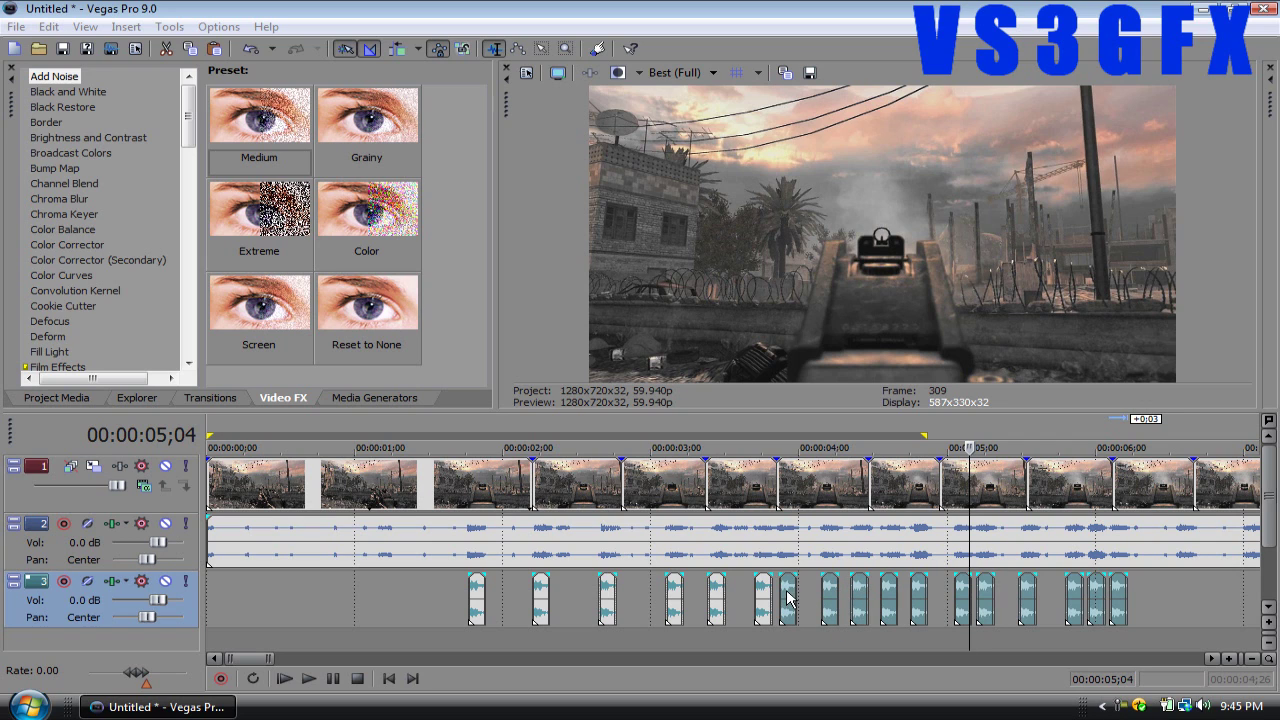
click(770, 590)
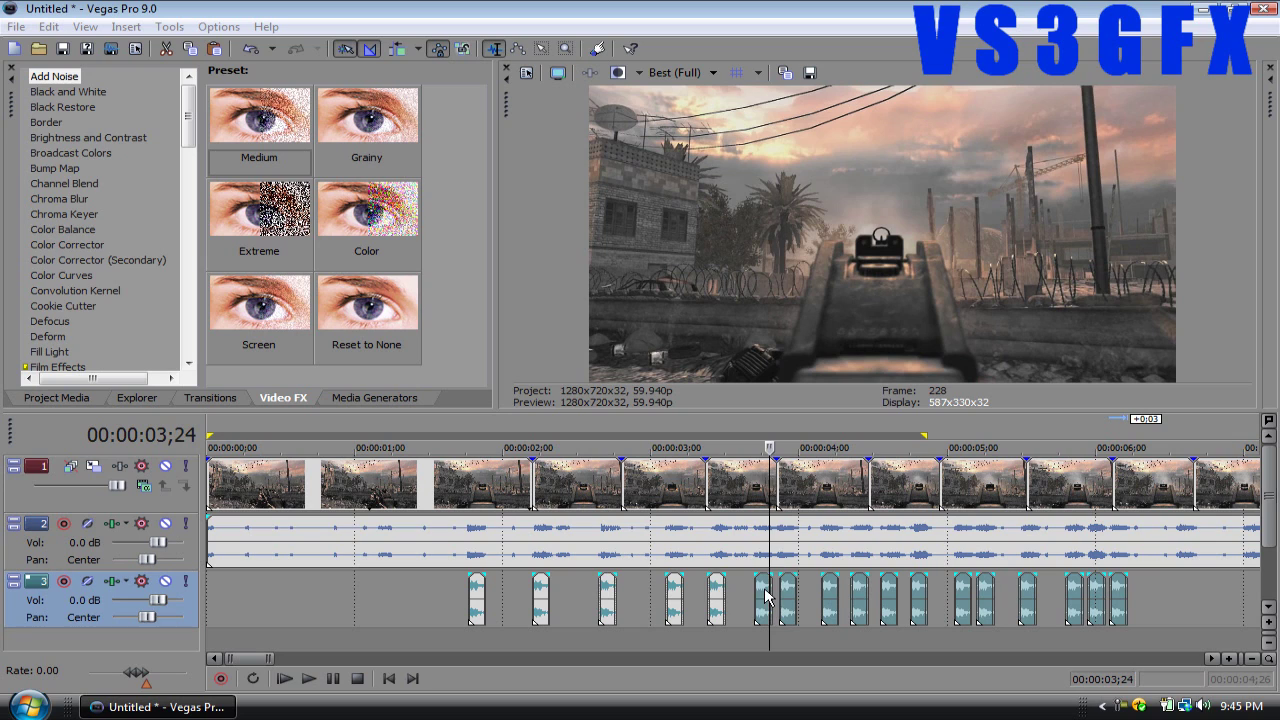
ctrl+click(718, 592)
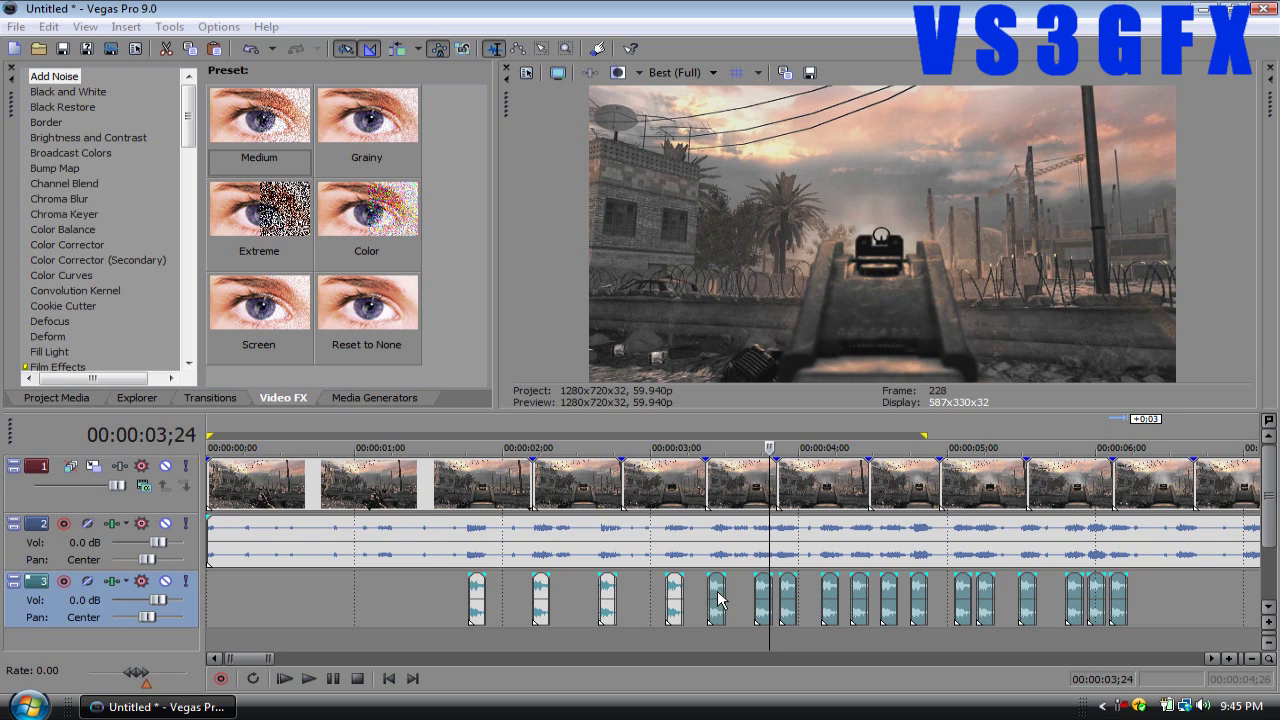
ctrl+click(680, 590)
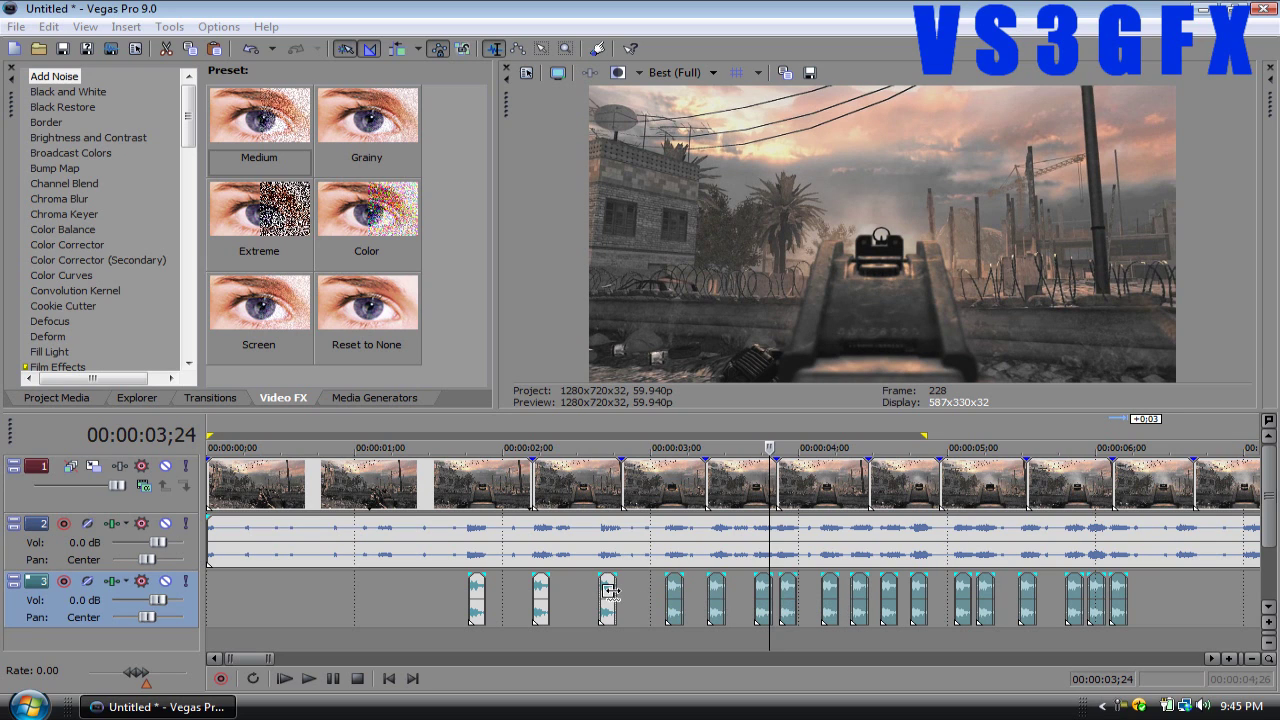
ctrl+click(608, 591)
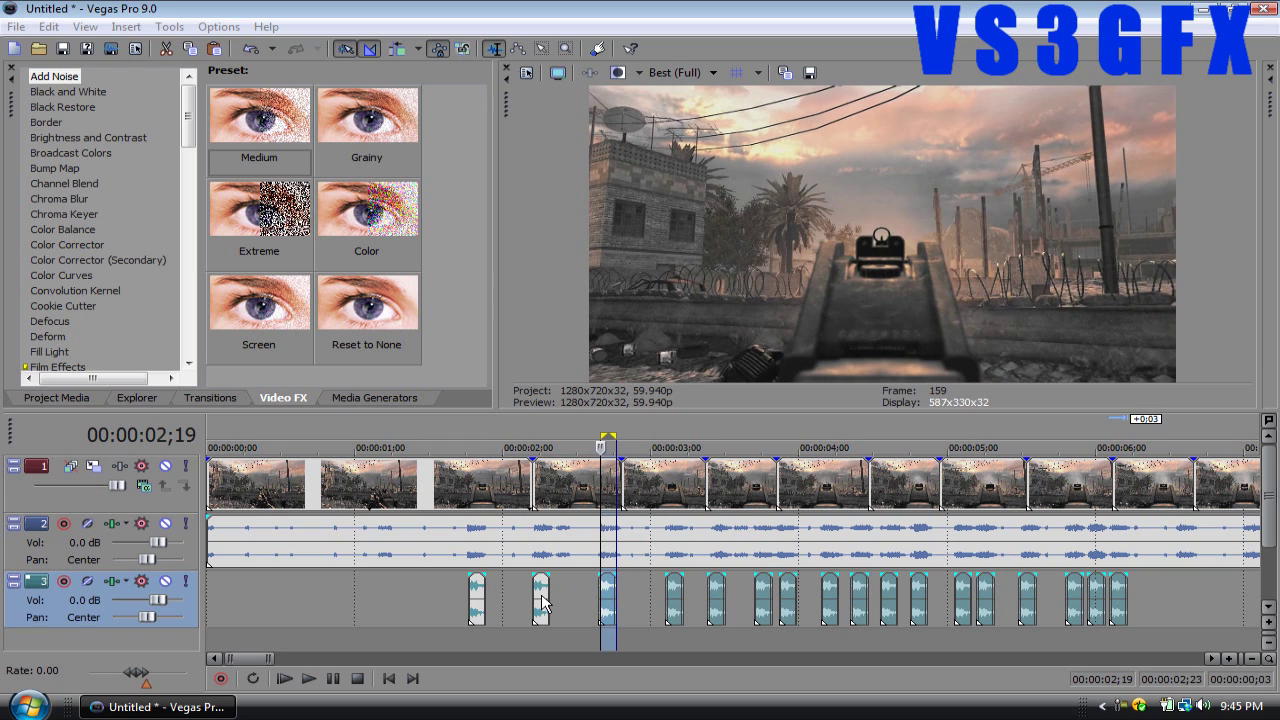
ctrl+click(481, 592)
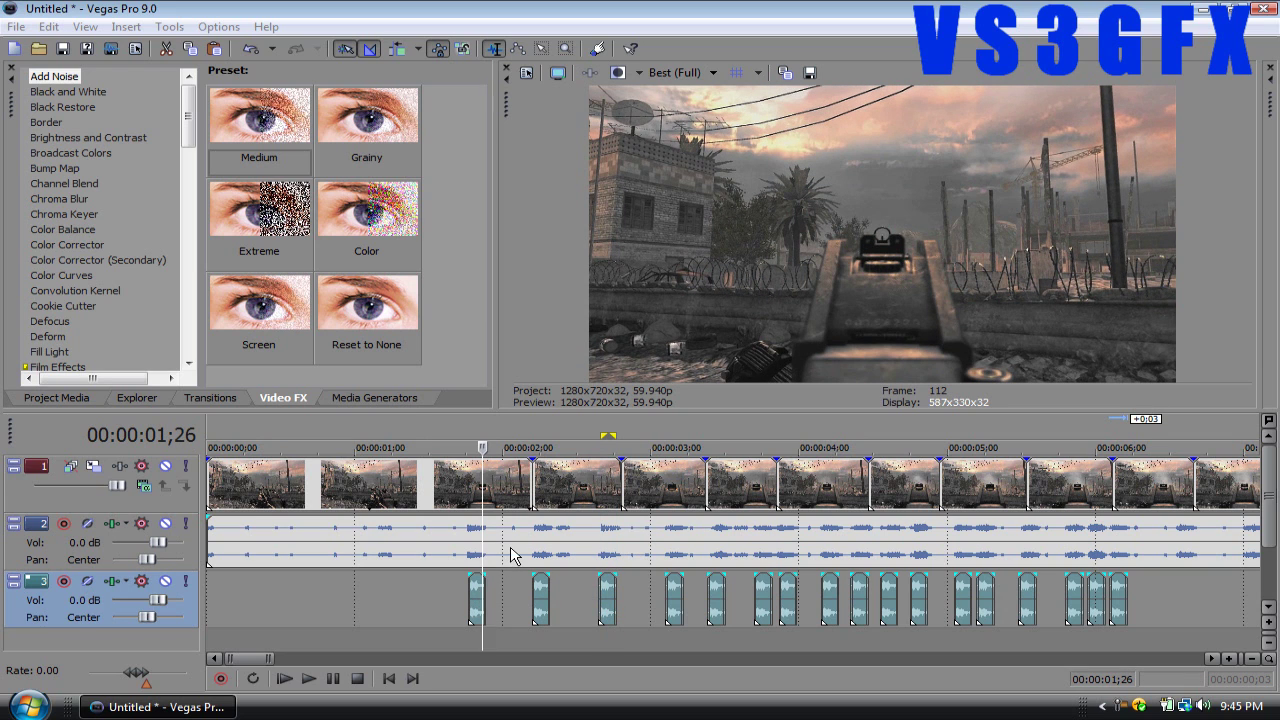
ctrl+click(510, 547)
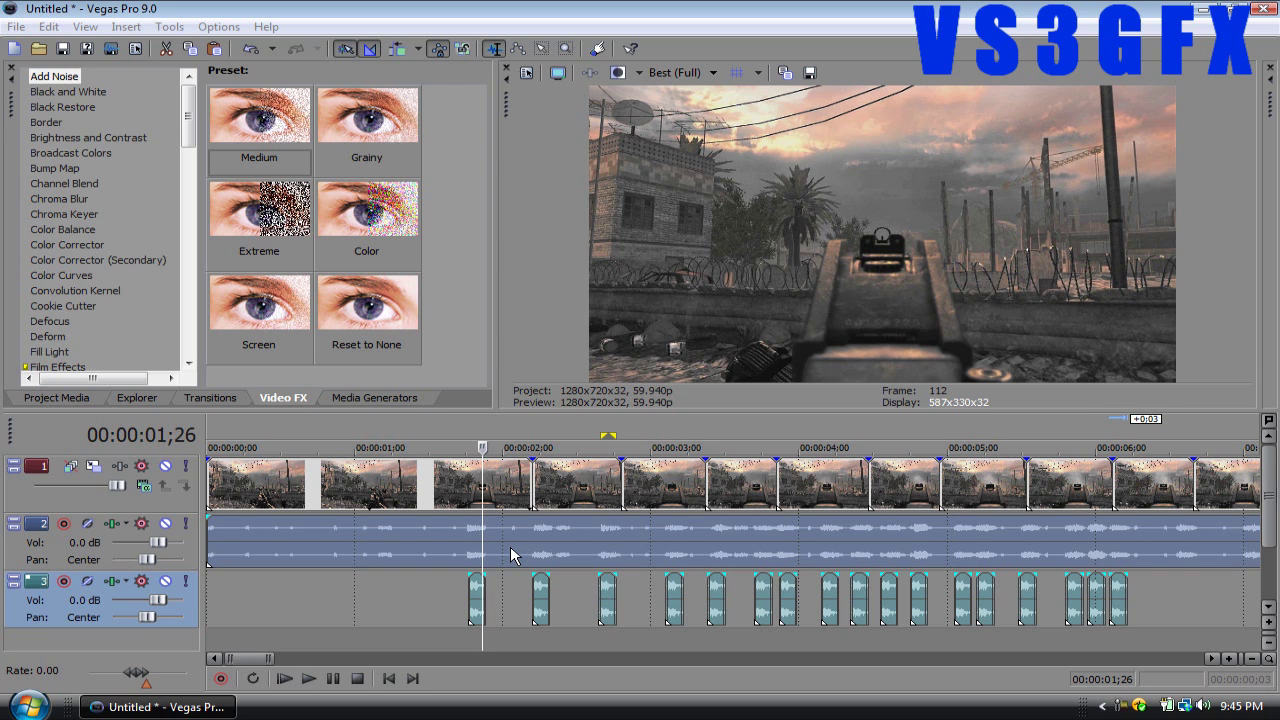
drag(510, 546, 575, 547)
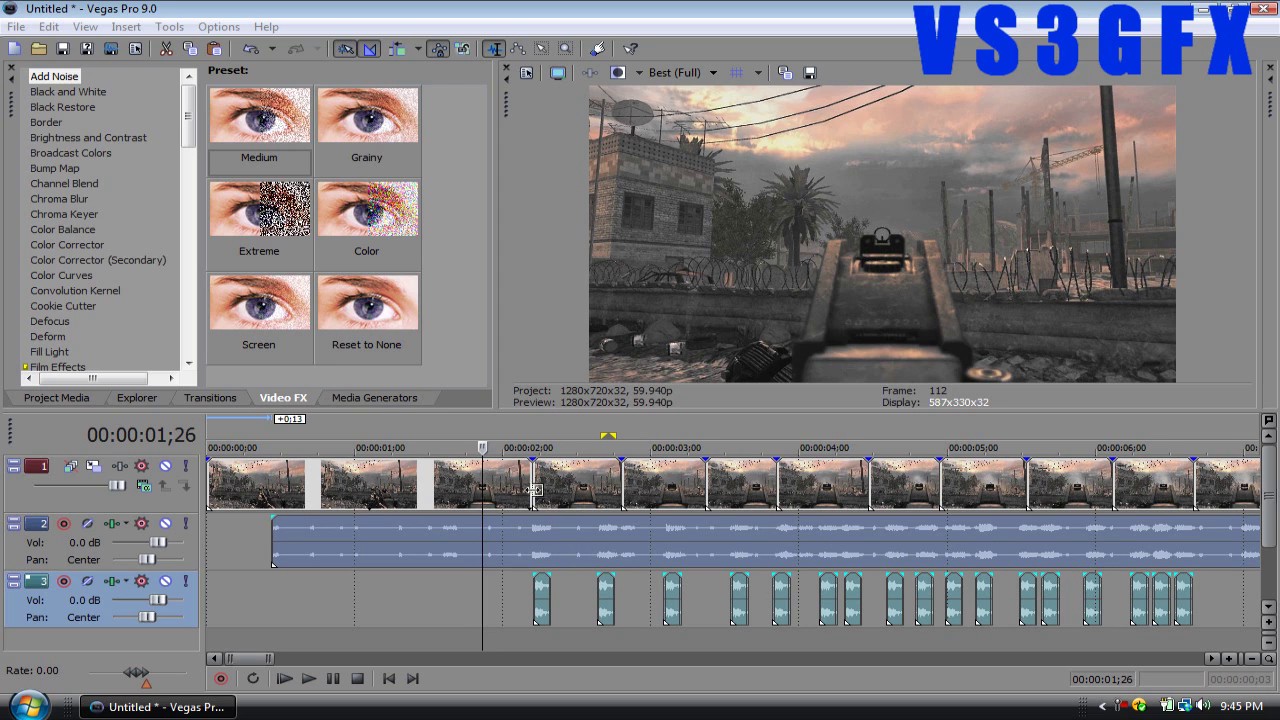
click(527, 488)
click(528, 488)
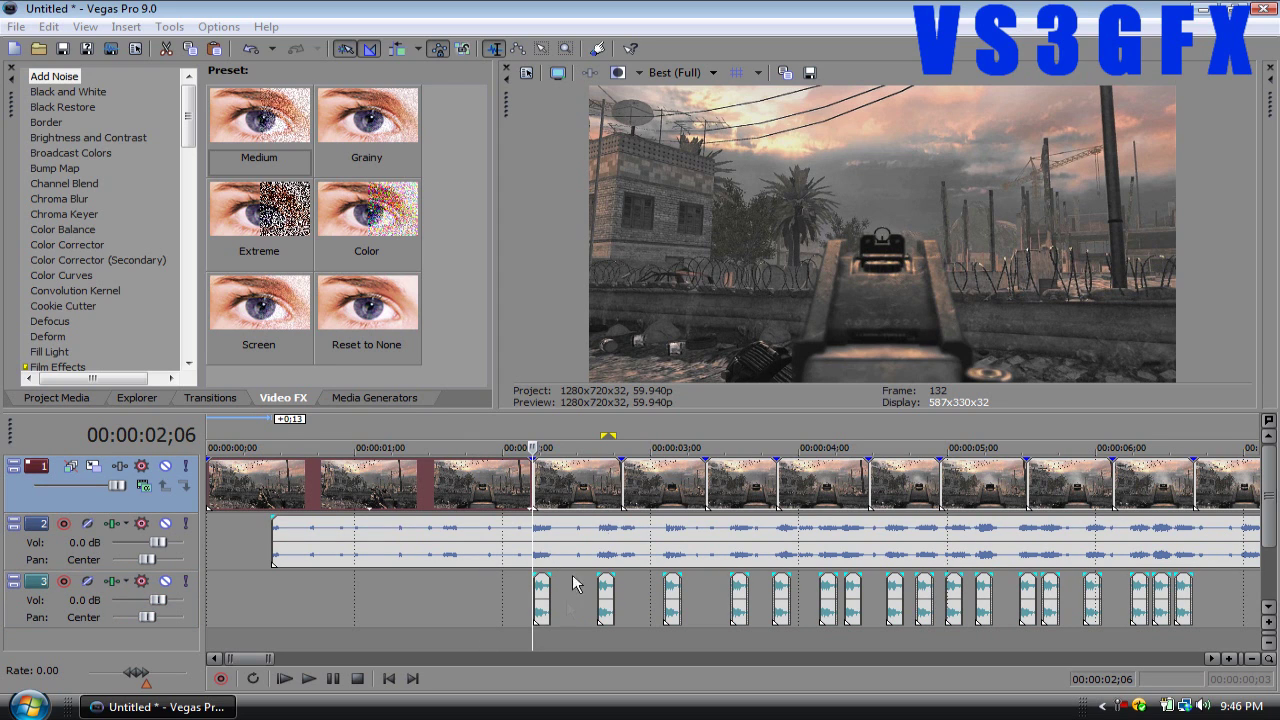
Trim the end of the clip starting at 00:00:02;06 back to about 00:00:02;10, just past the first beat sound
click(598, 490)
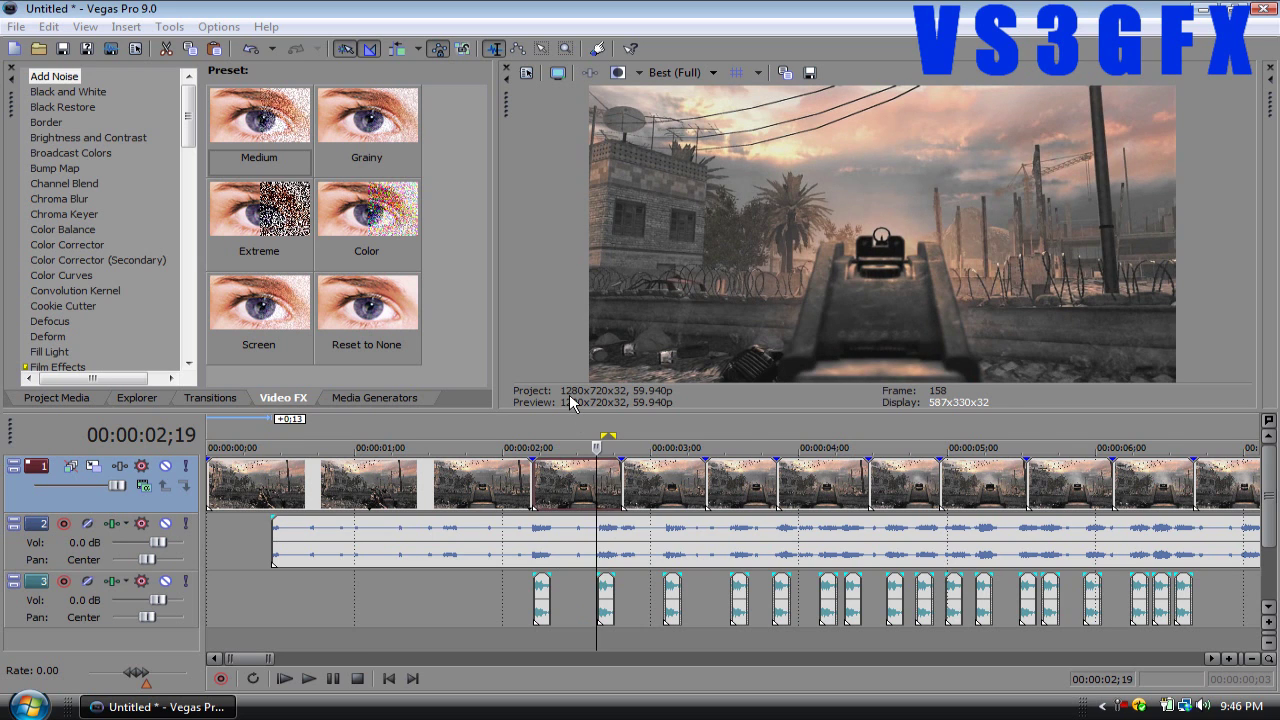
key(Up)
key(Up)
key(Up)
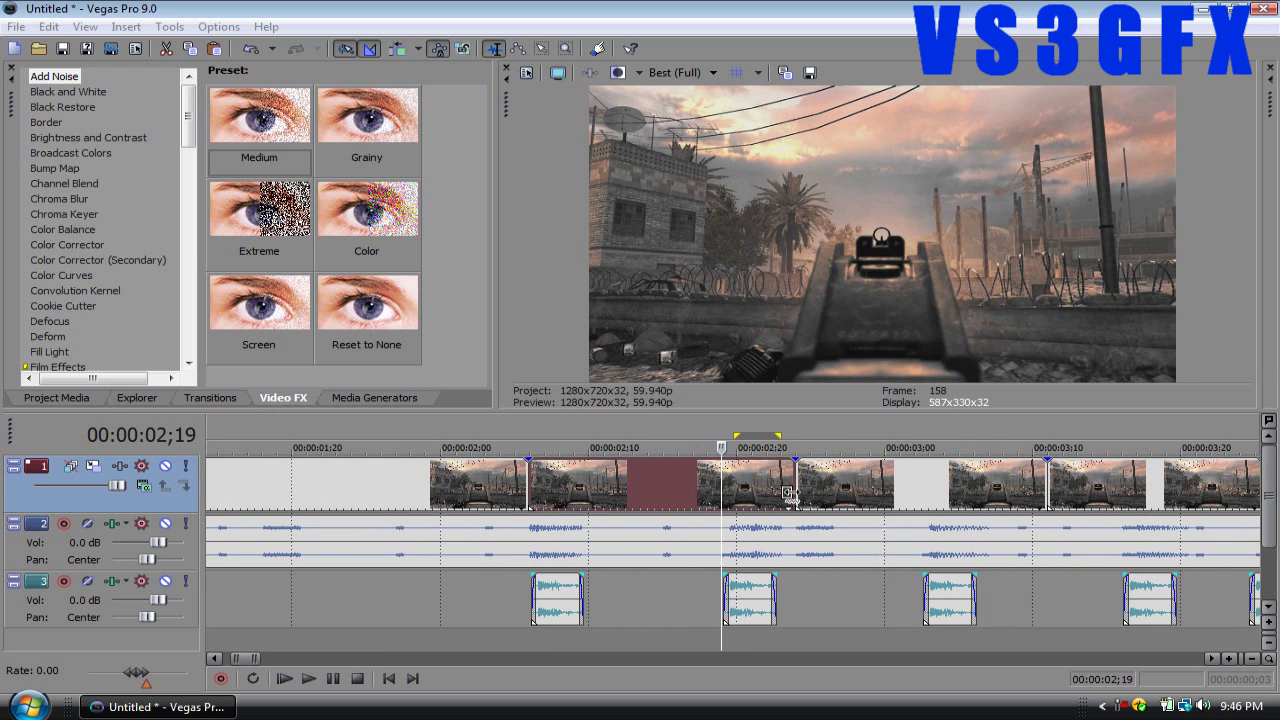
drag(790, 492, 585, 488)
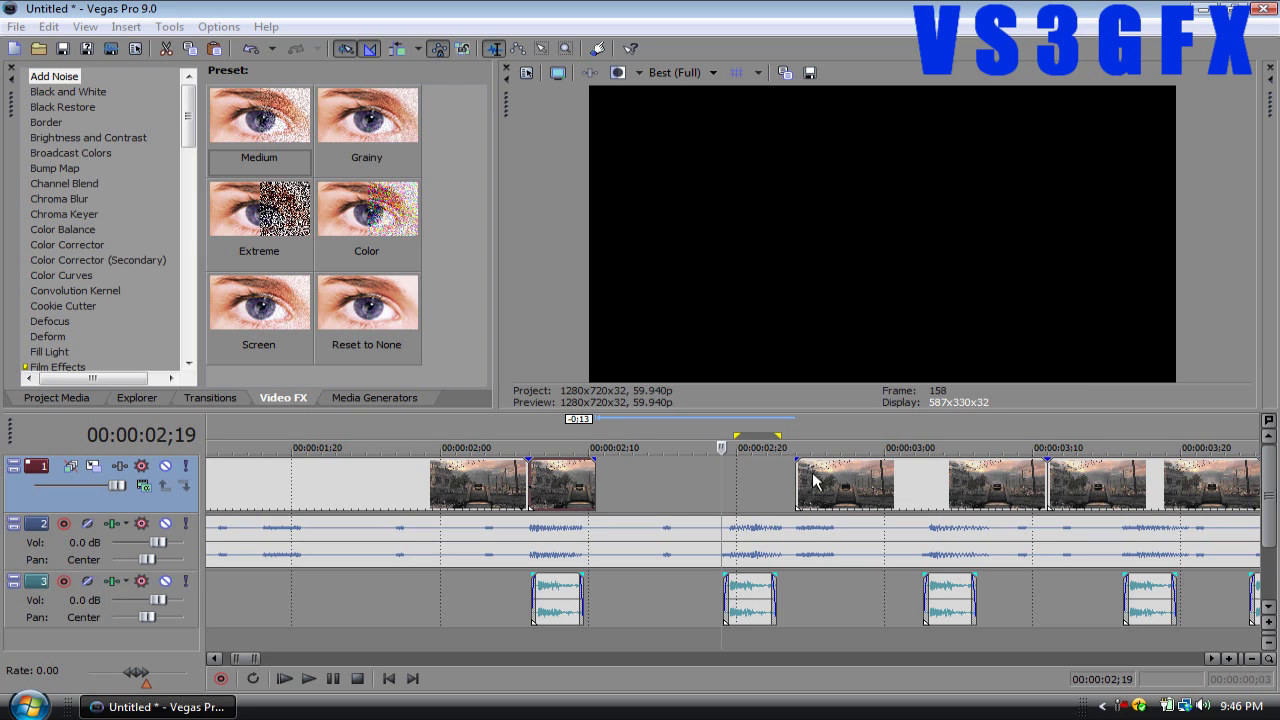
Move the next clip directly behind the trimmed one and compress it in time to end where the second beat sound starts
drag(812, 482, 618, 484)
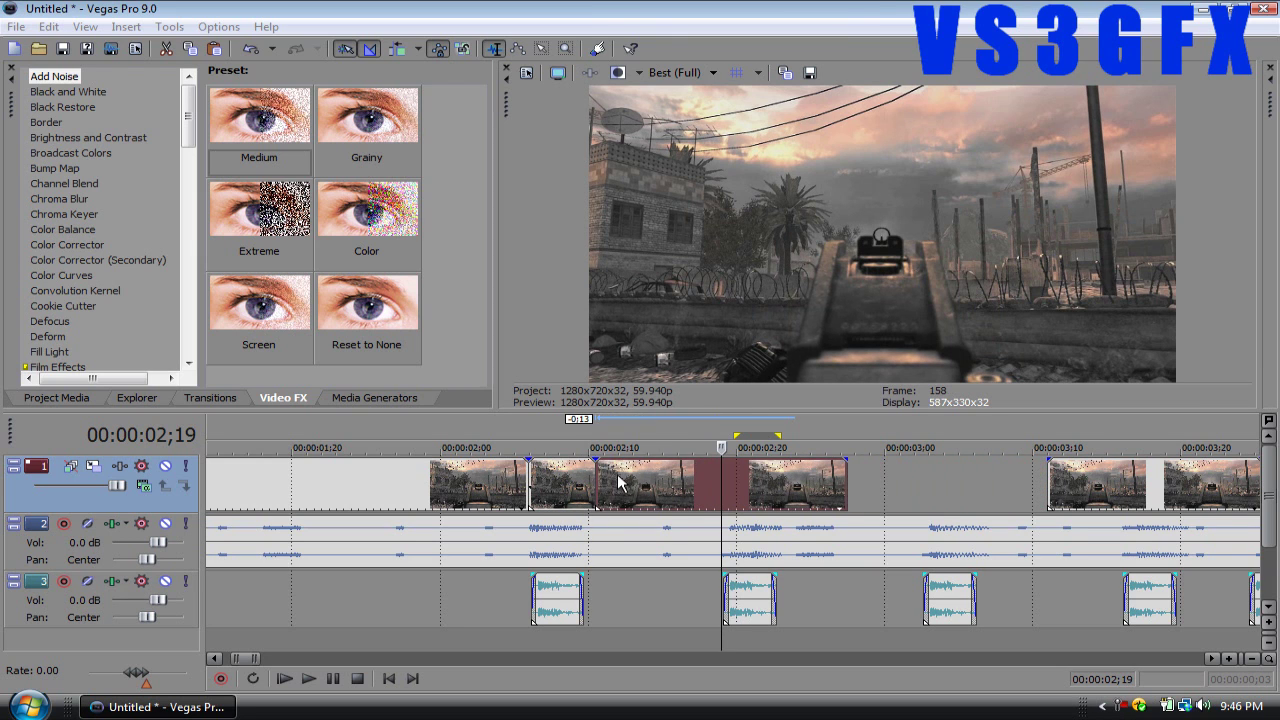
drag(841, 480, 722, 483)
click(565, 435)
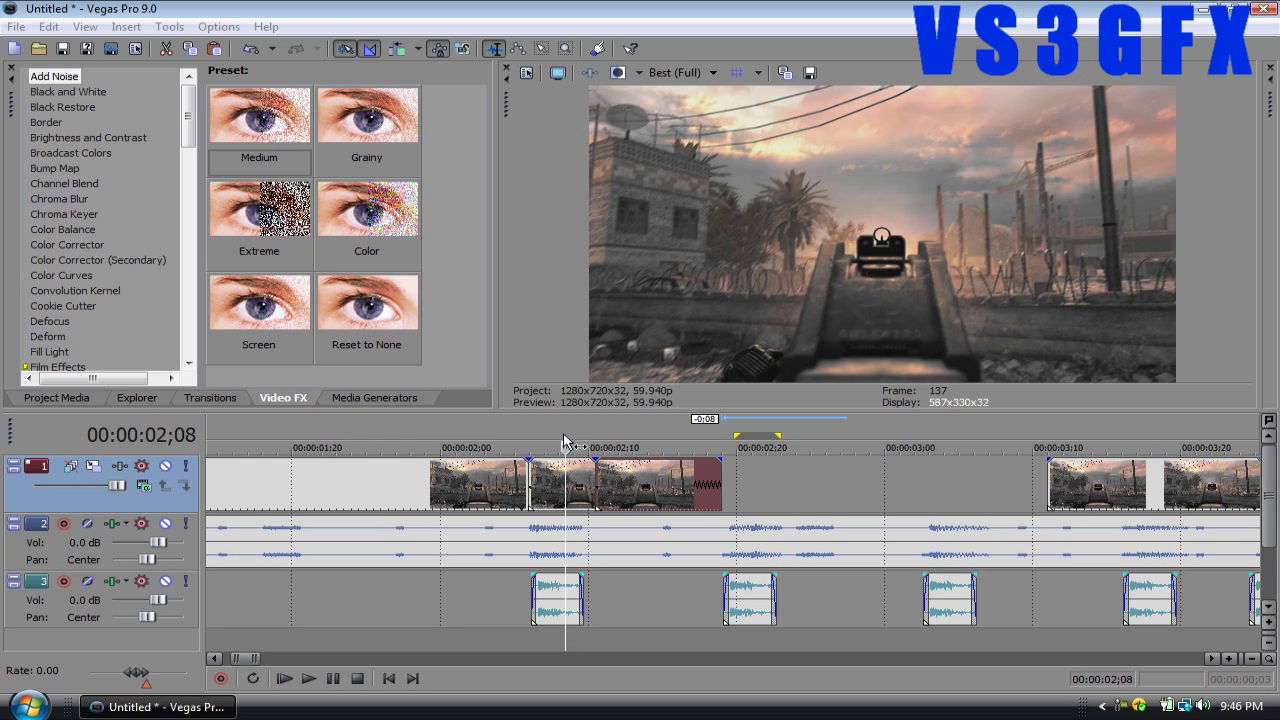
click(660, 428)
Move the following clip to the start of the second beat sound and trim it to end with that sound
drag(1045, 470, 759, 468)
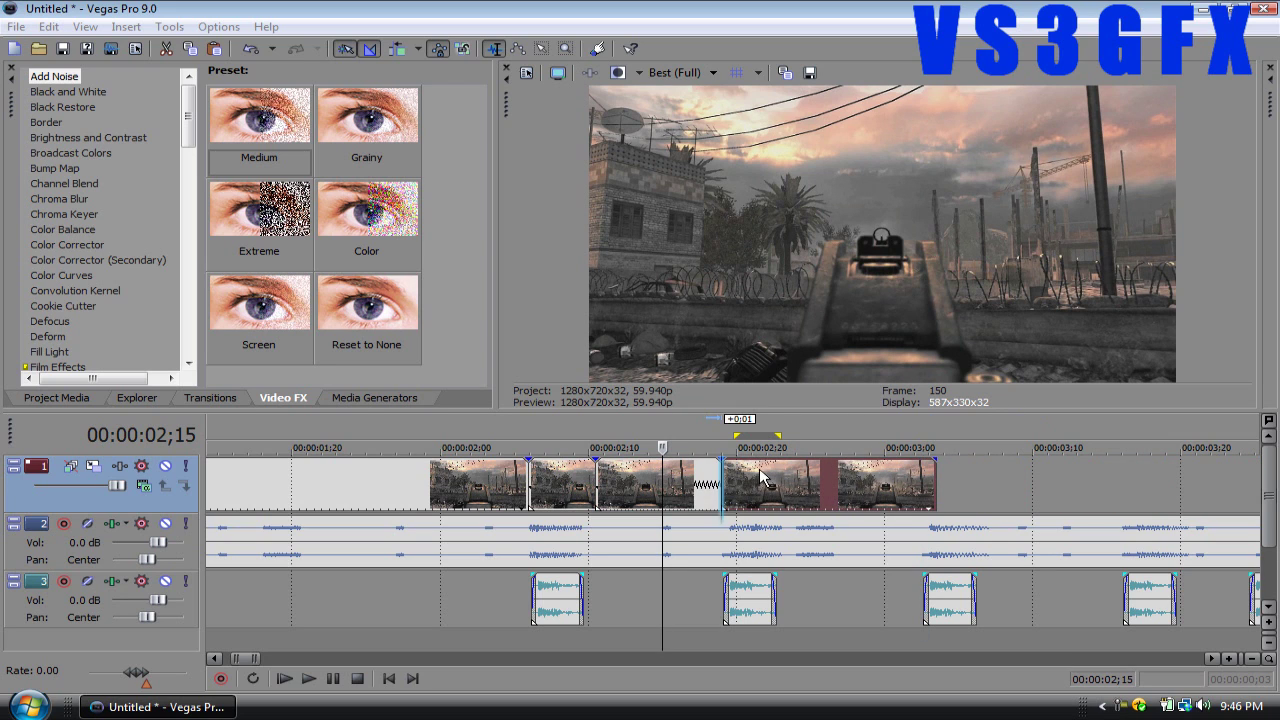
drag(935, 475, 763, 477)
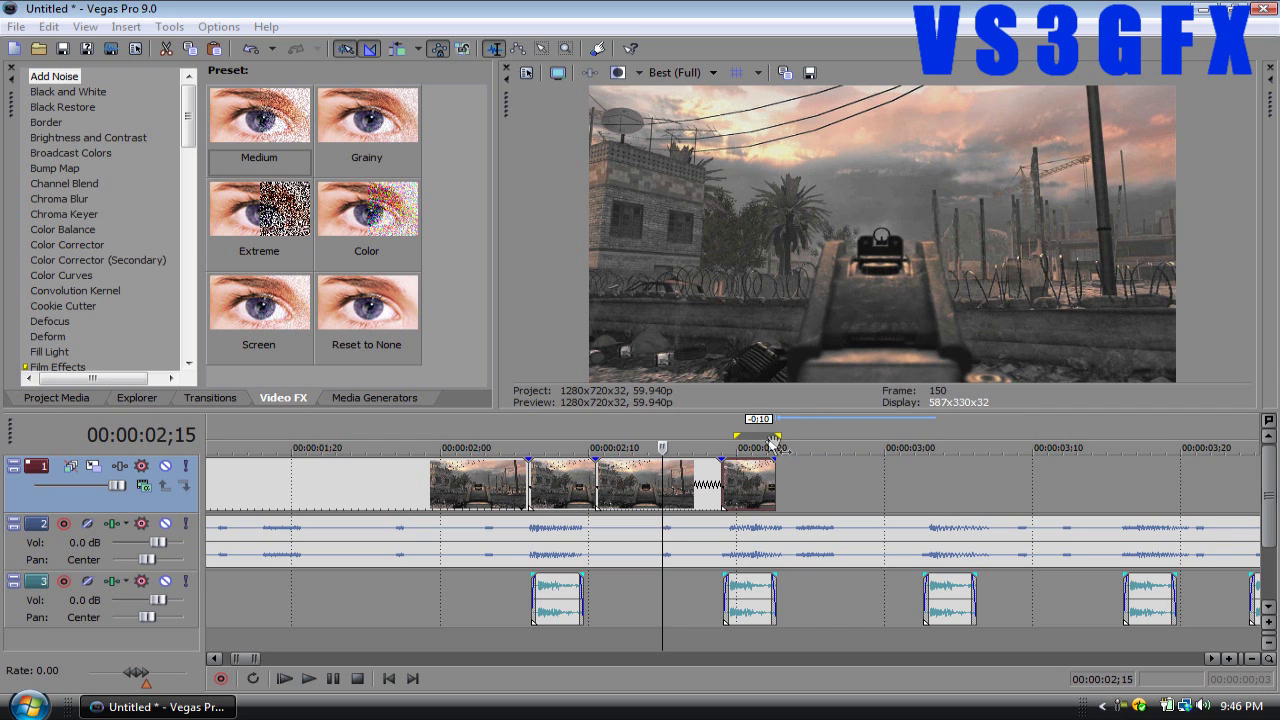
click(758, 446)
scroll(912, 478, down, 4)
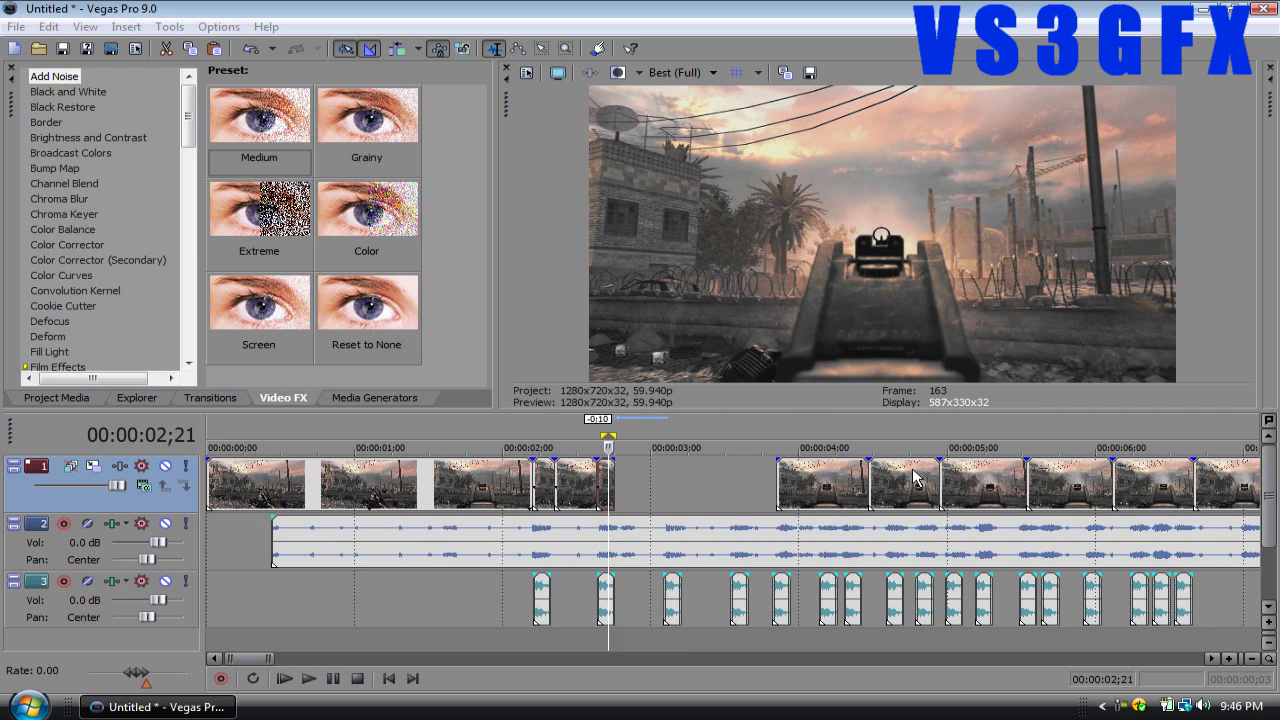
Attach the next clip behind the second beat's clip and shorten it to end where the third beat sound starts
drag(831, 482, 675, 455)
click(651, 428)
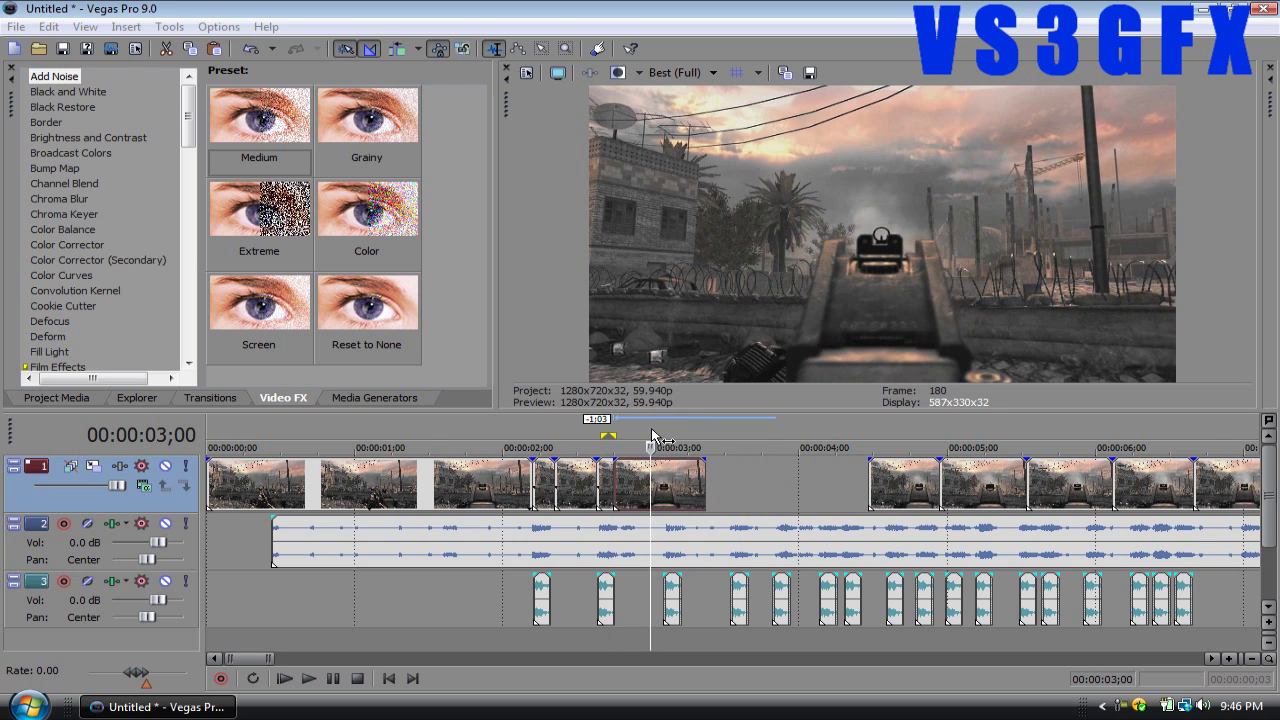
scroll(665, 435, up, 2)
drag(789, 471, 796, 475)
key(Delete)
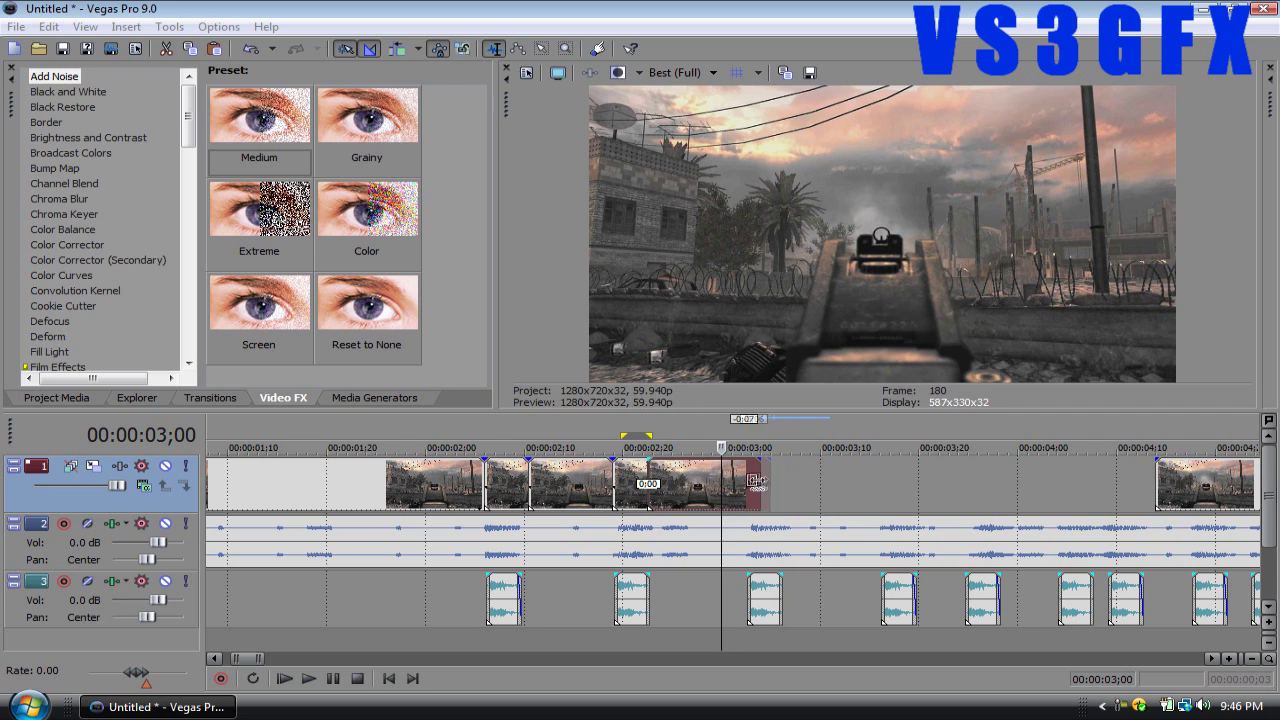
Move the next gunshot clip to the start of the third beat sound and trim it to end with that sound
drag(1166, 487, 757, 487)
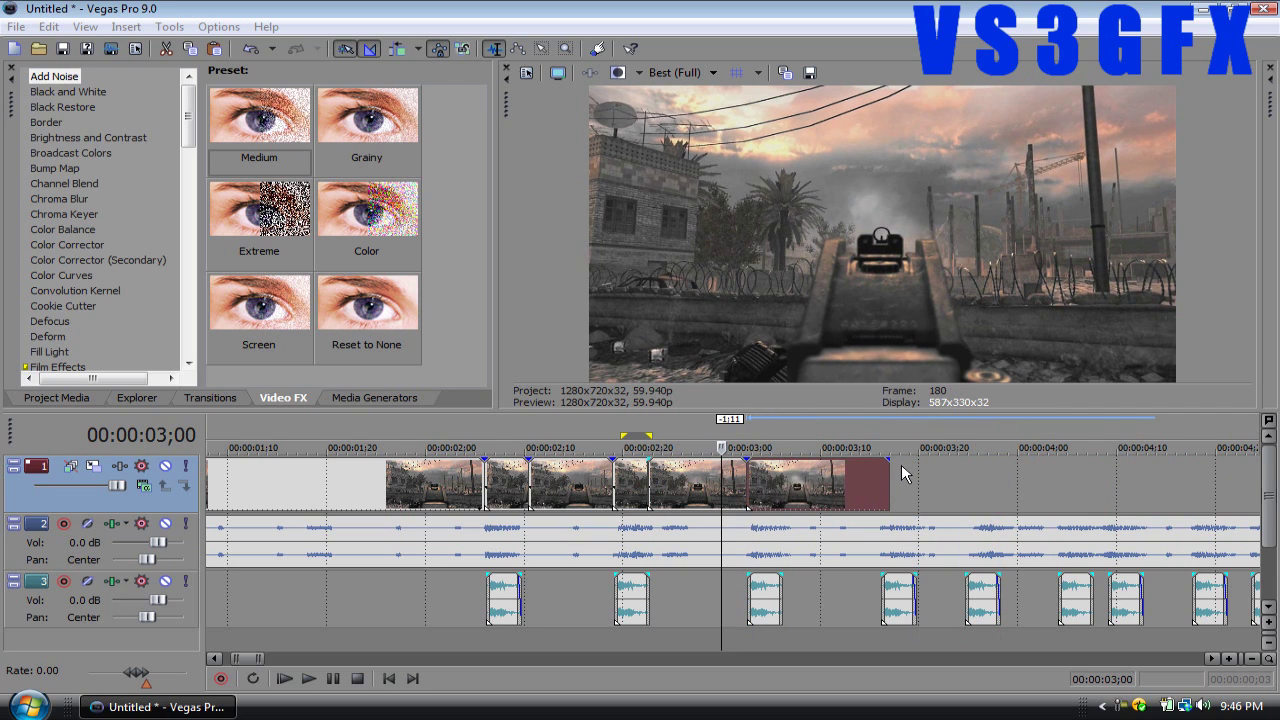
drag(891, 474, 789, 480)
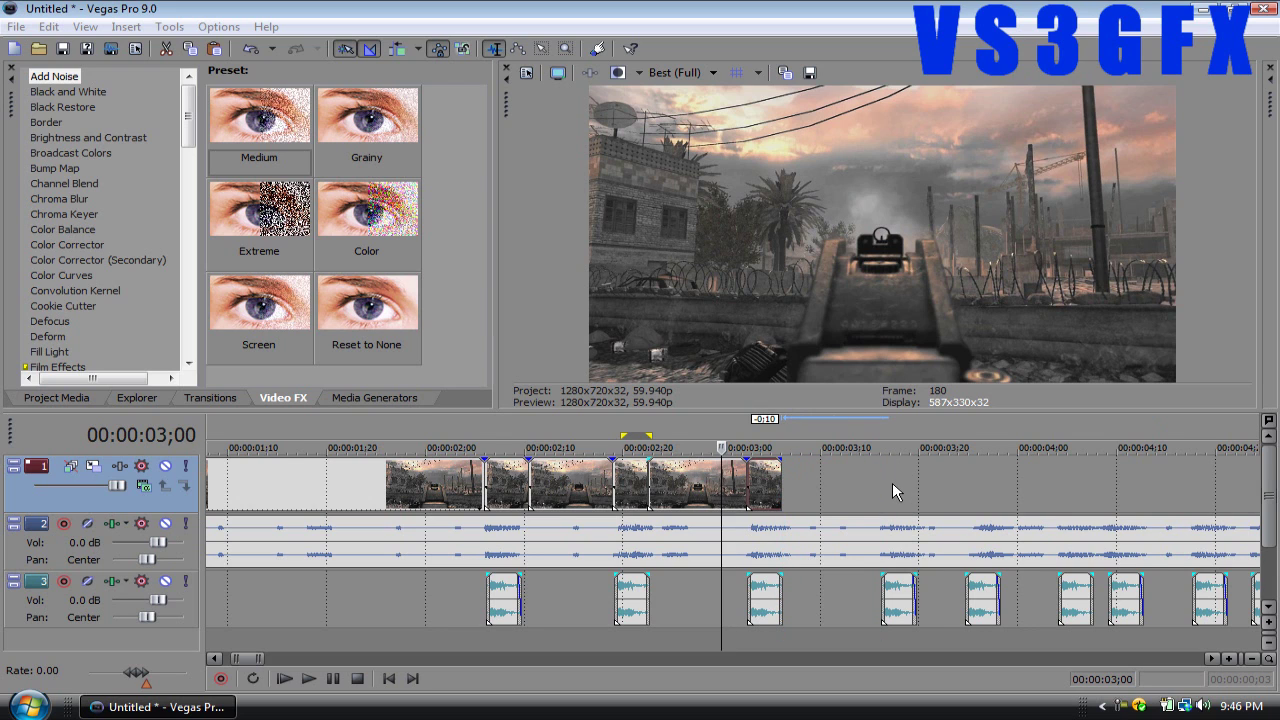
scroll(892, 482, down, 2)
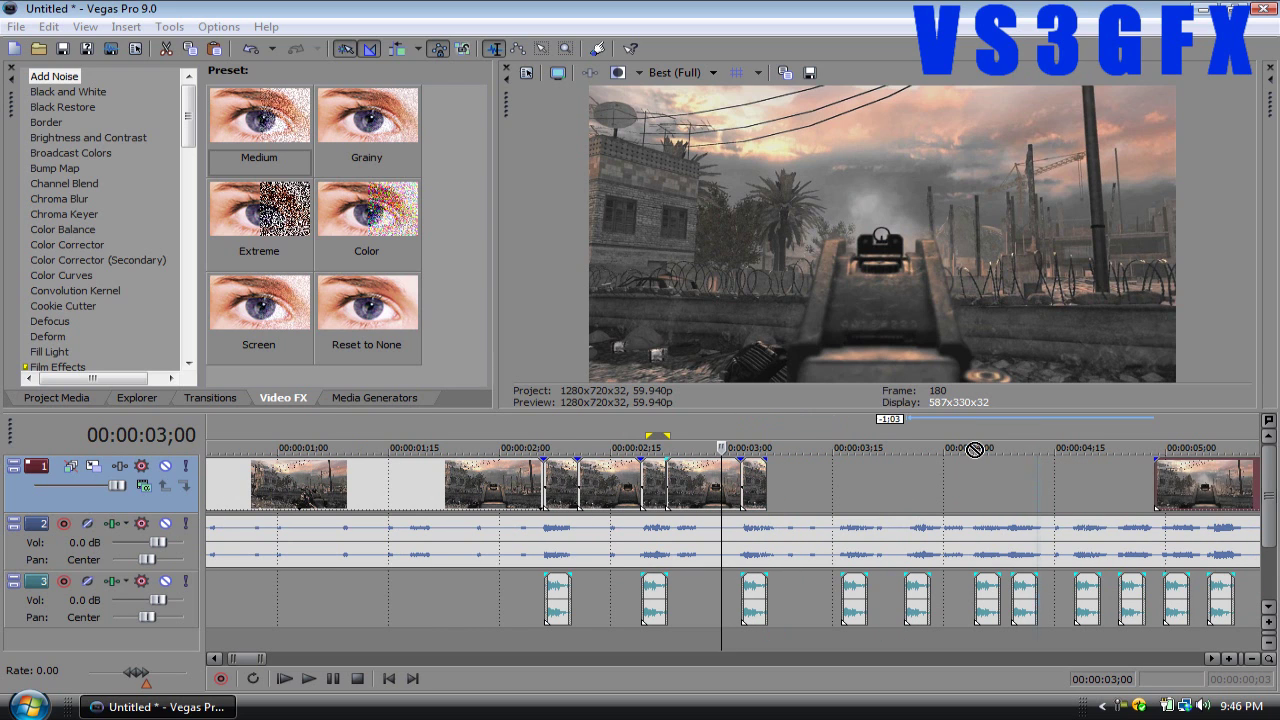
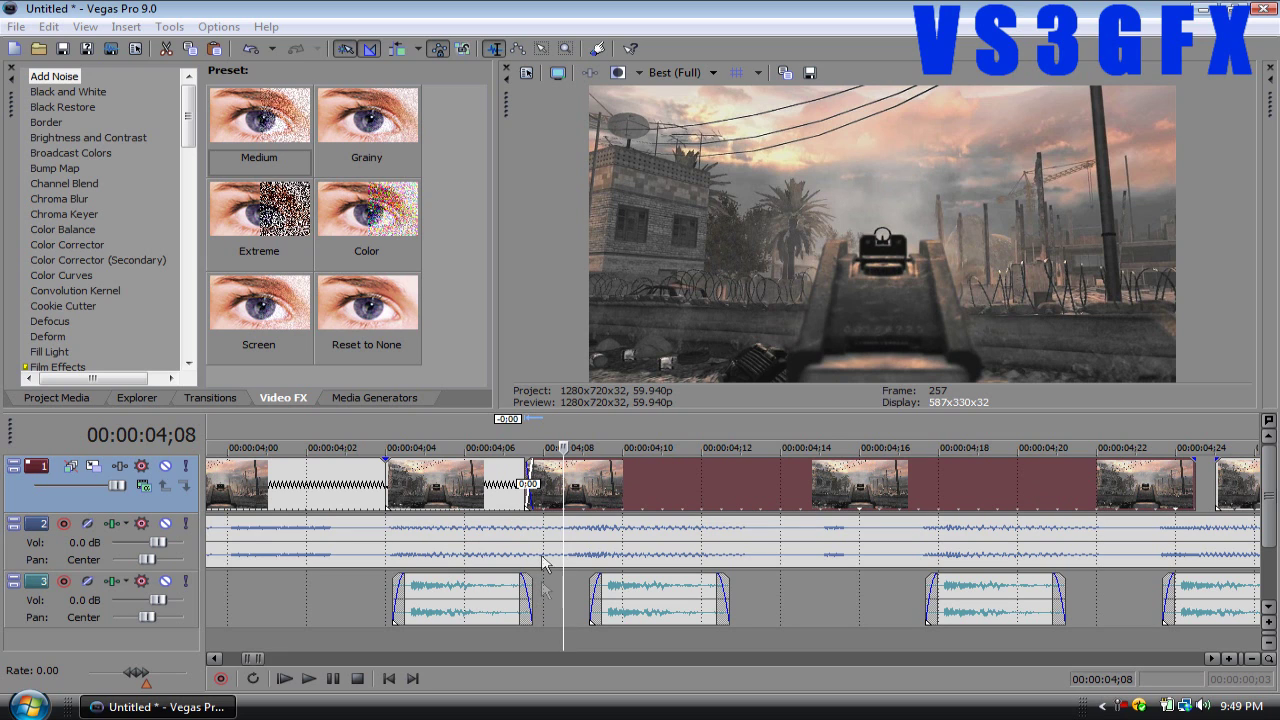
Compress the clip under the playhead at 00:00:04;08 in time so it ends at about 00:00:04;12
drag(1190, 480, 605, 484)
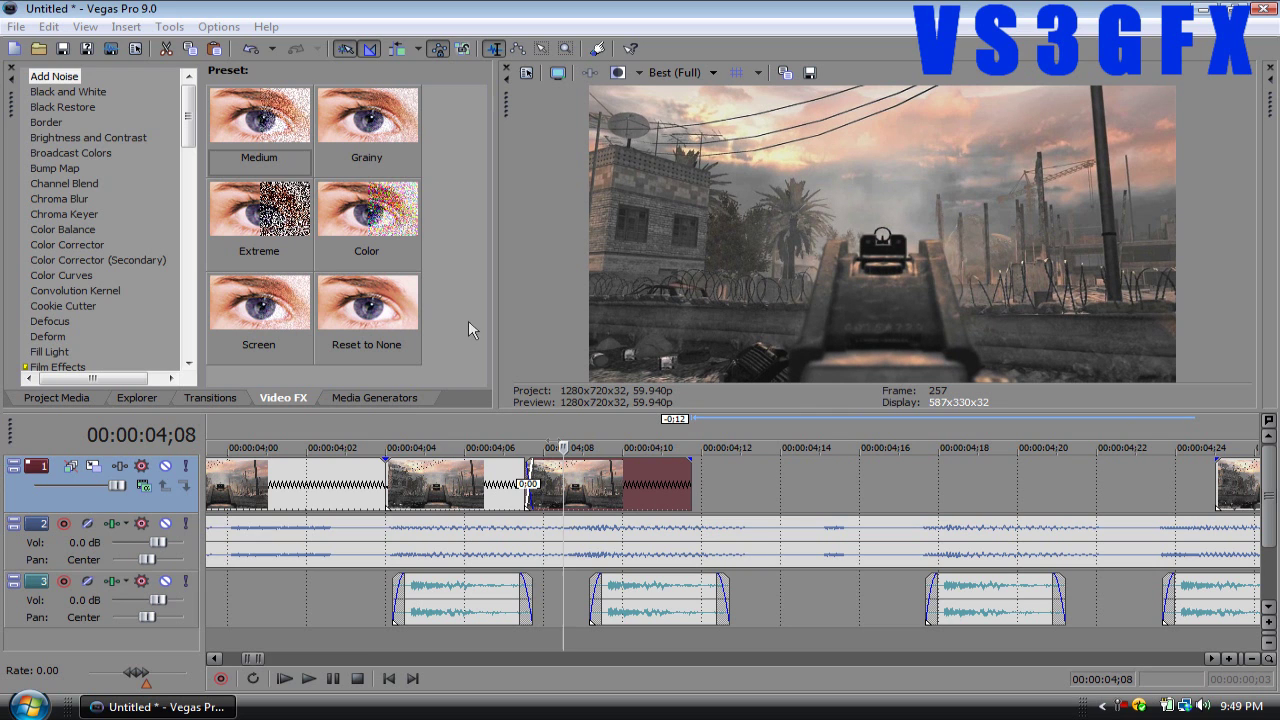
Save the project to the Desktop under the file name FULL
click(16, 26)
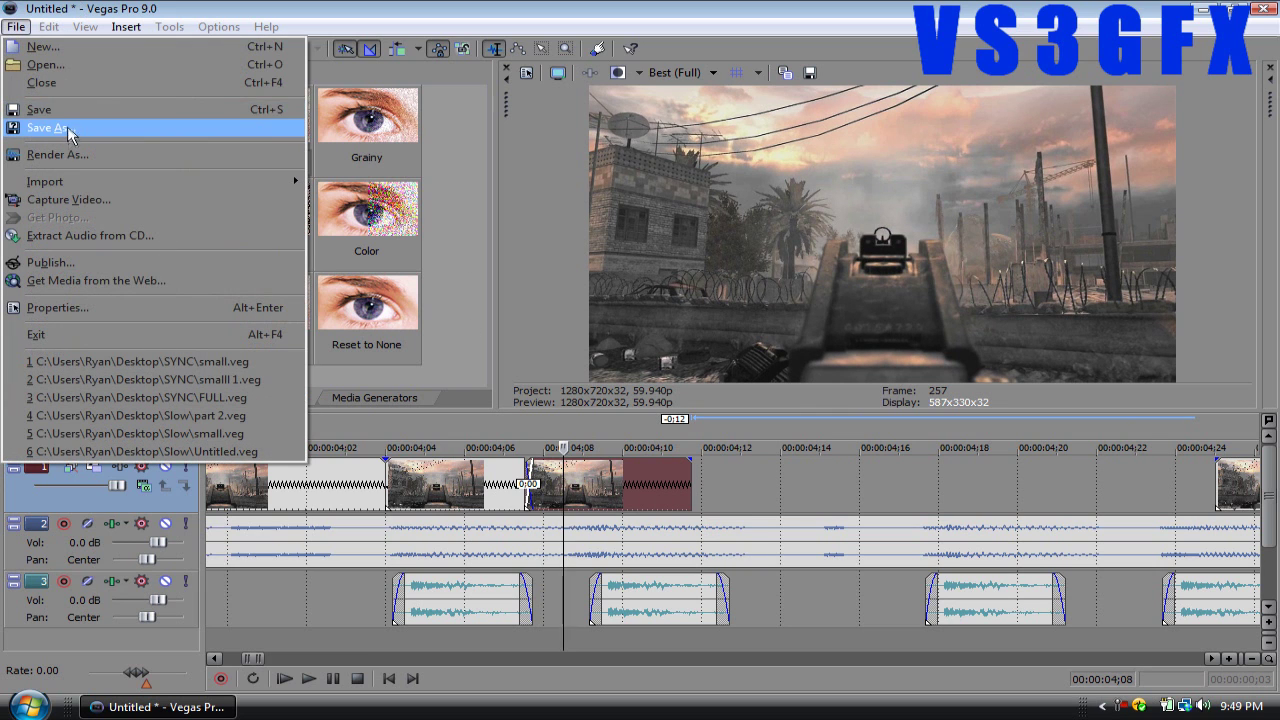
click(60, 112)
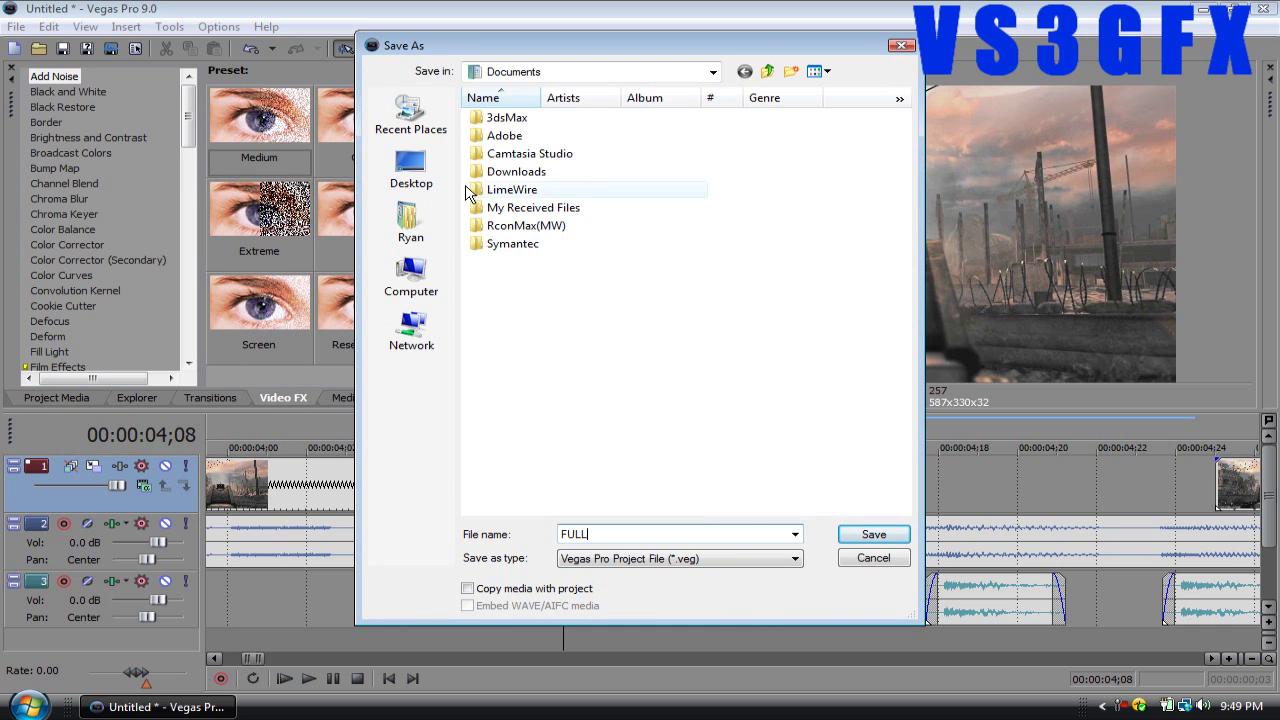
click(411, 165)
click(873, 534)
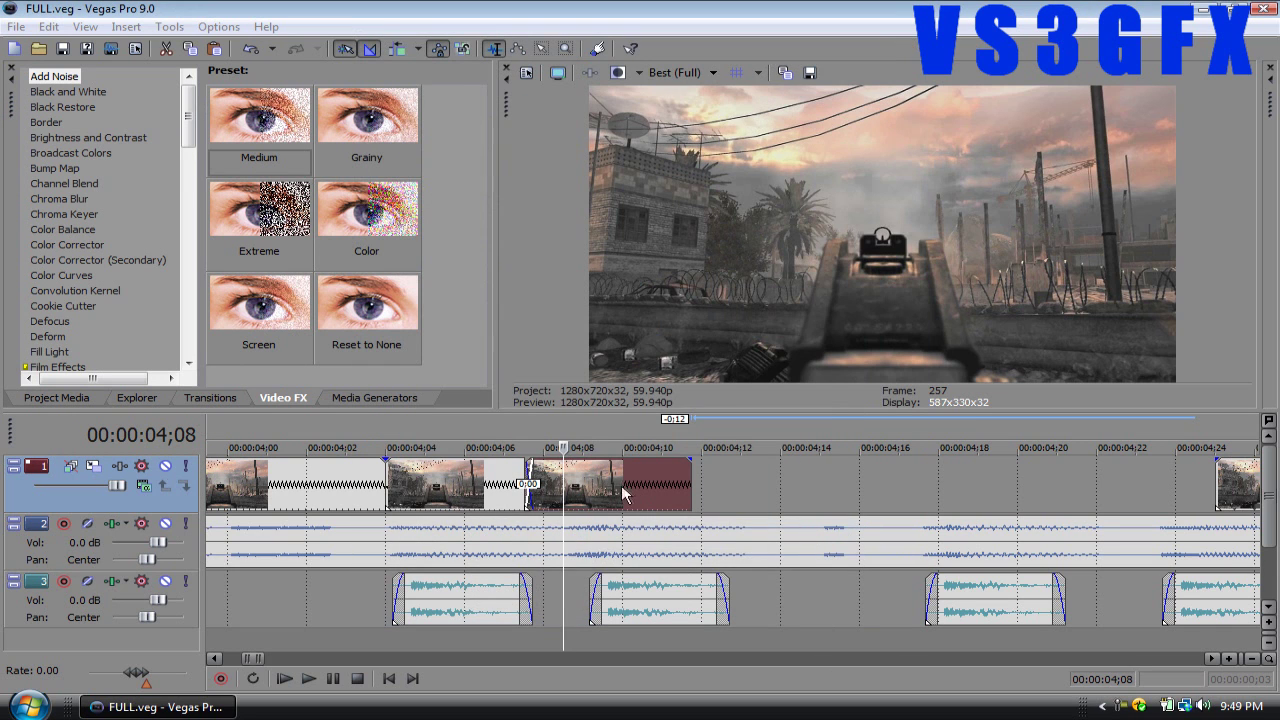
Move the clip under the playhead at 00:00:04;08 onto its own new video track and delete all the other tracks
drag(613, 488, 592, 640)
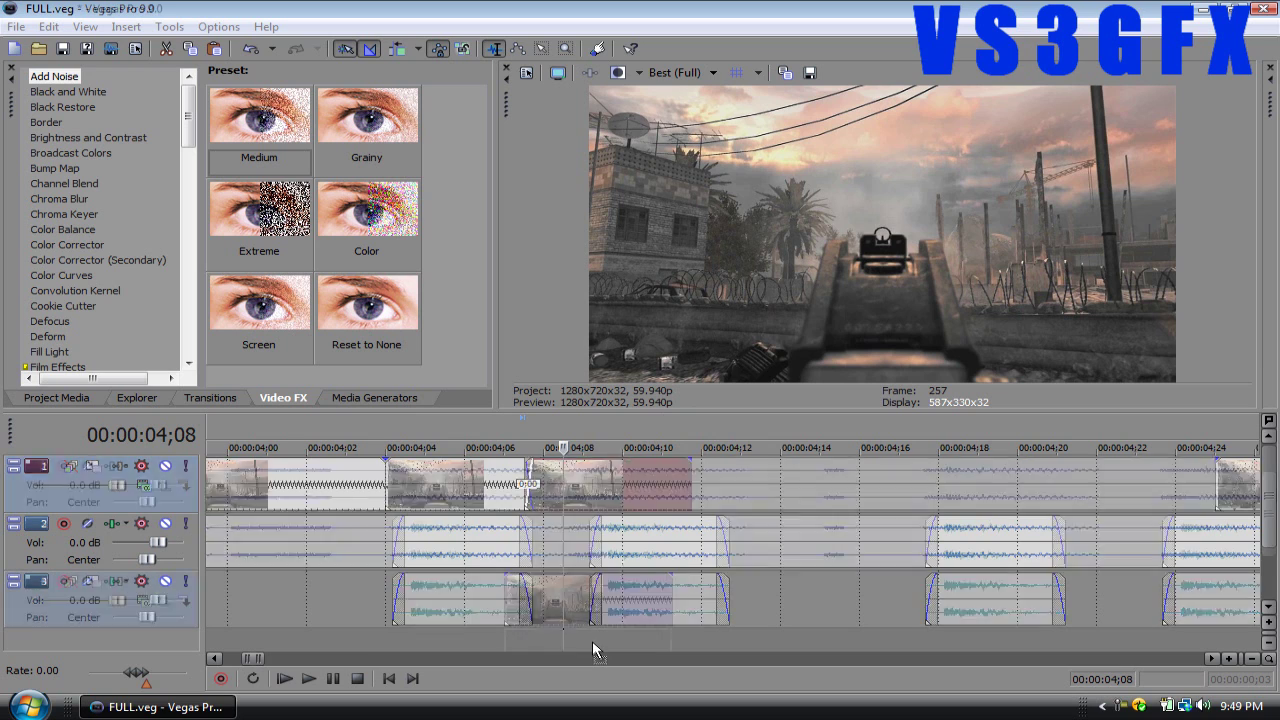
right_click(73, 536)
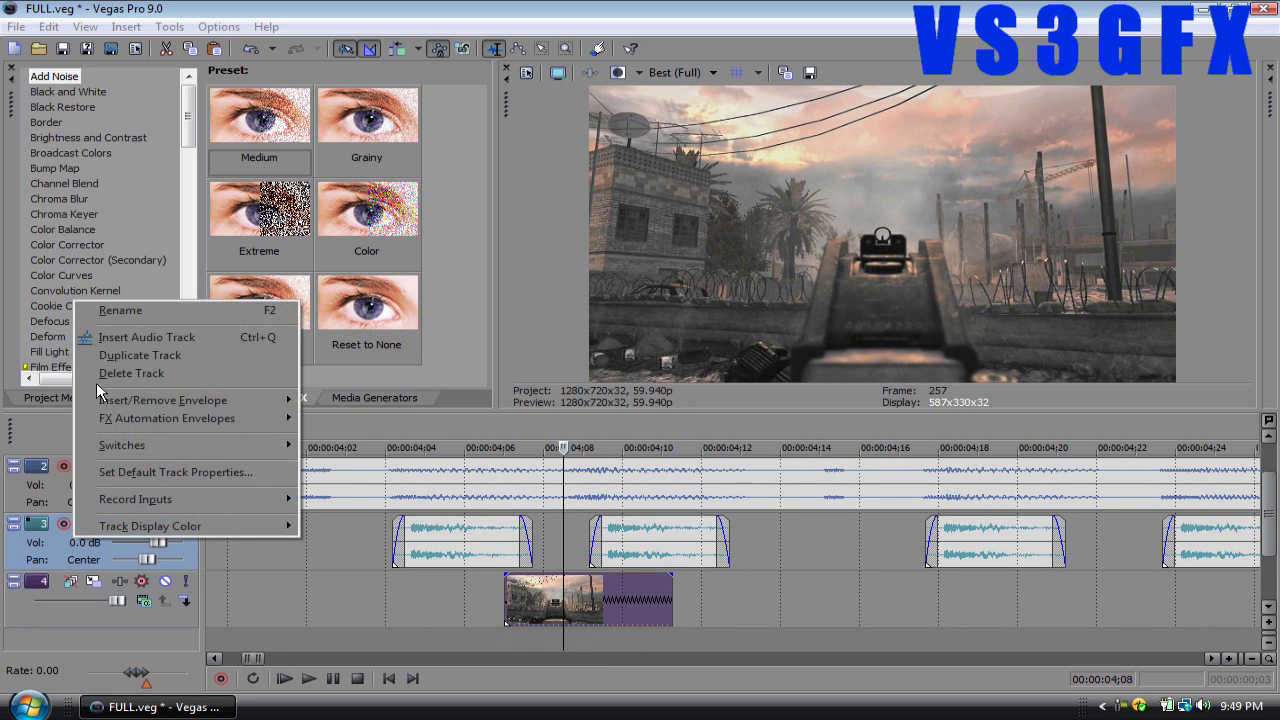
click(96, 382)
right_click(78, 471)
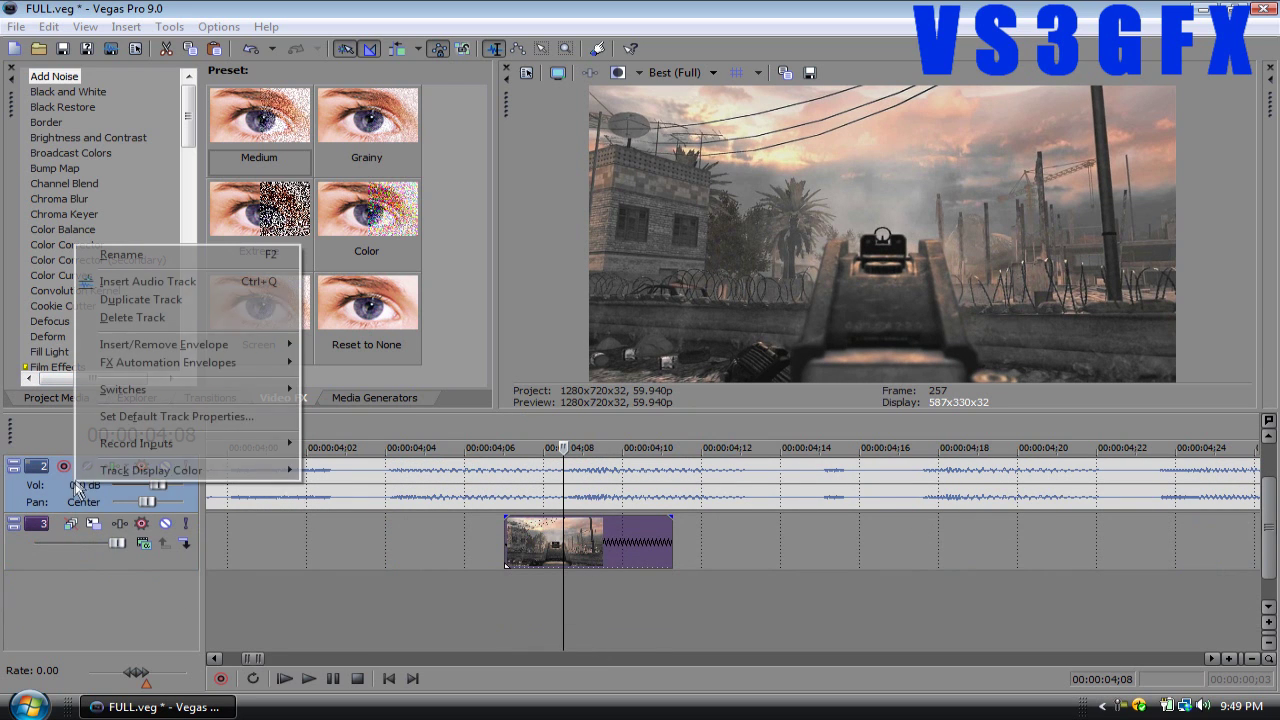
click(124, 323)
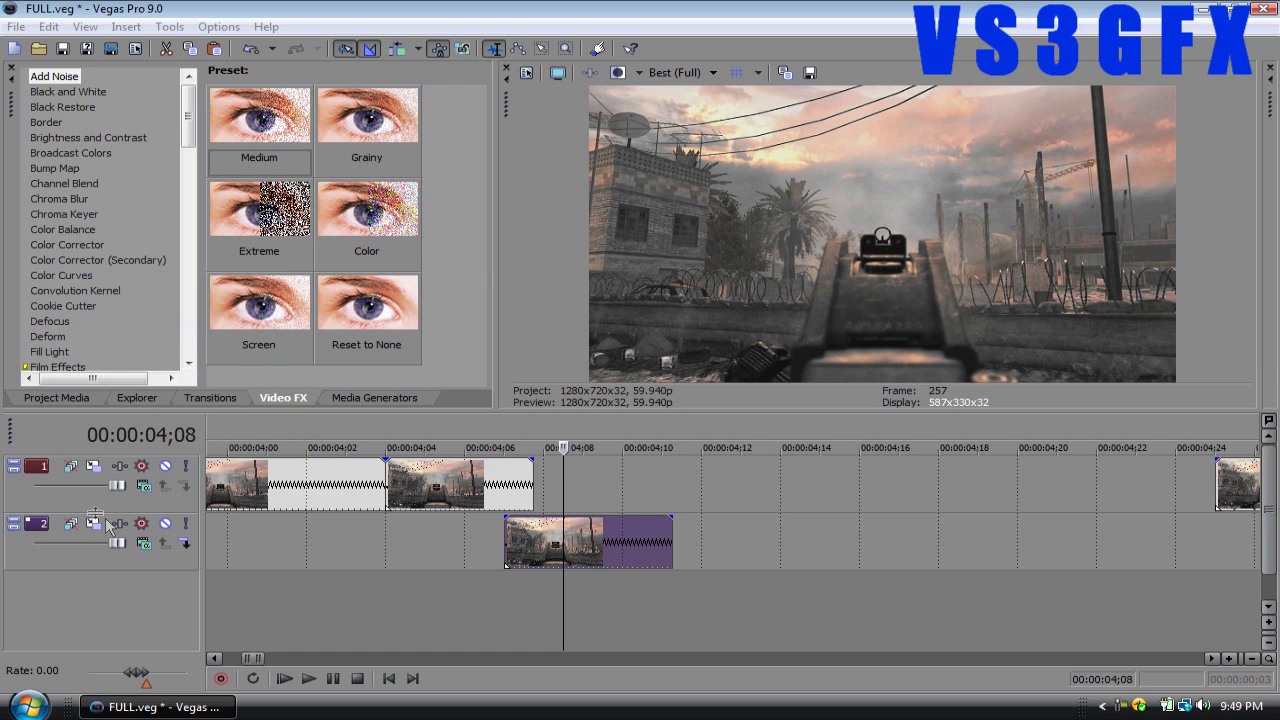
right_click(85, 497)
click(131, 349)
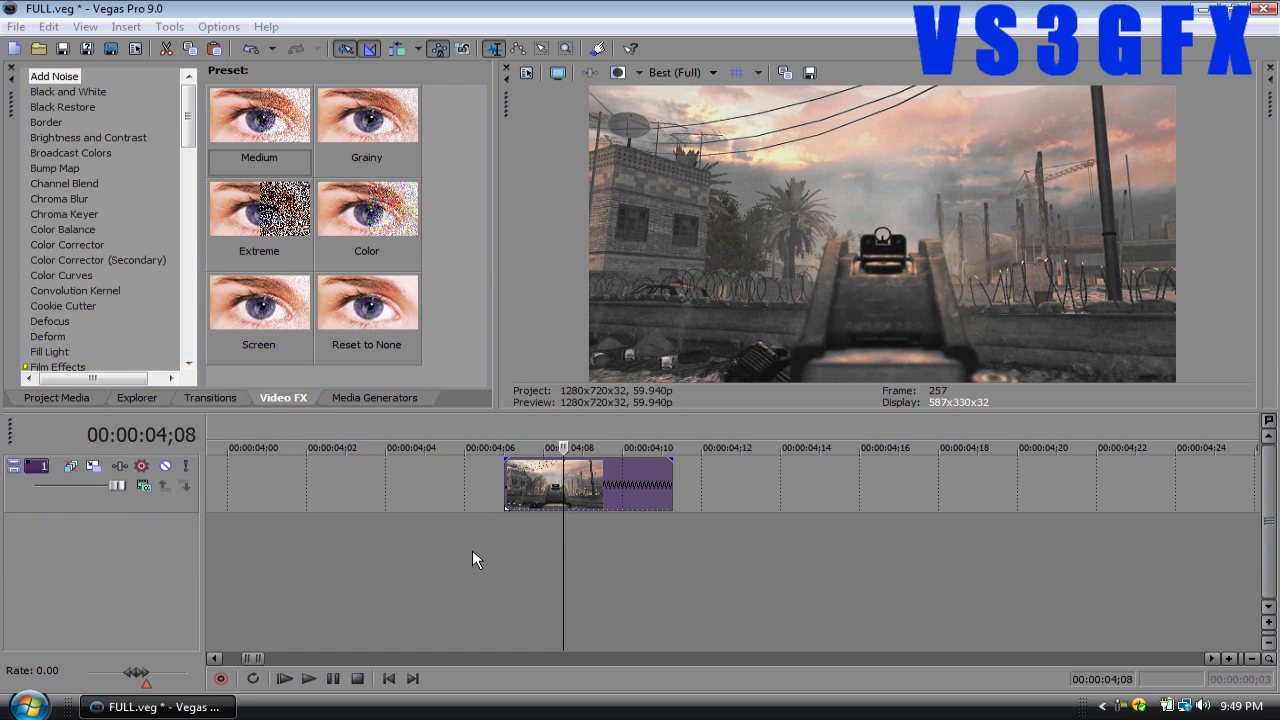
Move the remaining clip to the very start of the timeline and return the playhead to the beginning
drag(595, 498, 517, 498)
click(646, 536)
scroll(646, 544, down, 5)
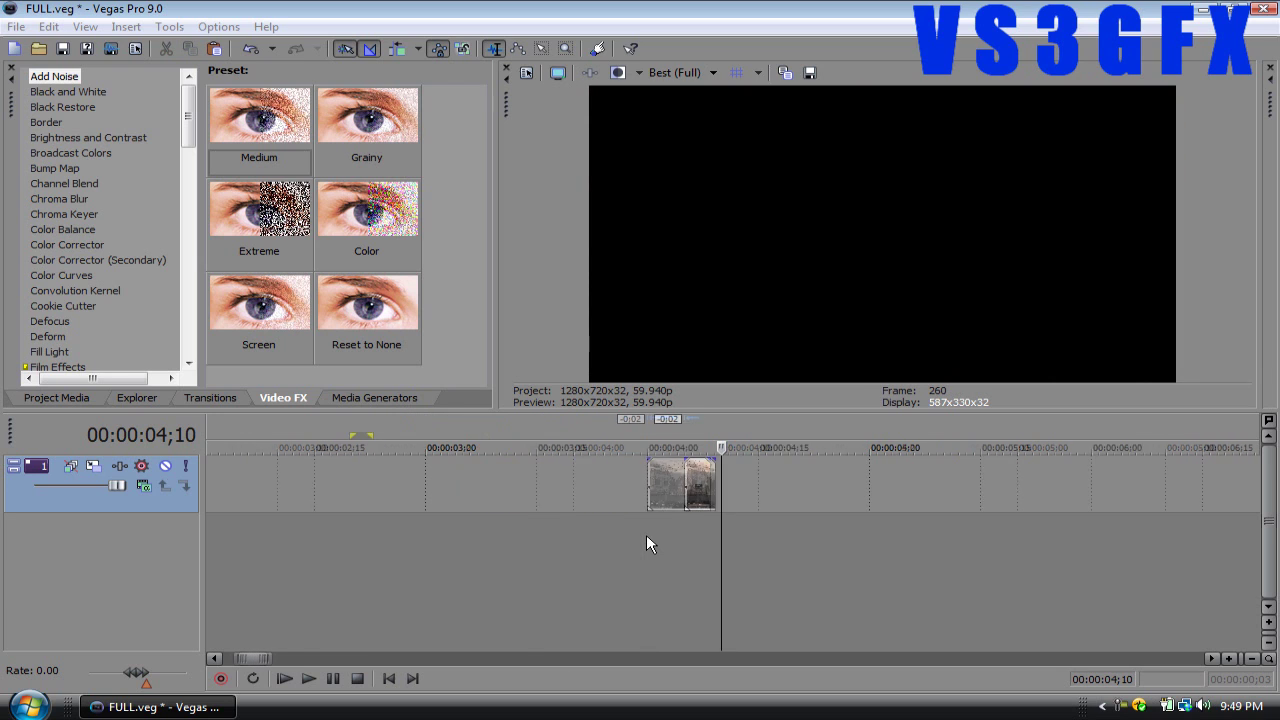
drag(522, 496, 214, 492)
key(ctrl+Home)
Save a copy of the project to the Desktop under the file name SMALL 1
click(16, 26)
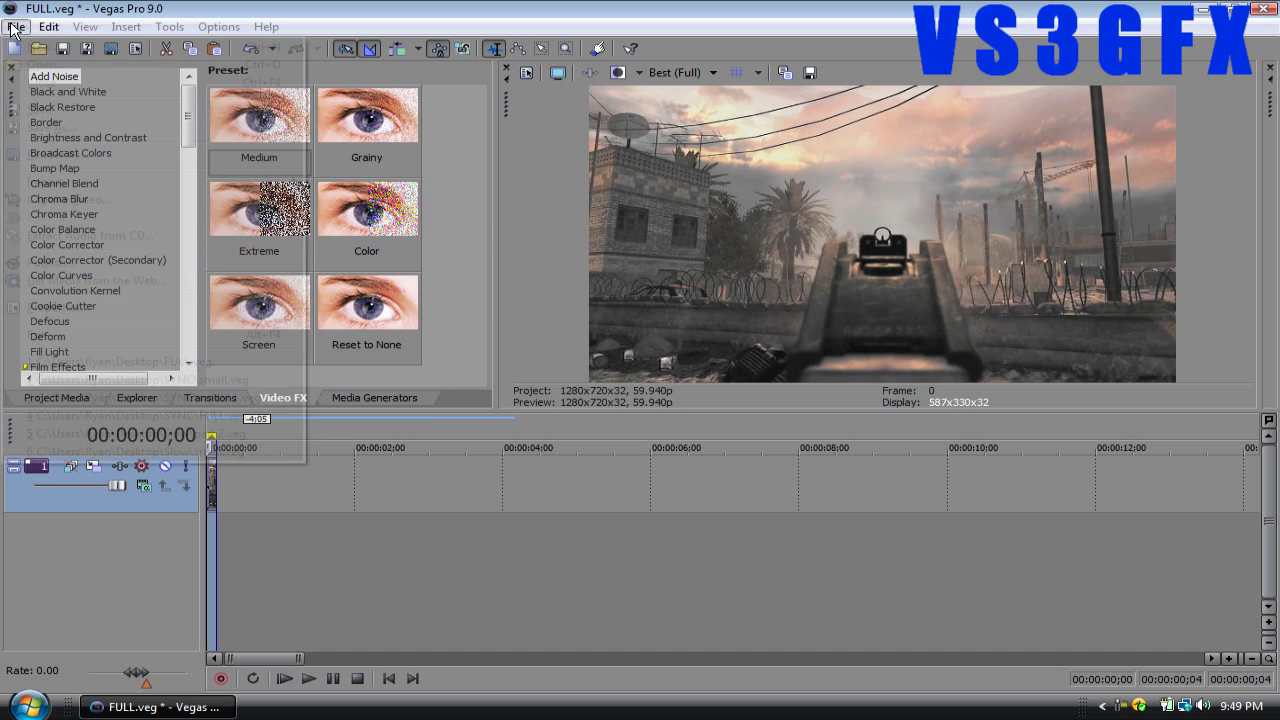
click(68, 128)
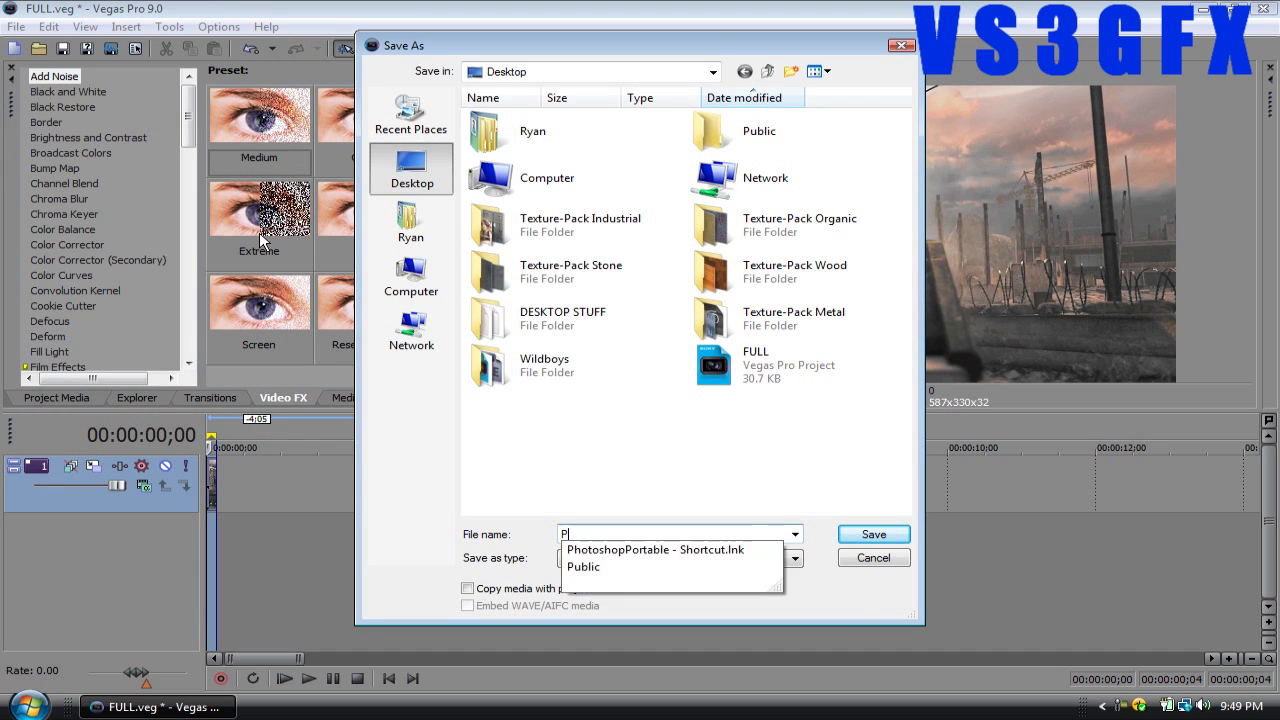
text(SMALL 1)
click(873, 535)
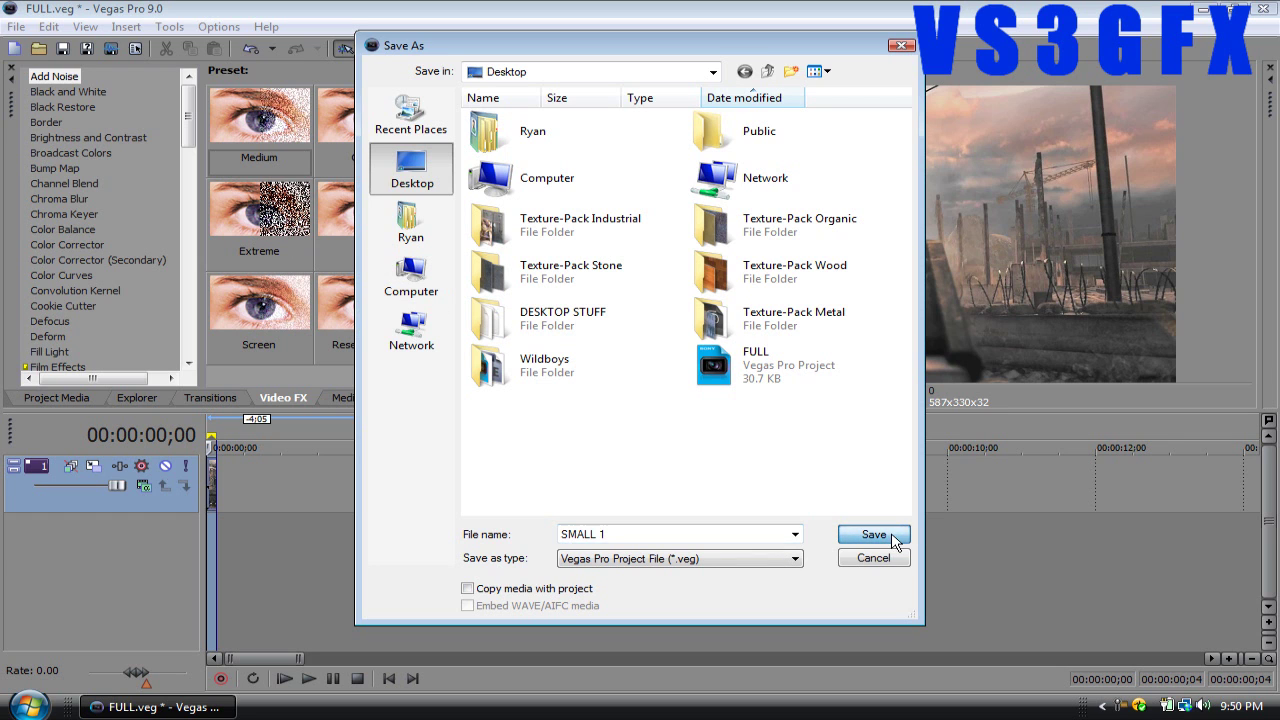
Open the FULL project from the Desktop
click(15, 27)
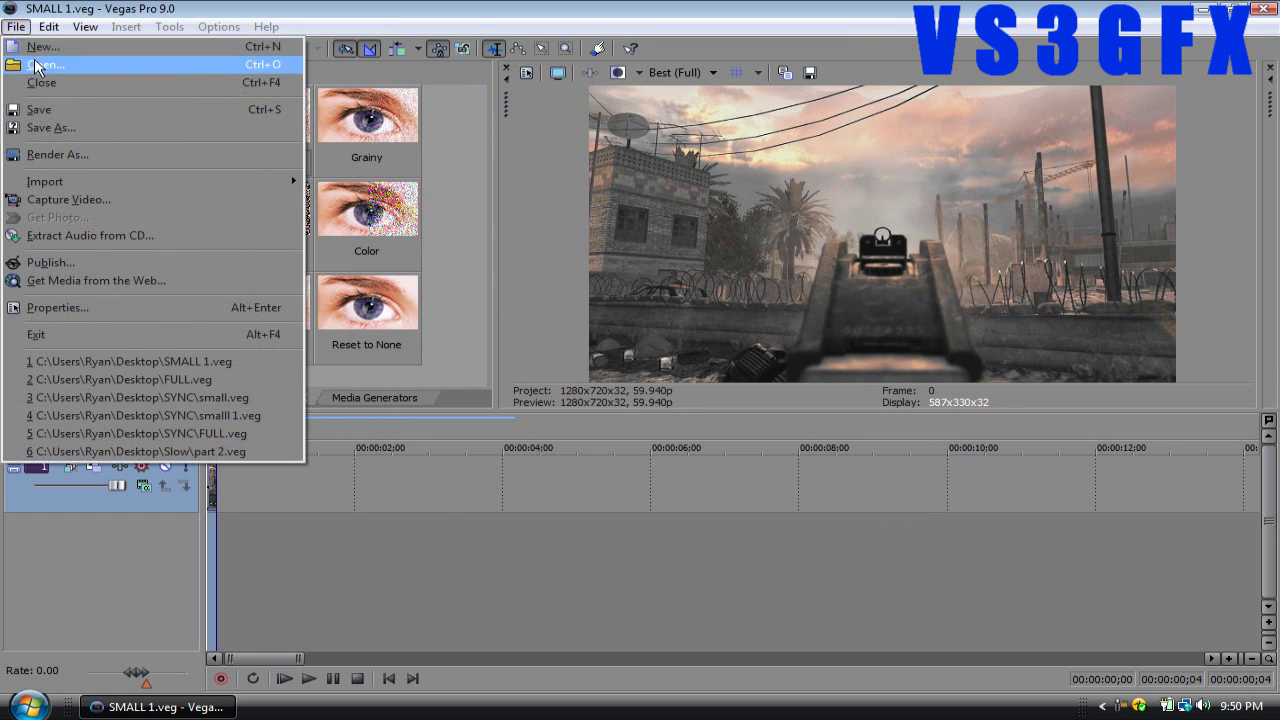
click(45, 68)
click(413, 172)
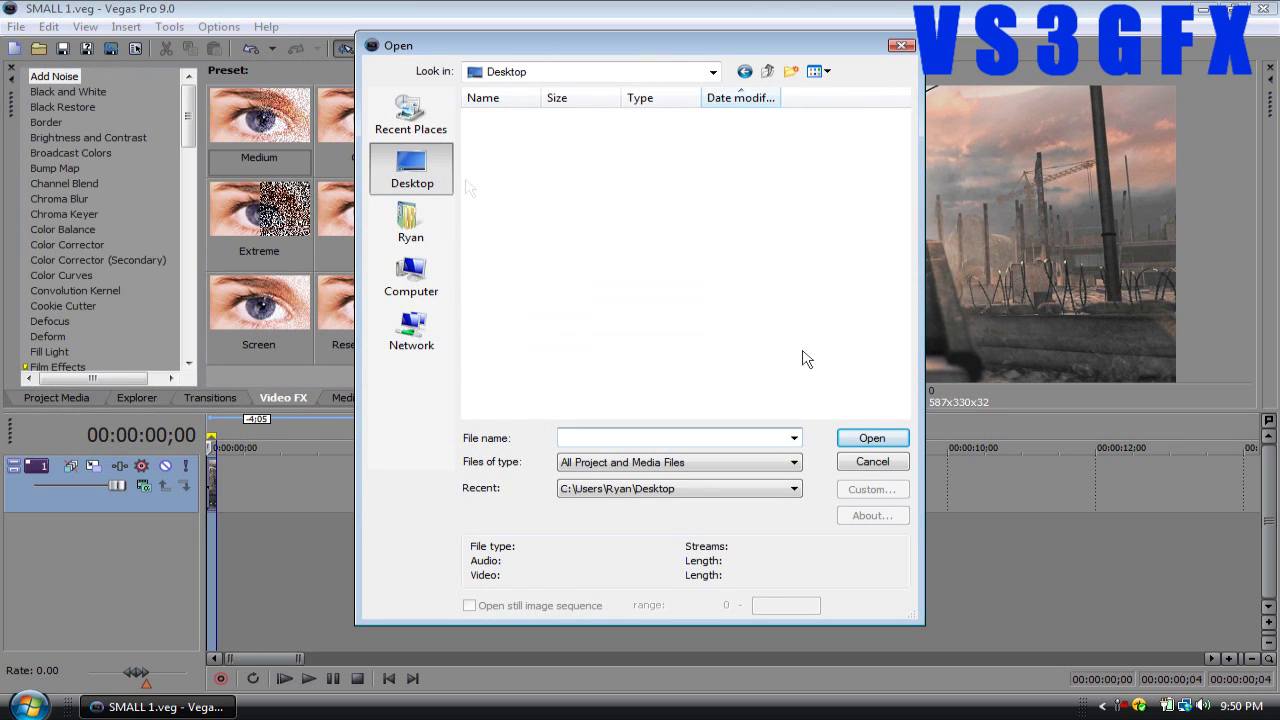
drag(893, 215, 876, 408)
double_click(540, 349)
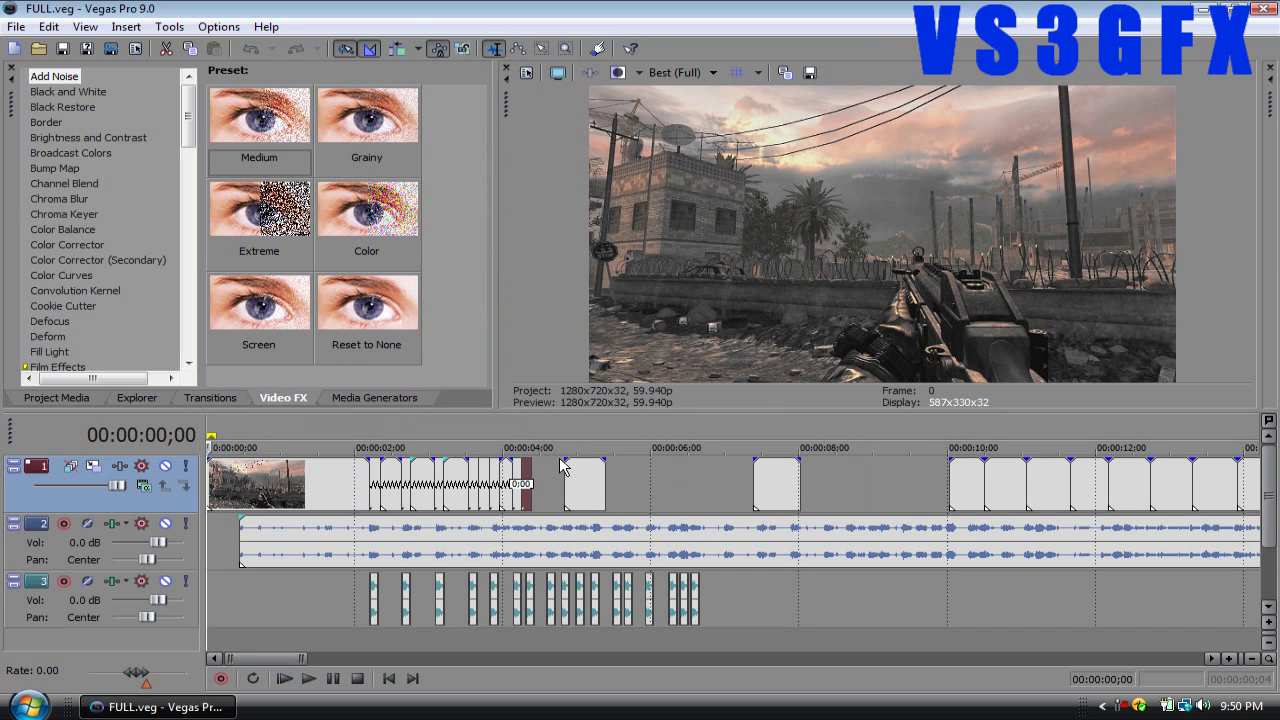
Dismiss the Windows error dialog and delete the gameplay clip that starts at about 00:00:04;07
click(530, 438)
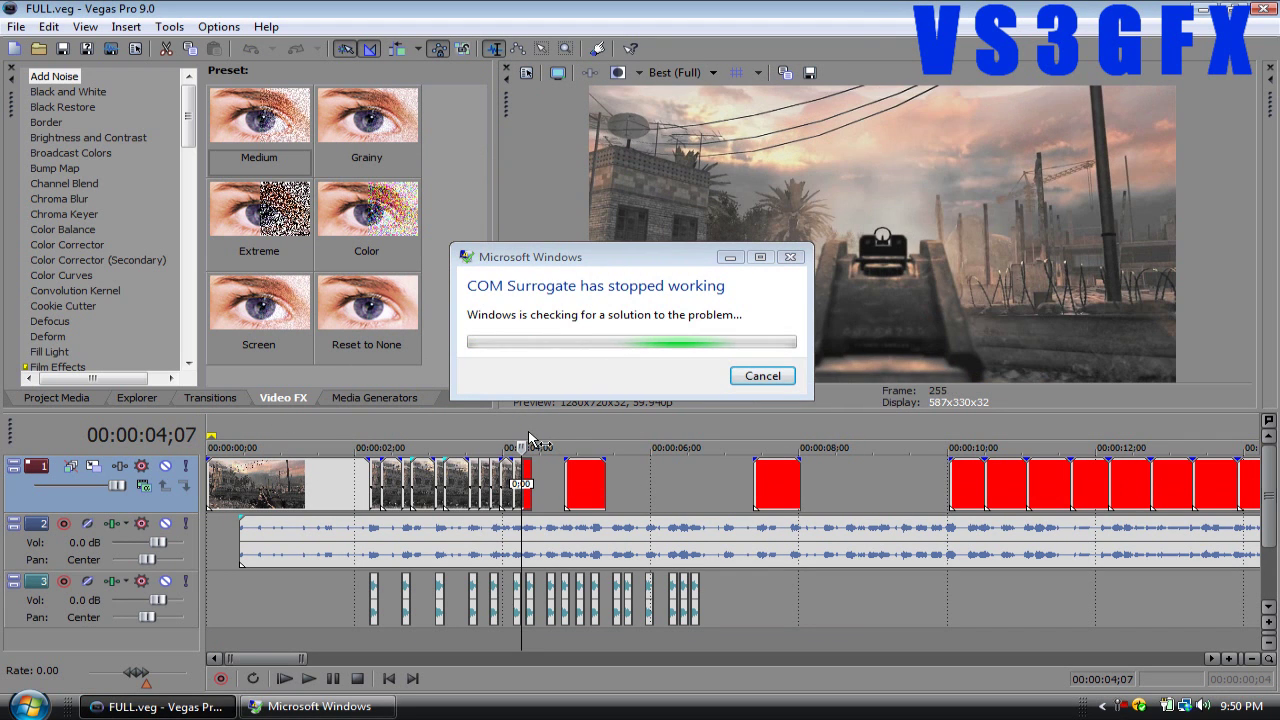
click(741, 380)
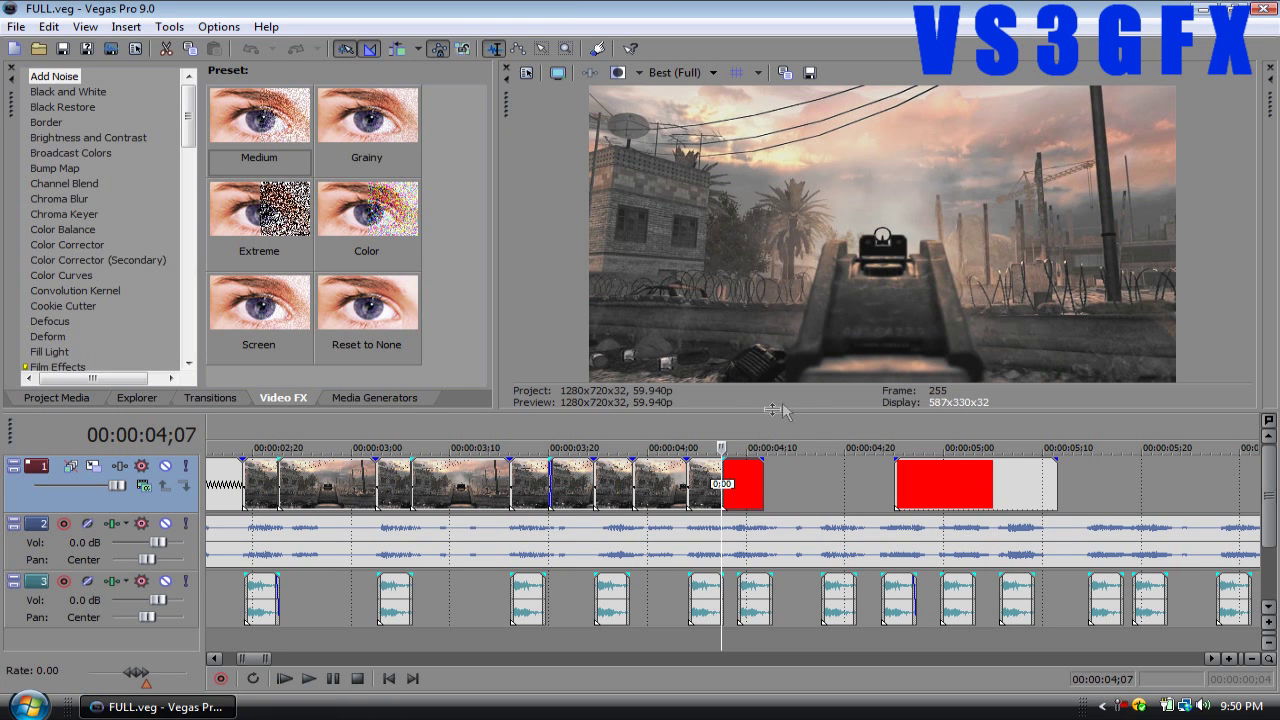
click(745, 419)
scroll(745, 419, up, 5)
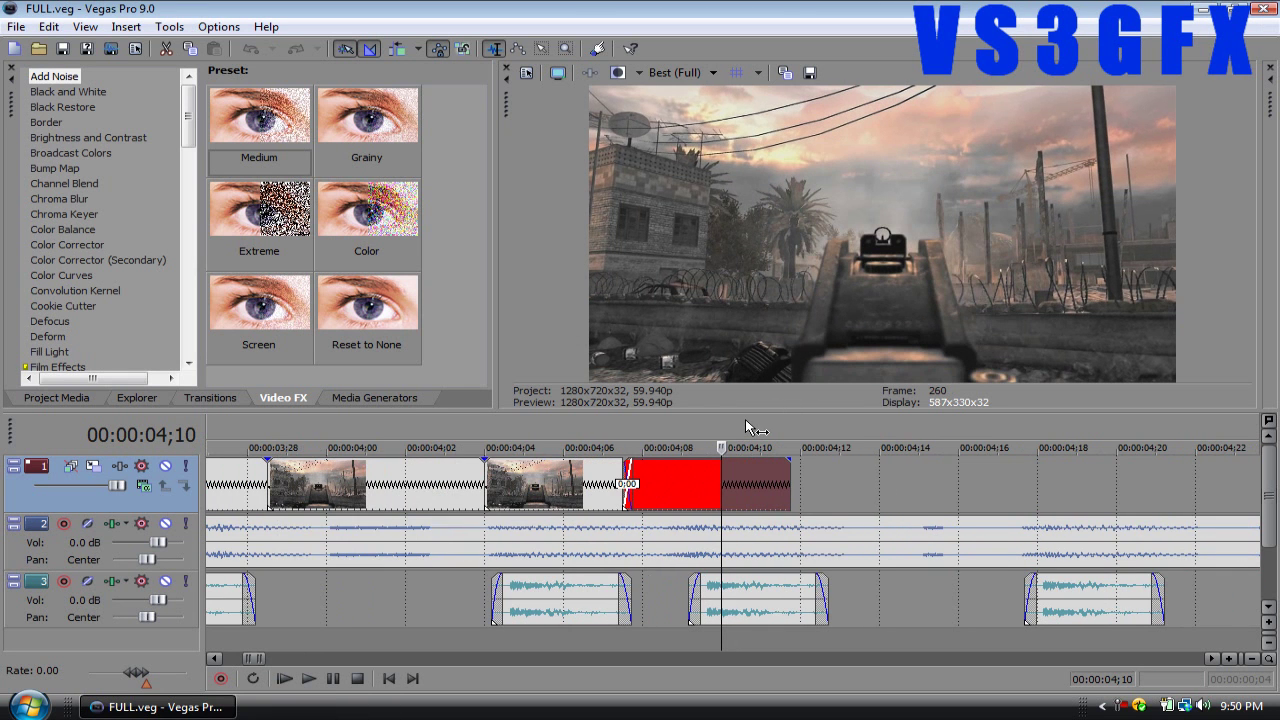
click(701, 442)
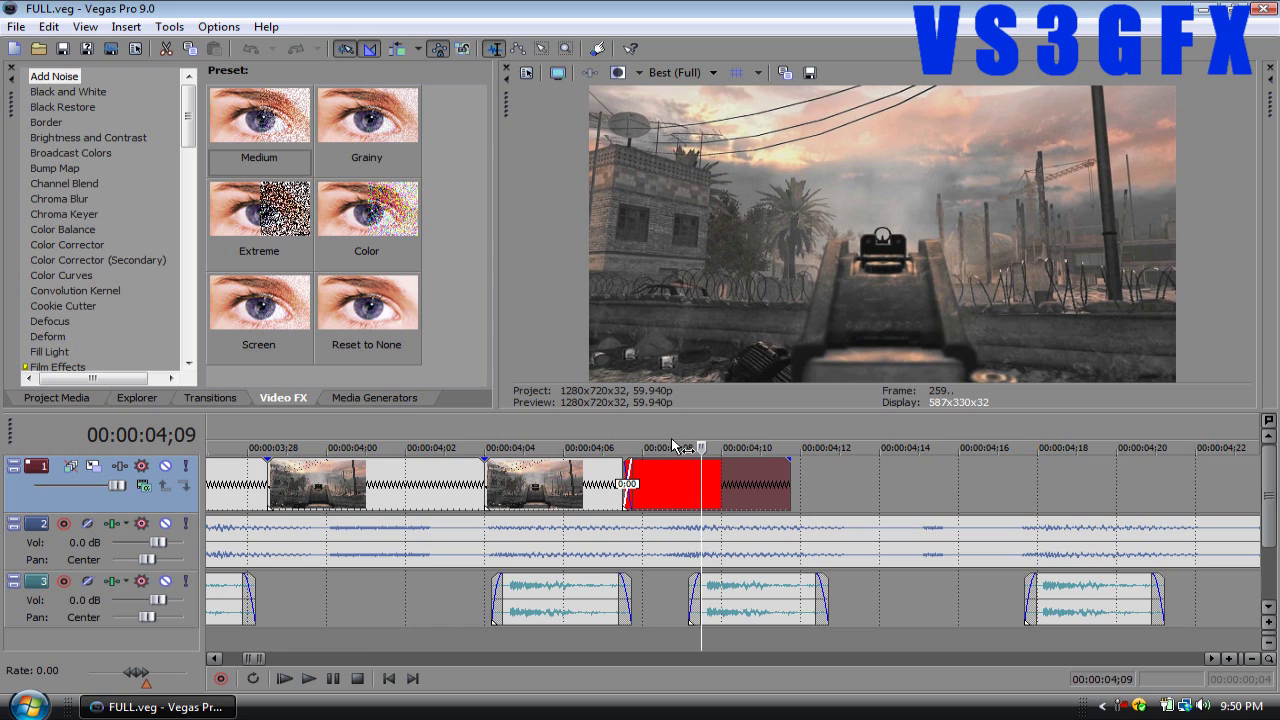
key(Delete)
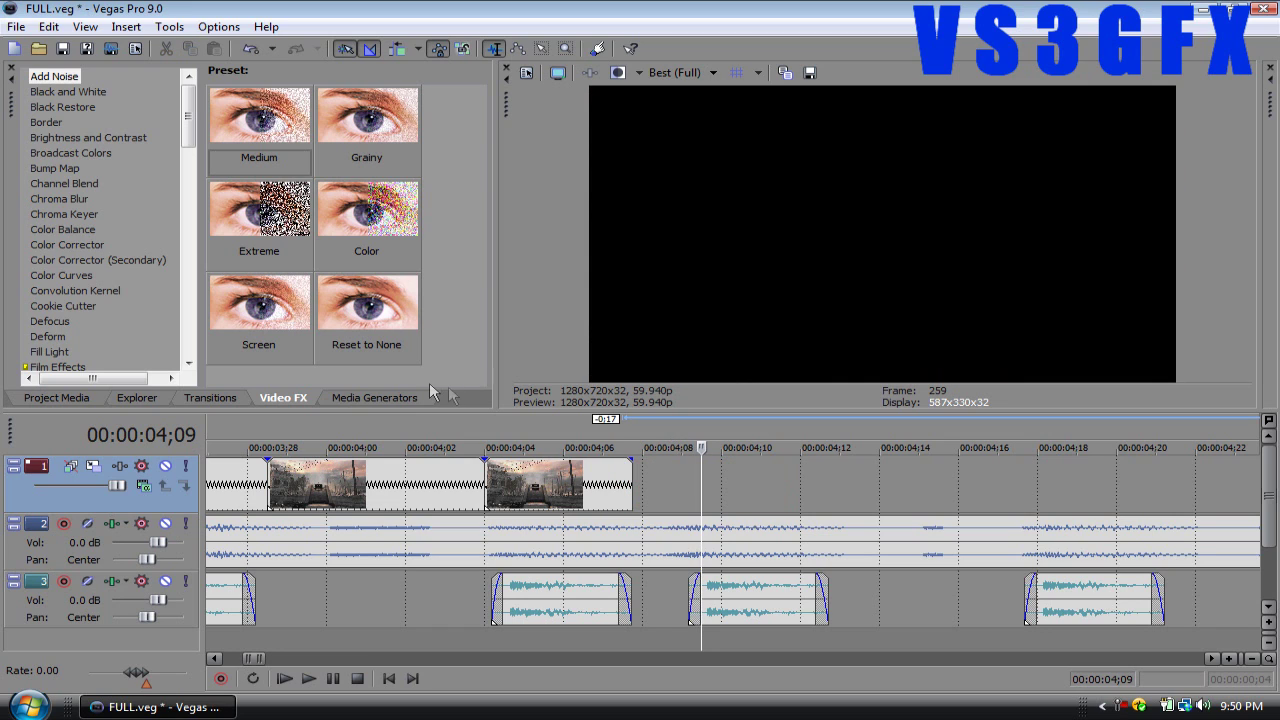
Insert the SMALL 1 project from the Desktop in the deleted clip's place and shorten it to end where the next beat sound starts
click(67, 396)
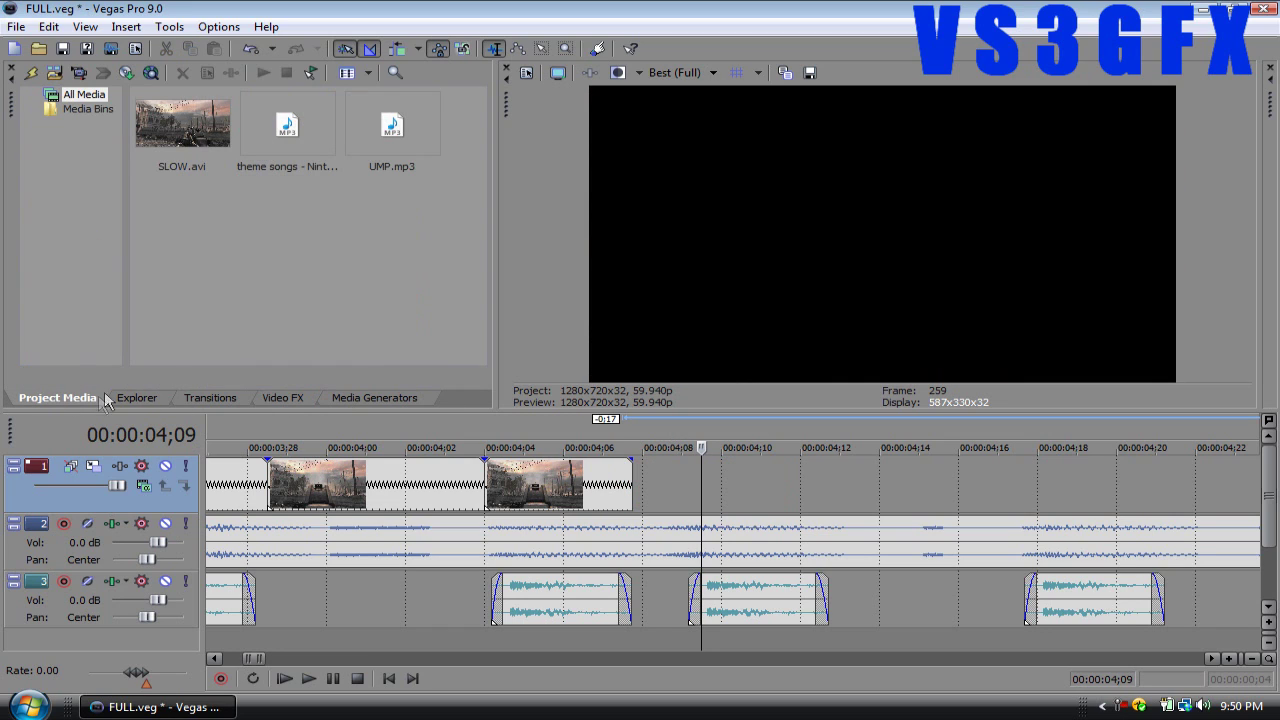
click(158, 396)
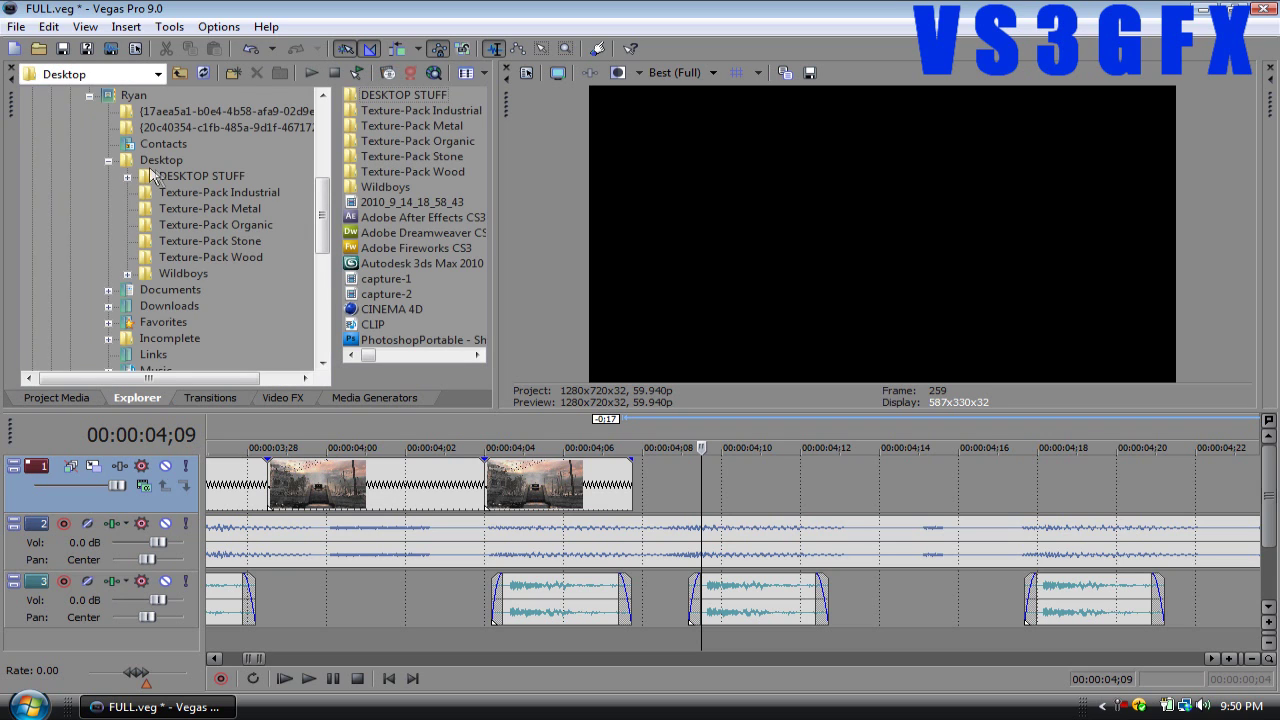
click(147, 165)
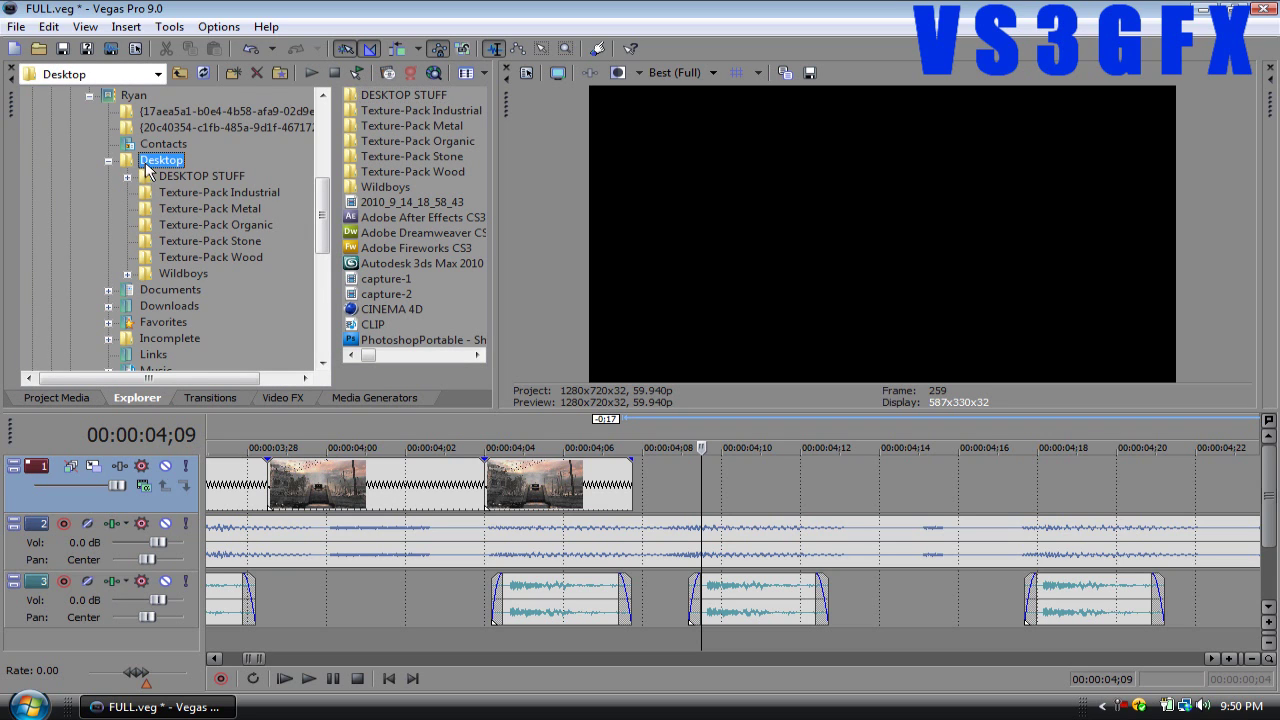
scroll(399, 260, down, 3)
drag(392, 128, 643, 487)
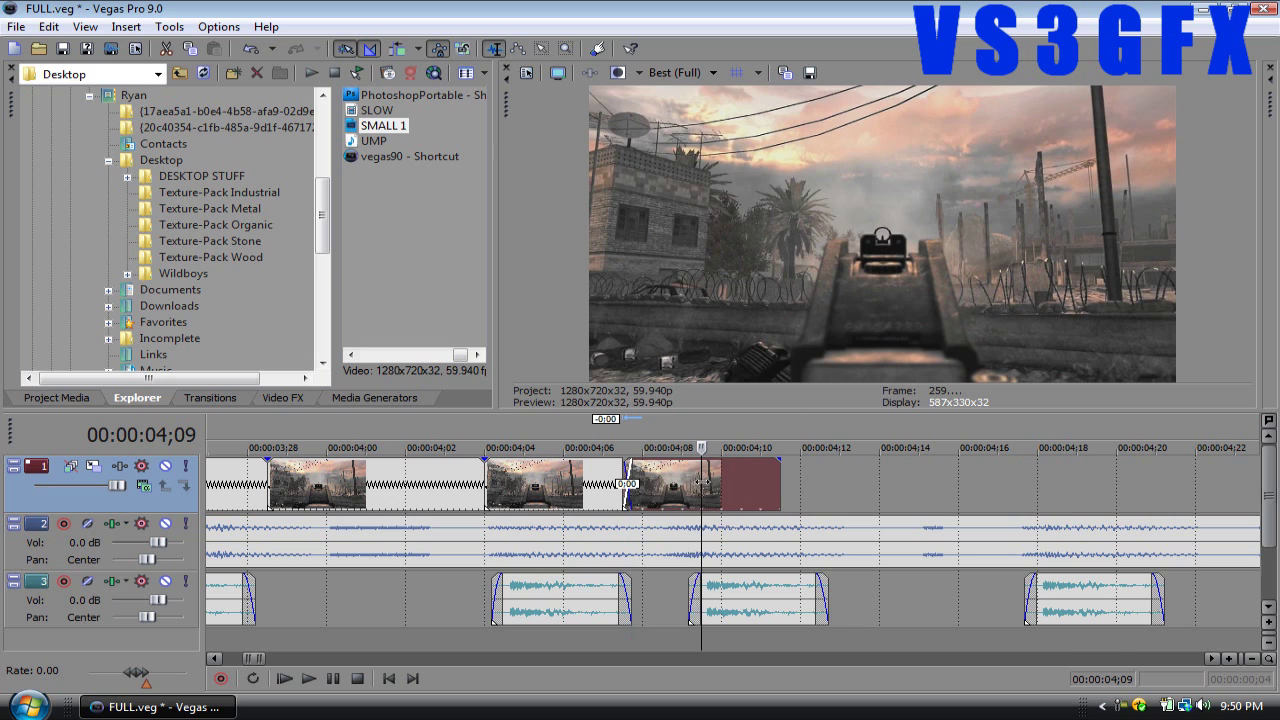
drag(780, 488, 687, 484)
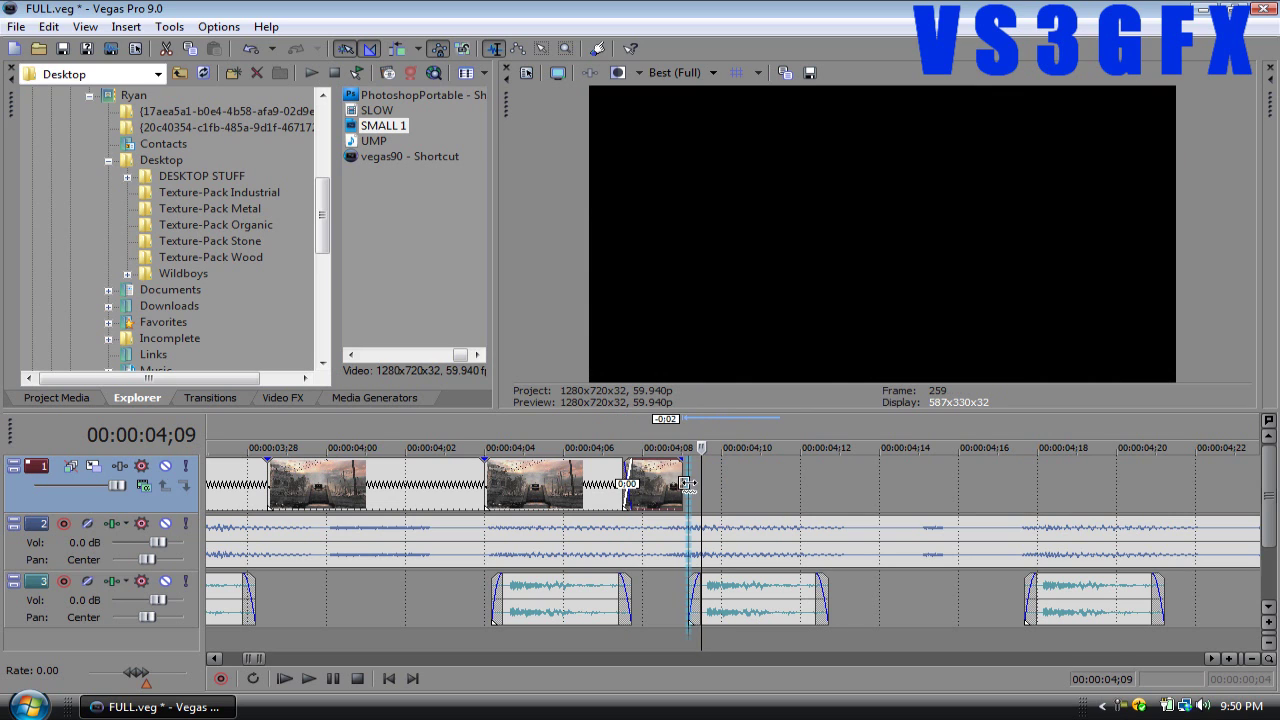
Attach the next two gameplay clips one after the other behind the shortened SMALL 1 clip
scroll(729, 476, down, 5)
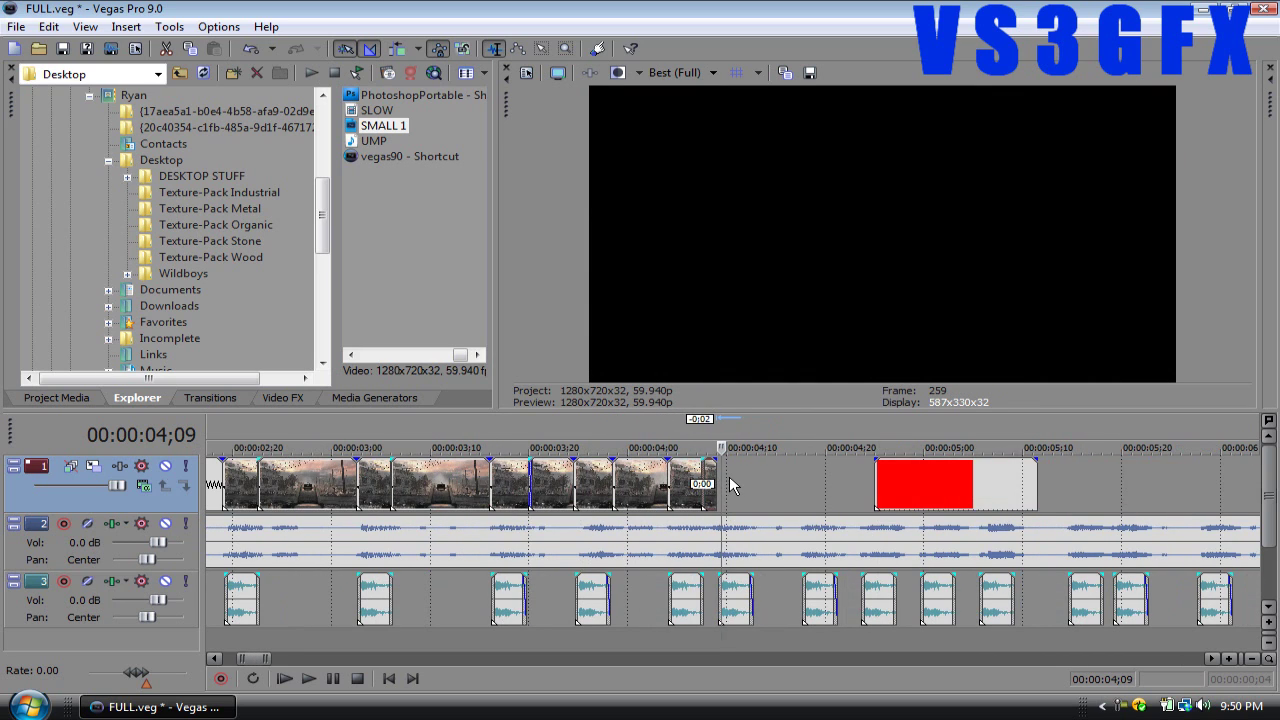
scroll(729, 476, down, 5)
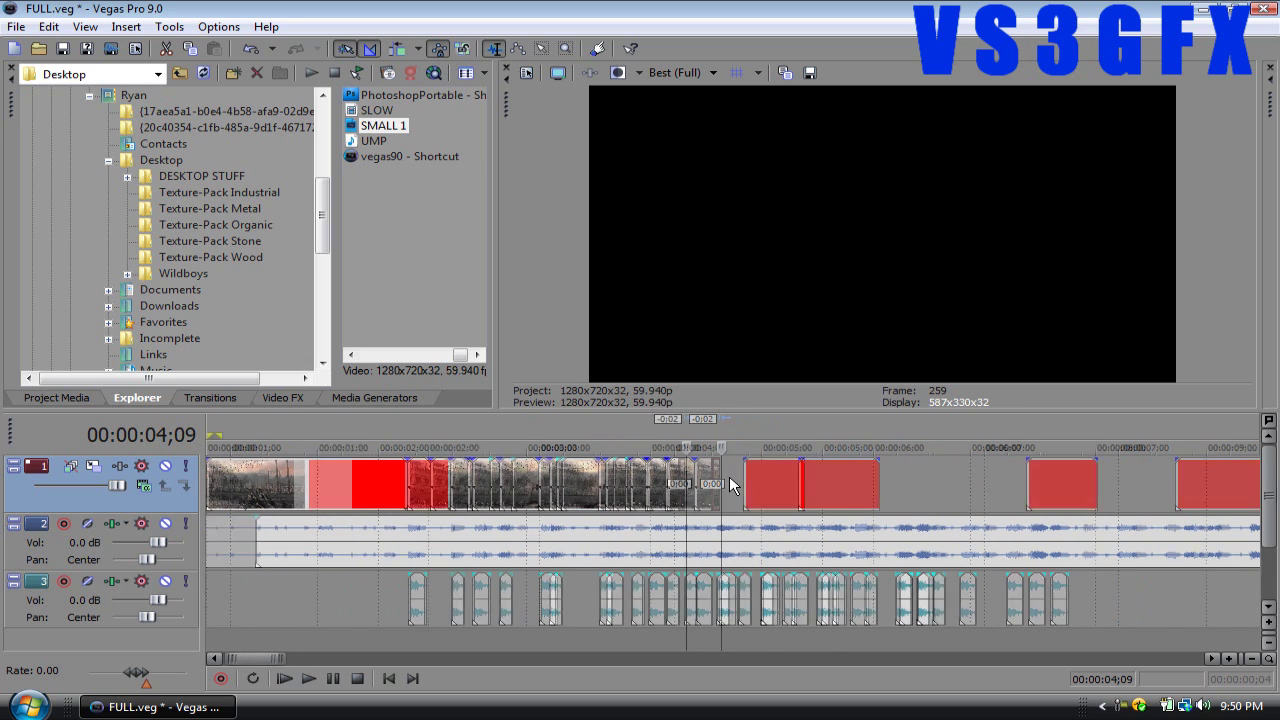
drag(825, 477, 755, 475)
click(761, 447)
drag(1240, 495, 853, 490)
Move the group of four clips starting at about 00:00:10 close behind the attached clips, to about 00:00:05;18
scroll(847, 479, down, 5)
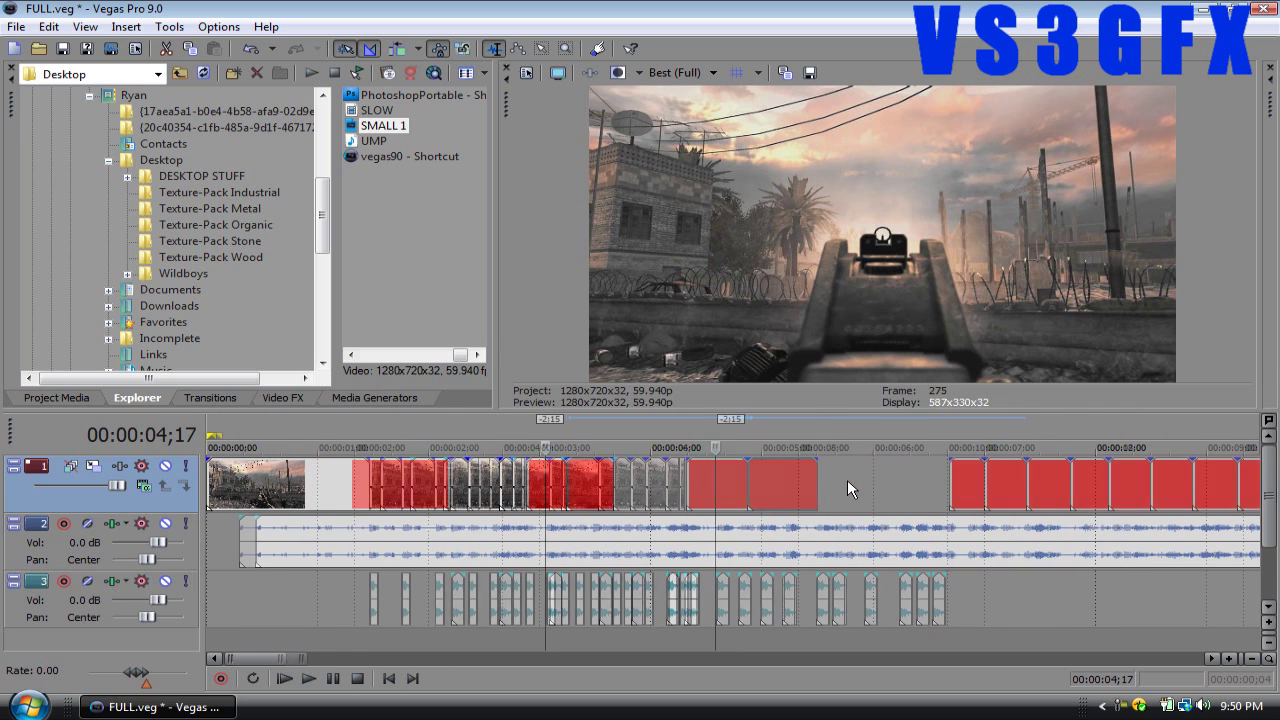
click(782, 482)
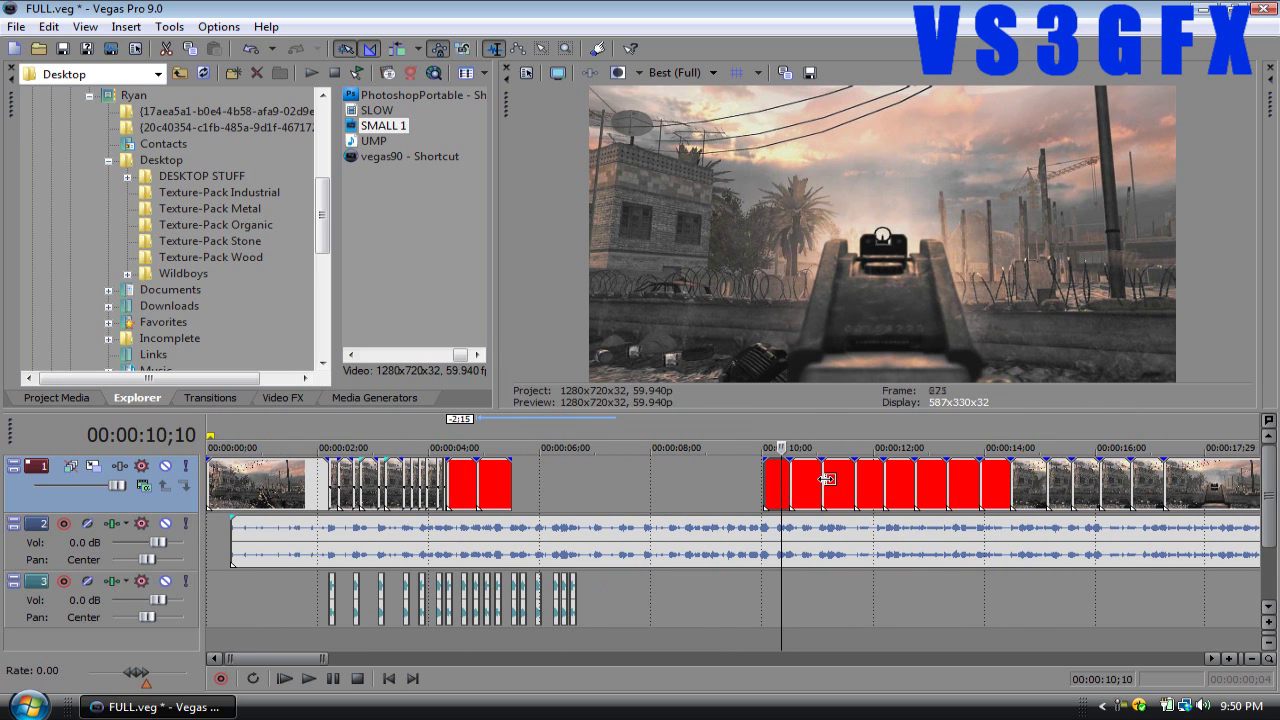
drag(870, 485, 624, 482)
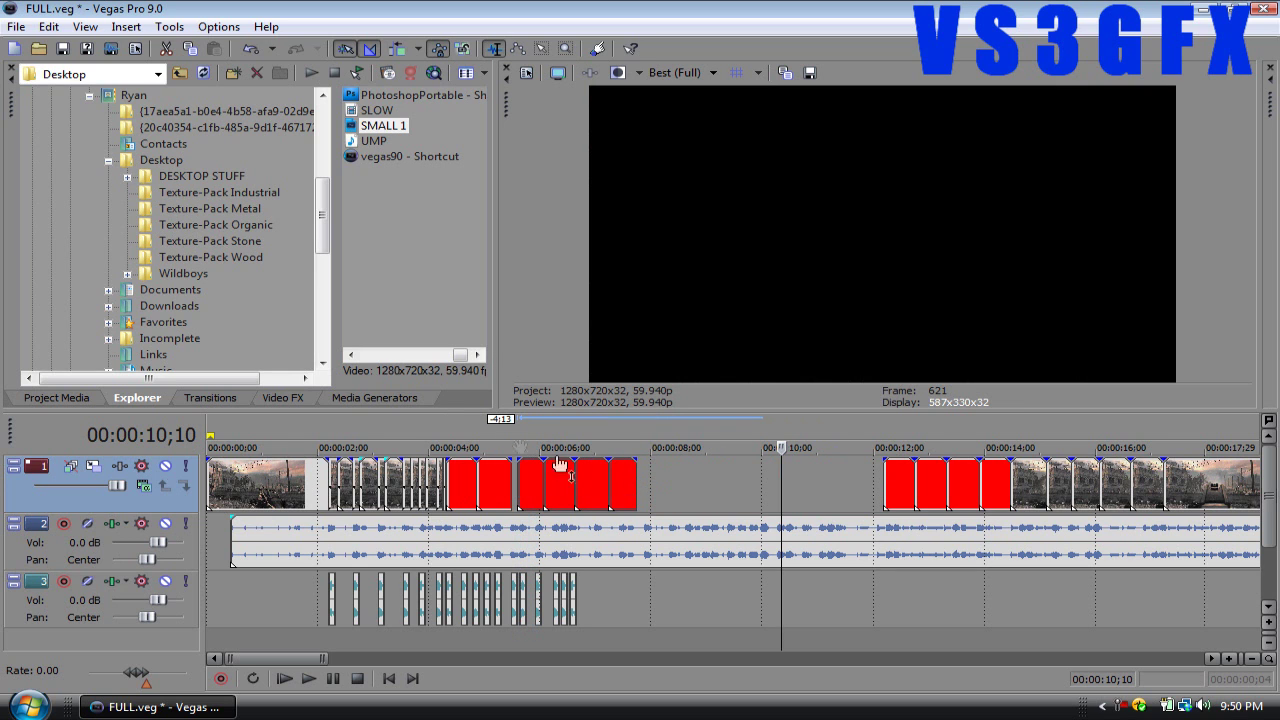
click(512, 442)
scroll(510, 440, up, 4)
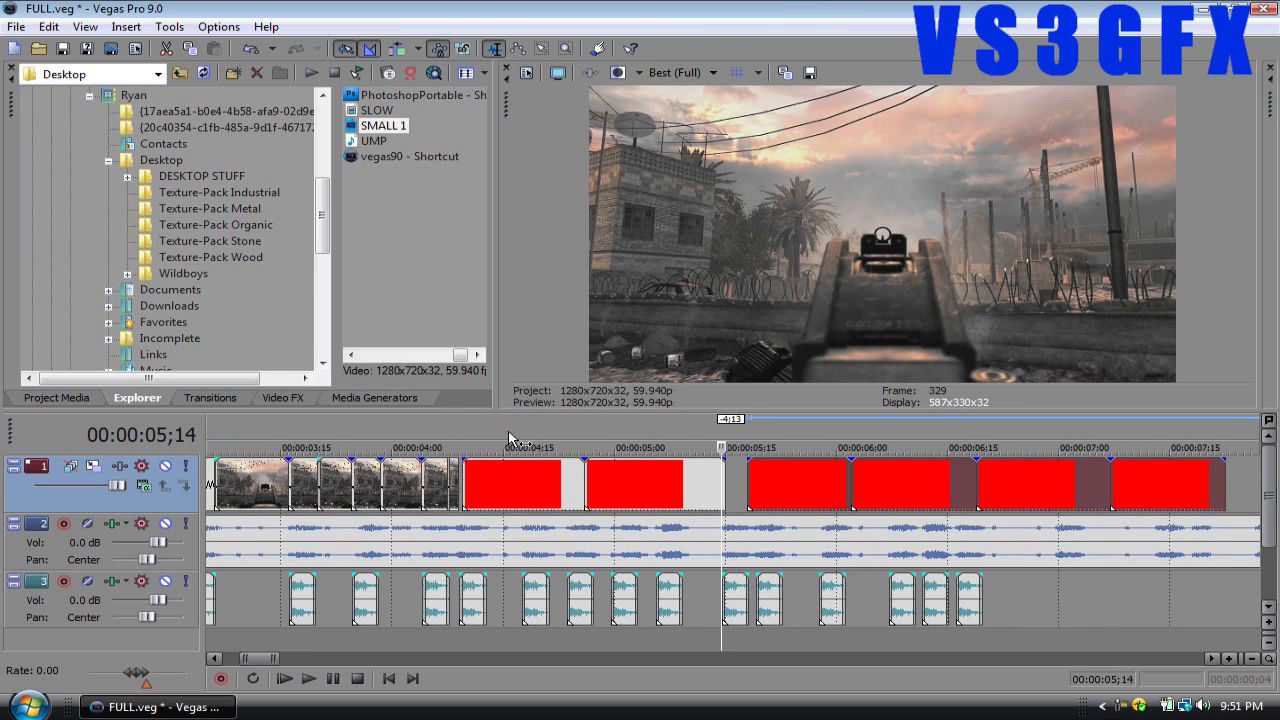
scroll(510, 440, up, 3)
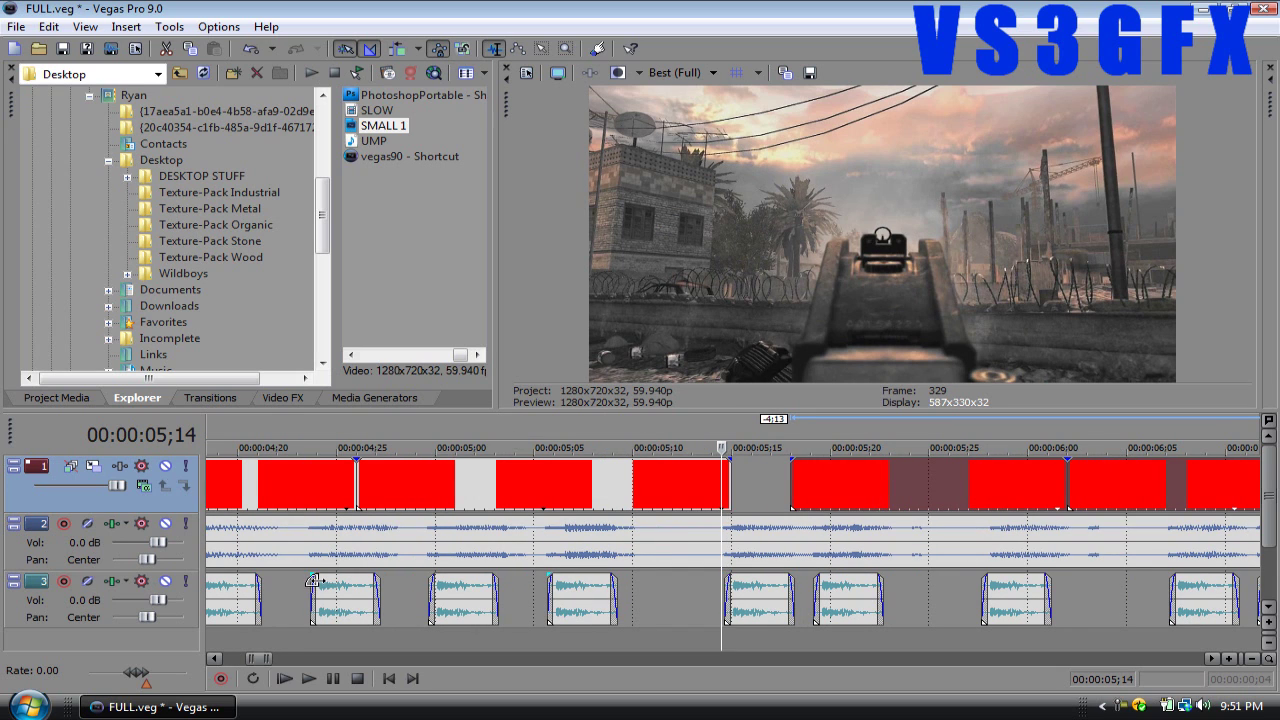
Close the gap behind the SMALL 1 clip and trim the following clip to end with its beat sound at about 00:00:04;13
drag(259, 653, 256, 653)
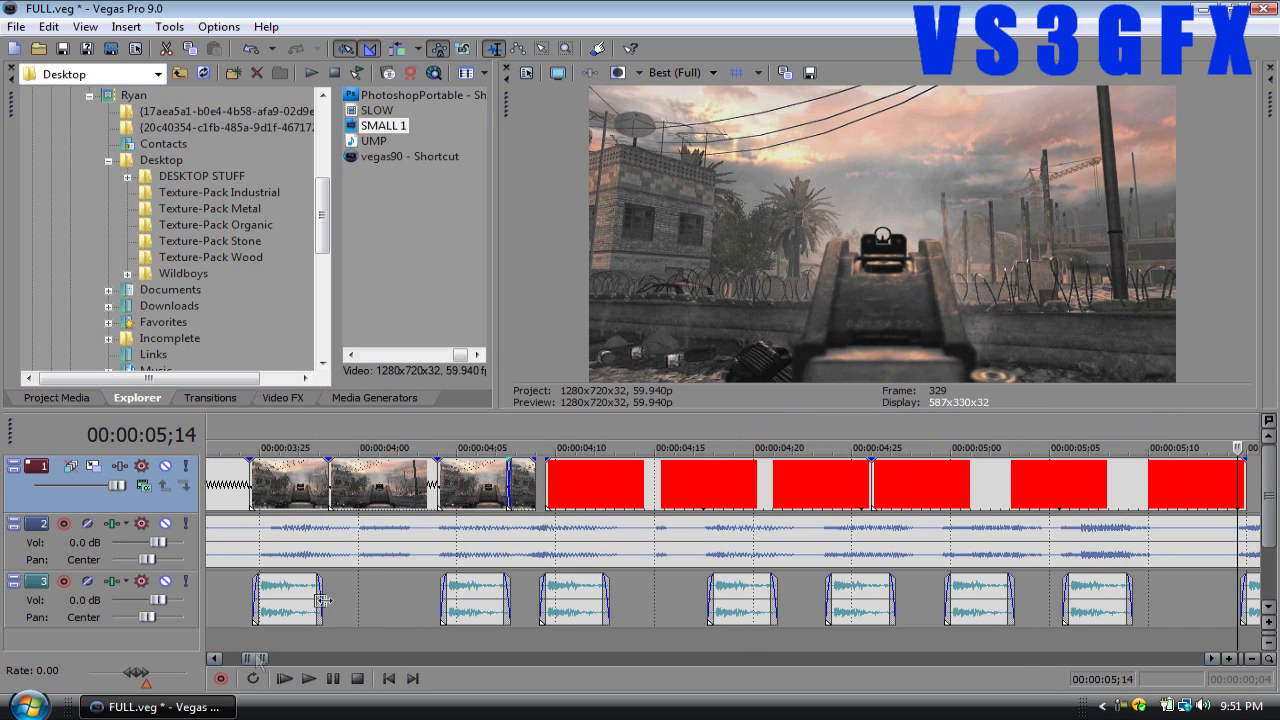
drag(585, 478, 575, 480)
drag(860, 476, 593, 468)
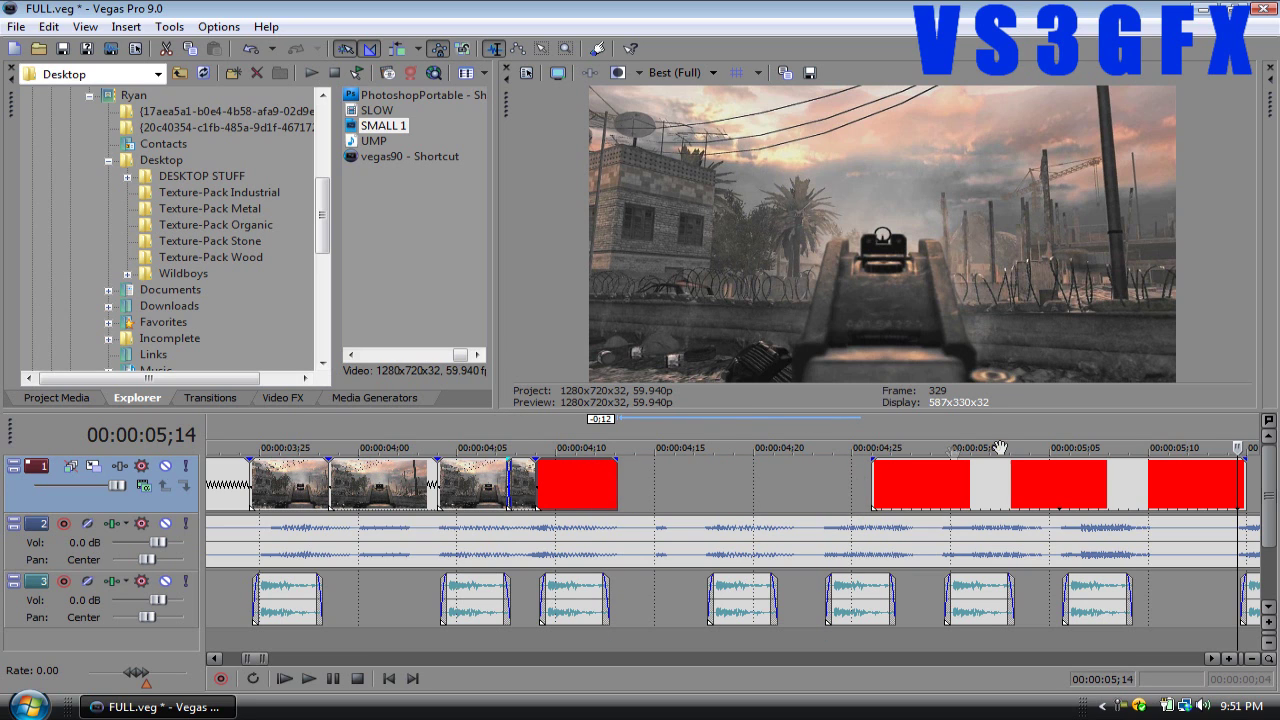
Attach the next clip behind it and shorten it to end where the following beat sound starts, at about 00:00:04;18
drag(977, 478, 724, 497)
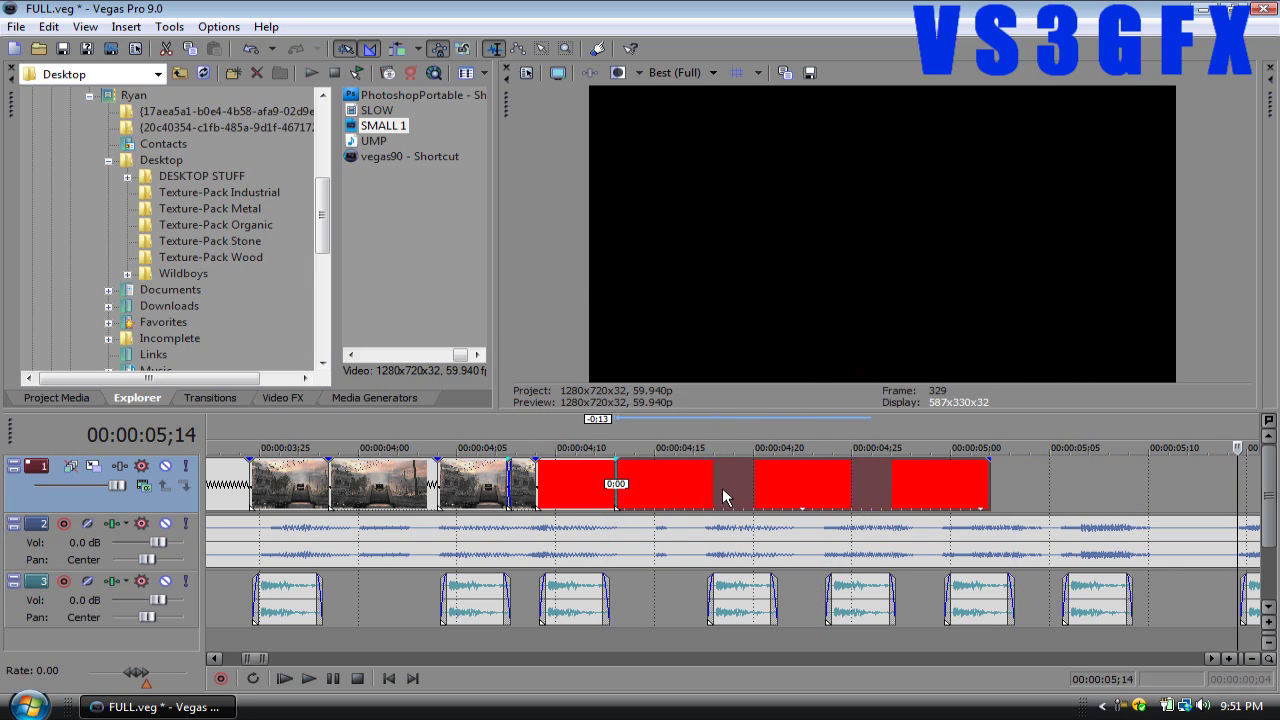
scroll(722, 488, down, 2)
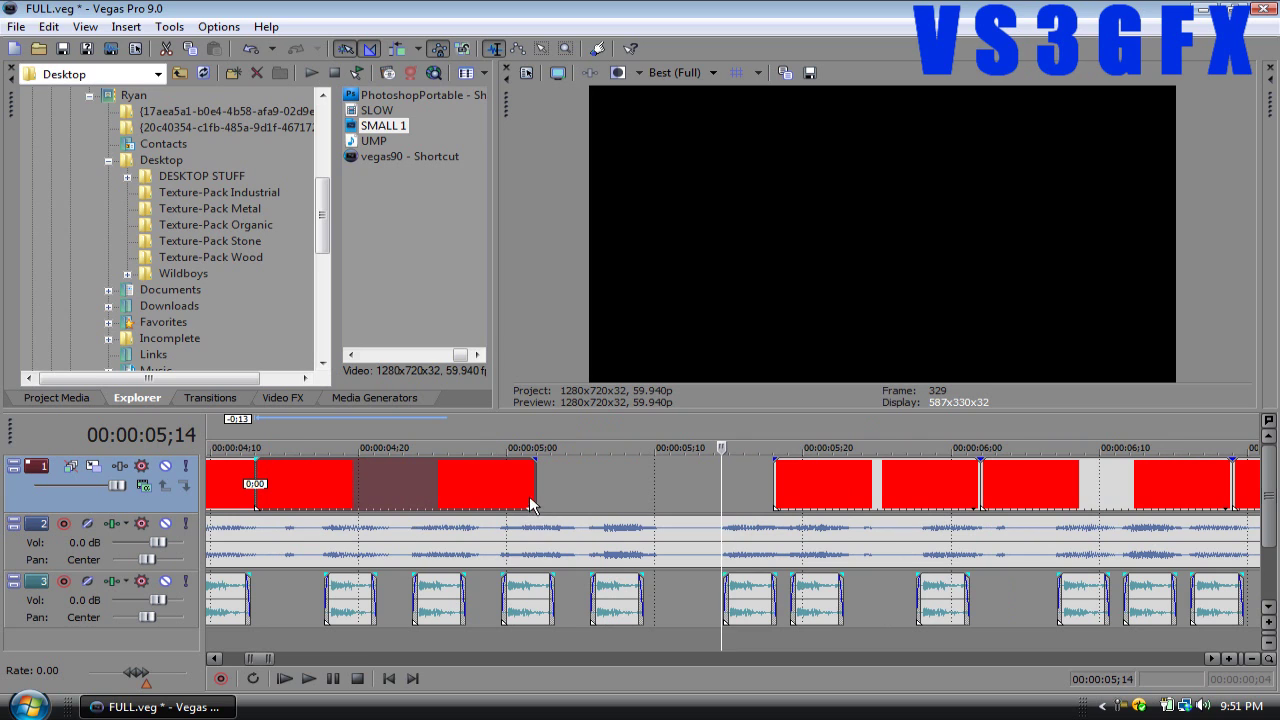
drag(531, 504, 325, 485)
click(292, 445)
Fit the next clip to the beat sound ending at about 00:00:04;21 and attach the following clip, shortened to the next beat sound's start
drag(846, 491, 368, 484)
drag(527, 486, 378, 484)
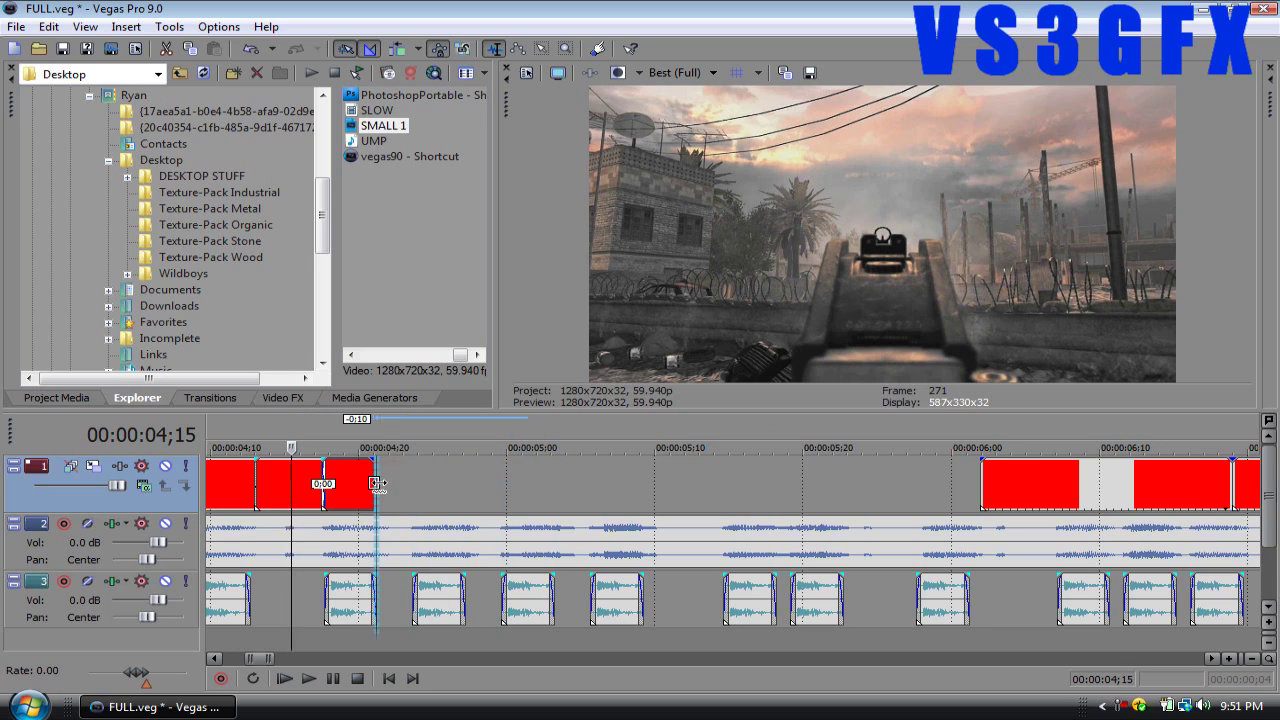
drag(1002, 479, 415, 480)
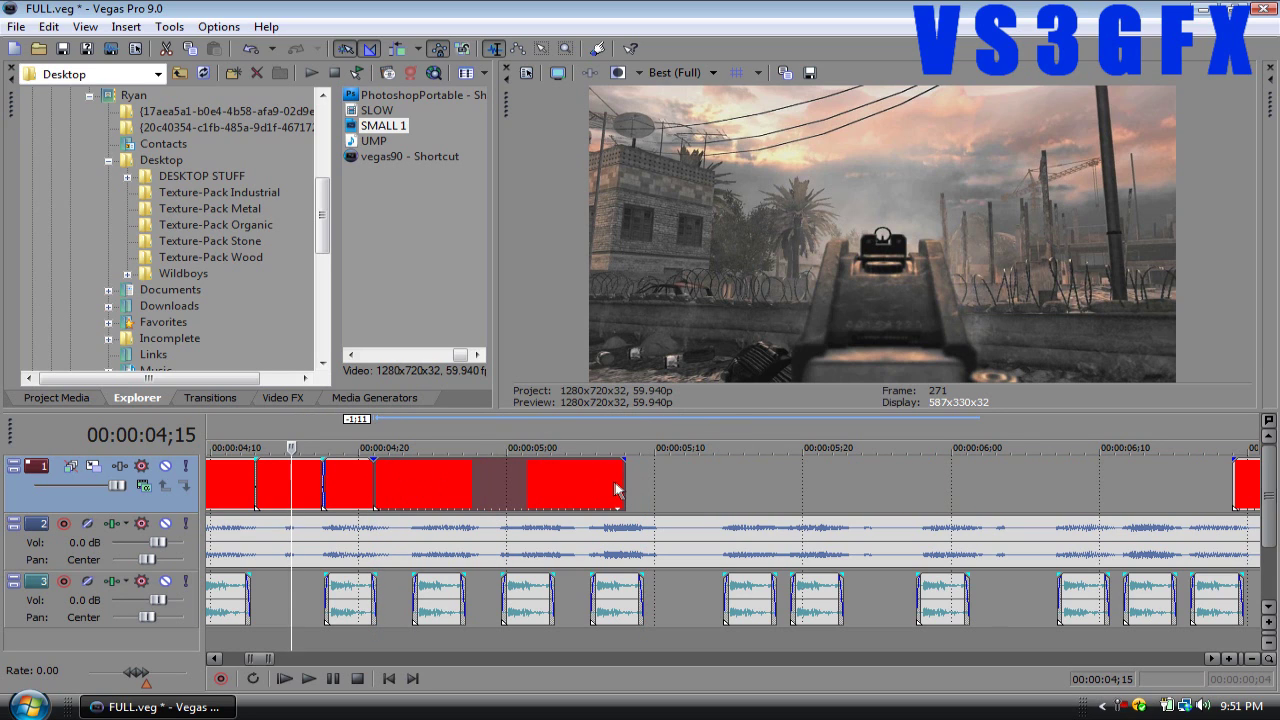
drag(620, 481, 412, 479)
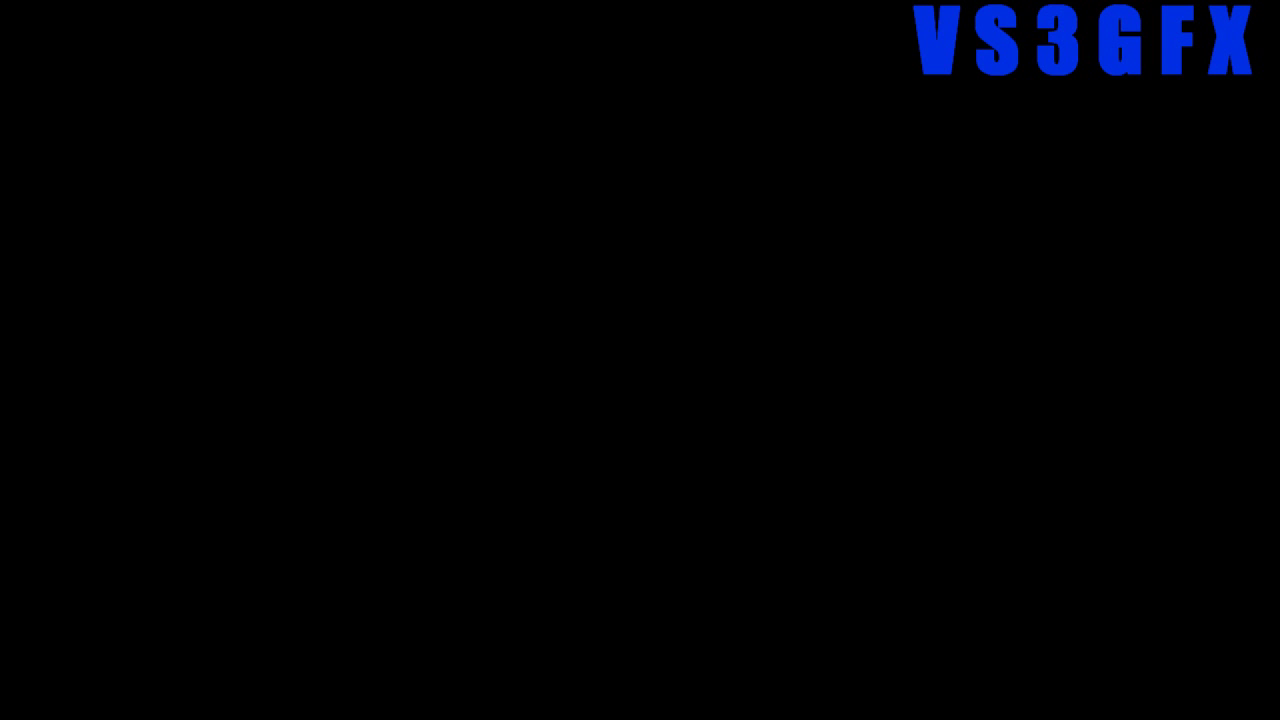